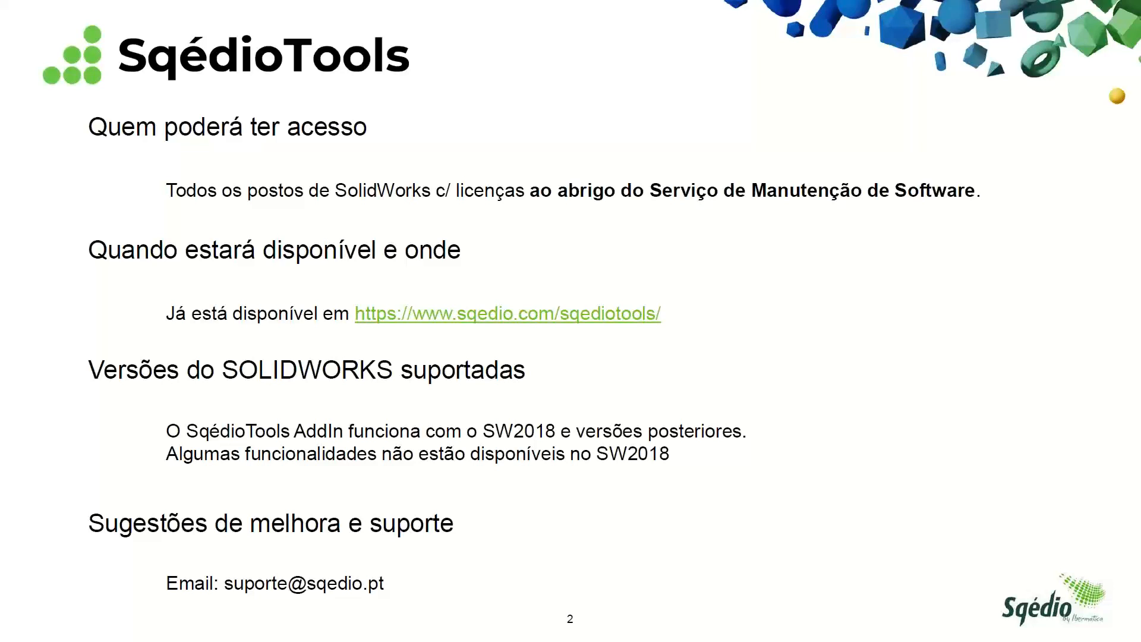
Open the linked SqédioTools web page, look through it down to the download section, and close it
{"action": "left_click", "coordinate": [484, 315]}
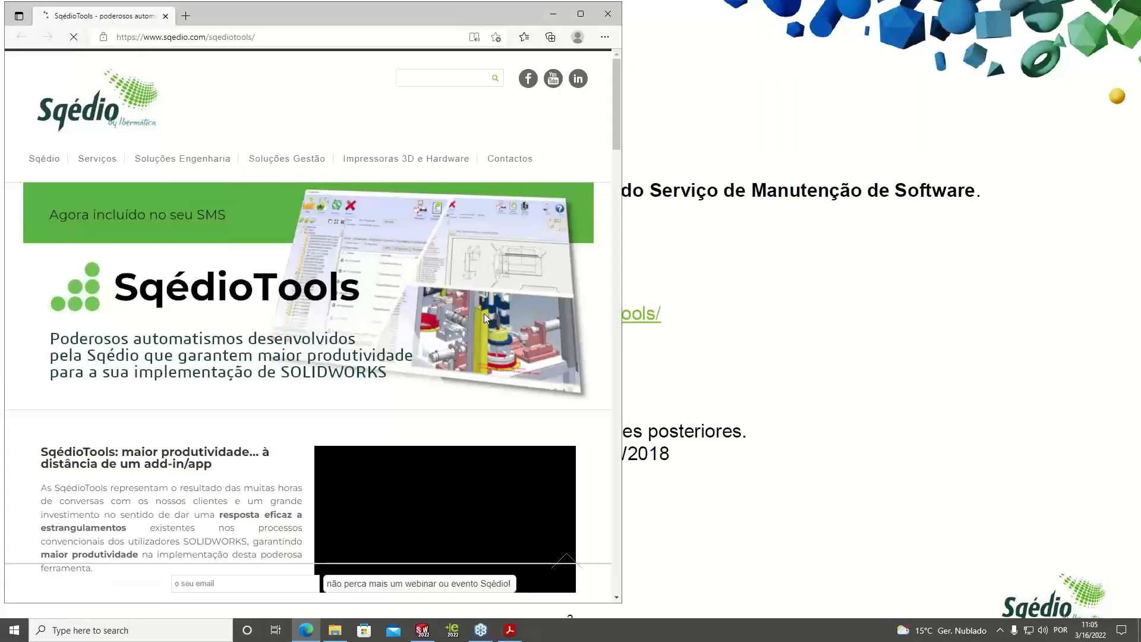
{"action": "scroll", "coordinate": [298, 316], "scroll_direction": "down", "scroll_amount": 1}
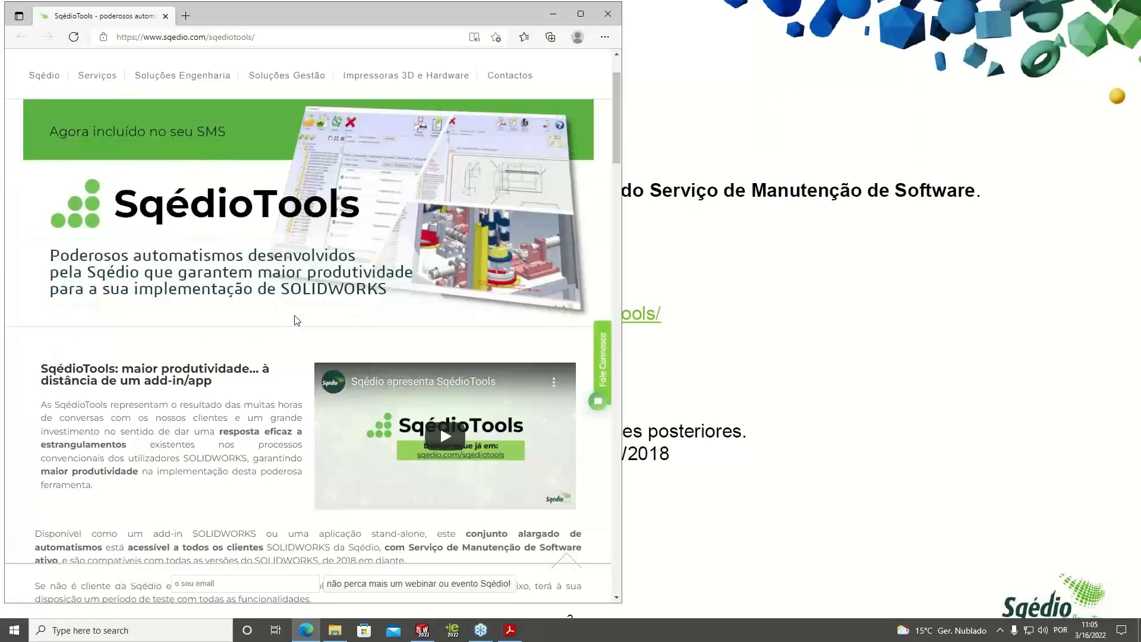
{"action": "left_click_drag", "start_coordinate": [611, 141], "coordinate": [612, 191]}
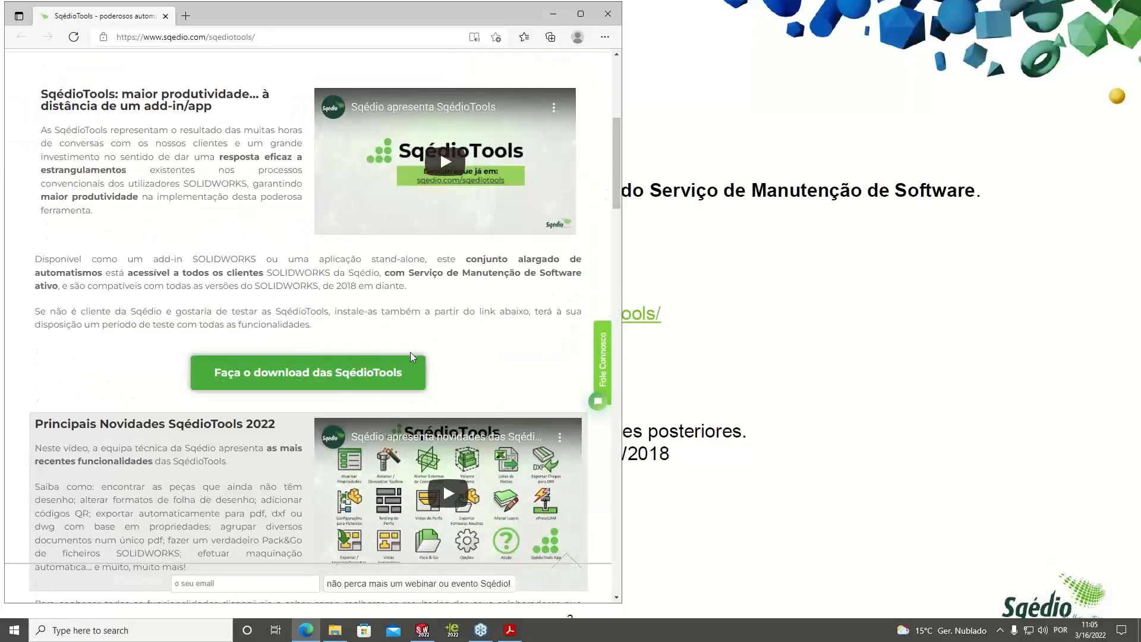
{"action": "left_click_drag", "start_coordinate": [618, 195], "coordinate": [599, 126]}
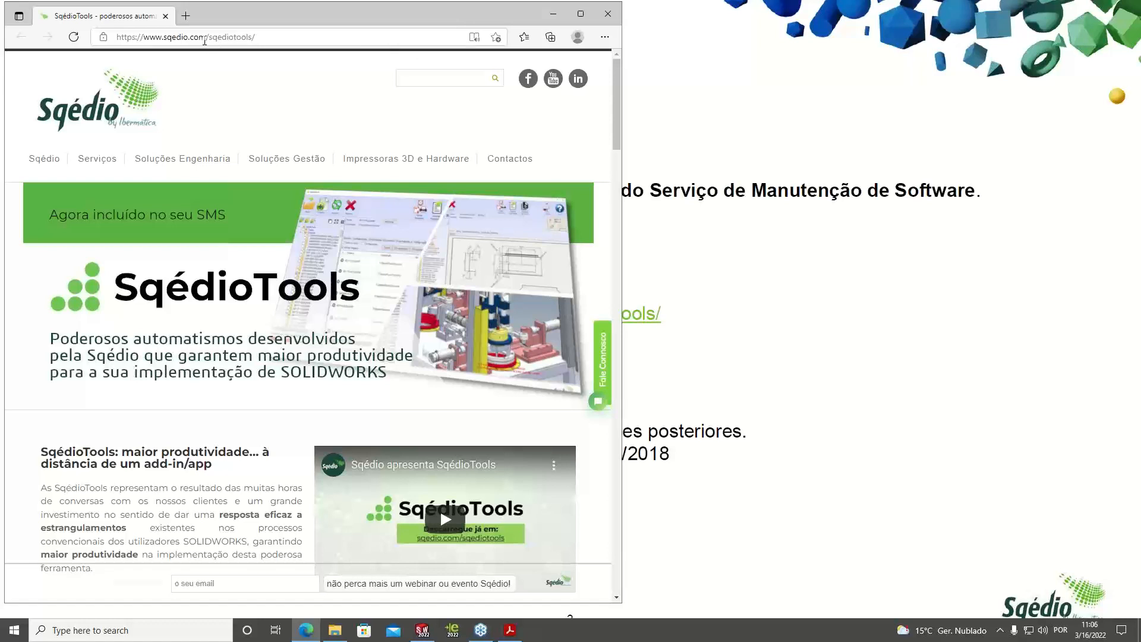
{"action": "left_click", "coordinate": [607, 15]}
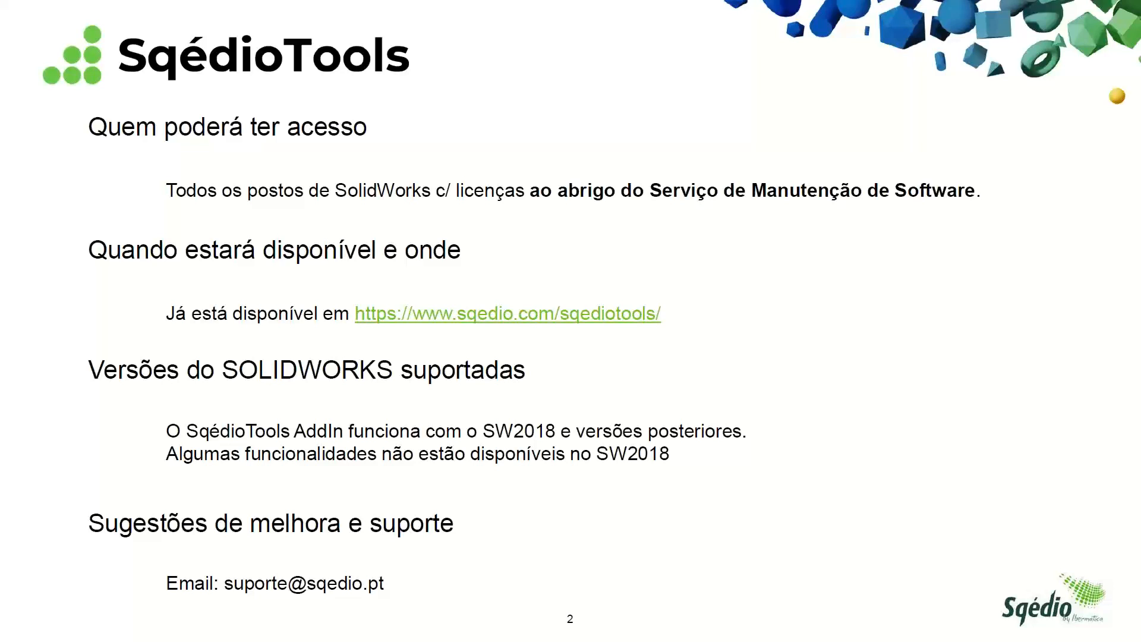
Leave the full-screen presentation and switch to the enclosure assembly in SOLIDWORKS
{"action": "key", "text": "Escape"}
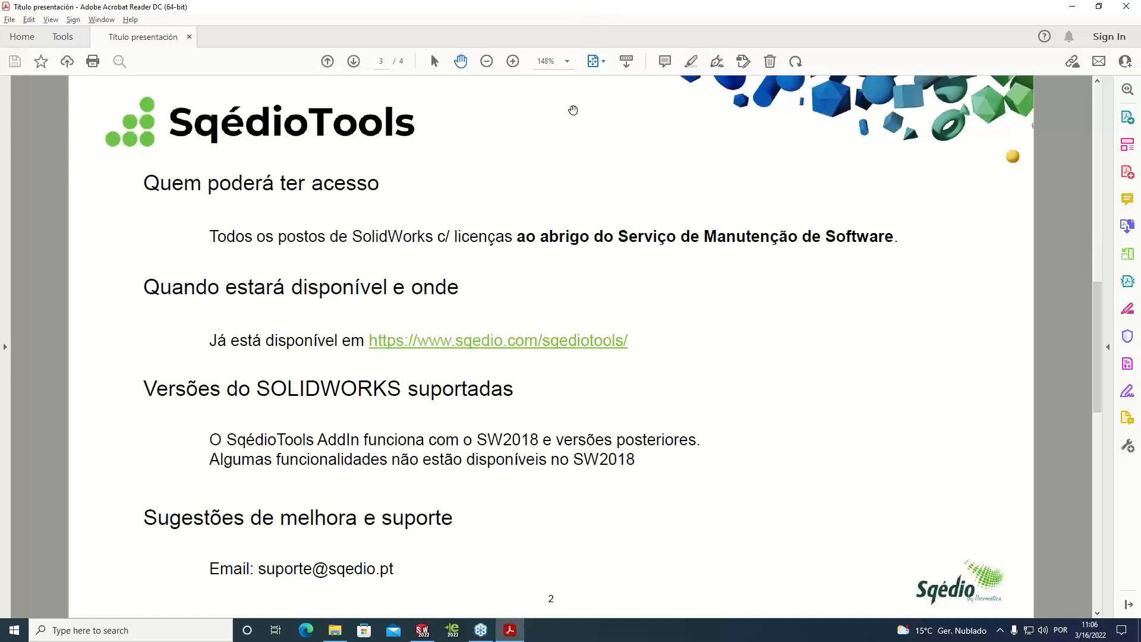
{"action": "key", "text": "alt+Tab"}
{"action": "key", "text": "alt+Tab"}
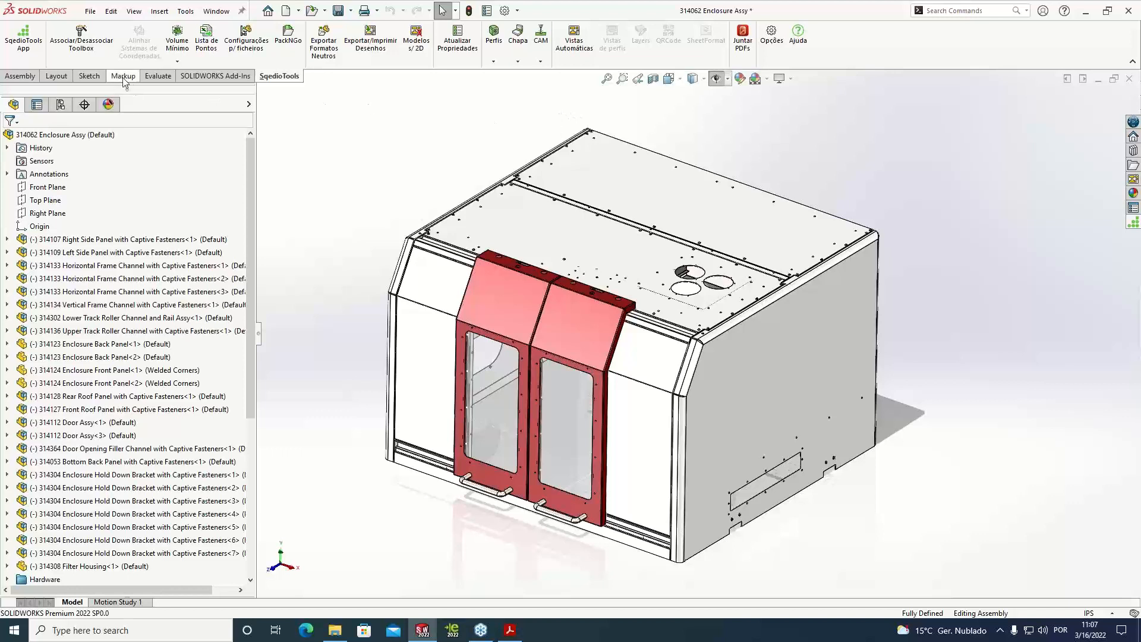
Run Performance Evaluation on the enclosure assembly, review its component statistics, and close the report
{"action": "left_click", "coordinate": [161, 76]}
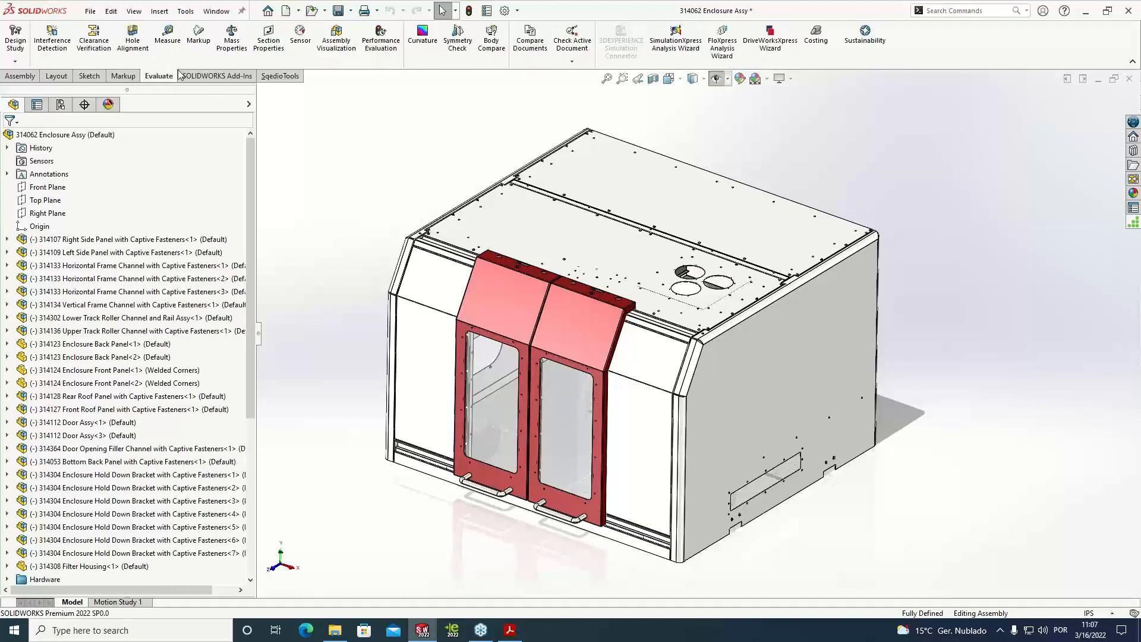
{"action": "left_click", "coordinate": [375, 57]}
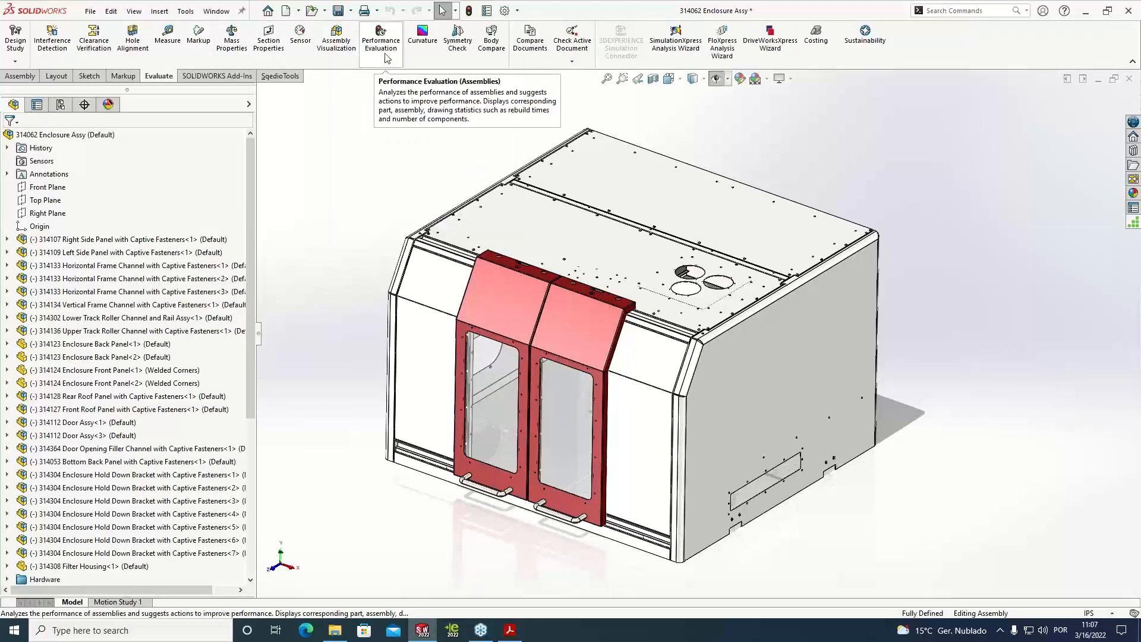
{"action": "left_click_drag", "start_coordinate": [743, 215], "coordinate": [747, 368]}
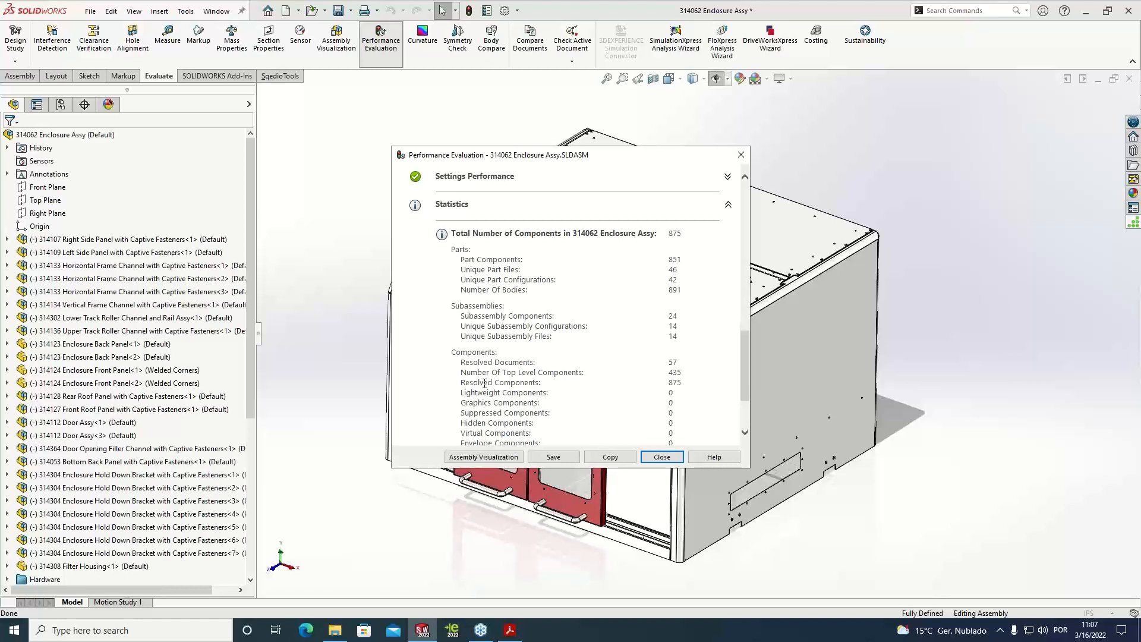
{"action": "left_click", "coordinate": [740, 156]}
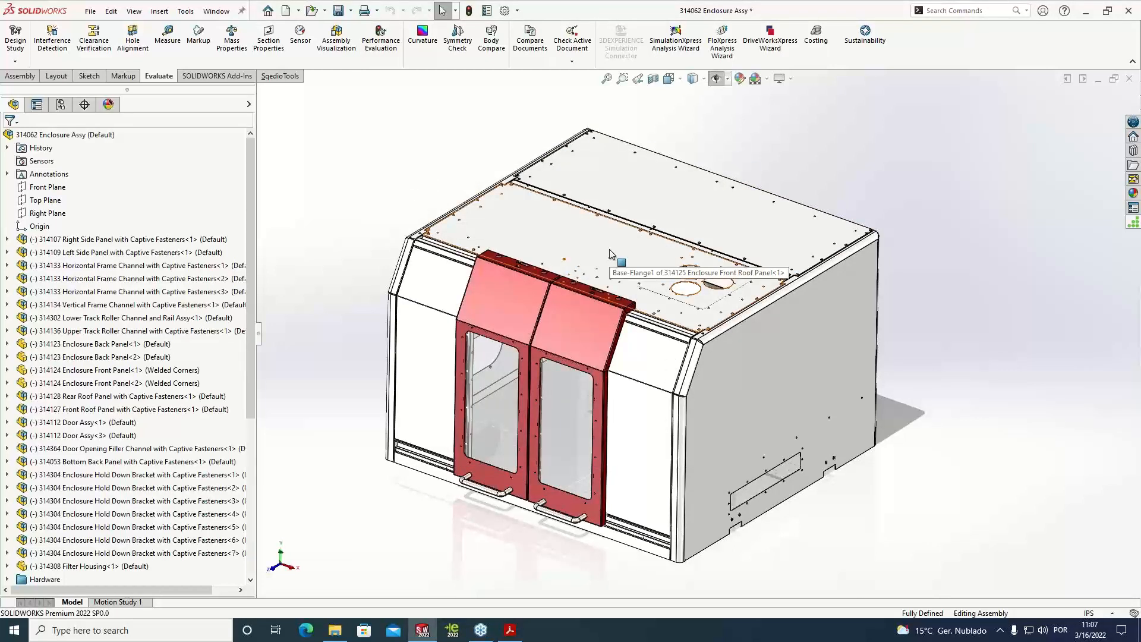
Examine the enclosure assembly up close, including the roof panel fasteners, the inner frame corner and the red front doors
{"action": "scroll", "coordinate": [491, 225], "scroll_direction": "down", "scroll_amount": 10}
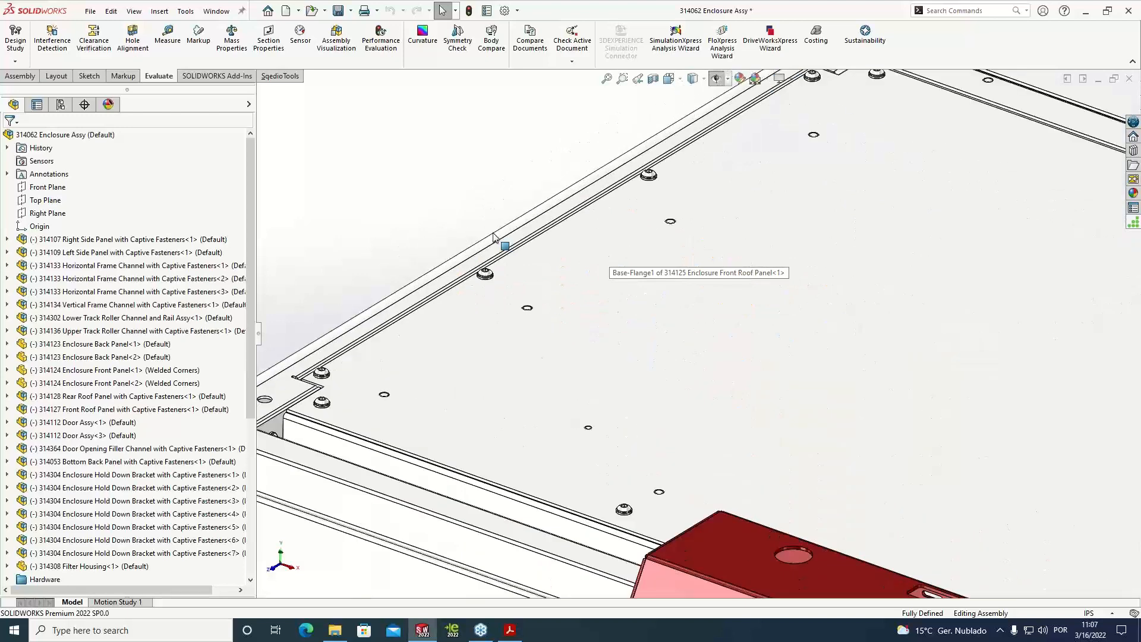
{"action": "scroll", "coordinate": [540, 386], "scroll_direction": "up", "scroll_amount": 10}
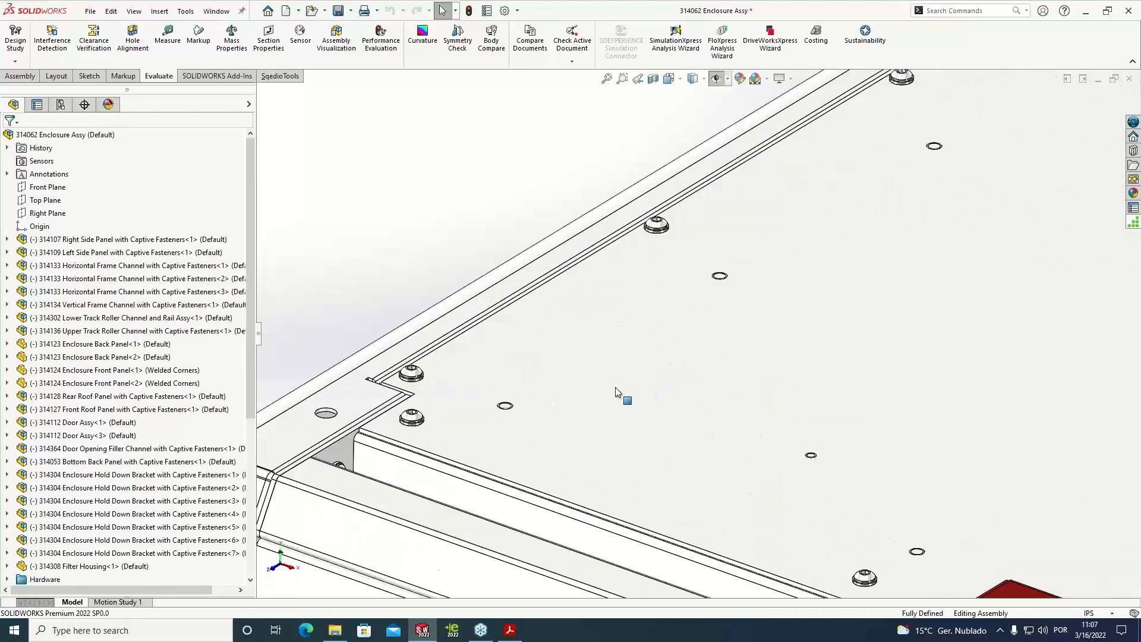
{"action": "scroll", "coordinate": [907, 383], "scroll_direction": "up", "scroll_amount": 4}
{"action": "middle_click_drag", "start_coordinate": [788, 331], "coordinate": [780, 237]}
{"action": "scroll", "coordinate": [802, 364], "scroll_direction": "up", "scroll_amount": 1}
{"action": "scroll", "coordinate": [802, 364], "scroll_direction": "down", "scroll_amount": 6}
{"action": "scroll", "coordinate": [559, 397], "scroll_direction": "down", "scroll_amount": 7}
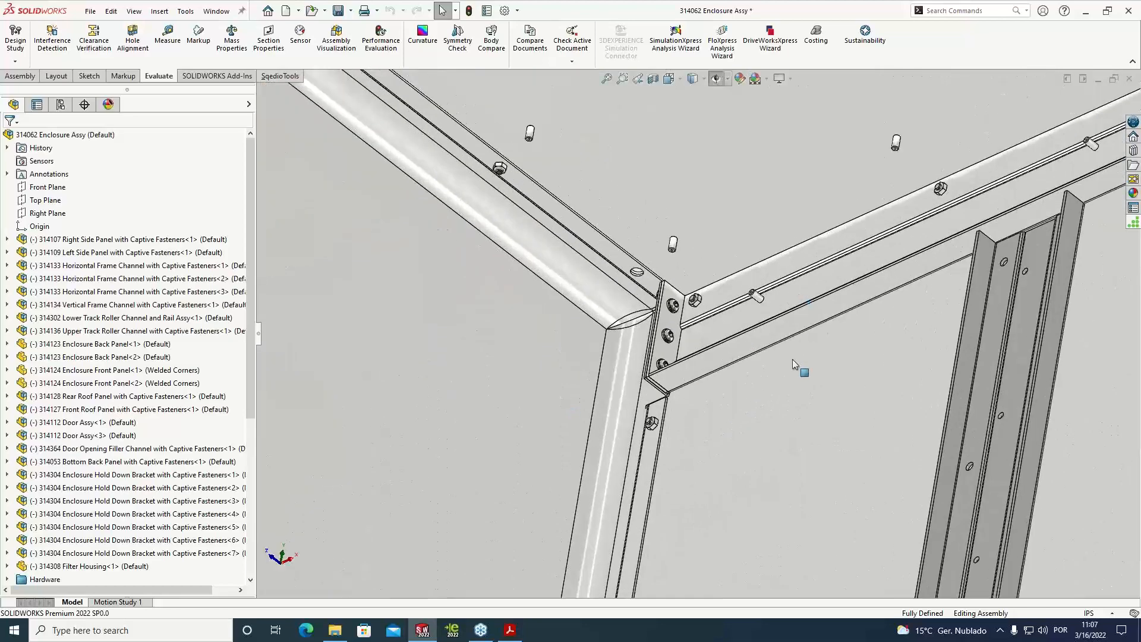
{"action": "middle_click_drag", "start_coordinate": [792, 359], "coordinate": [804, 318]}
{"action": "scroll", "coordinate": [804, 318], "scroll_direction": "up", "scroll_amount": 10}
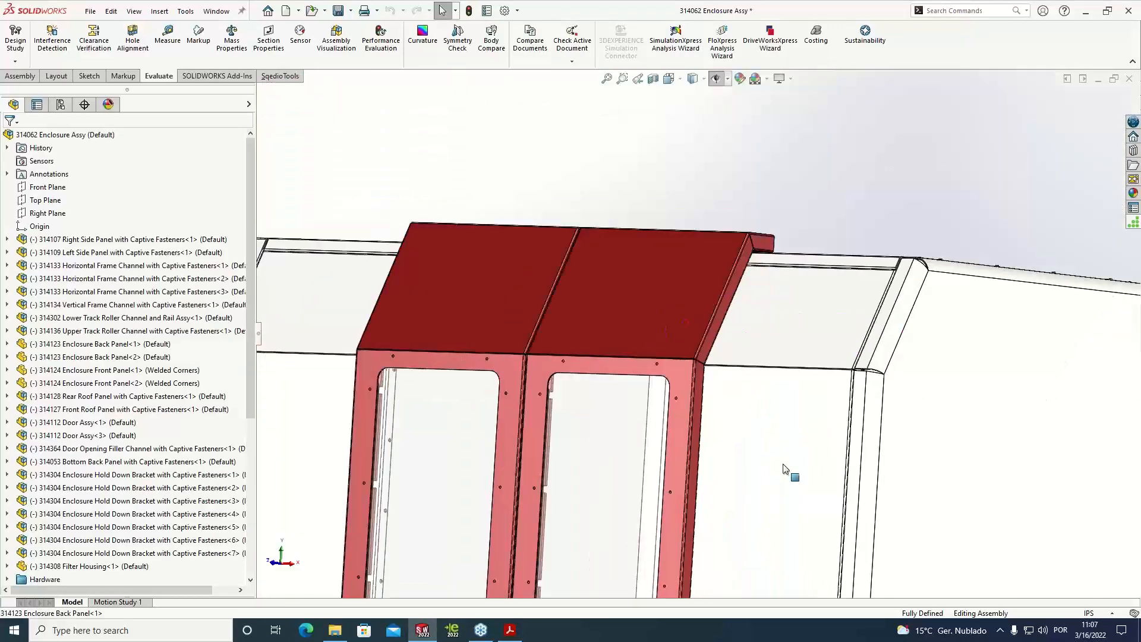
{"action": "middle_click_drag", "start_coordinate": [758, 371], "coordinate": [767, 405]}
{"action": "scroll", "coordinate": [770, 398], "scroll_direction": "up", "scroll_amount": 2}
{"action": "scroll", "coordinate": [770, 397], "scroll_direction": "down", "scroll_amount": 3}
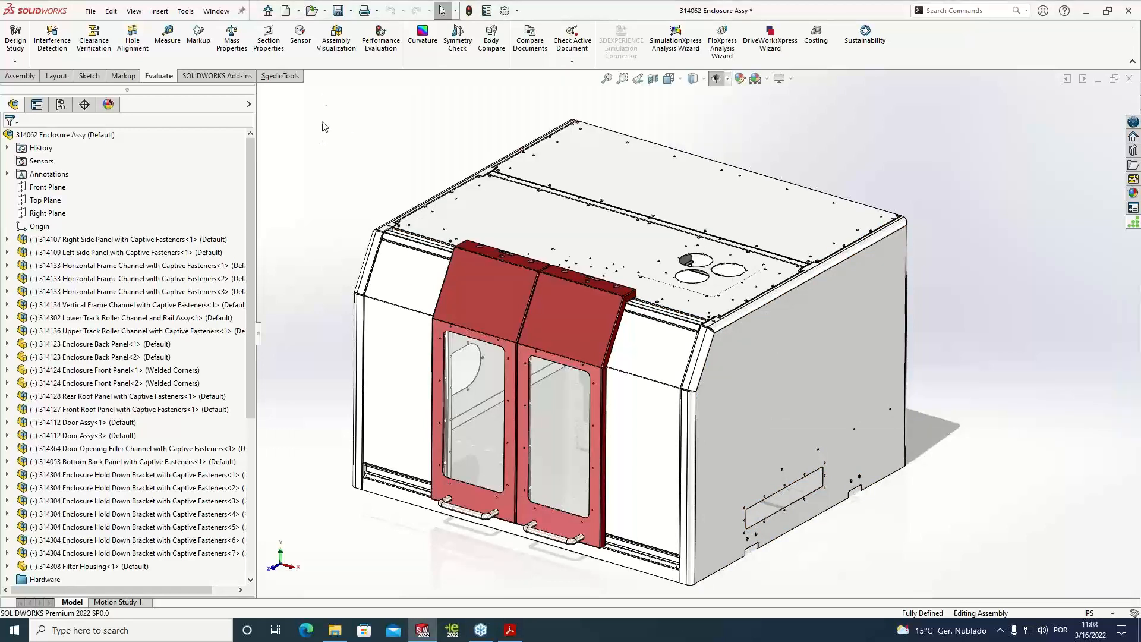
Review the SqédioNews flash news, open the Truques & Dicas web page, and close both
{"action": "left_click", "coordinate": [292, 80]}
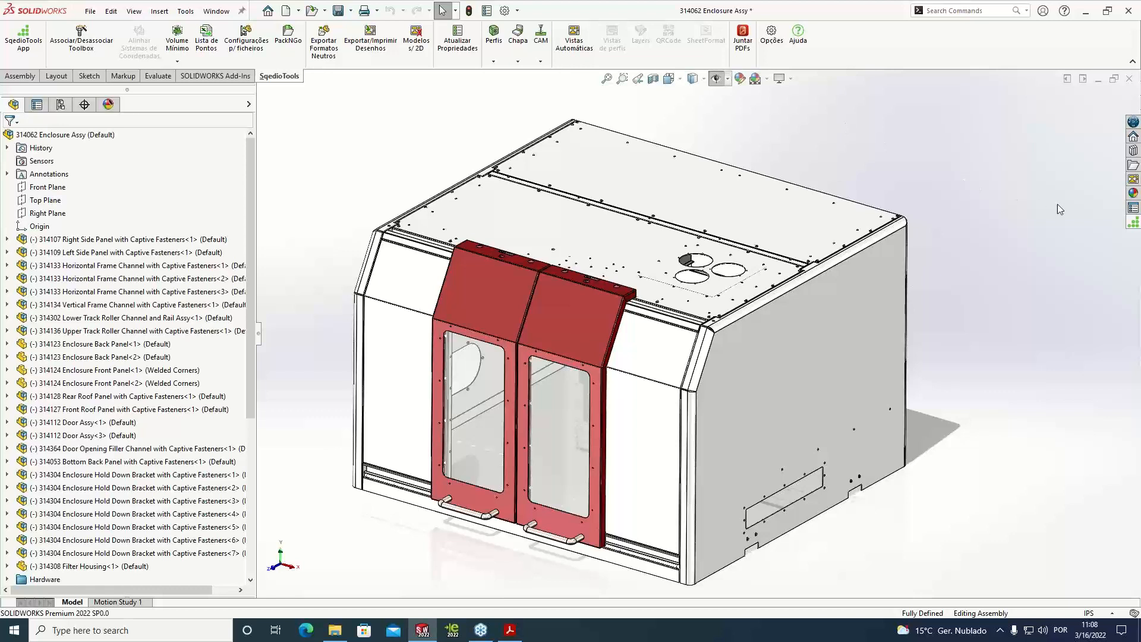
{"action": "left_click", "coordinate": [1133, 222]}
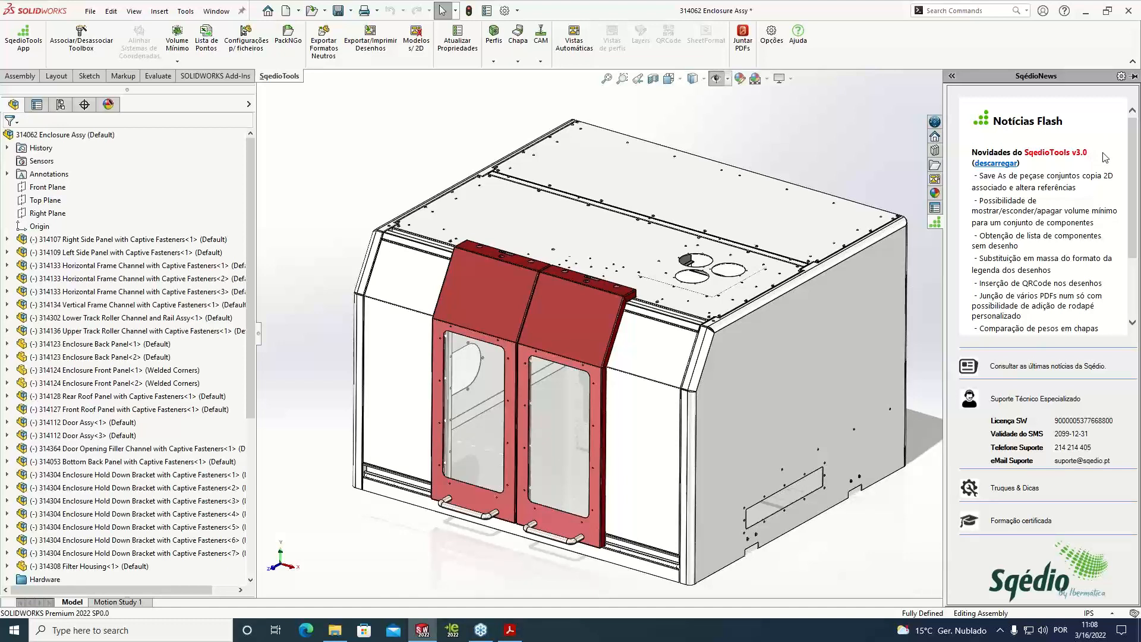
{"action": "mouse_move", "coordinate": [1133, 169]}
{"action": "left_mouse_down"}
{"action": "mouse_move", "coordinate": [1134, 216]}
{"action": "mouse_move", "coordinate": [1137, 170]}
{"action": "left_mouse_up"}
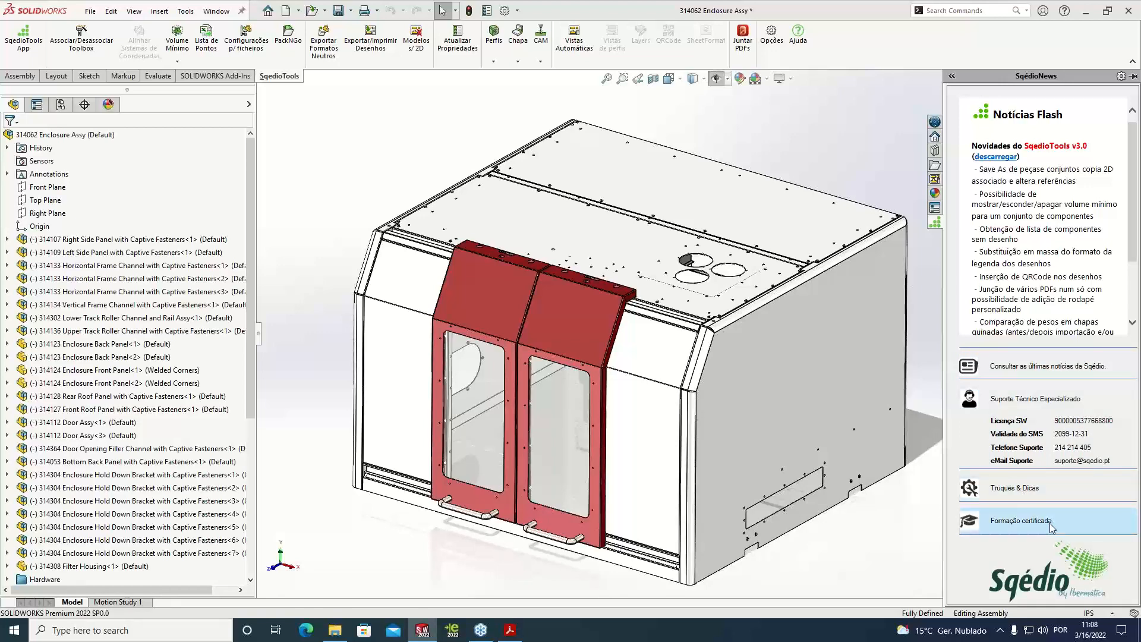
{"action": "left_click", "coordinate": [1040, 493]}
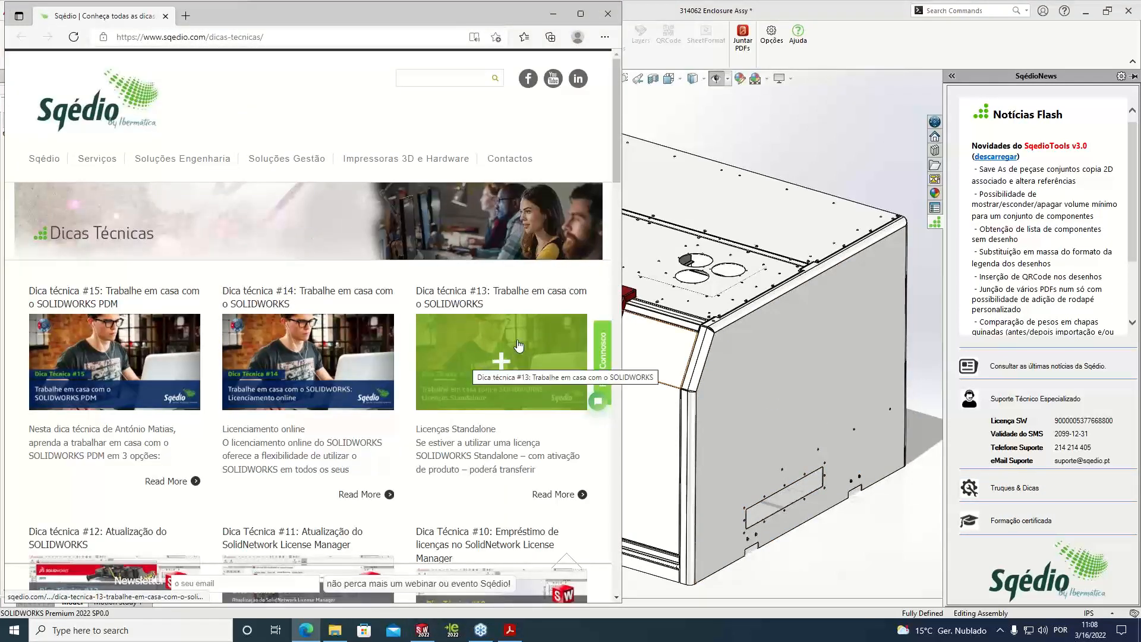
{"action": "left_click", "coordinate": [606, 19]}
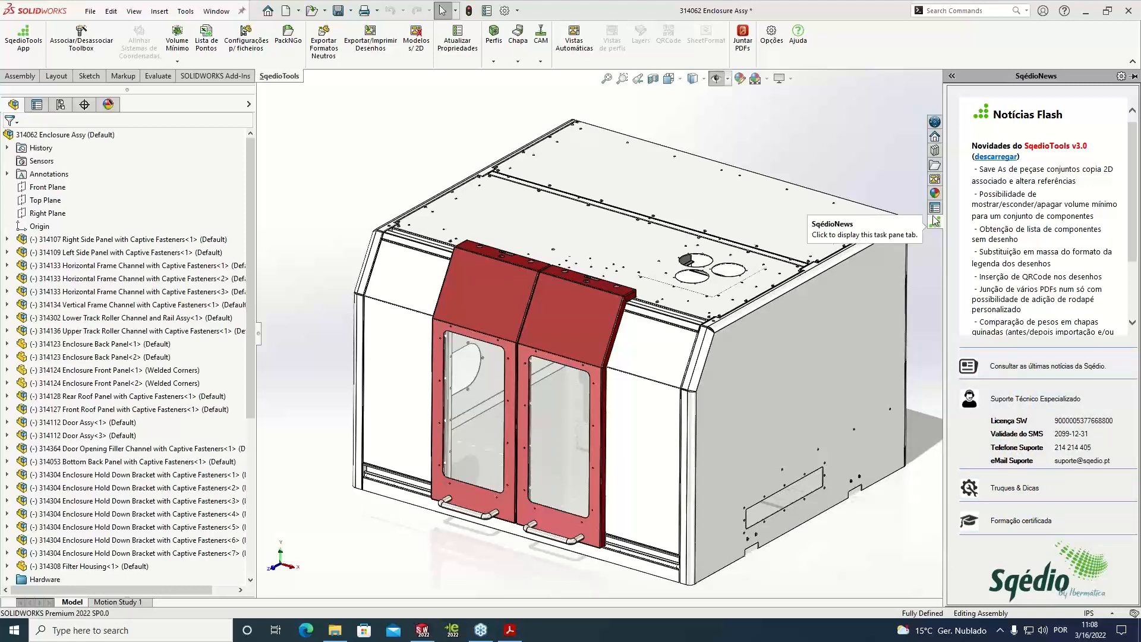
{"action": "left_click", "coordinate": [886, 158]}
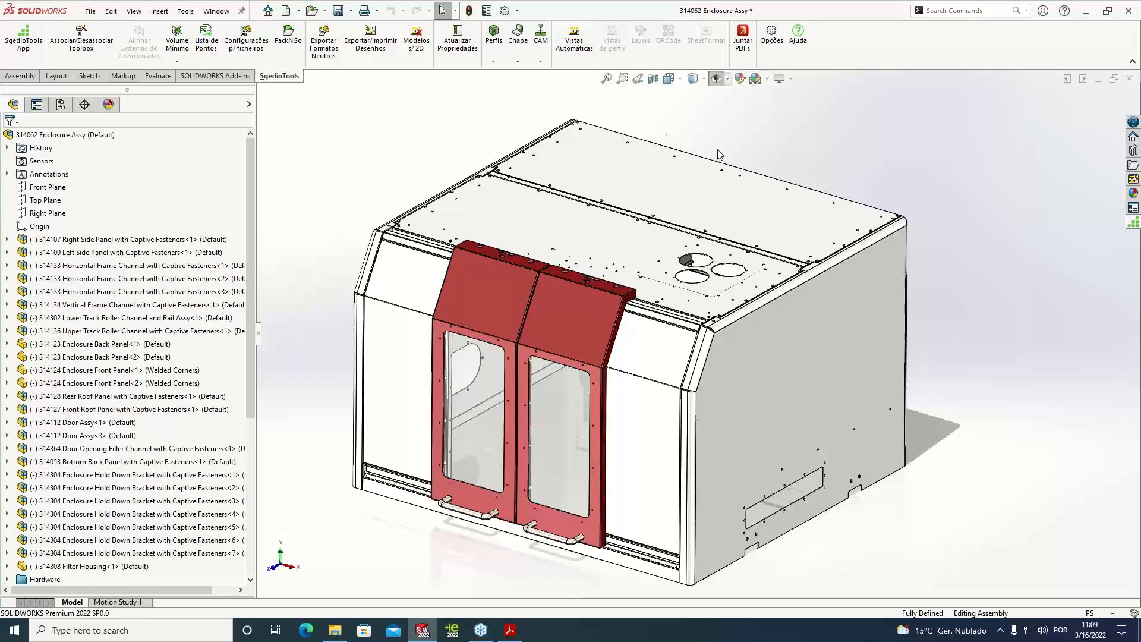
Export DXF files for all sheet-metal parts of the enclosure assembly with SqedioTools
{"action": "left_click", "coordinate": [518, 62]}
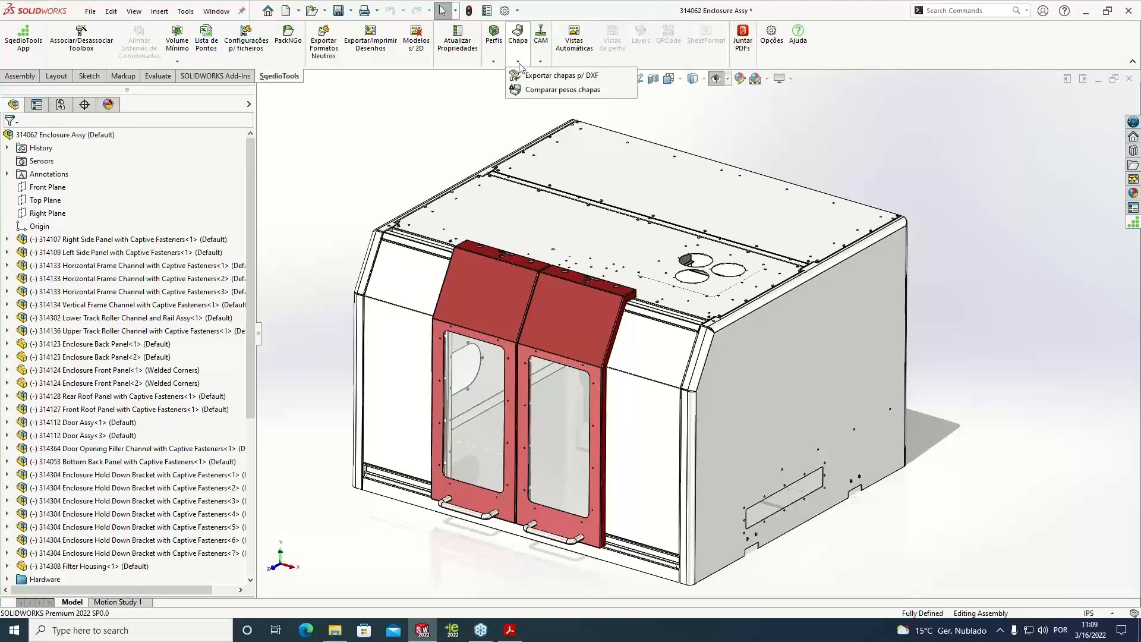
{"action": "left_click", "coordinate": [570, 76]}
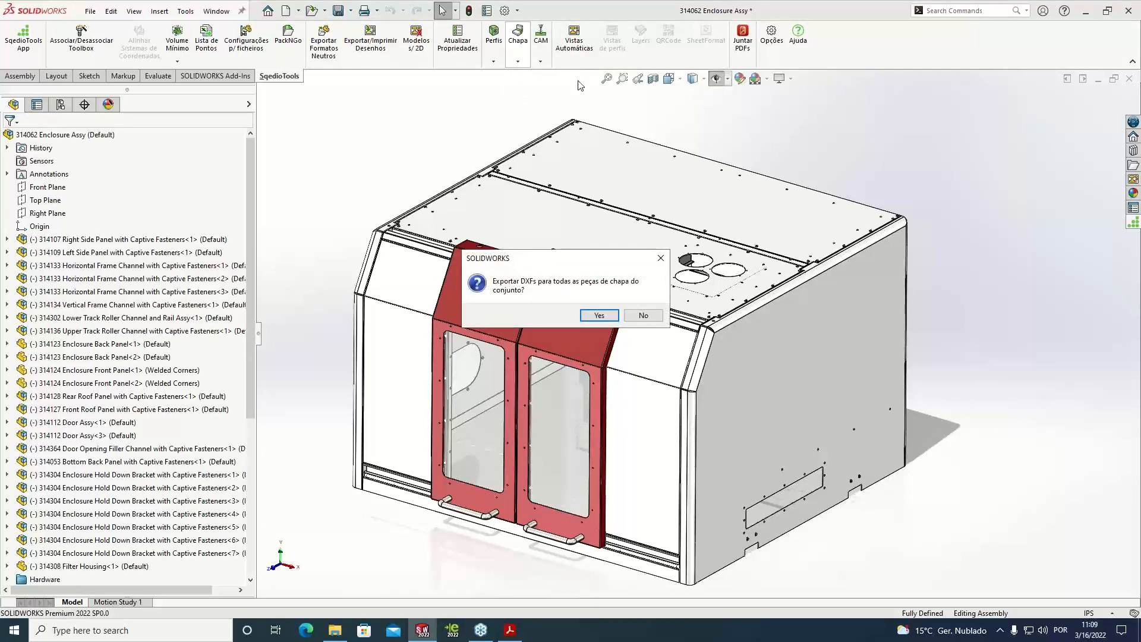
{"action": "left_click", "coordinate": [599, 315]}
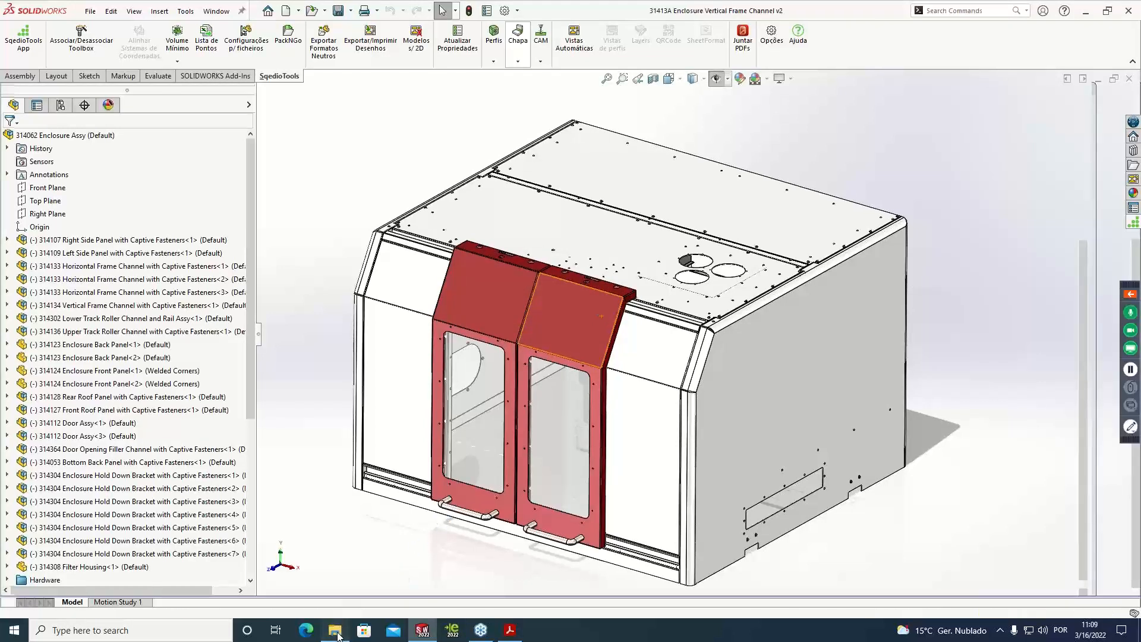
Switch to File Explorer and check the exported DXF files in the 2.5 and 1.5 thickness folders
{"action": "left_click", "coordinate": [335, 631]}
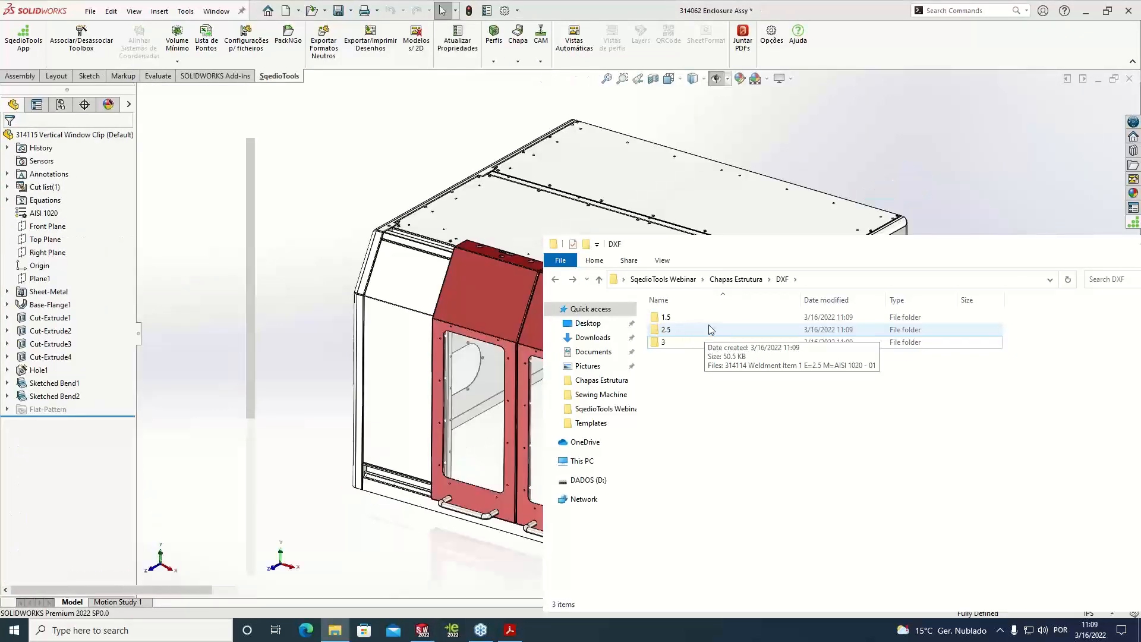
{"action": "double_click", "coordinate": [684, 332]}
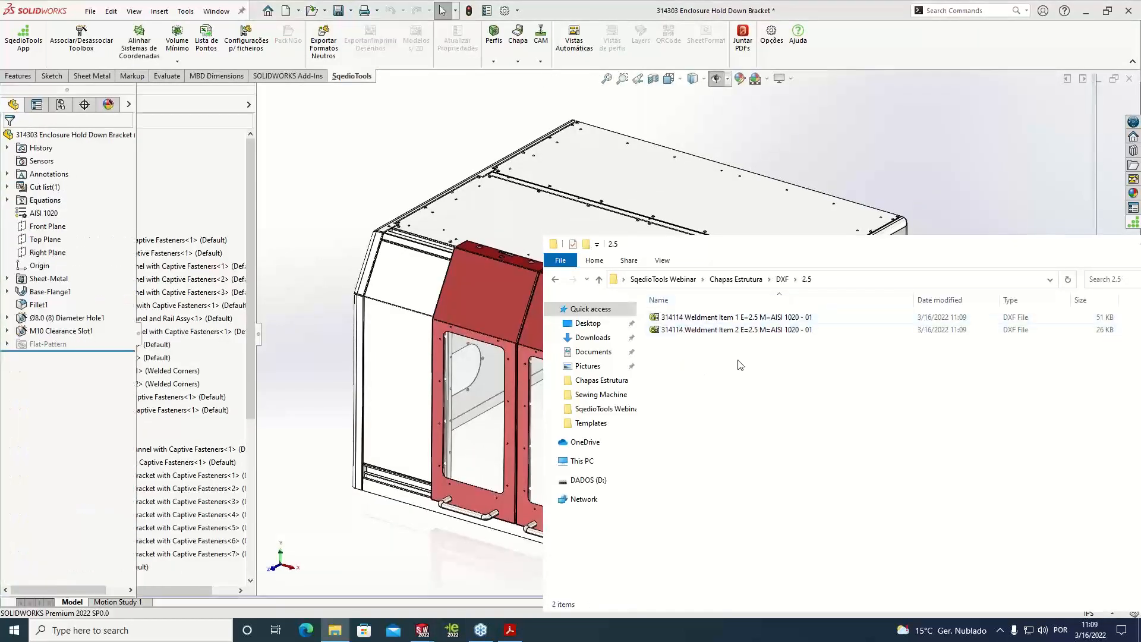
{"action": "left_click", "coordinate": [782, 278]}
{"action": "double_click", "coordinate": [686, 316]}
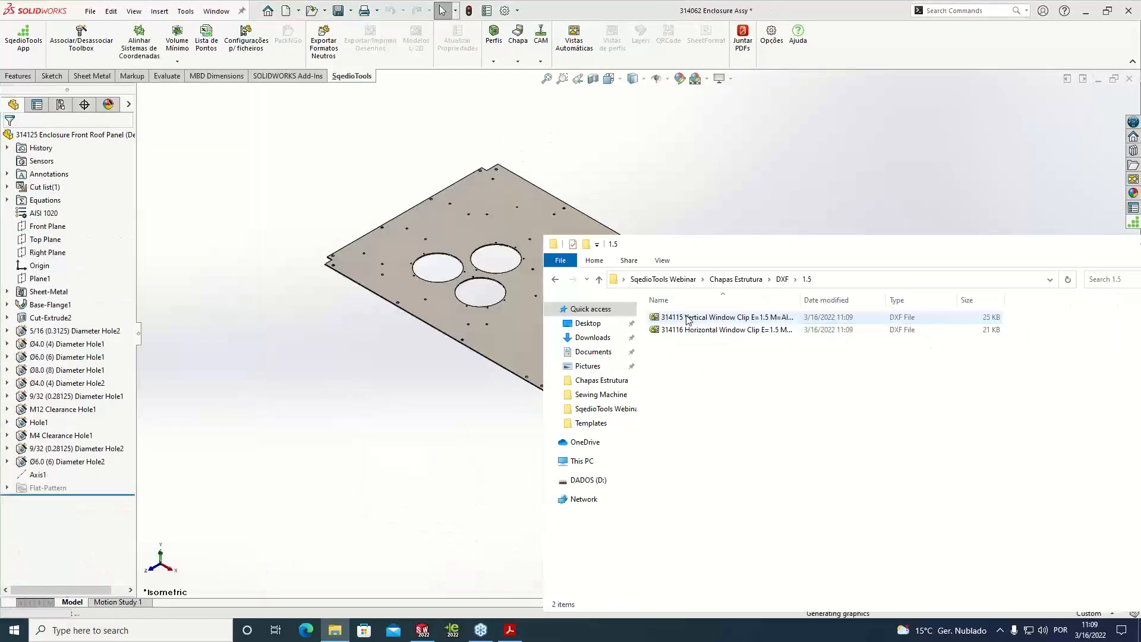
{"action": "left_click", "coordinate": [782, 278]}
{"action": "double_click", "coordinate": [670, 329]}
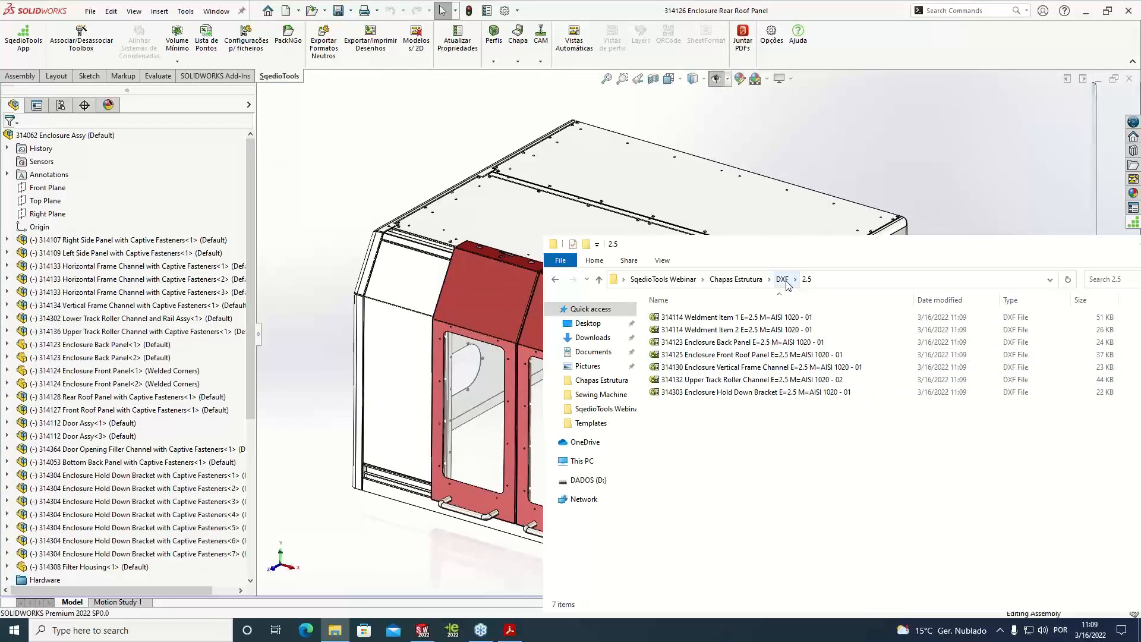
{"action": "left_click", "coordinate": [783, 280]}
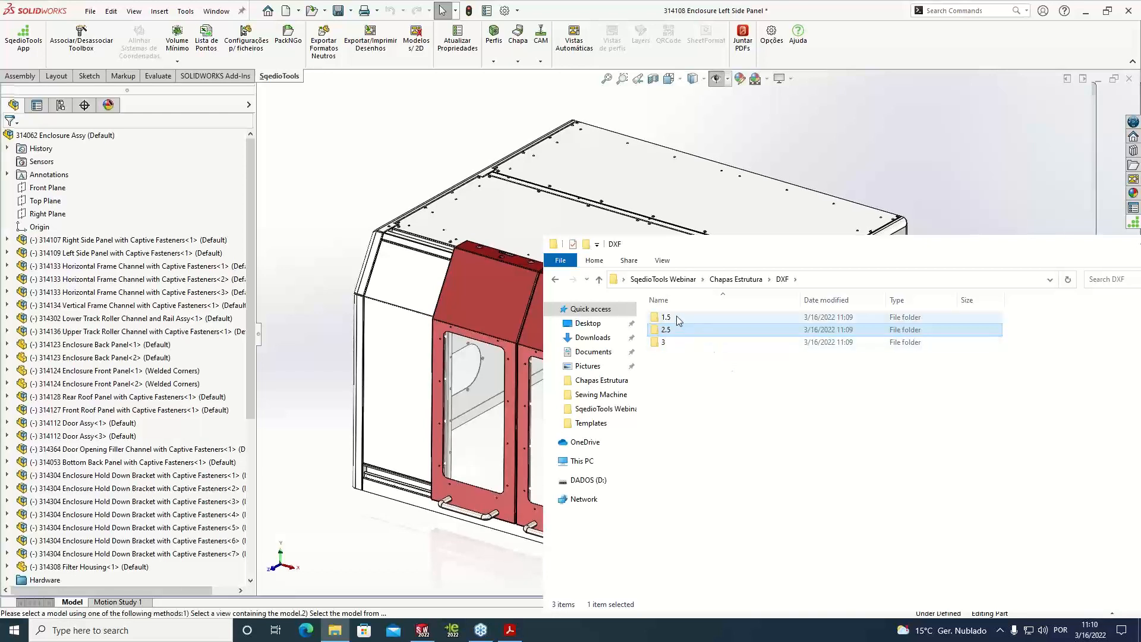
Check the contents of the thickness folder 2 and return to the DXF folder
{"action": "left_click", "coordinate": [674, 332]}
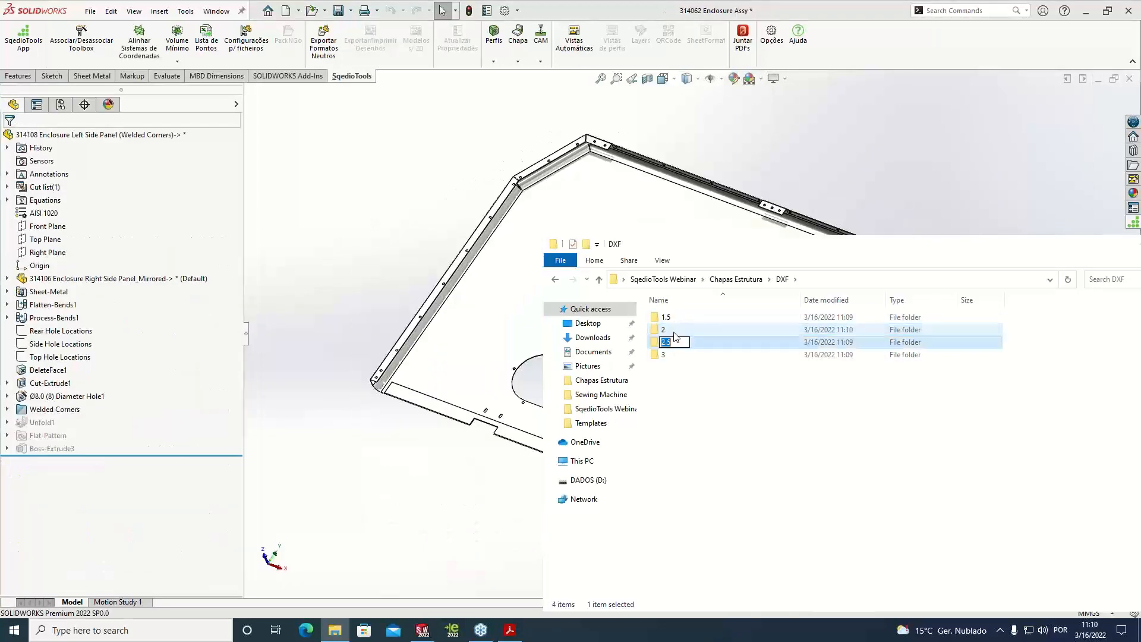
{"action": "left_click", "coordinate": [713, 383]}
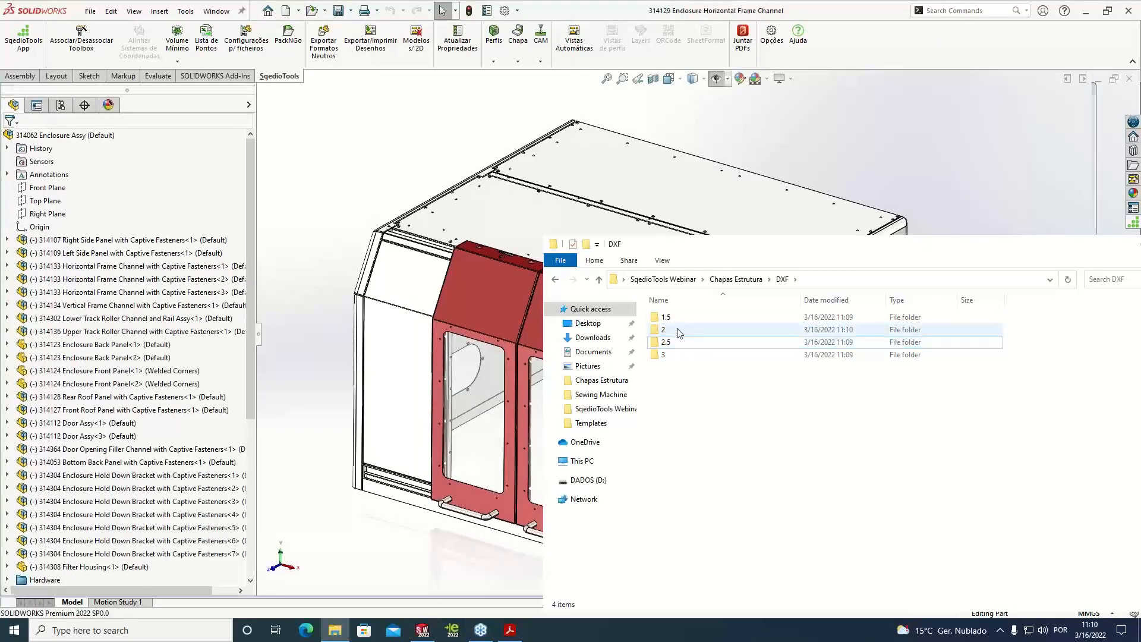
{"action": "double_click", "coordinate": [677, 330]}
{"action": "left_click", "coordinate": [782, 280]}
View the 314126 Enclosure Rear Roof Panel DXF from the 2.5 folder in eDrawings, then close it
{"action": "double_click", "coordinate": [673, 341]}
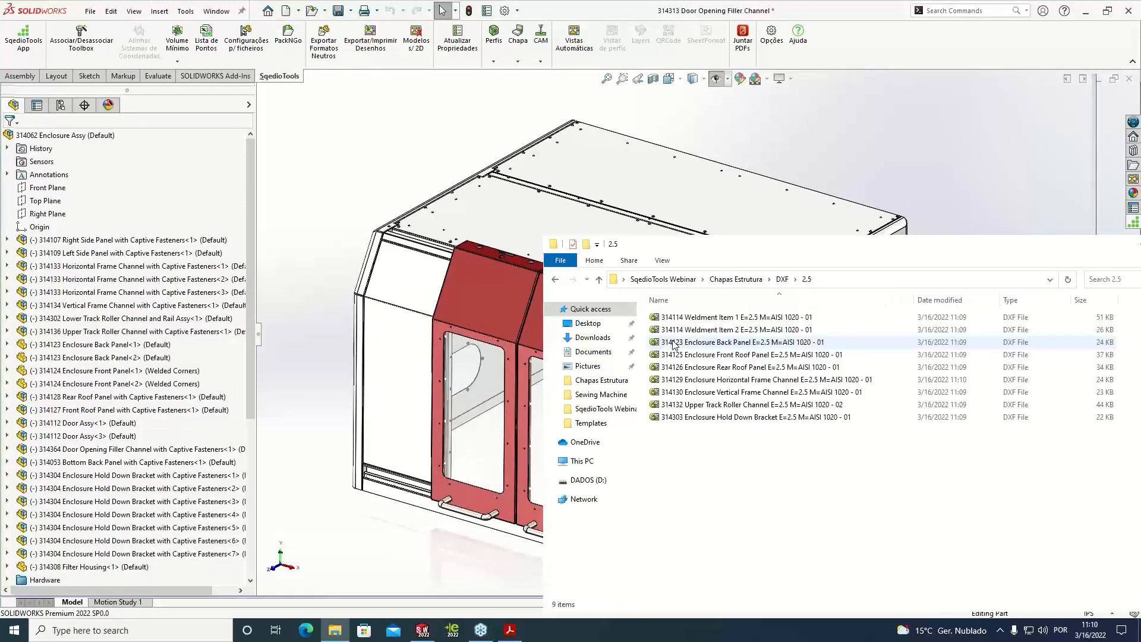
{"action": "left_click", "coordinate": [688, 367]}
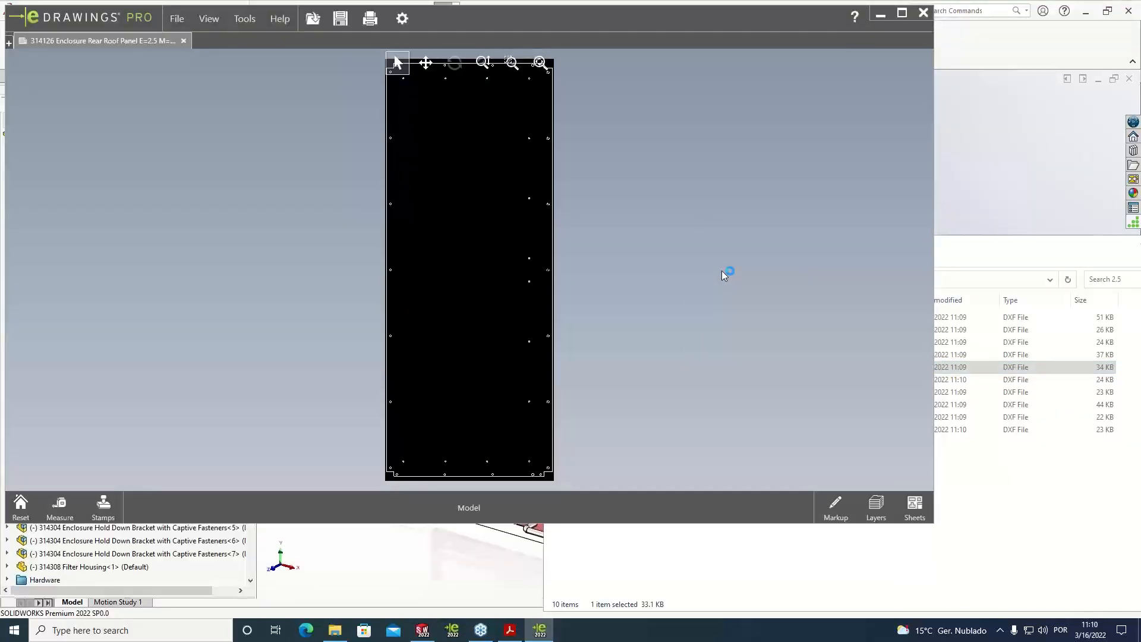
{"action": "left_click", "coordinate": [923, 13]}
View the 314106 Enclosure Right Side Panel DXF from folder 2 in eDrawings, then close it
{"action": "left_click", "coordinate": [782, 279]}
{"action": "double_click", "coordinate": [680, 329]}
{"action": "double_click", "coordinate": [682, 320]}
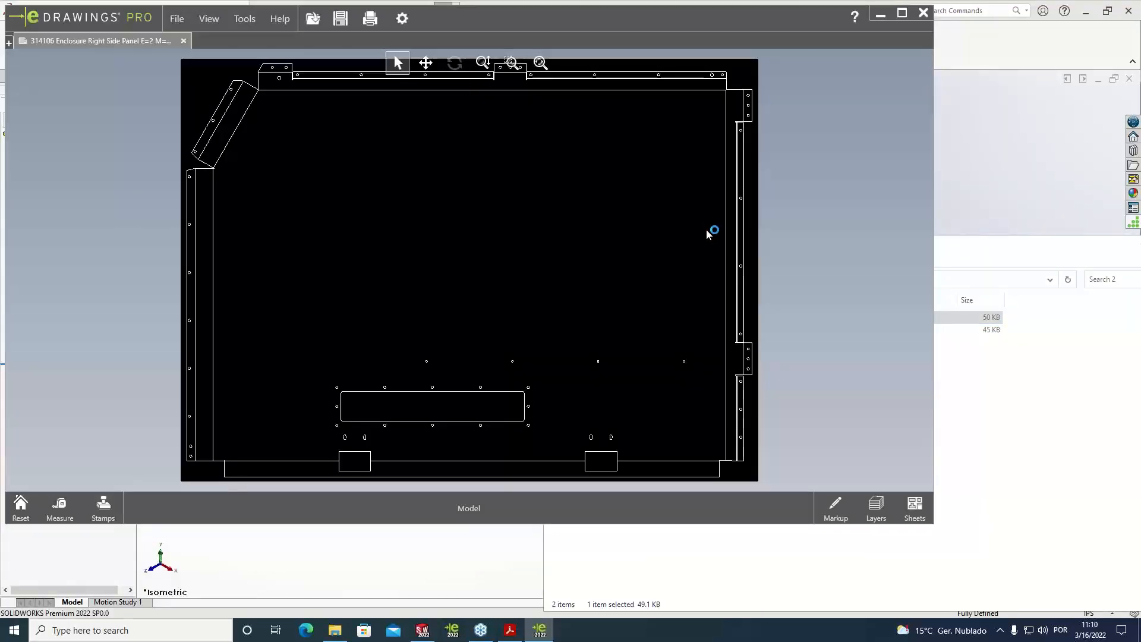
{"action": "left_click", "coordinate": [923, 15]}
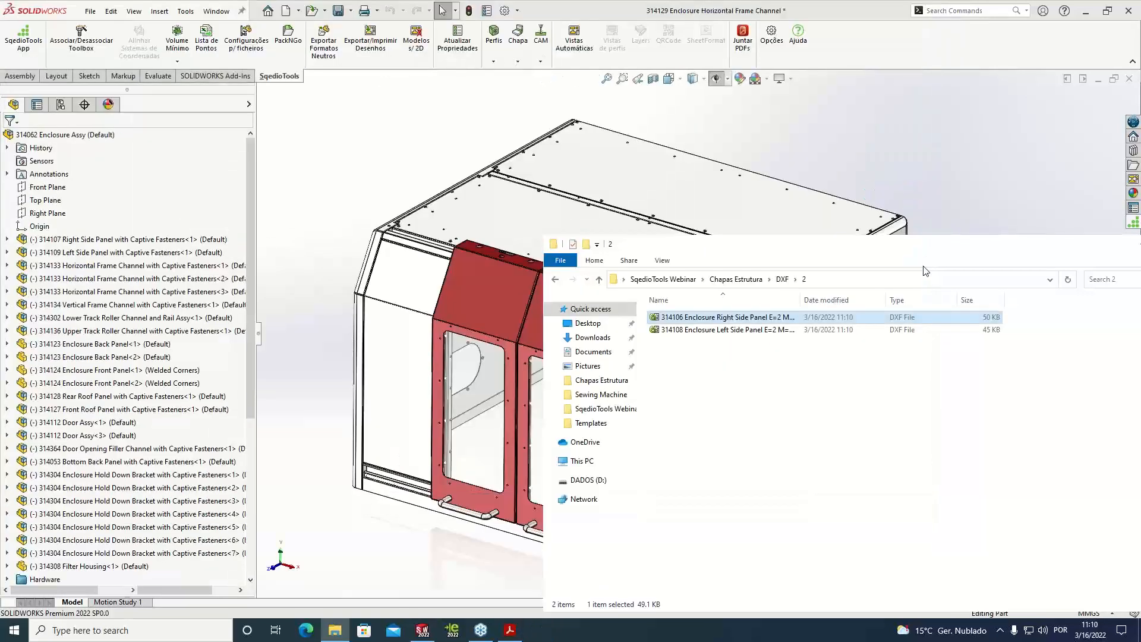
Return to the DXF folder and dismiss the export's completion message in SOLIDWORKS
{"action": "left_click", "coordinate": [781, 279]}
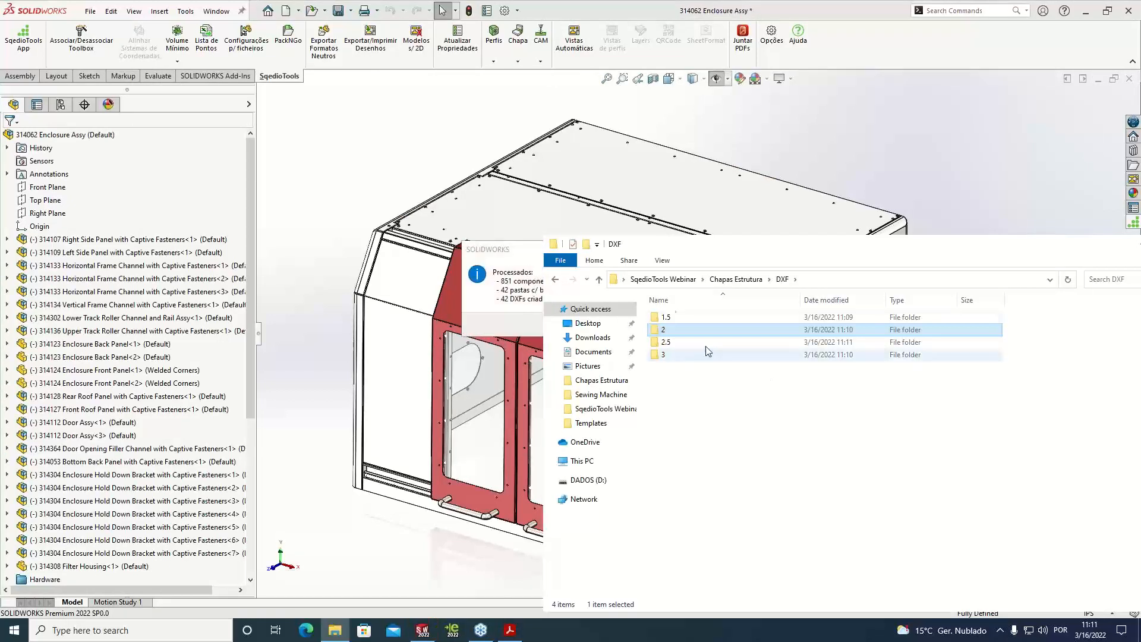
{"action": "left_click", "coordinate": [527, 256]}
{"action": "left_click", "coordinate": [643, 324]}
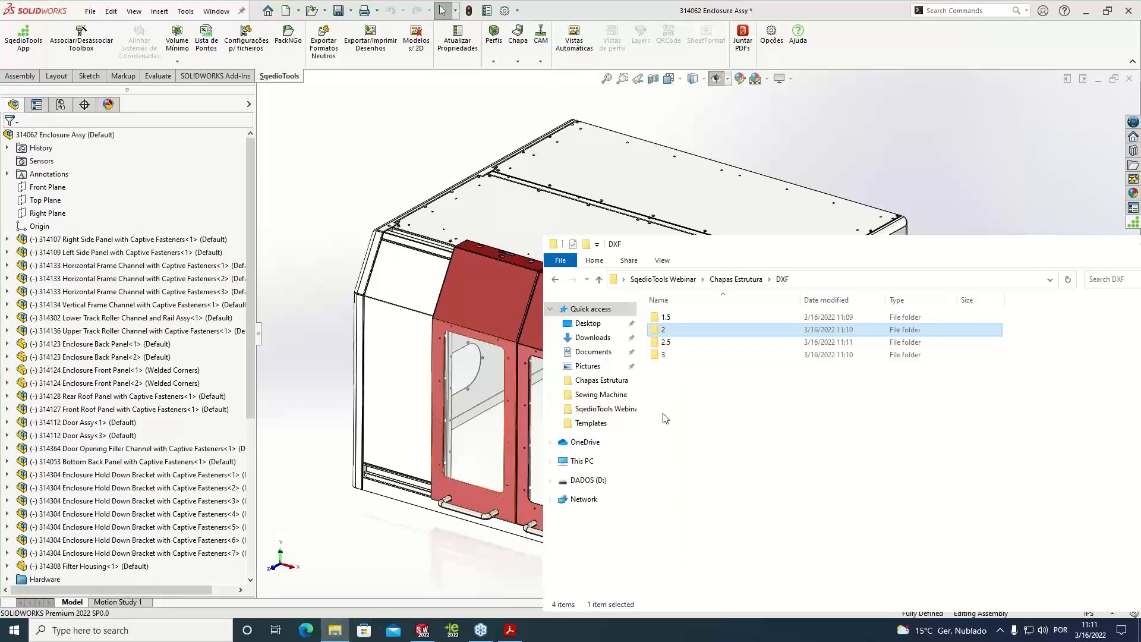
Compare the 01 and 02 DXF files of the 314131 Lower Track Roller Channel in the 2.5 thickness folder
{"action": "double_click", "coordinate": [684, 343]}
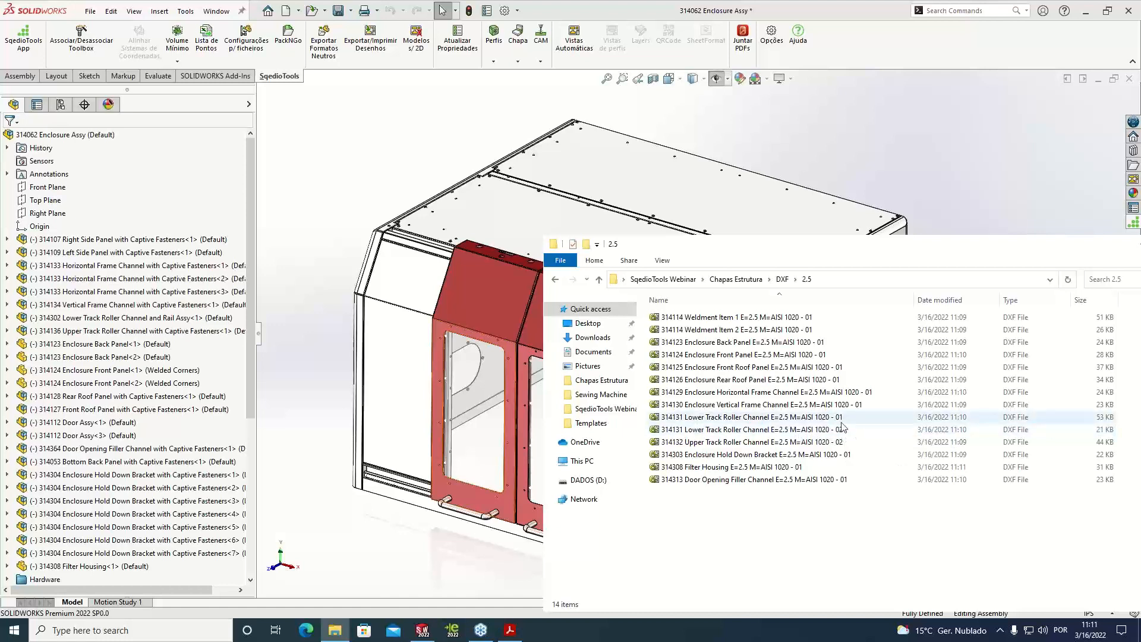
{"action": "left_click", "coordinate": [705, 420]}
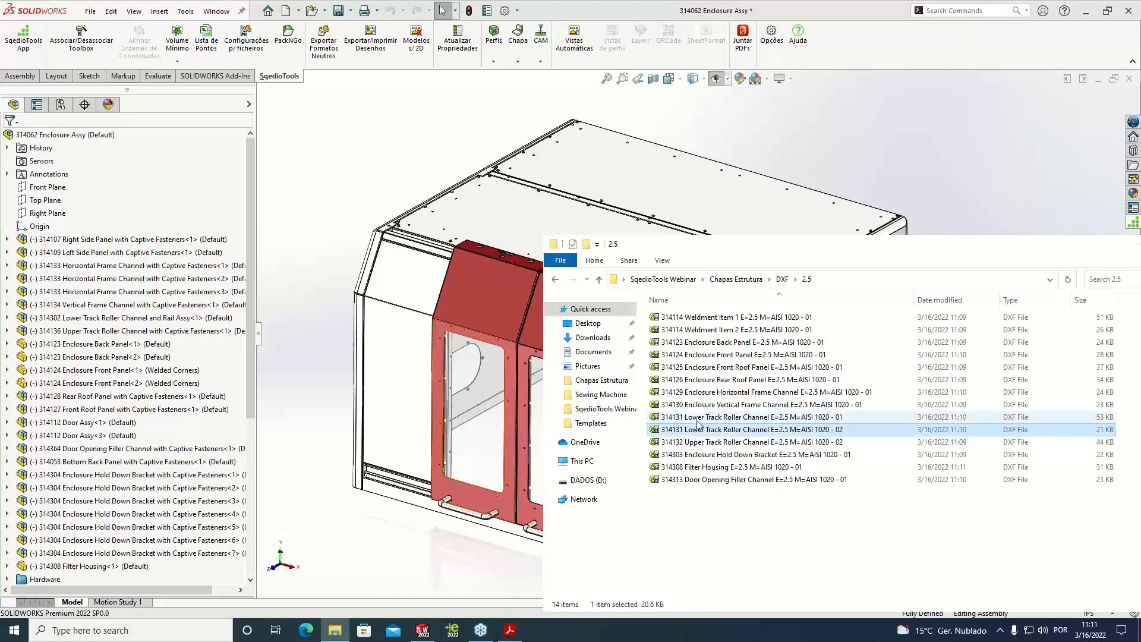
{"action": "left_click", "coordinate": [697, 430]}
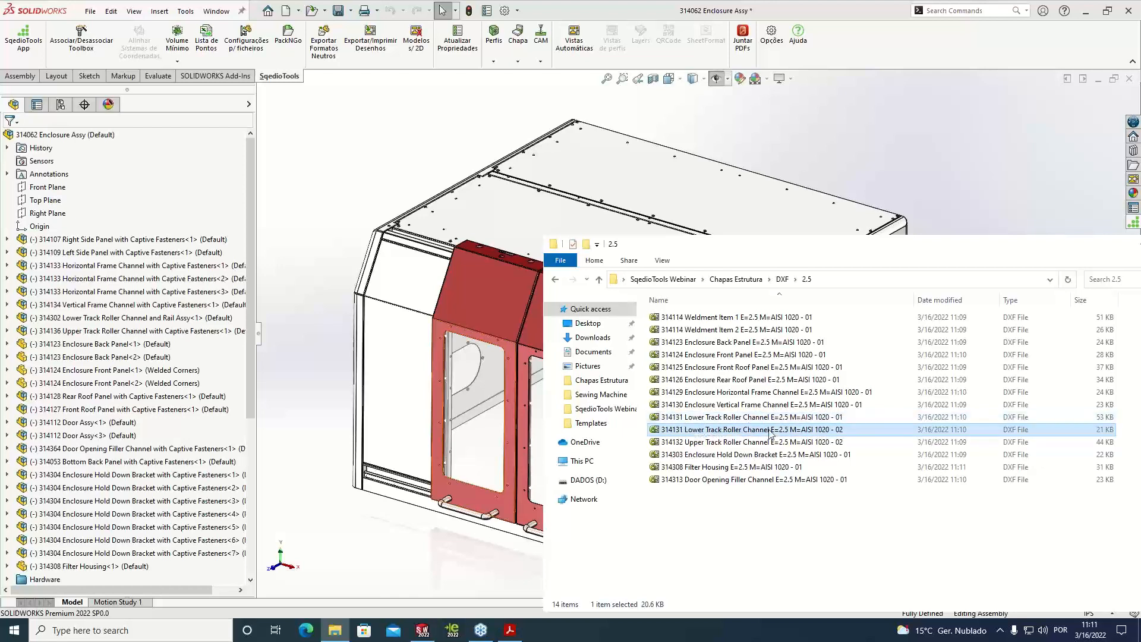
{"action": "left_click", "coordinate": [848, 419]}
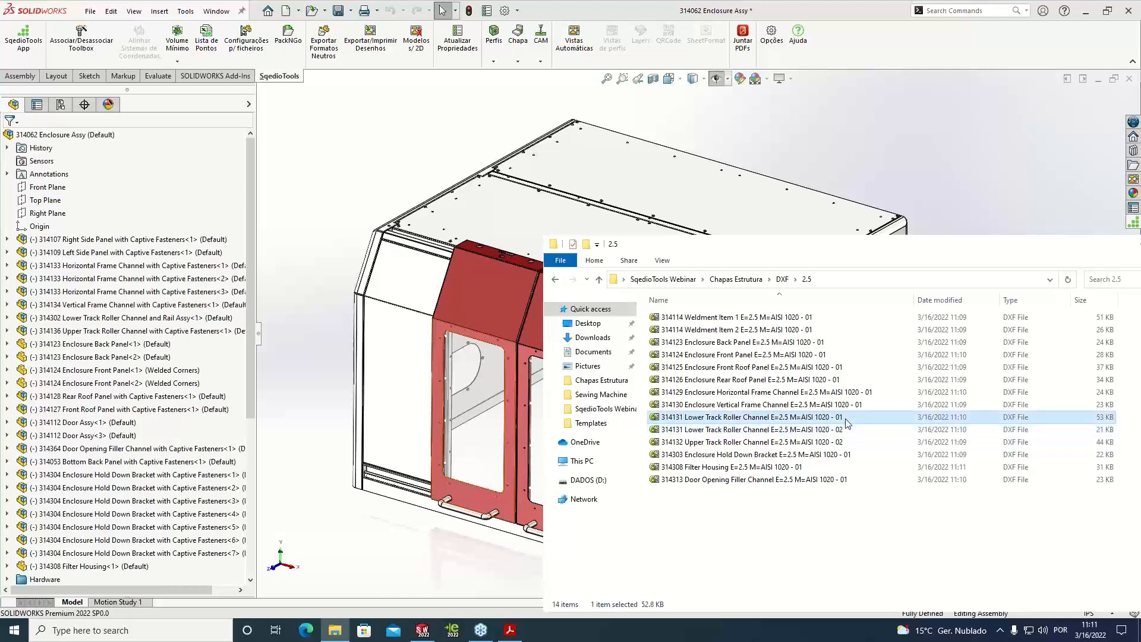
{"action": "left_click", "coordinate": [840, 432]}
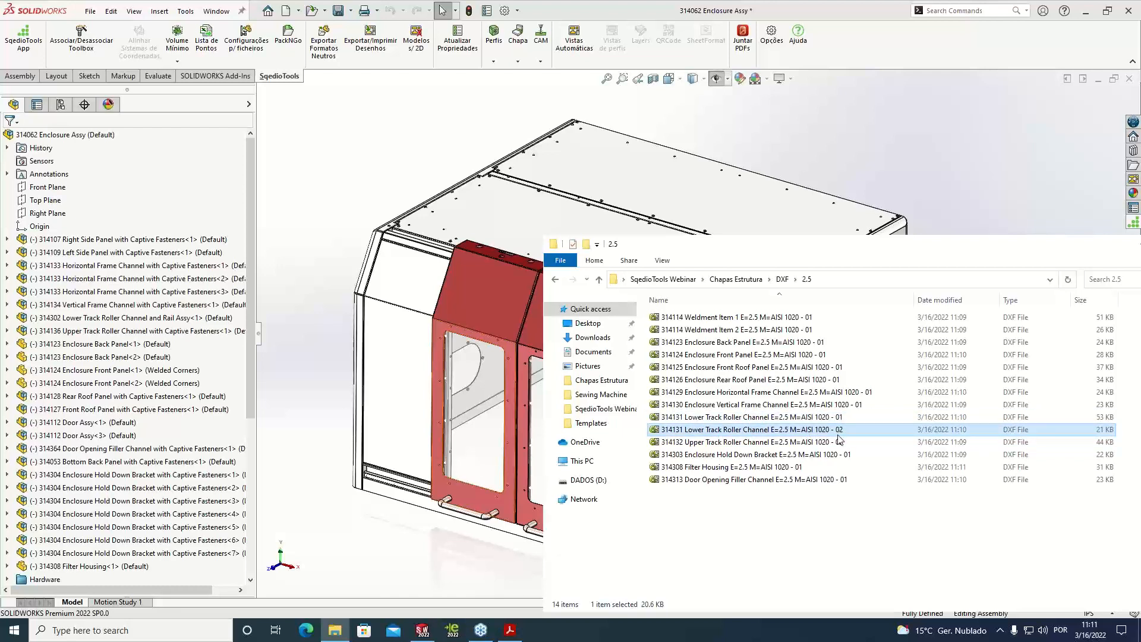
Check the 314132 Upper Track Roller Channel 01 DXF in thickness folder 3 and return to the DXF folder
{"action": "left_click", "coordinate": [782, 278]}
{"action": "double_click", "coordinate": [674, 354]}
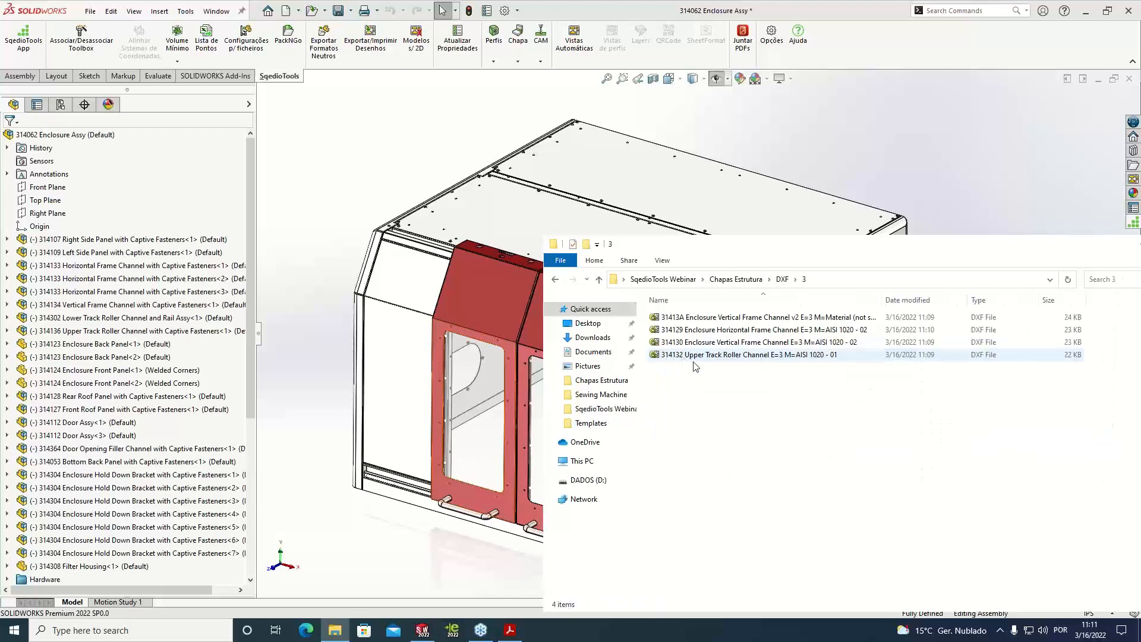
{"action": "left_click", "coordinate": [764, 355]}
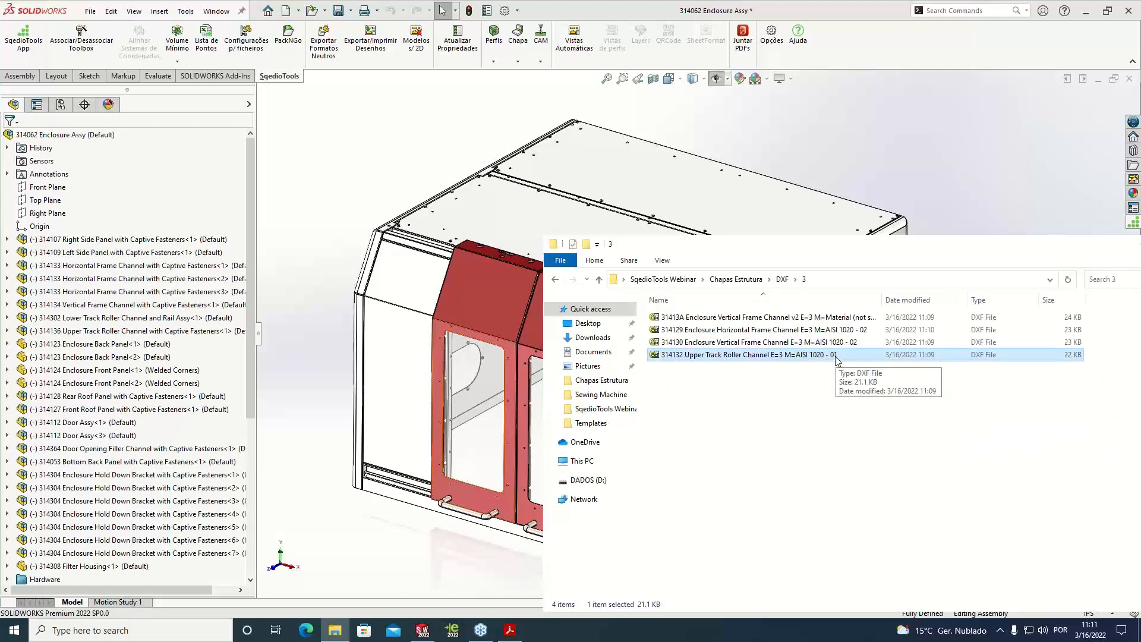
{"action": "left_click", "coordinate": [782, 278]}
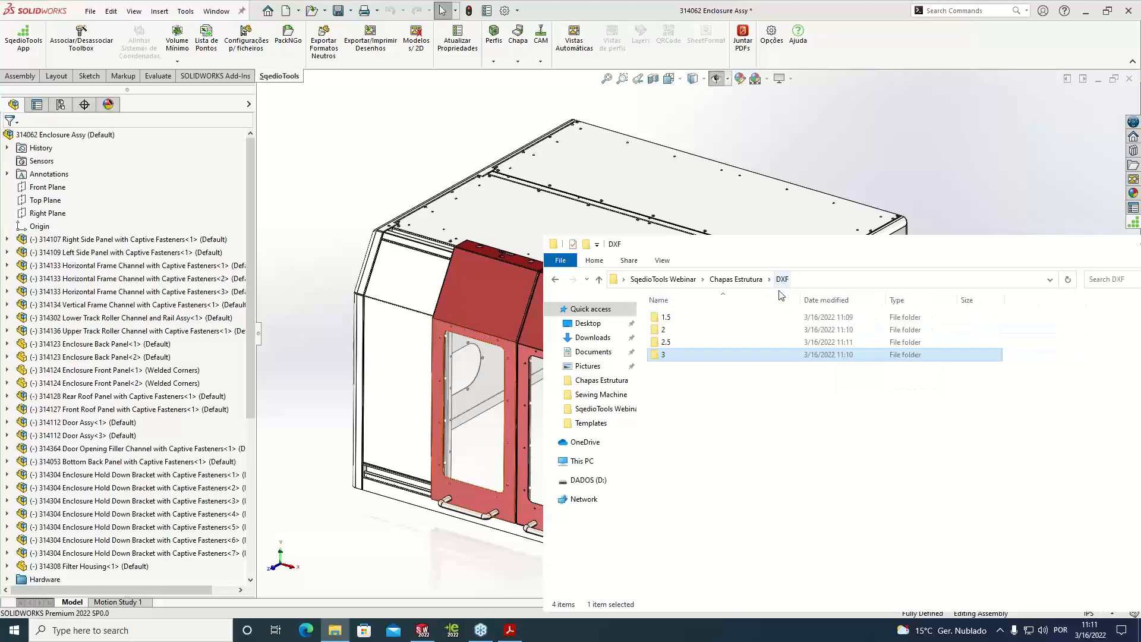
Locate the 314132 Upper Track Roller Channel 02 DXF in the 2.5 folder, then put File Explorer away to return to SOLIDWORKS
{"action": "double_click", "coordinate": [674, 342]}
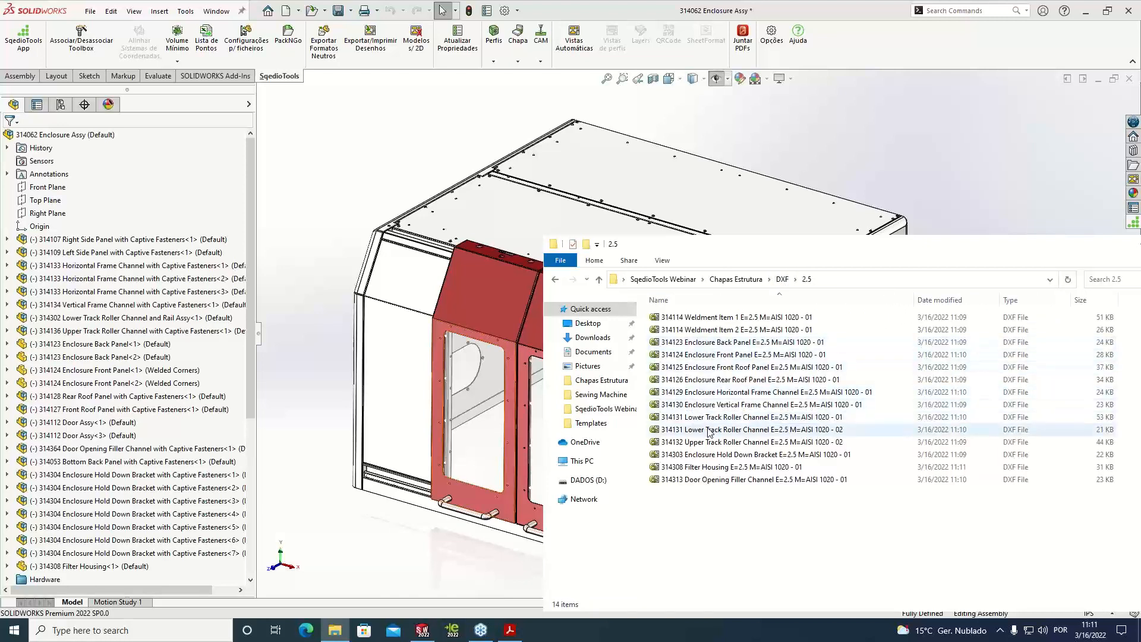
{"action": "left_click", "coordinate": [833, 442]}
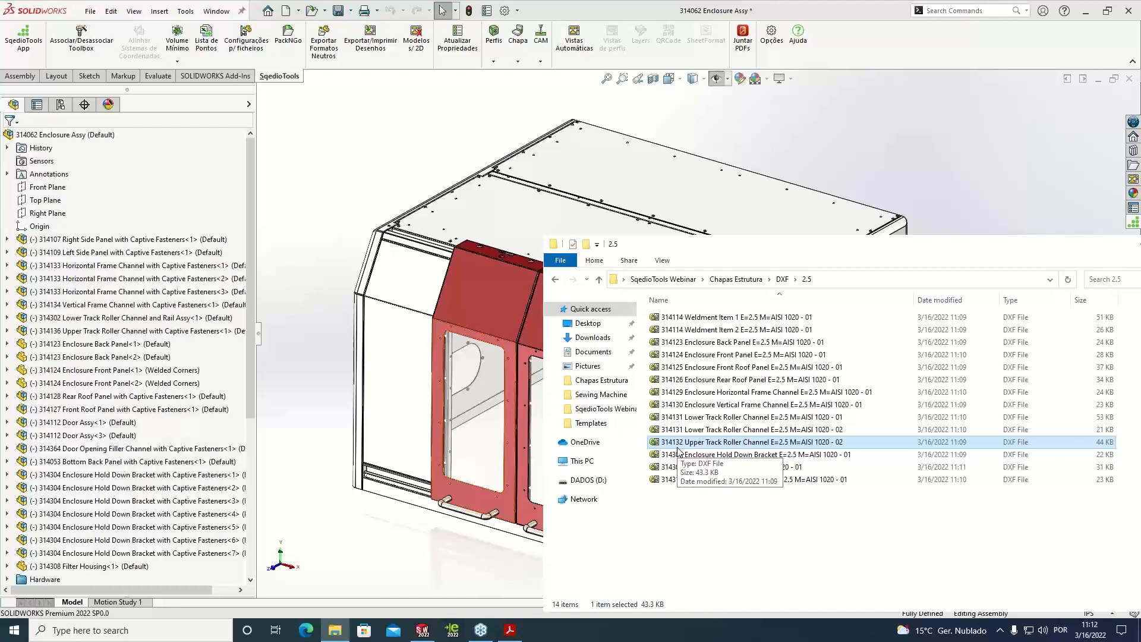
{"action": "left_click_drag", "start_coordinate": [1071, 251], "coordinate": [962, 257]}
{"action": "left_click", "coordinate": [1035, 251]}
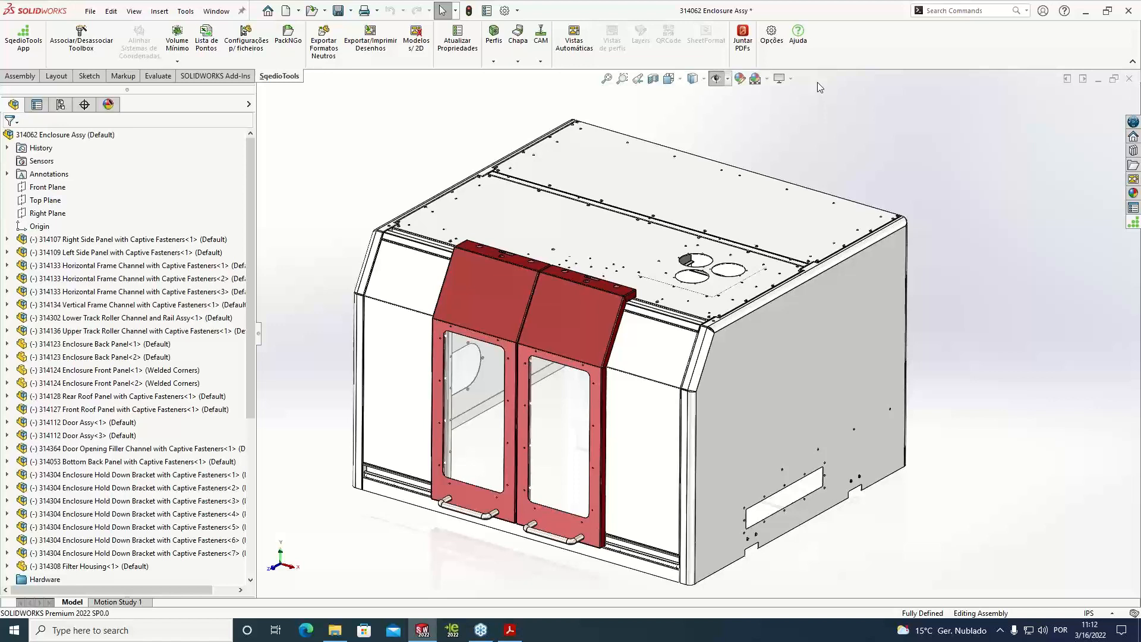
Review the SqédioTools sheet-metal DXF export options, including location, parameters and the file-name variables, then close them without saving
{"action": "left_click", "coordinate": [775, 54]}
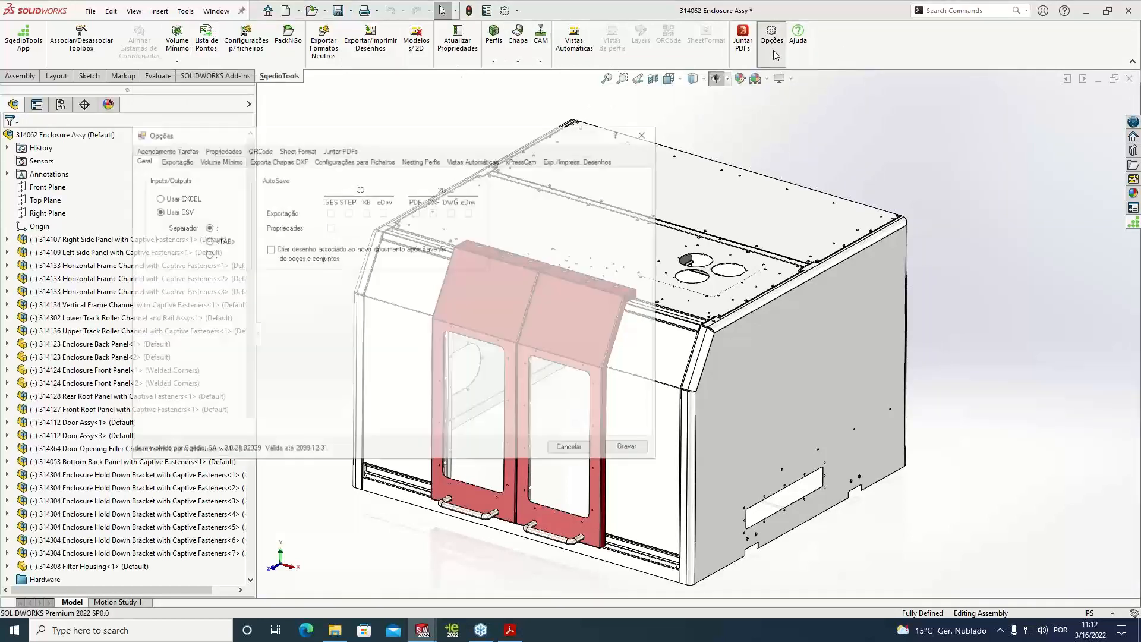
{"action": "left_click", "coordinate": [283, 165]}
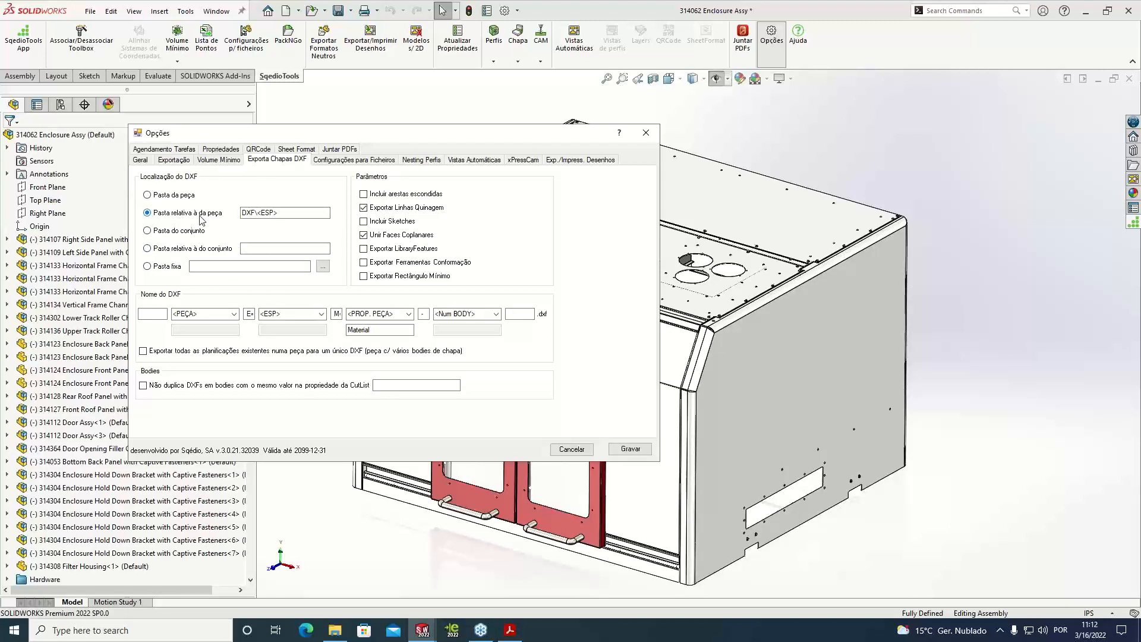
{"action": "mouse_move", "coordinate": [260, 216]}
{"action": "left_click", "coordinate": [321, 314]}
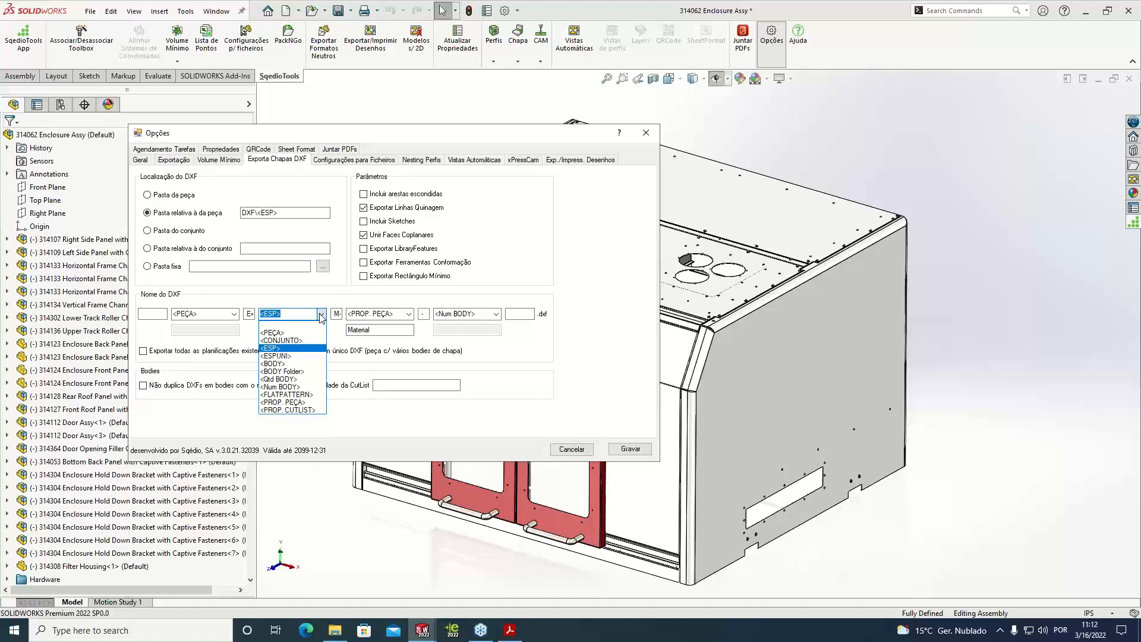
{"action": "left_click", "coordinate": [323, 310]}
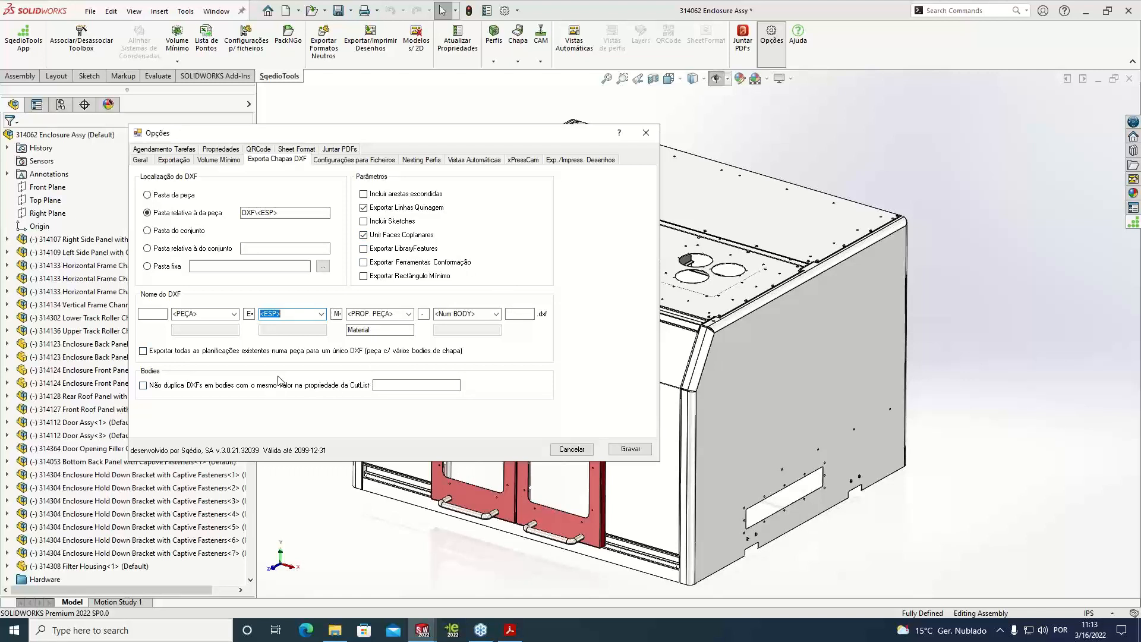
{"action": "left_click", "coordinate": [587, 453]}
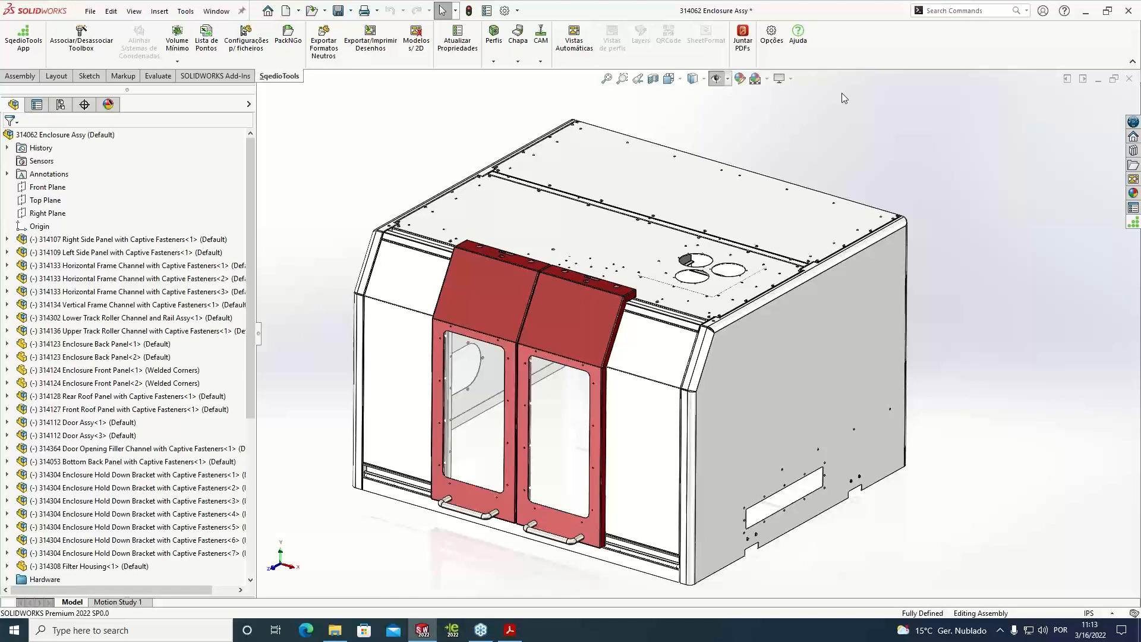
Compare the sheet-metal weights of all parts in the assembly using only the referenced configuration, and move the results clear of the model
{"action": "scroll", "coordinate": [902, 427], "scroll_direction": "up", "scroll_amount": 1}
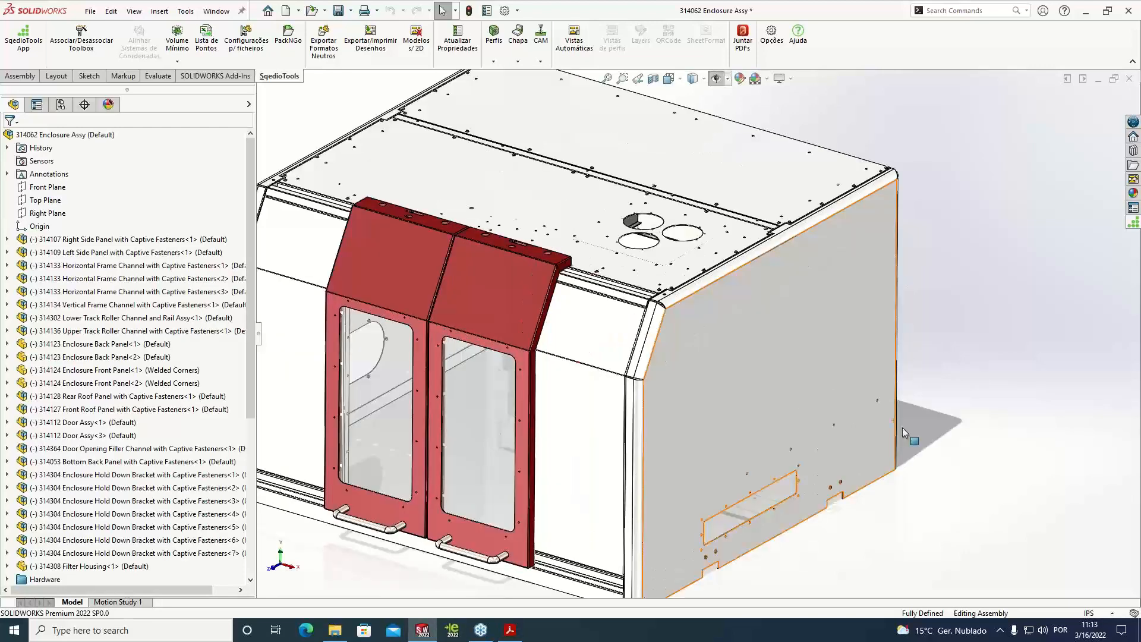
{"action": "scroll", "coordinate": [925, 412], "scroll_direction": "down", "scroll_amount": 4}
{"action": "scroll", "coordinate": [744, 269], "scroll_direction": "down", "scroll_amount": 1}
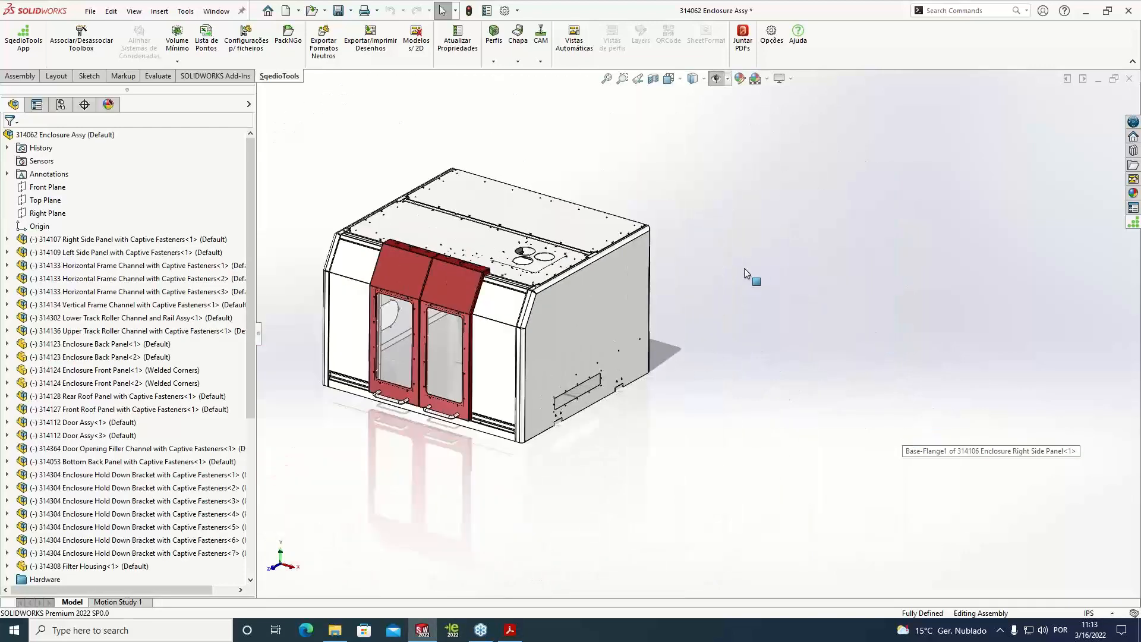
{"action": "middle_click_drag", "start_coordinate": [614, 273], "coordinate": [608, 183]}
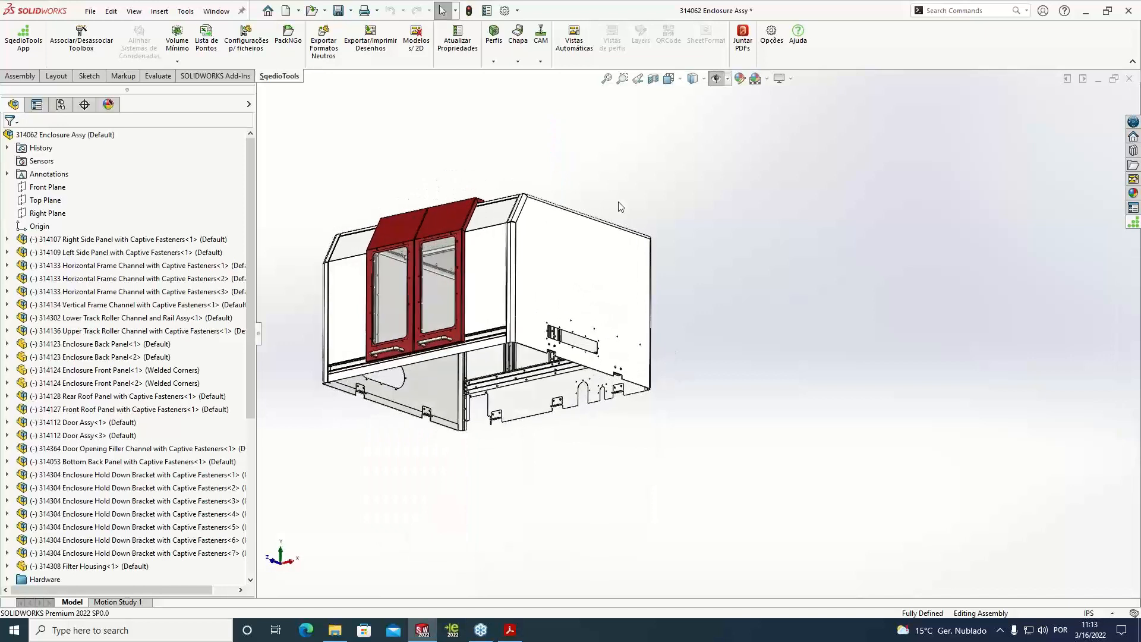
{"action": "left_click", "coordinate": [519, 62]}
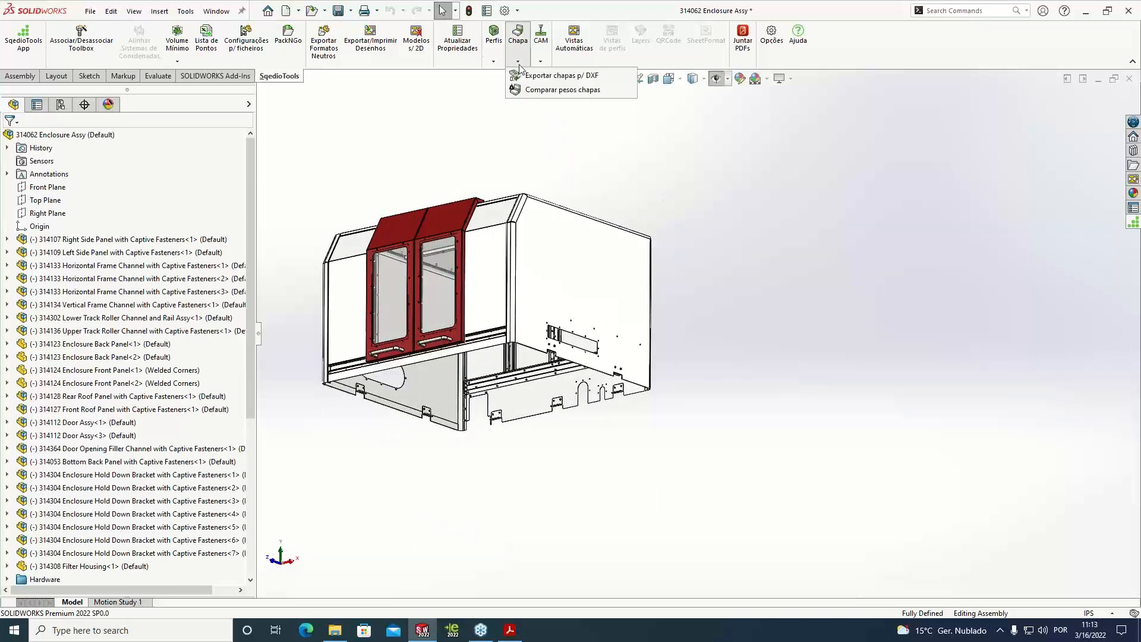
{"action": "left_click", "coordinate": [541, 90]}
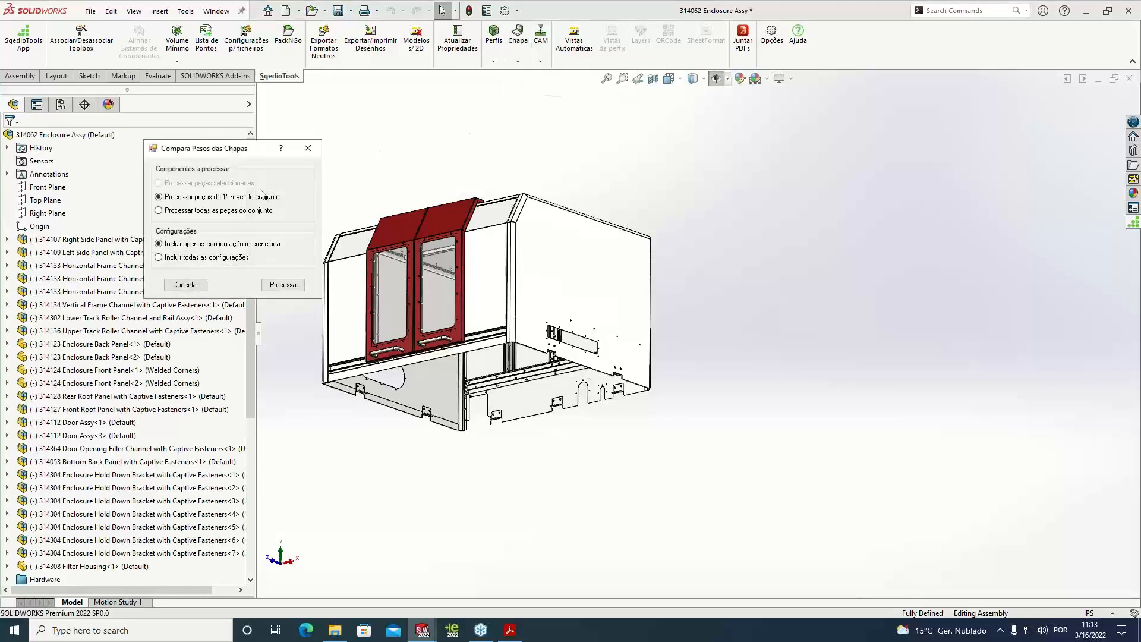
{"action": "left_click", "coordinate": [283, 284]}
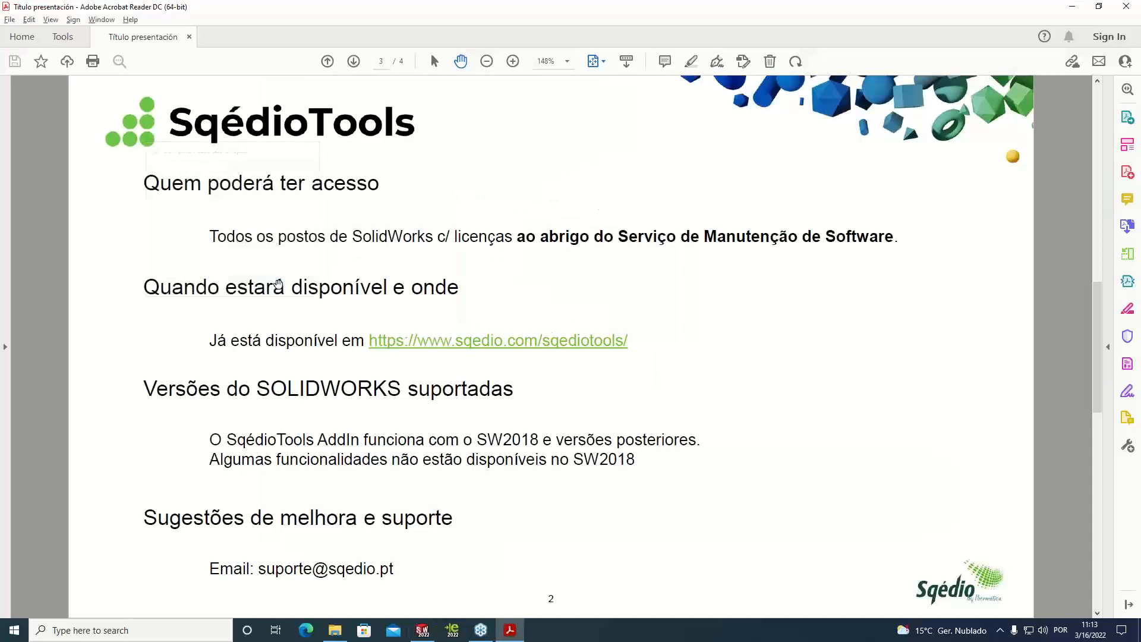
{"action": "left_click", "coordinate": [1072, 8]}
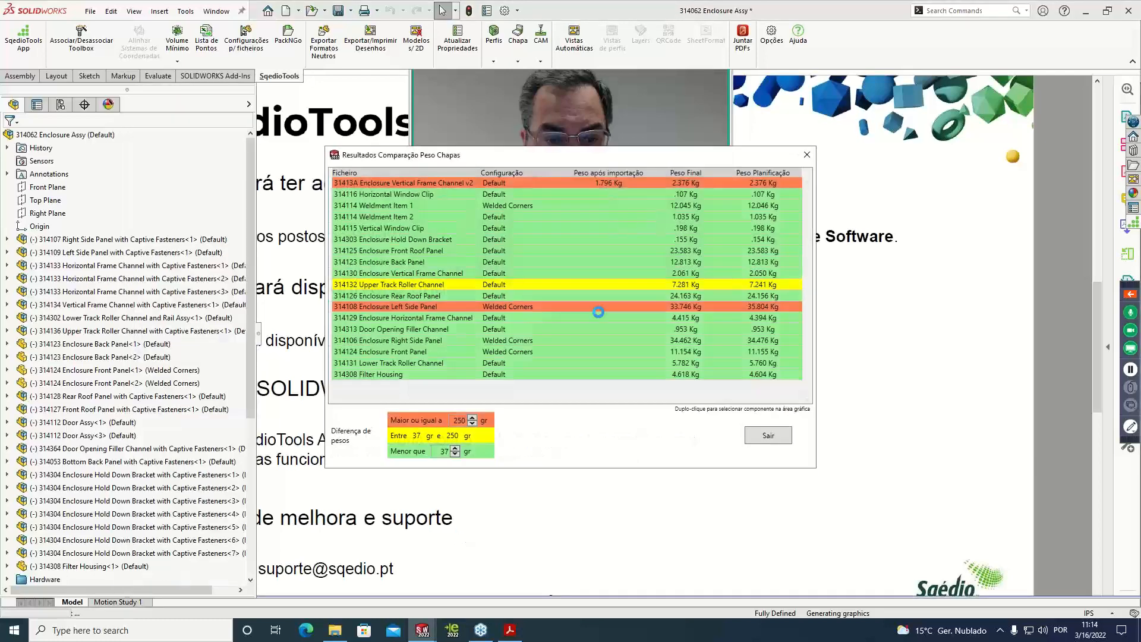
{"action": "left_click_drag", "start_coordinate": [628, 156], "coordinate": [925, 105]}
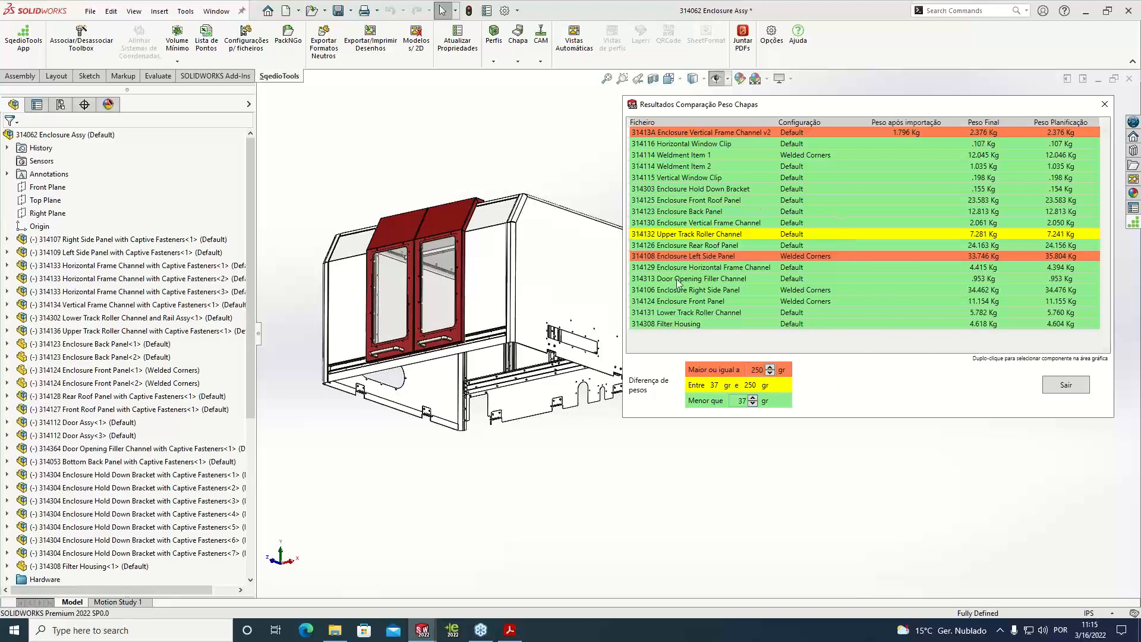
Vary the lower weight-difference threshold through 42, 27 and 18 gr, and leave it at 35 gr
{"action": "left_click", "coordinate": [753, 399]}
{"action": "left_click", "coordinate": [752, 398]}
{"action": "left_click", "coordinate": [753, 398]}
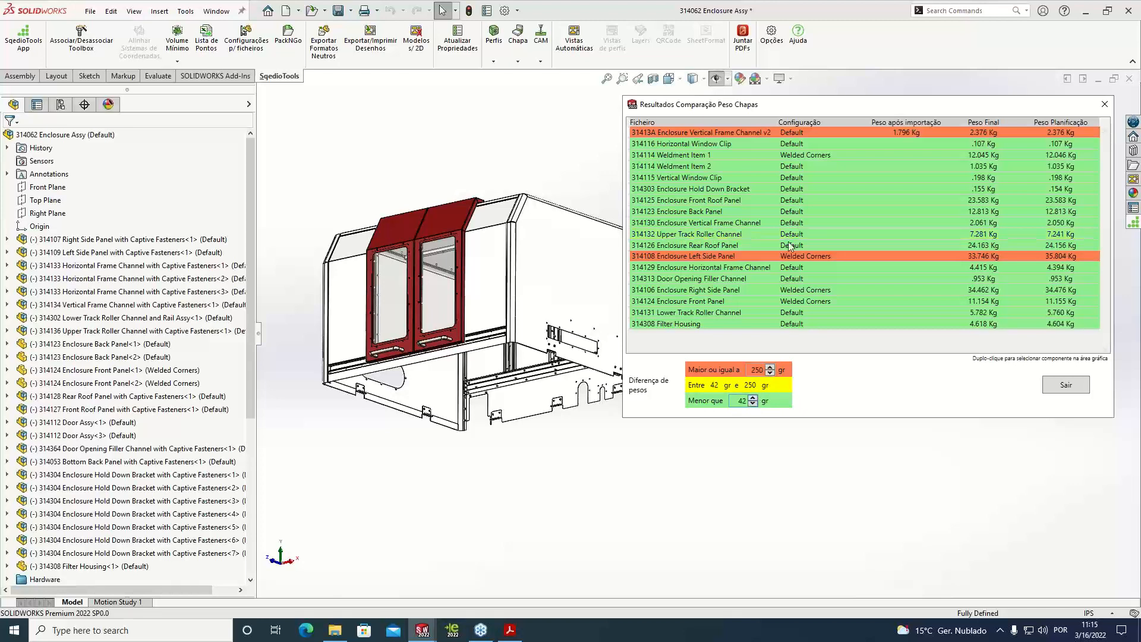
{"action": "left_click", "coordinate": [752, 405]}
{"action": "left_click", "coordinate": [752, 404]}
{"action": "left_click", "coordinate": [753, 404]}
{"action": "left_click", "coordinate": [753, 405]}
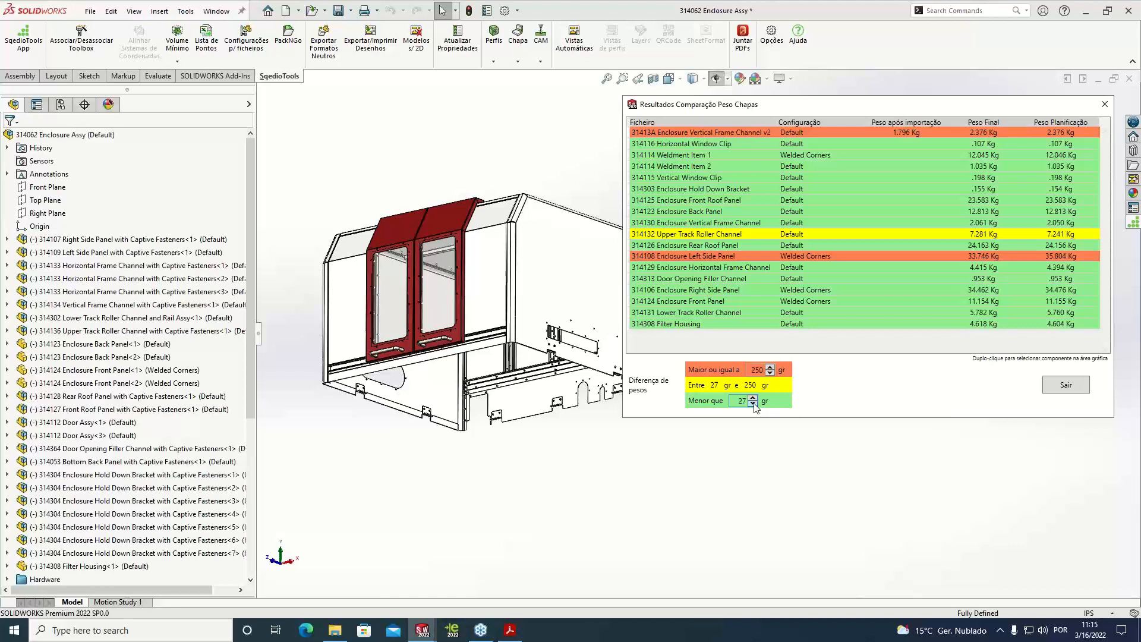
{"action": "left_click", "coordinate": [752, 404]}
{"action": "left_click", "coordinate": [753, 404]}
{"action": "left_click", "coordinate": [753, 404]}
{"action": "left_click", "coordinate": [753, 404]}
{"action": "left_click", "coordinate": [753, 404]}
{"action": "left_click", "coordinate": [753, 404]}
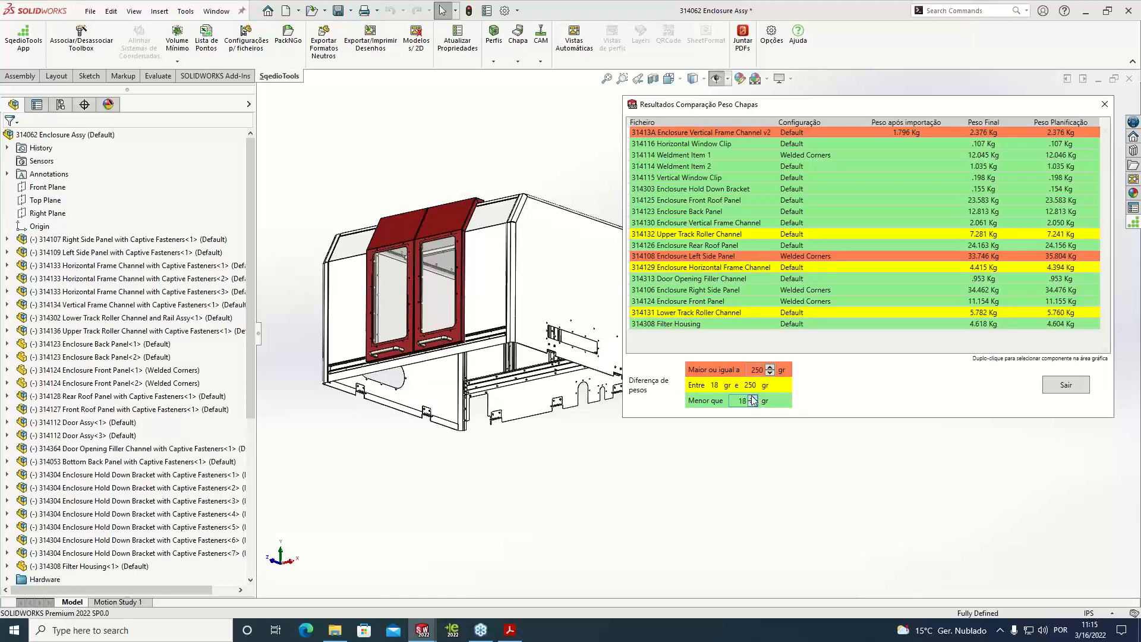
{"action": "left_click", "coordinate": [753, 398]}
{"action": "left_click", "coordinate": [753, 398]}
{"action": "left_click", "coordinate": [753, 397]}
{"action": "left_click", "coordinate": [752, 398]}
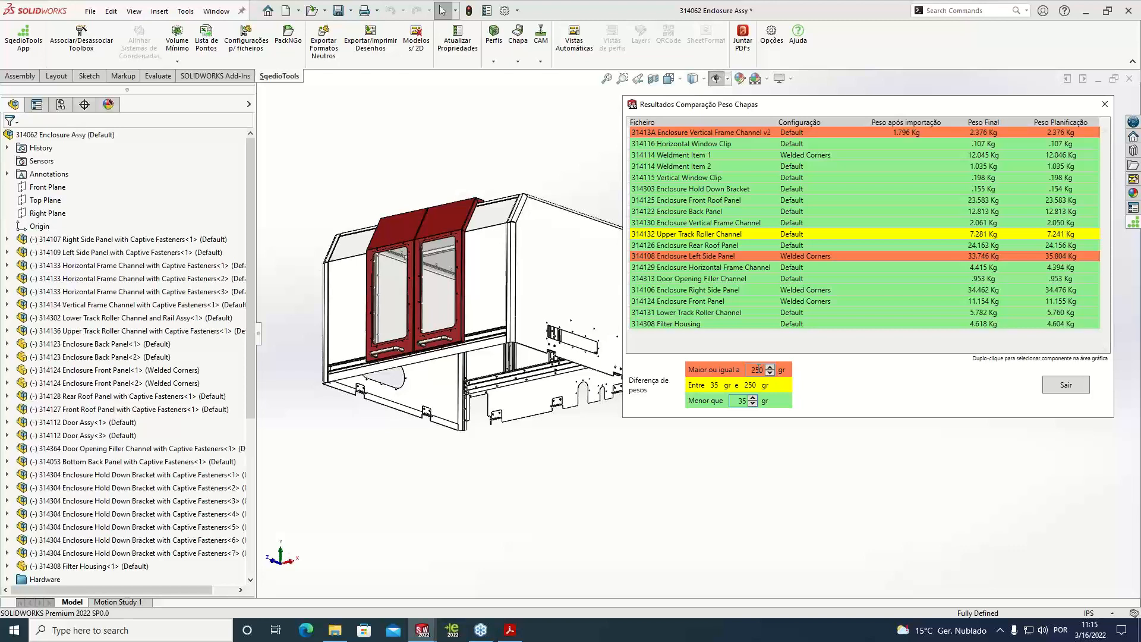
Locate the Enclosure Left Side Panel, Upper Track Roller Channel and Enclosure Vertical Frame Channel v2 in the model from the comparison results
{"action": "double_click", "coordinate": [755, 259]}
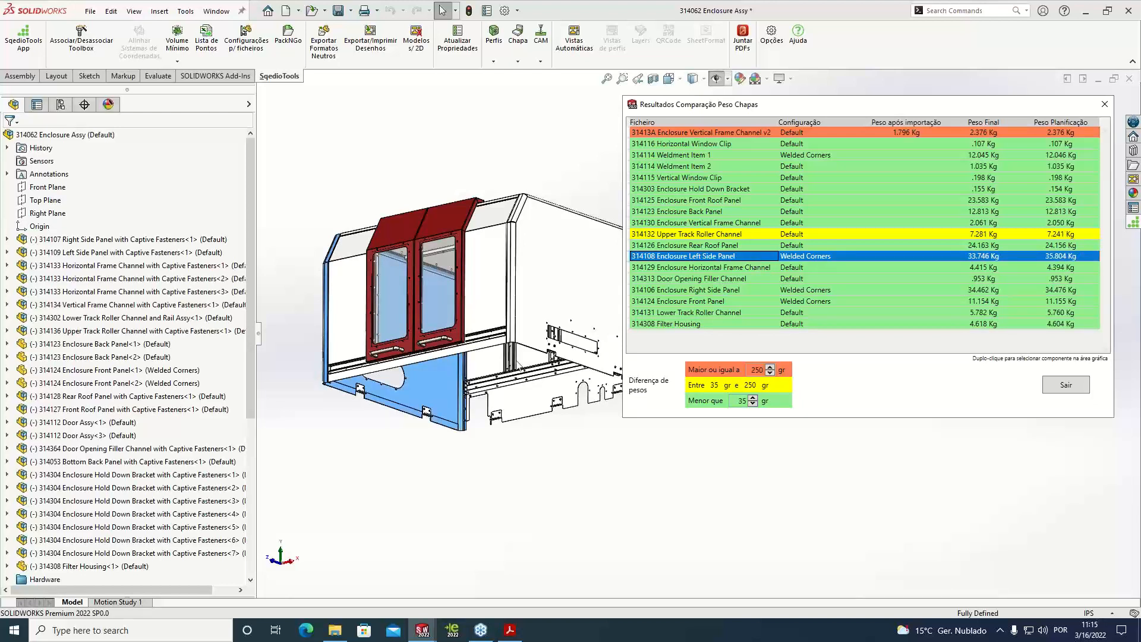
{"action": "double_click", "coordinate": [669, 235]}
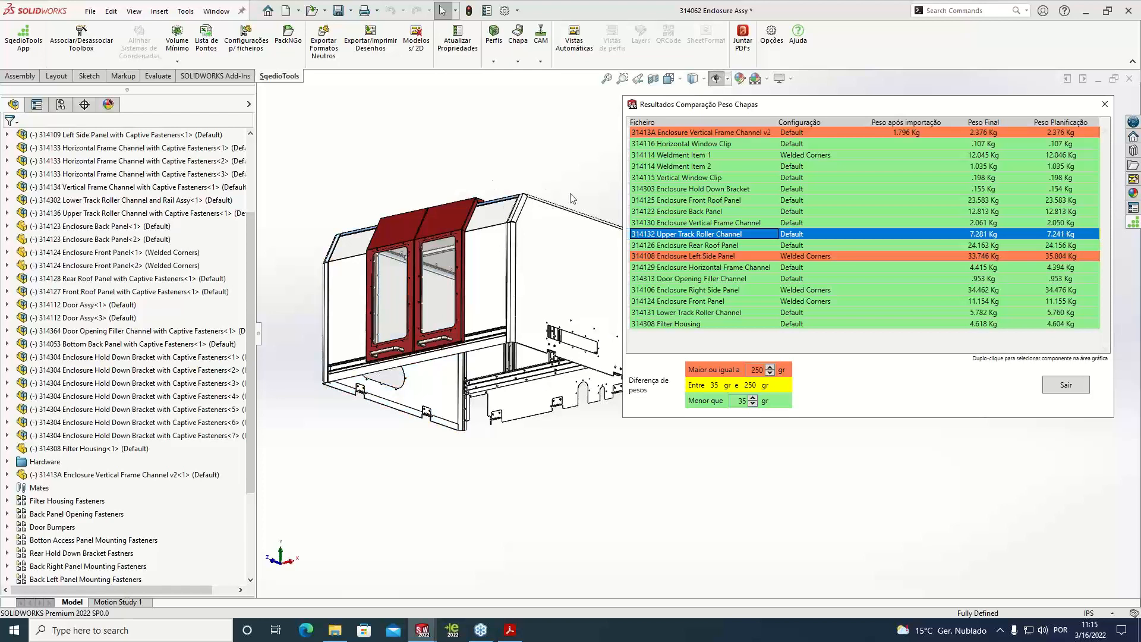
{"action": "left_click", "coordinate": [721, 133]}
{"action": "double_click", "coordinate": [720, 133]}
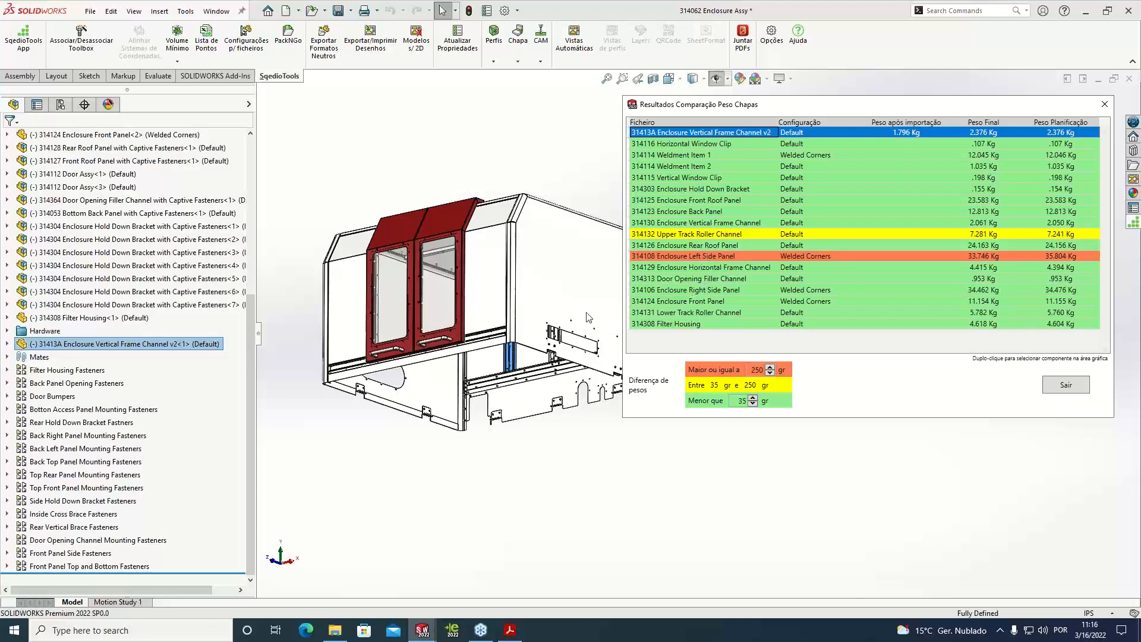
{"action": "double_click", "coordinate": [715, 258]}
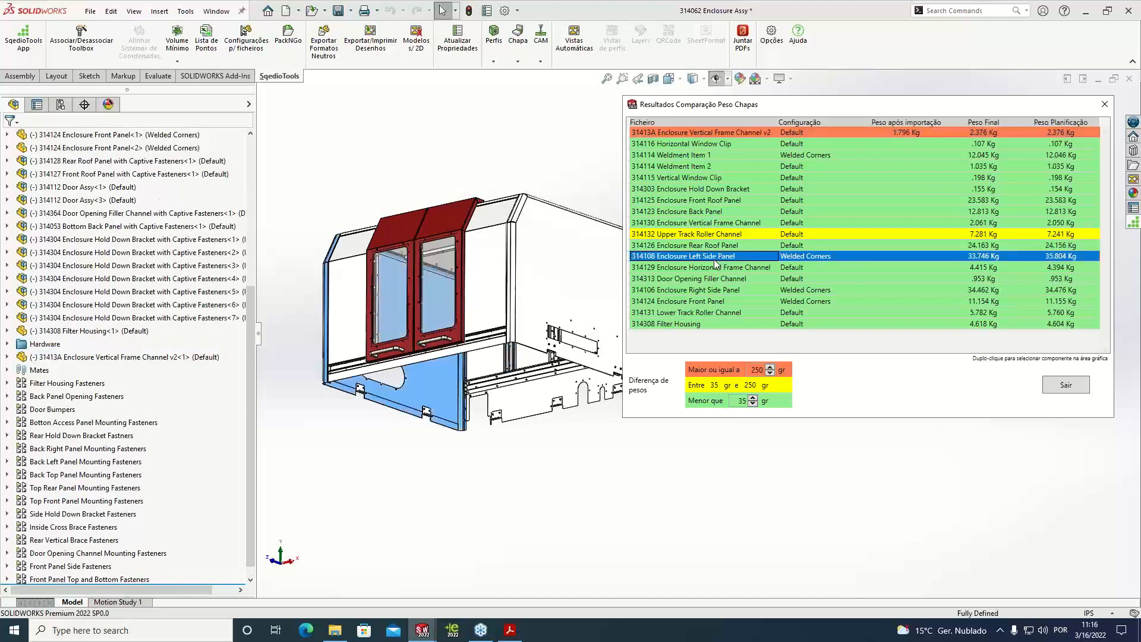
{"action": "double_click", "coordinate": [731, 133]}
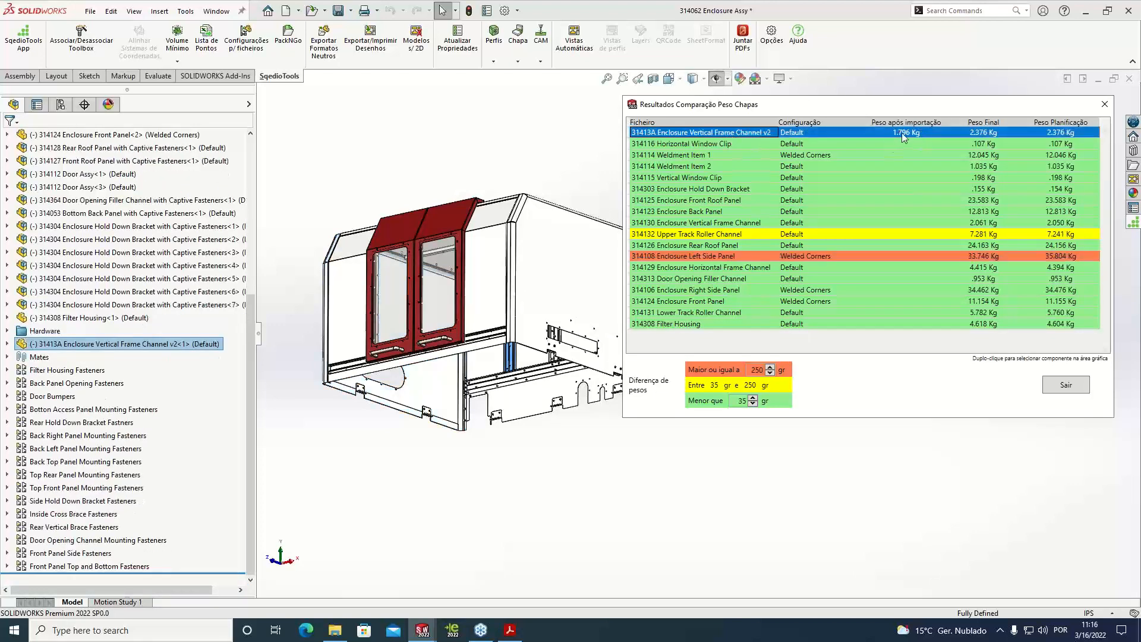
Close the weight comparison results and open the Enclosure Vertical Frame Channel v2 part from the assembly
{"action": "left_click", "coordinate": [1105, 105]}
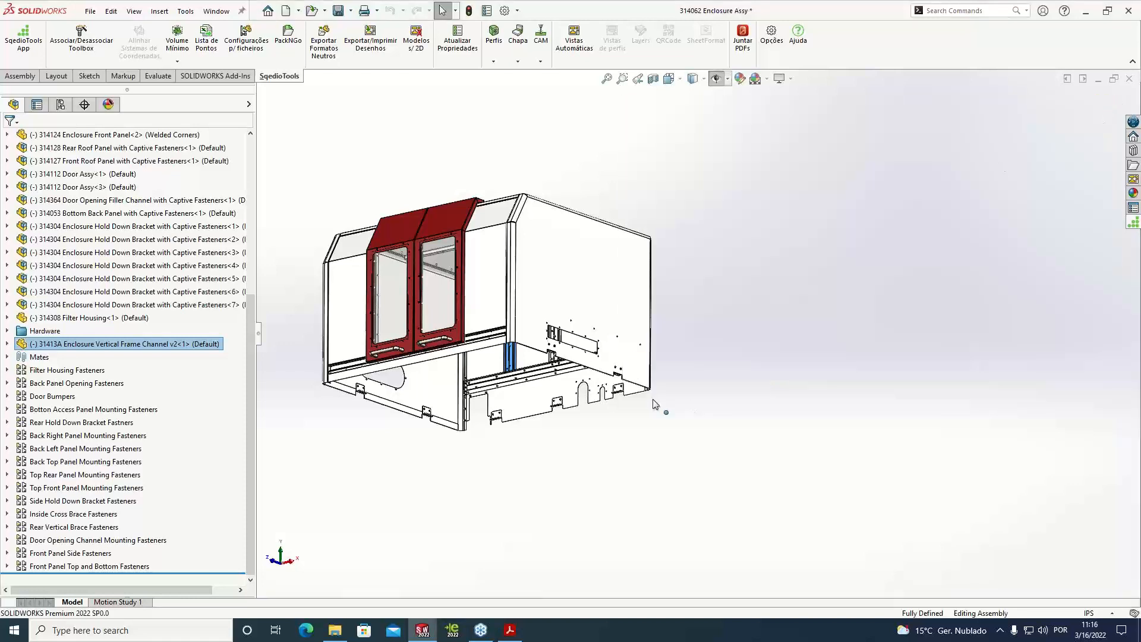
{"action": "scroll", "coordinate": [551, 360], "scroll_direction": "down", "scroll_amount": 3}
{"action": "scroll", "coordinate": [551, 361], "scroll_direction": "down", "scroll_amount": 4}
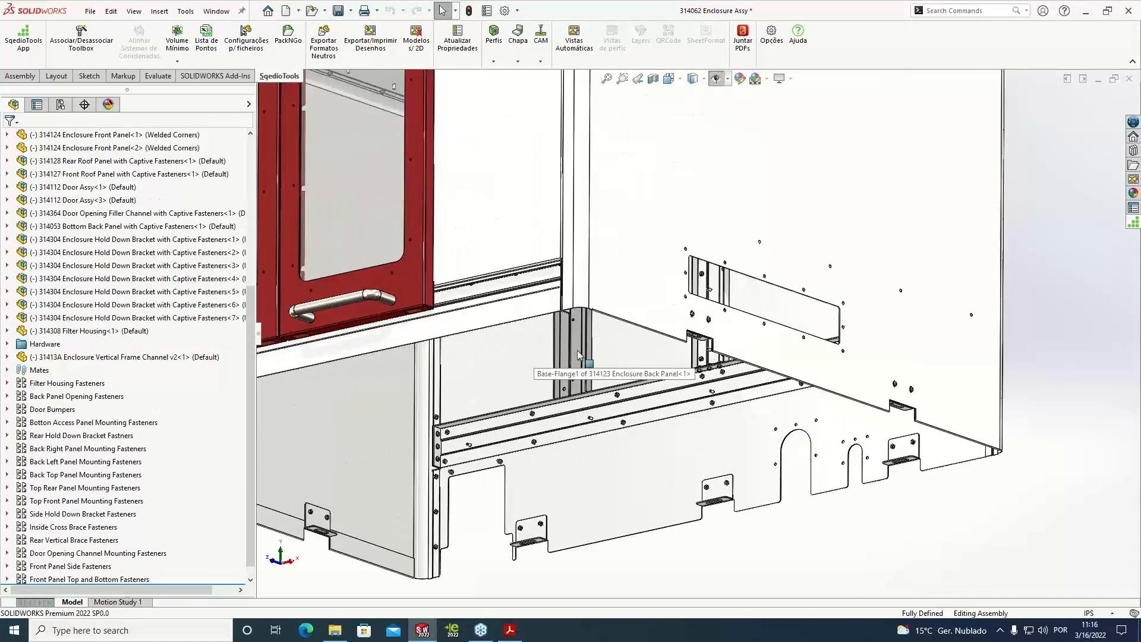
{"action": "right_click", "coordinate": [578, 355]}
{"action": "left_click", "coordinate": [594, 172]}
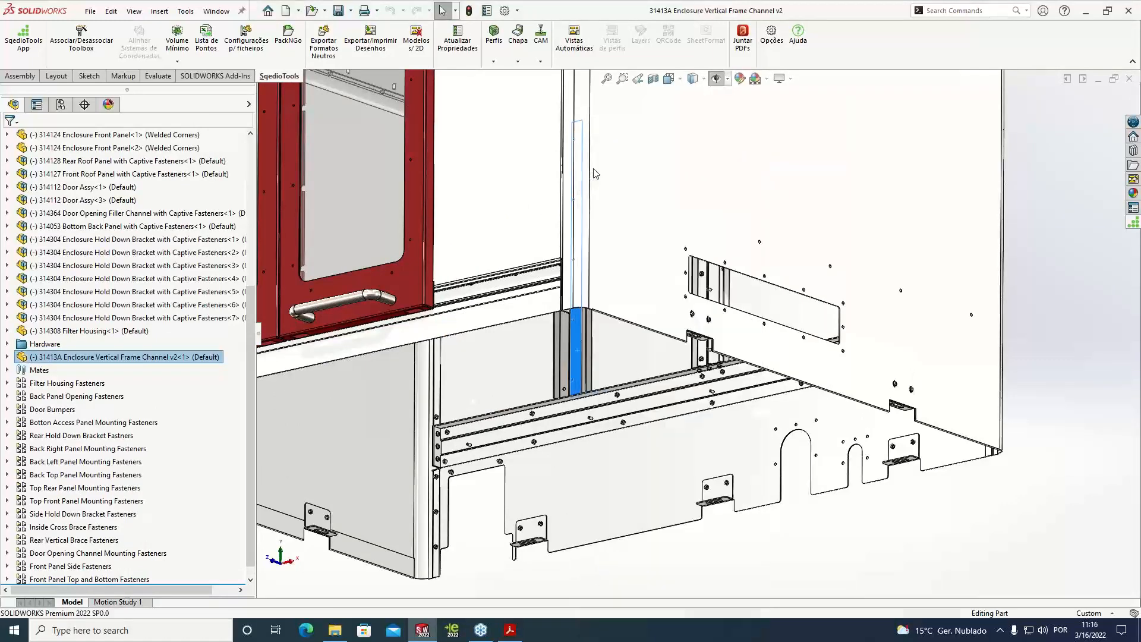
{"action": "left_click", "coordinate": [574, 317]}
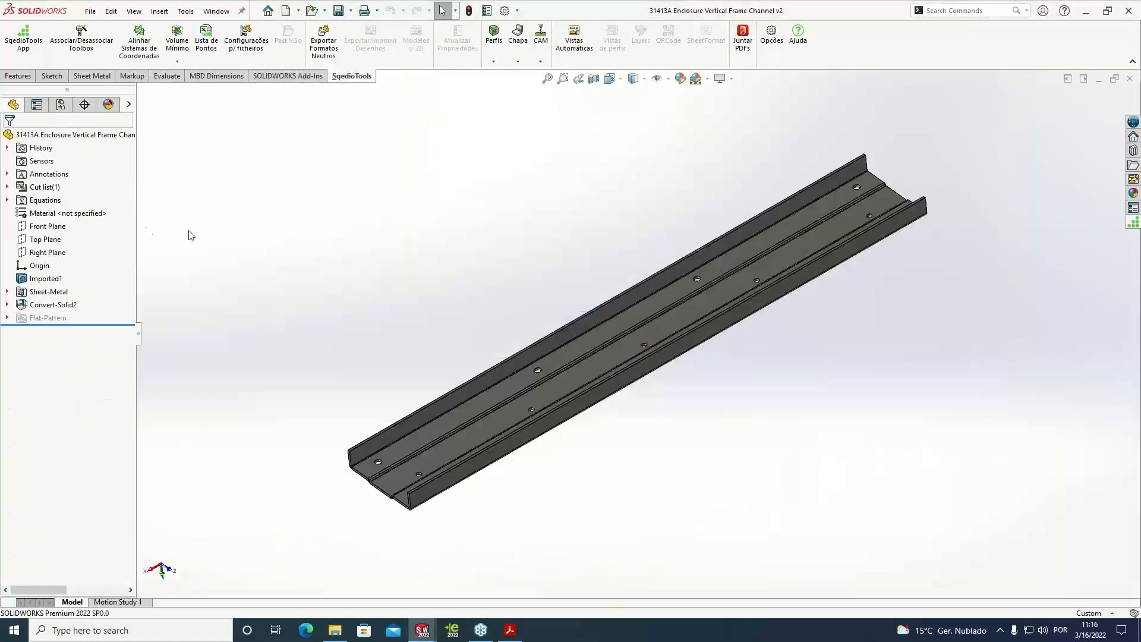
Roll the channel back to its Imported1 body and check the length of the thickness edge beside the corner bend
{"action": "scroll", "coordinate": [408, 502], "scroll_direction": "down", "scroll_amount": 6}
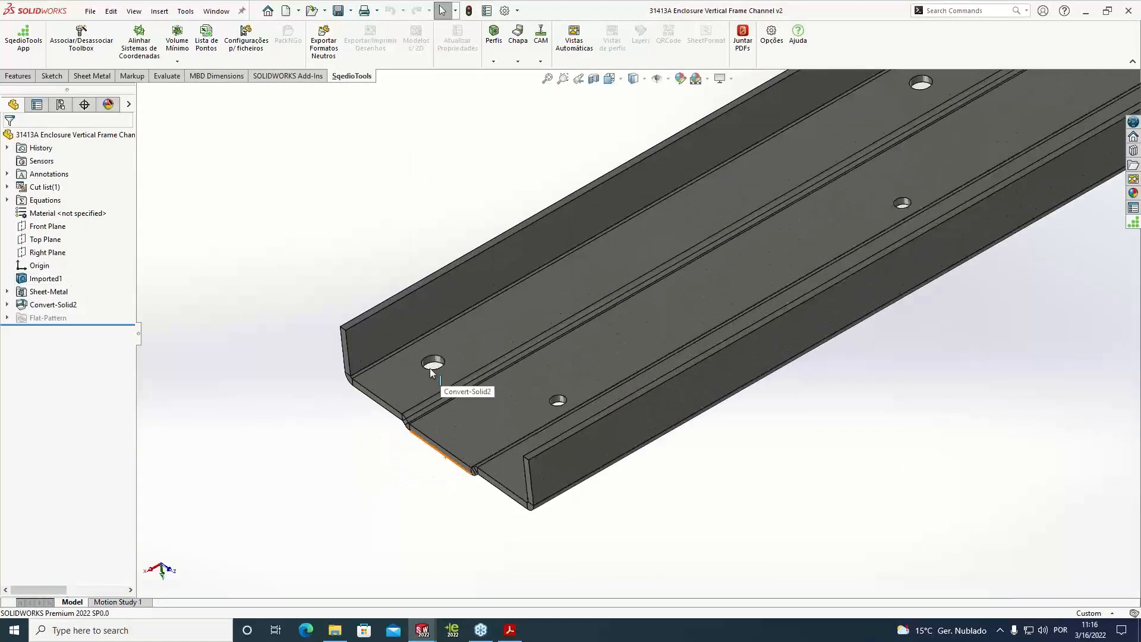
{"action": "scroll", "coordinate": [382, 321], "scroll_direction": "down", "scroll_amount": 4}
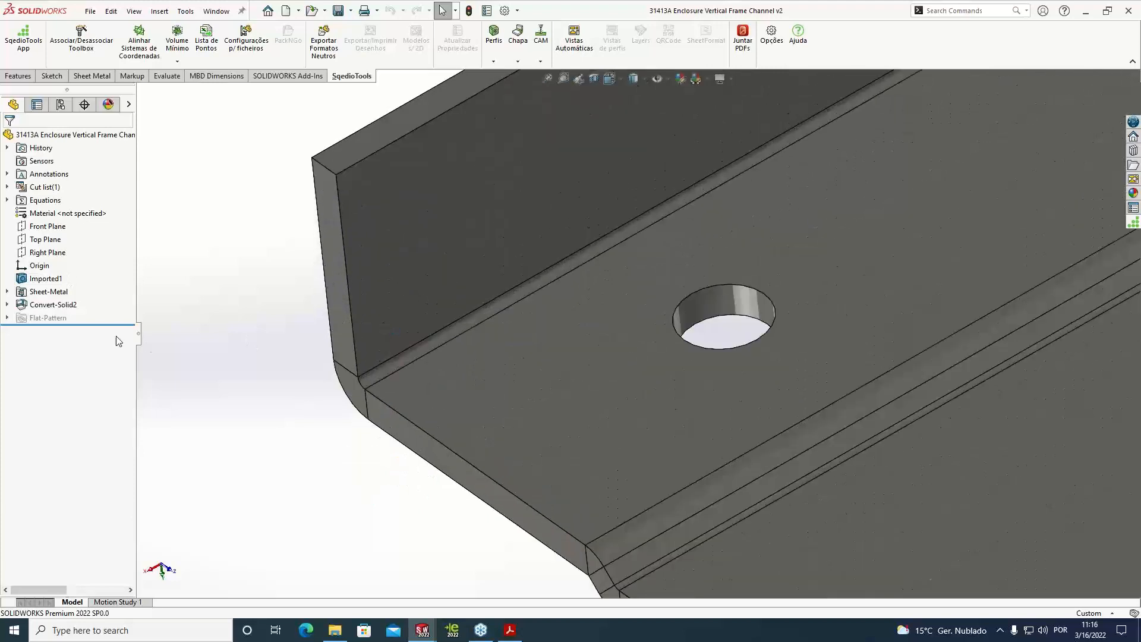
{"action": "left_click_drag", "start_coordinate": [95, 324], "coordinate": [95, 287]}
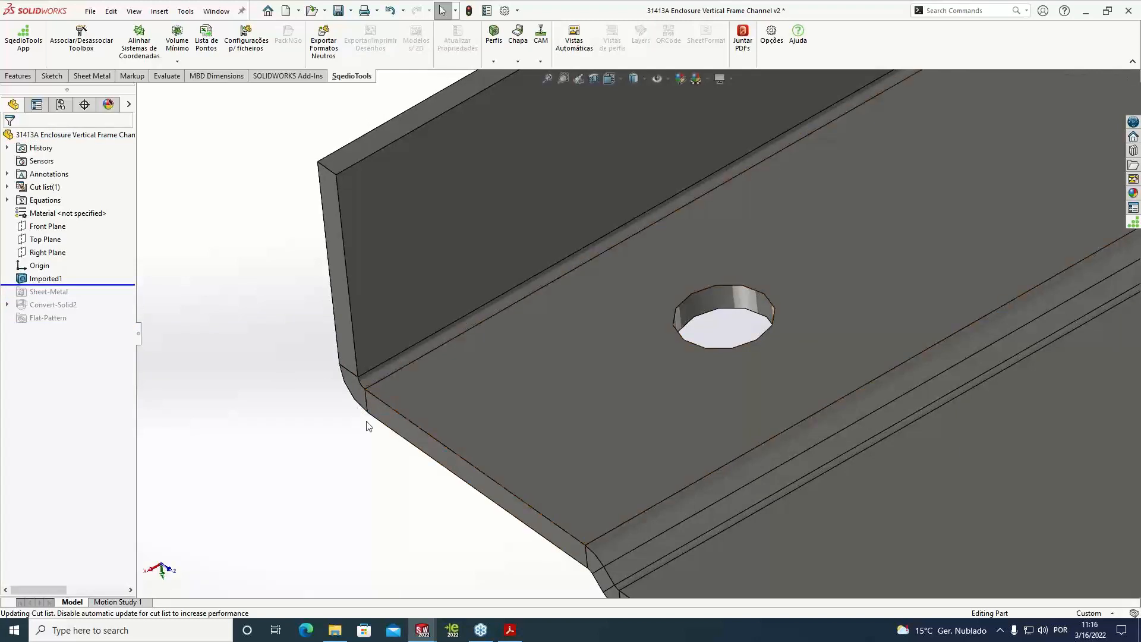
{"action": "left_click", "coordinate": [368, 400]}
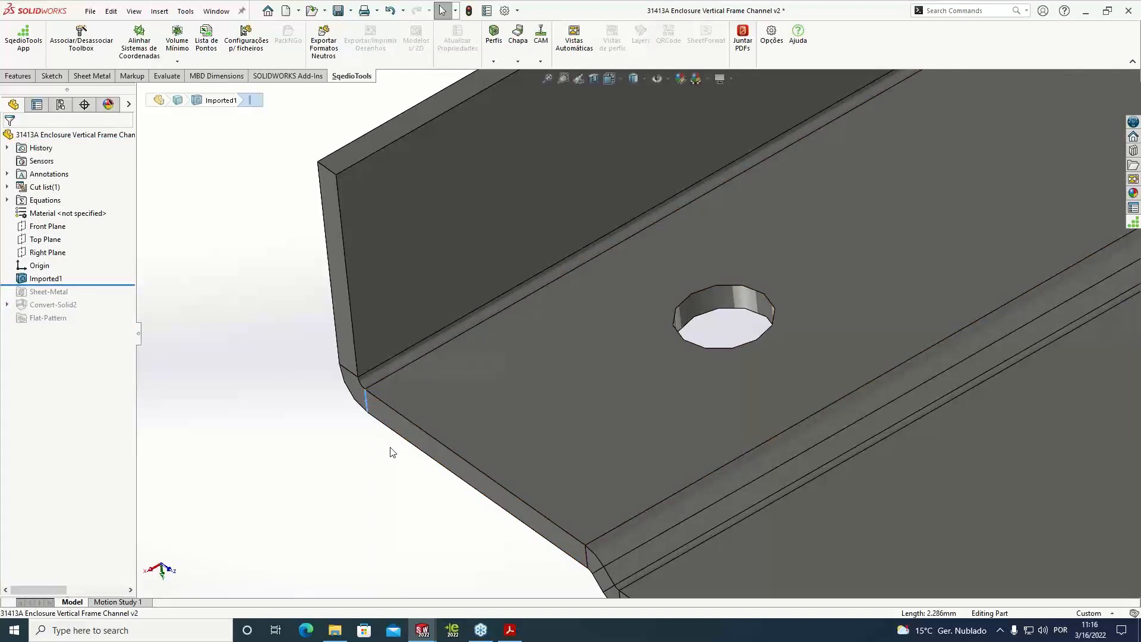
{"action": "left_click", "coordinate": [230, 349]}
Roll the channel forward past Convert-Solid2 and check the length of the same thickness edge
{"action": "left_click_drag", "start_coordinate": [117, 285], "coordinate": [116, 324]}
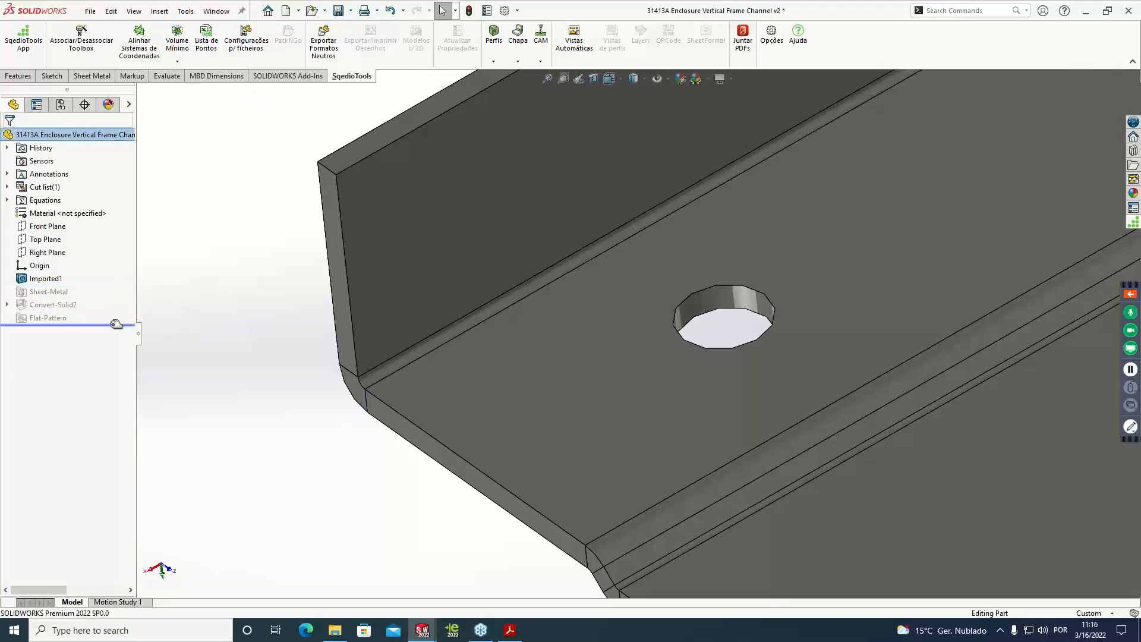
{"action": "left_click", "coordinate": [367, 409]}
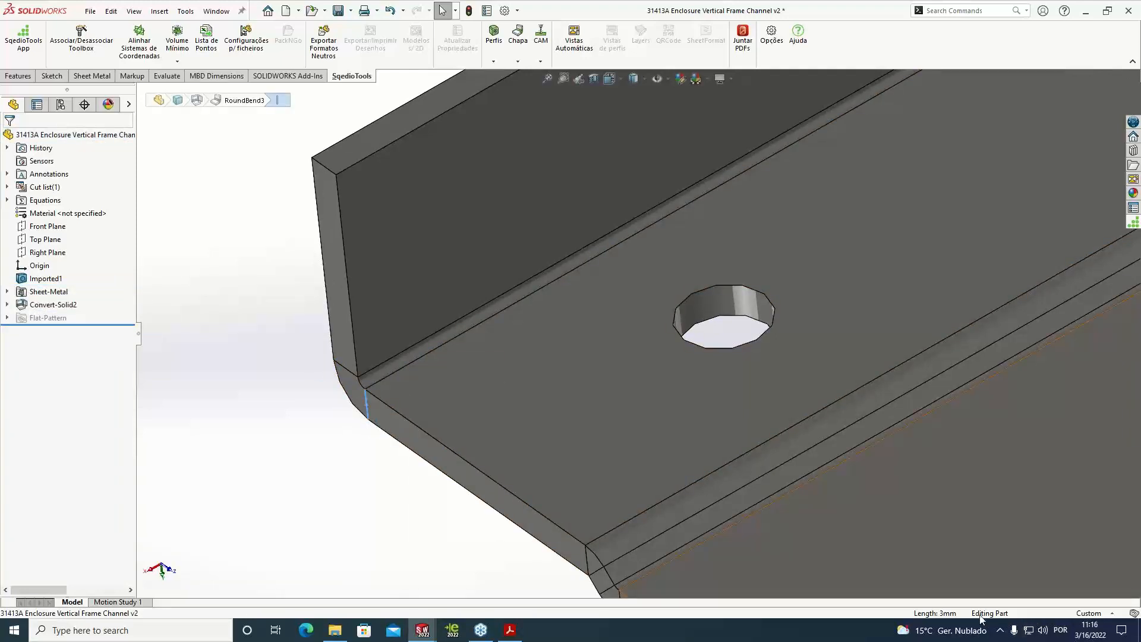
{"action": "left_click", "coordinate": [283, 373]}
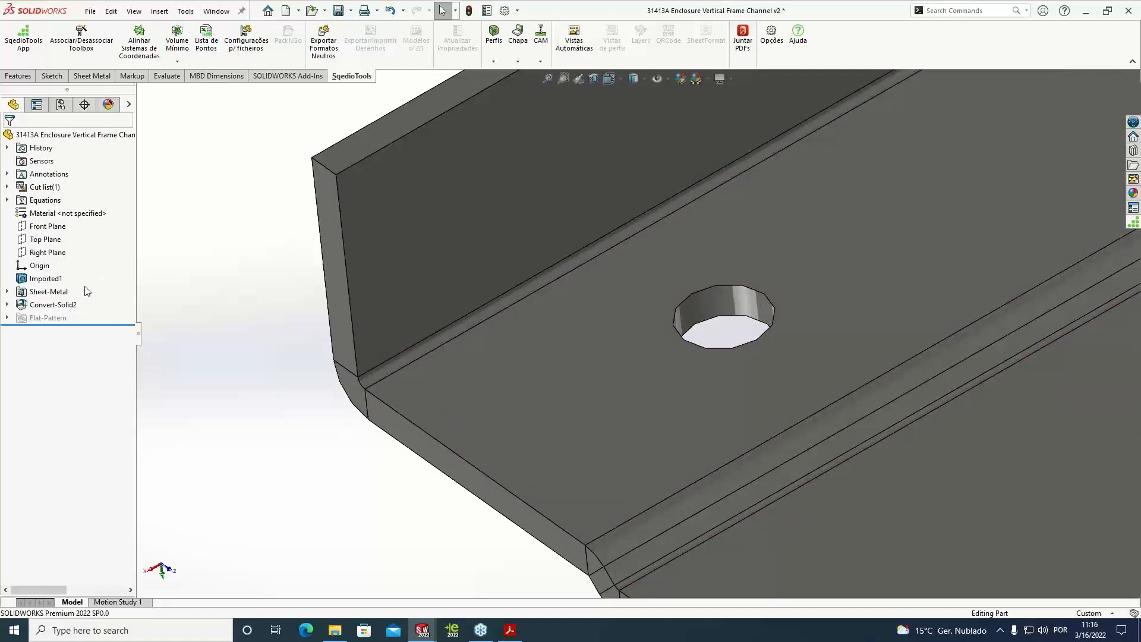
Close the channel part without saving and discard its changes in the assembly
{"action": "scroll", "coordinate": [926, 266], "scroll_direction": "up", "scroll_amount": 4}
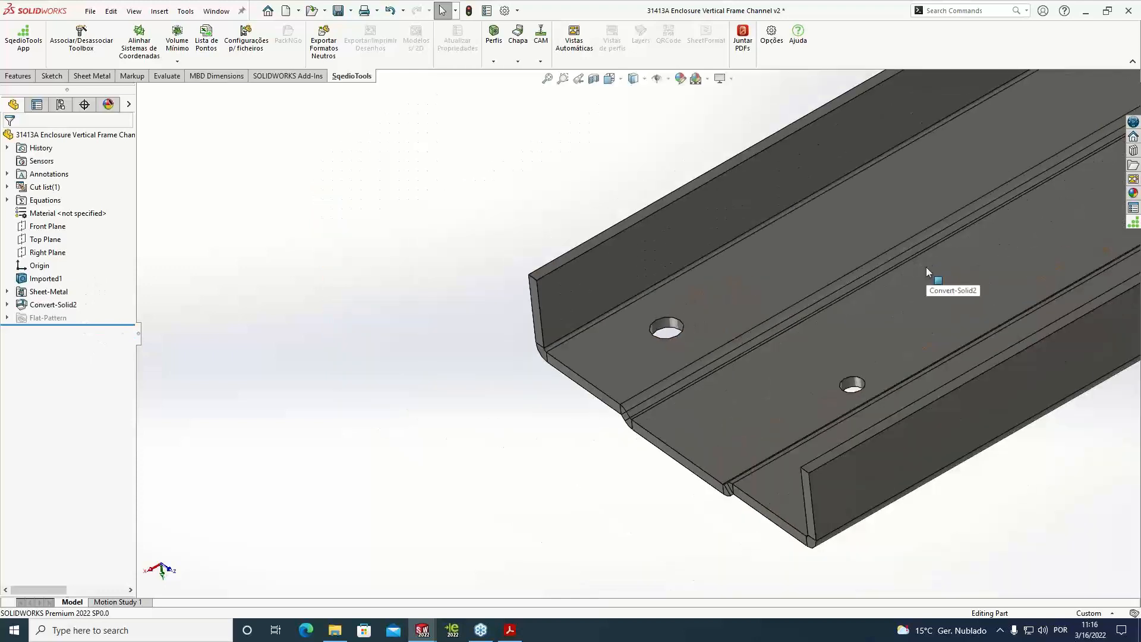
{"action": "scroll", "coordinate": [925, 266], "scroll_direction": "up", "scroll_amount": 3}
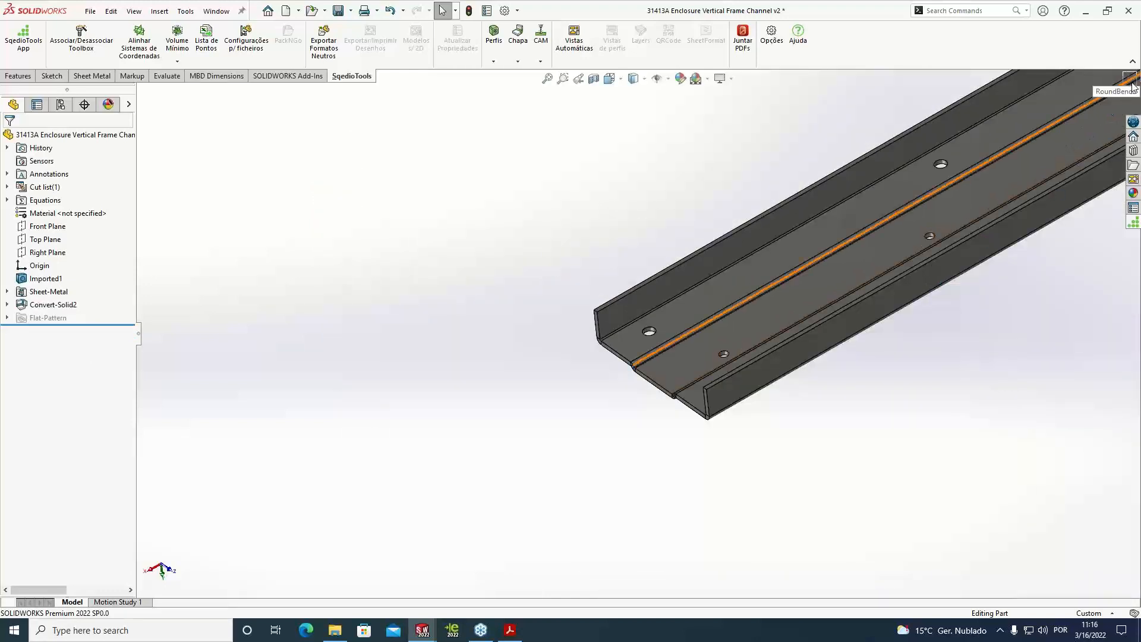
{"action": "left_click", "coordinate": [1128, 10]}
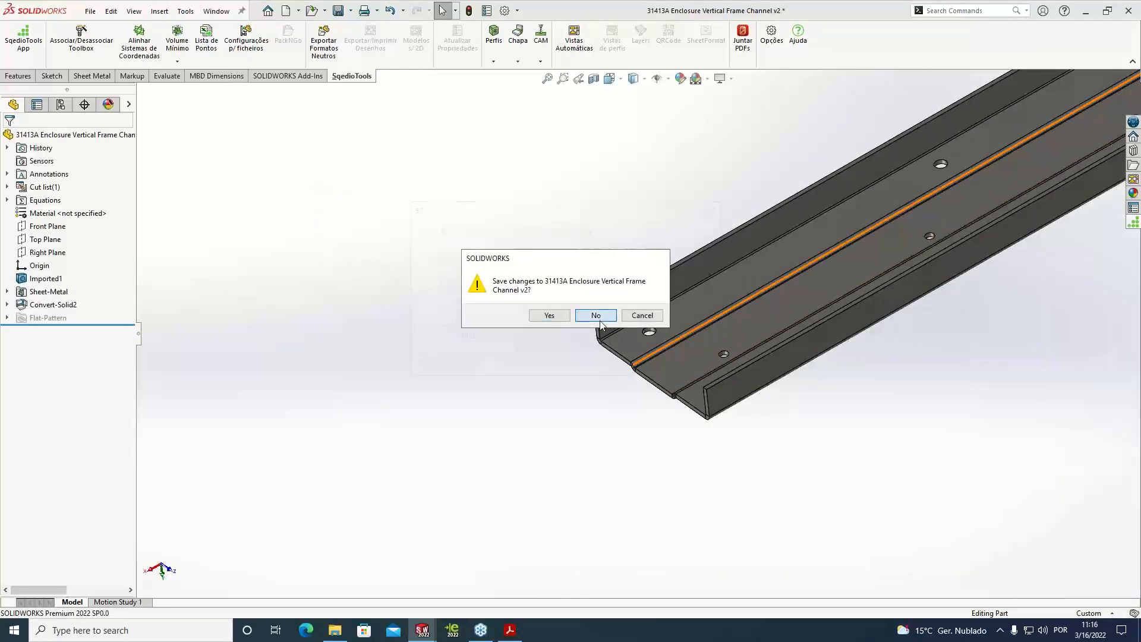
{"action": "left_click", "coordinate": [596, 316]}
{"action": "left_click", "coordinate": [571, 331]}
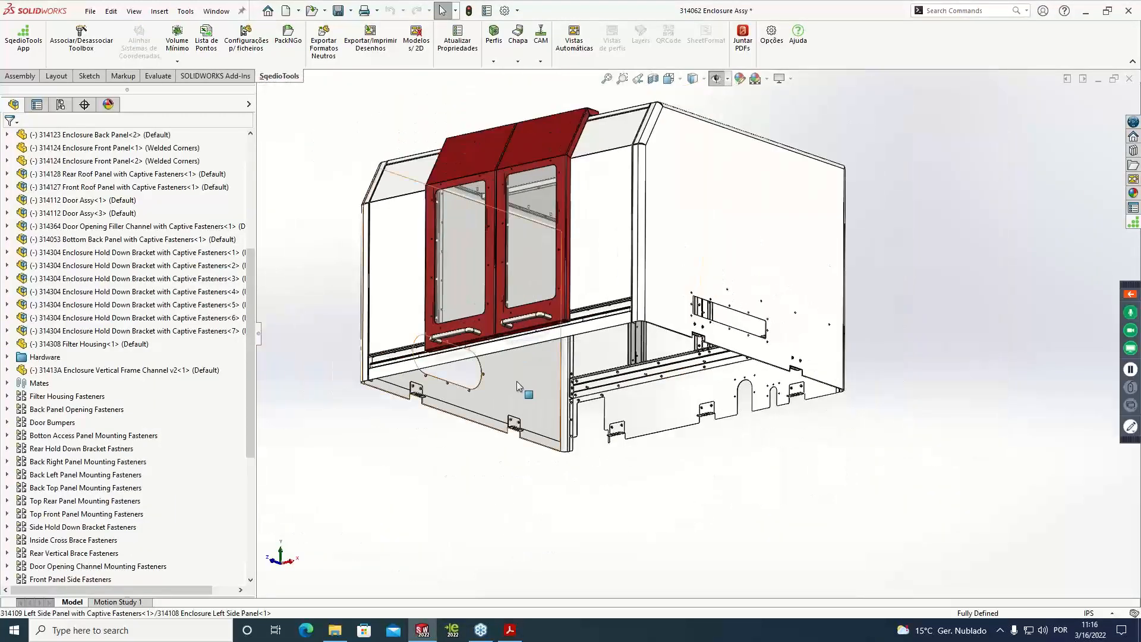
Open the Enclosure Left Side Panel from the assembly, flatten it to inspect the flat pattern, and fold it back
{"action": "right_click", "coordinate": [516, 381]}
{"action": "left_click", "coordinate": [521, 180]}
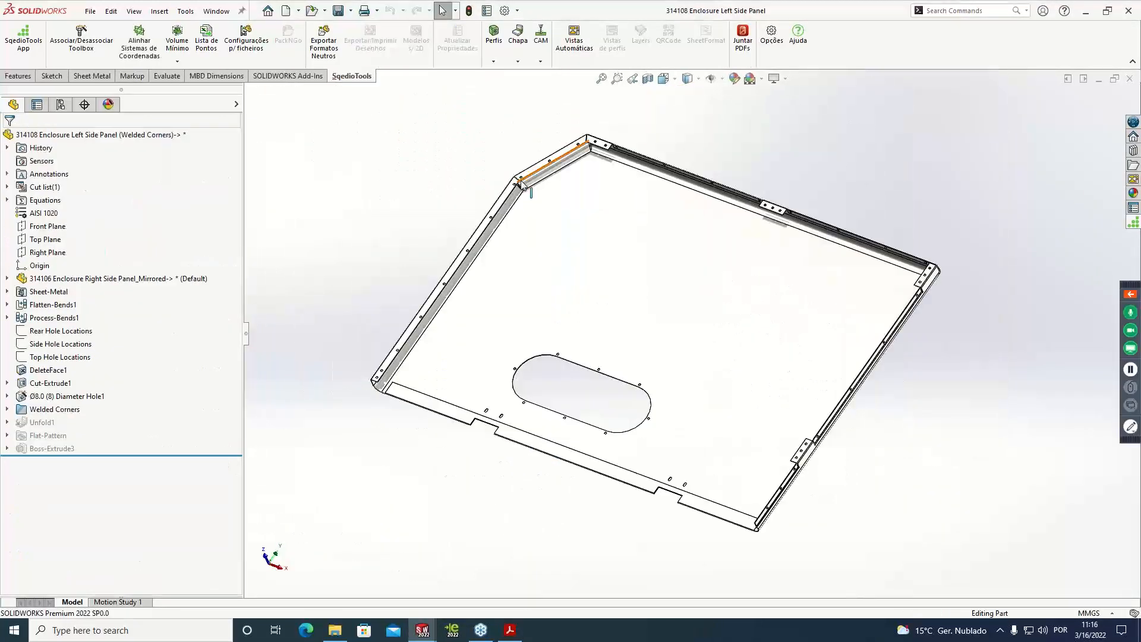
{"action": "left_click", "coordinate": [93, 76]}
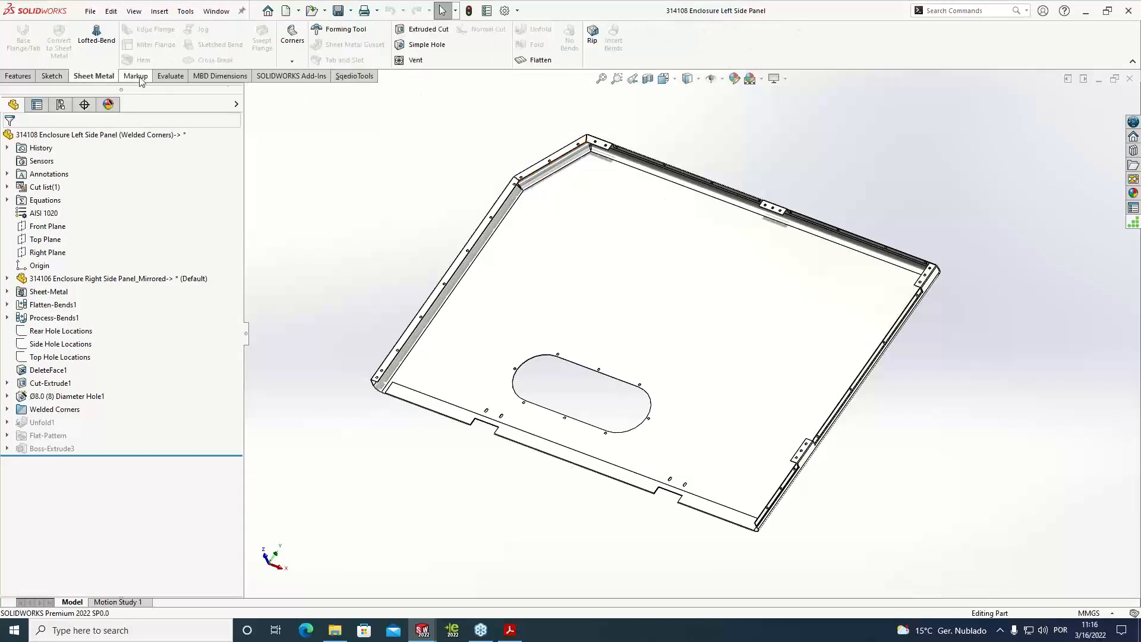
{"action": "left_click", "coordinate": [522, 60]}
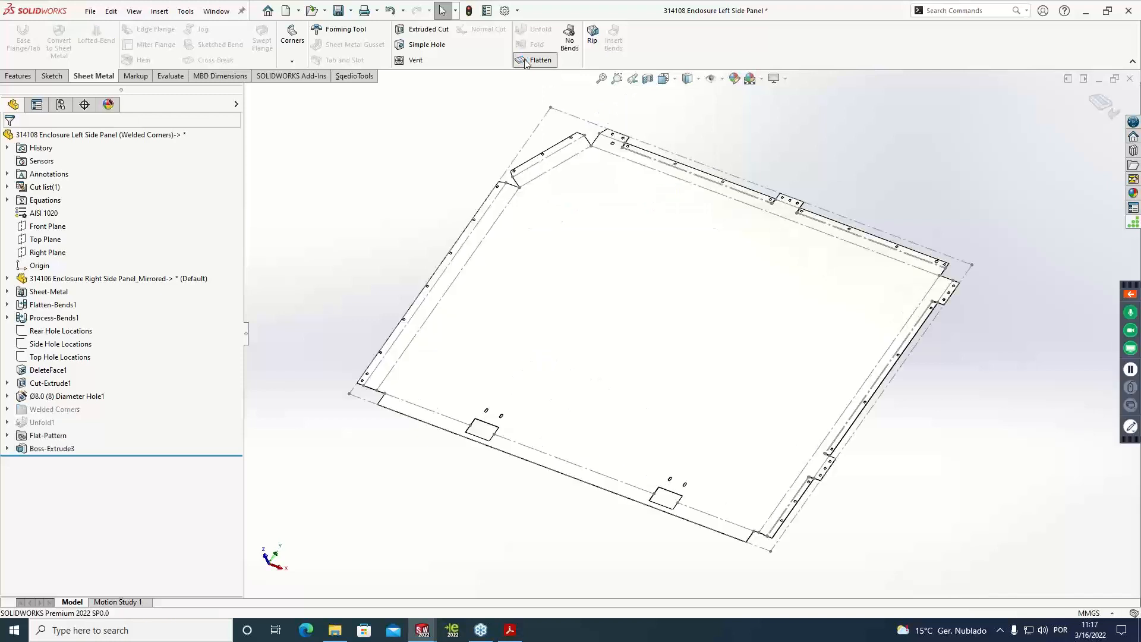
{"action": "left_click", "coordinate": [543, 60]}
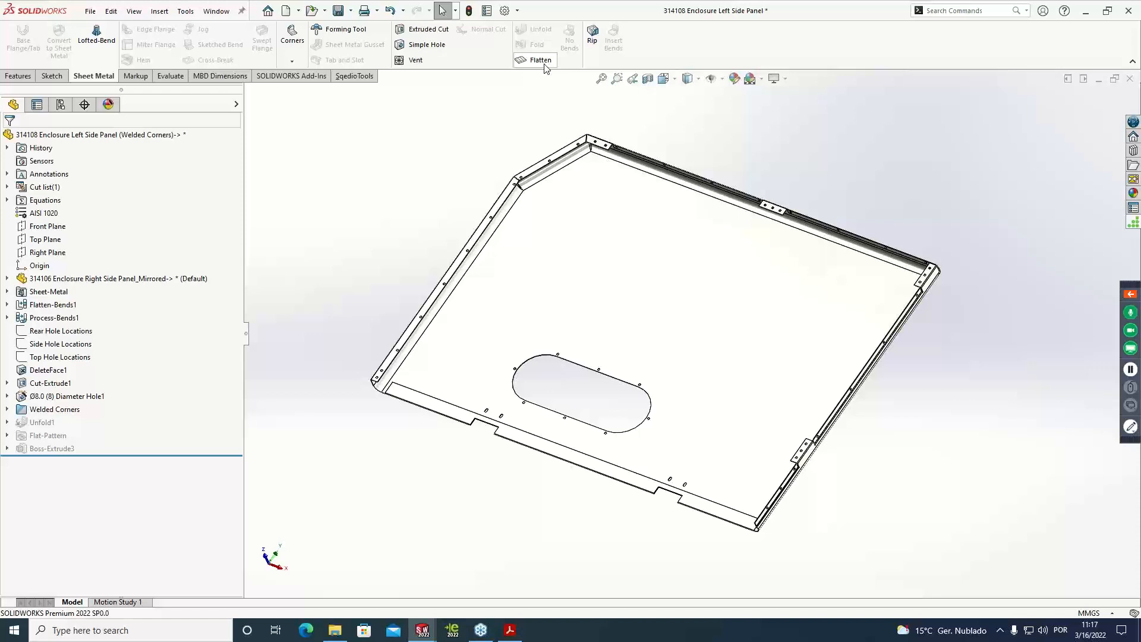
Close the Enclosure Left Side Panel without saving and discard its changes in the assembly
{"action": "left_click", "coordinate": [1128, 79]}
{"action": "left_click", "coordinate": [592, 311]}
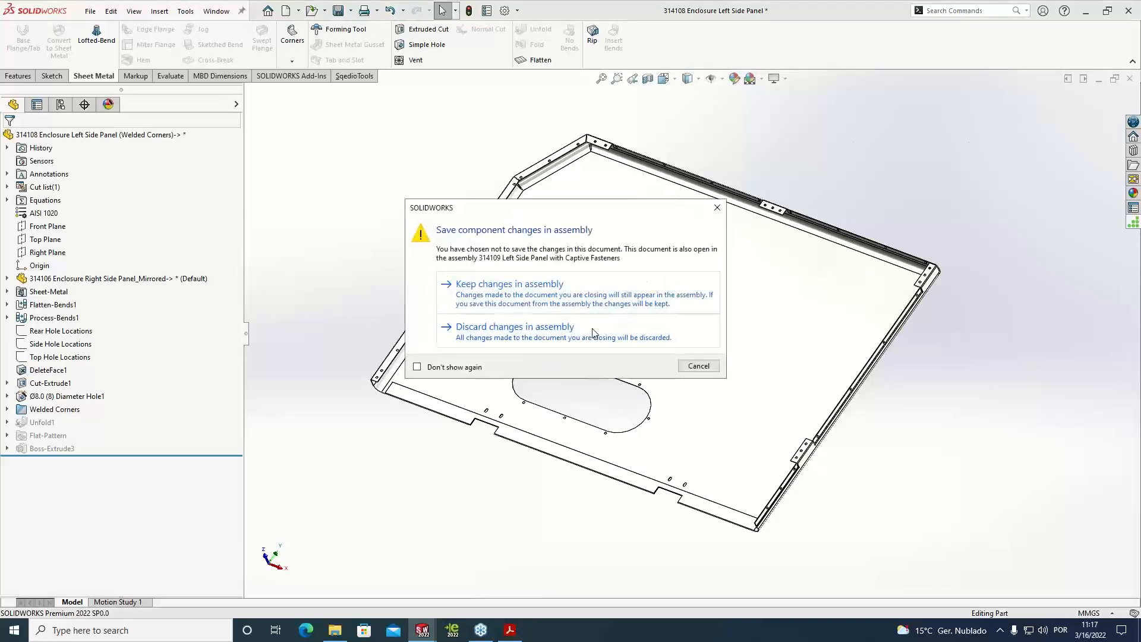
{"action": "left_click", "coordinate": [591, 332]}
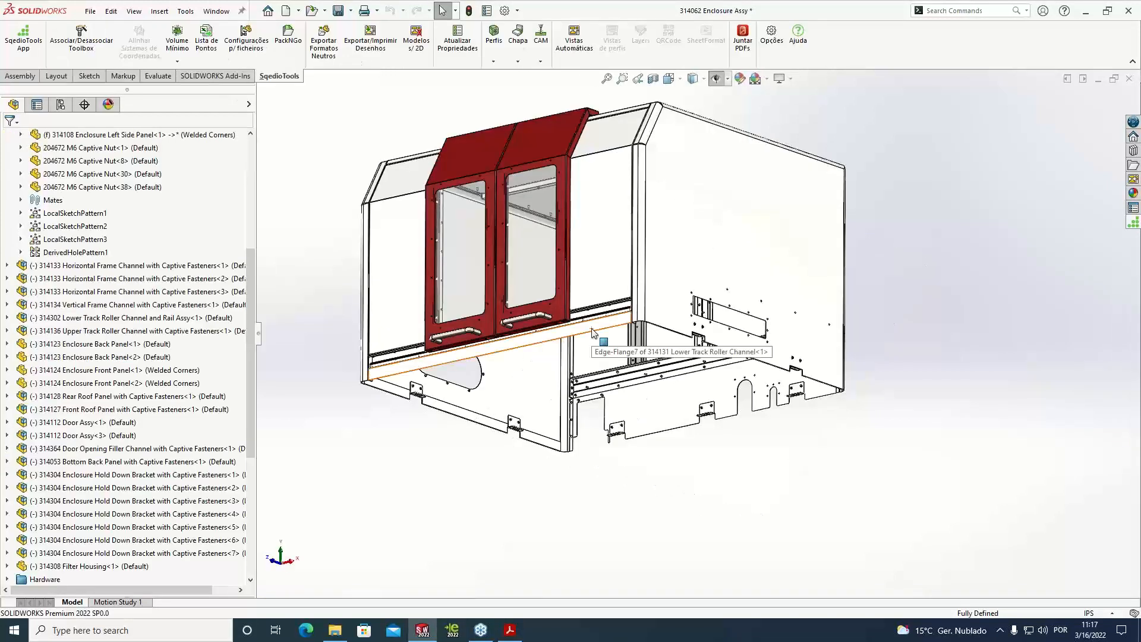
Open the Enclosure Right Side Panel part from the assembly
{"action": "middle_click_drag", "start_coordinate": [848, 233], "coordinate": [885, 350]}
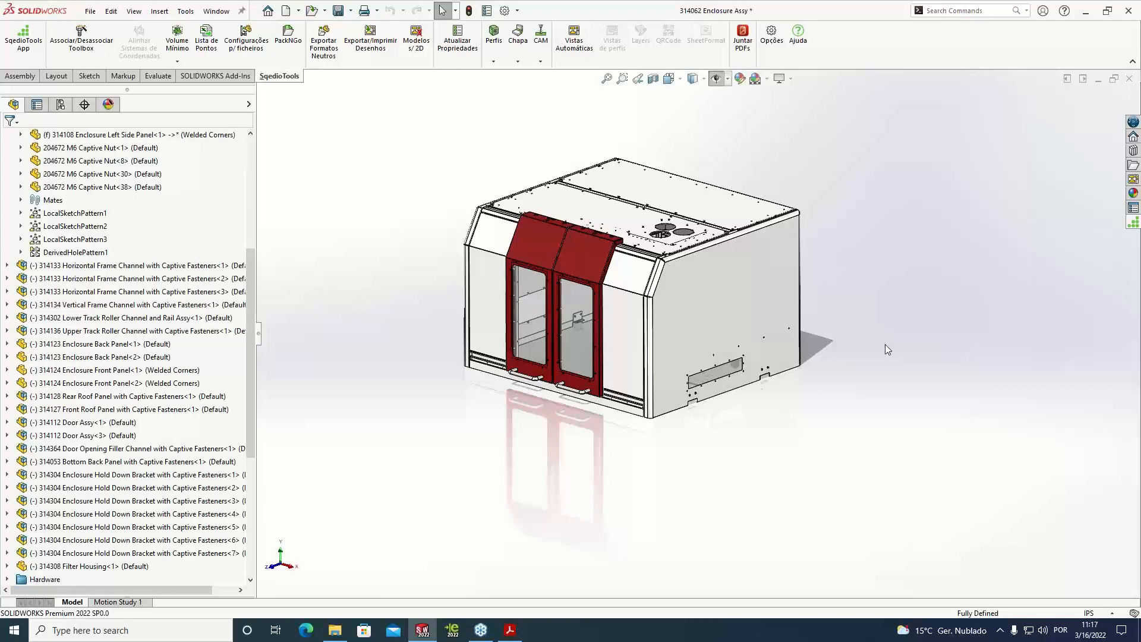
{"action": "scroll", "coordinate": [713, 192], "scroll_direction": "down", "scroll_amount": 2}
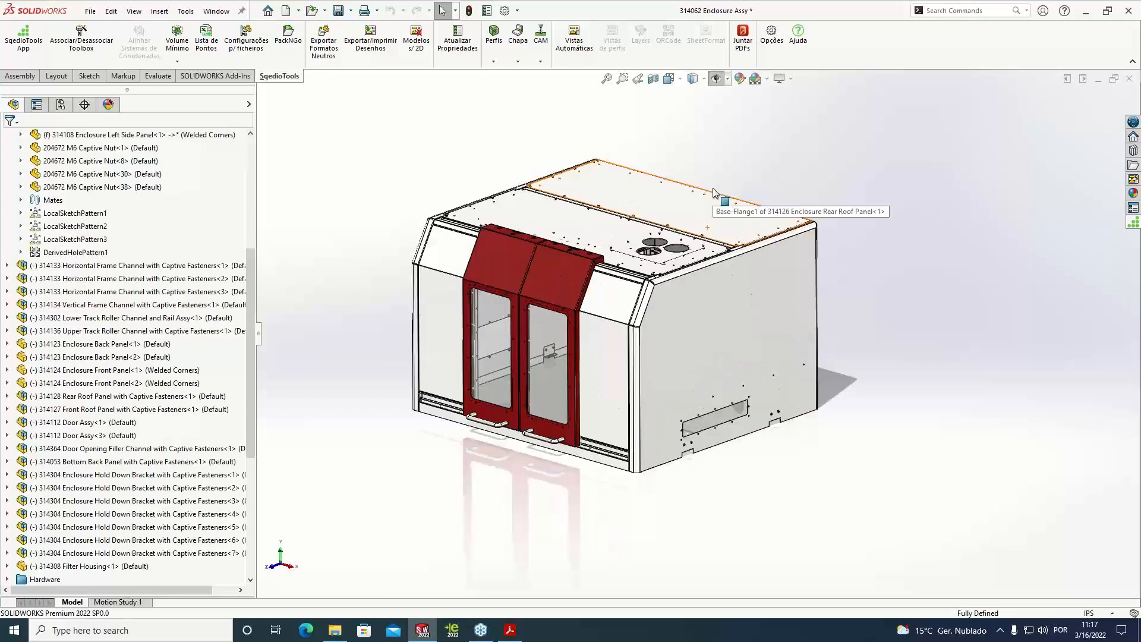
{"action": "right_click", "coordinate": [726, 308]}
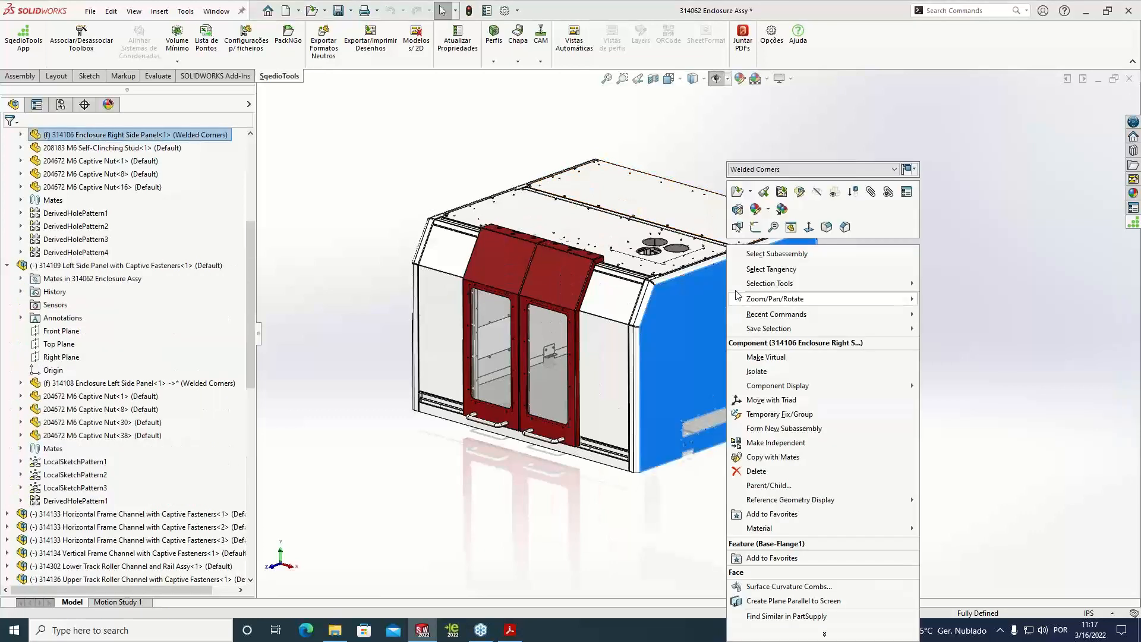
{"action": "left_click", "coordinate": [736, 195]}
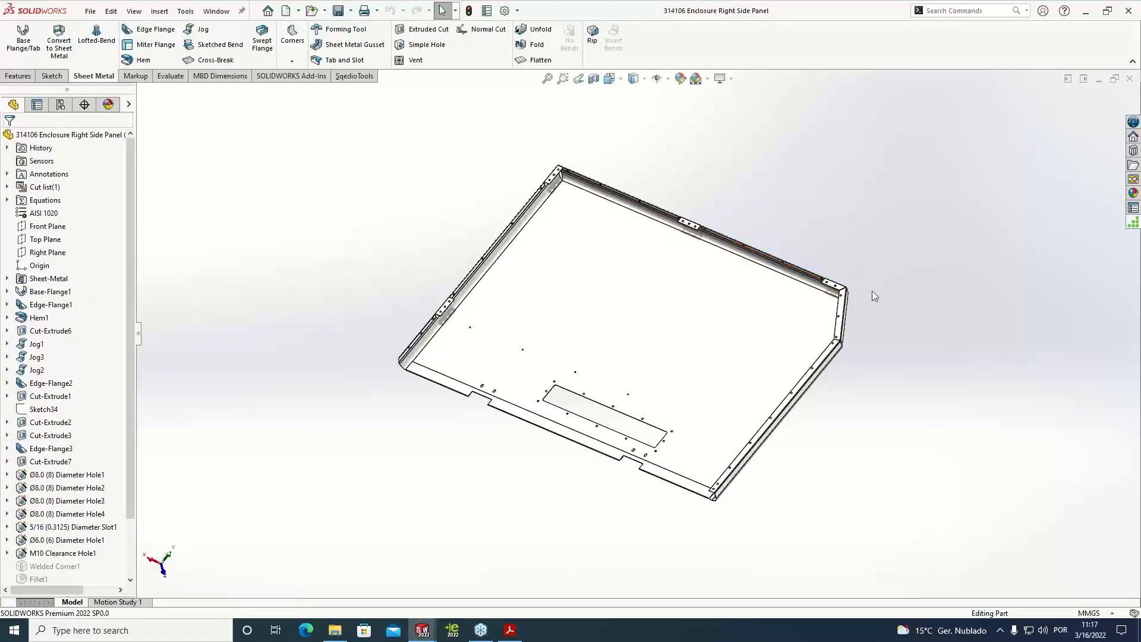
{"action": "scroll", "coordinate": [877, 298], "scroll_direction": "down", "scroll_amount": 1}
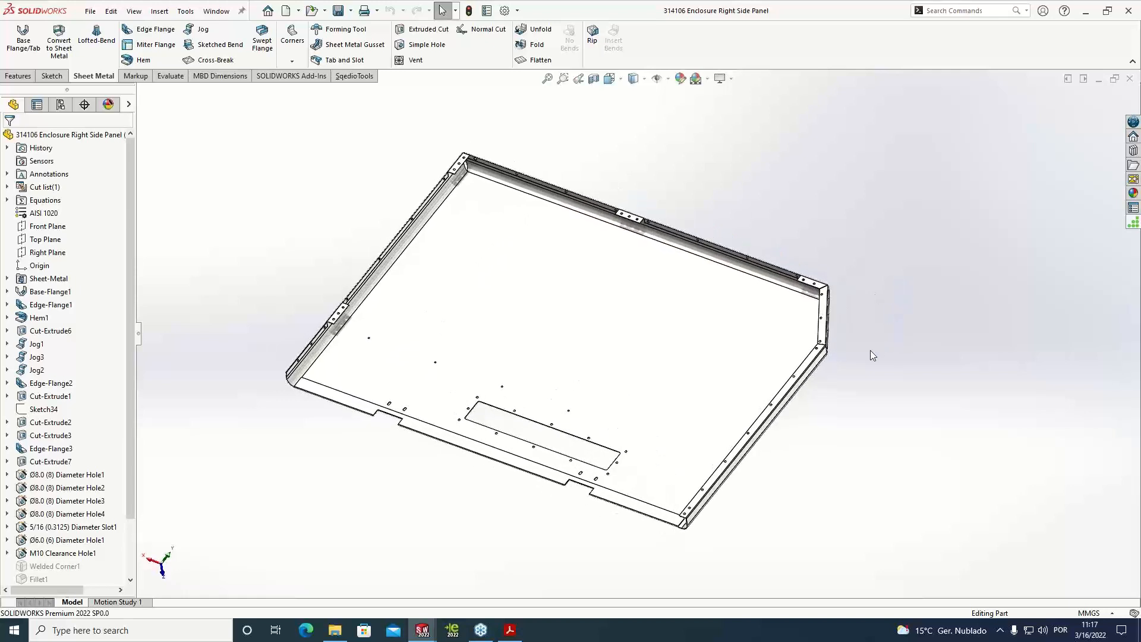
{"action": "scroll", "coordinate": [865, 354], "scroll_direction": "down", "scroll_amount": 1}
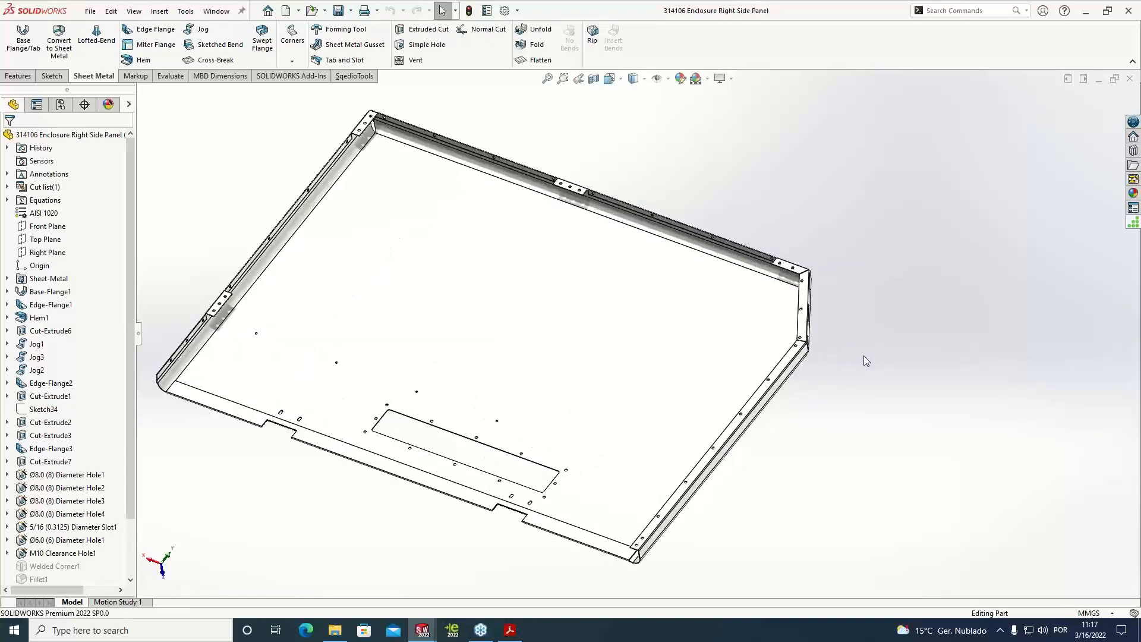
{"action": "scroll", "coordinate": [867, 355], "scroll_direction": "up", "scroll_amount": 3}
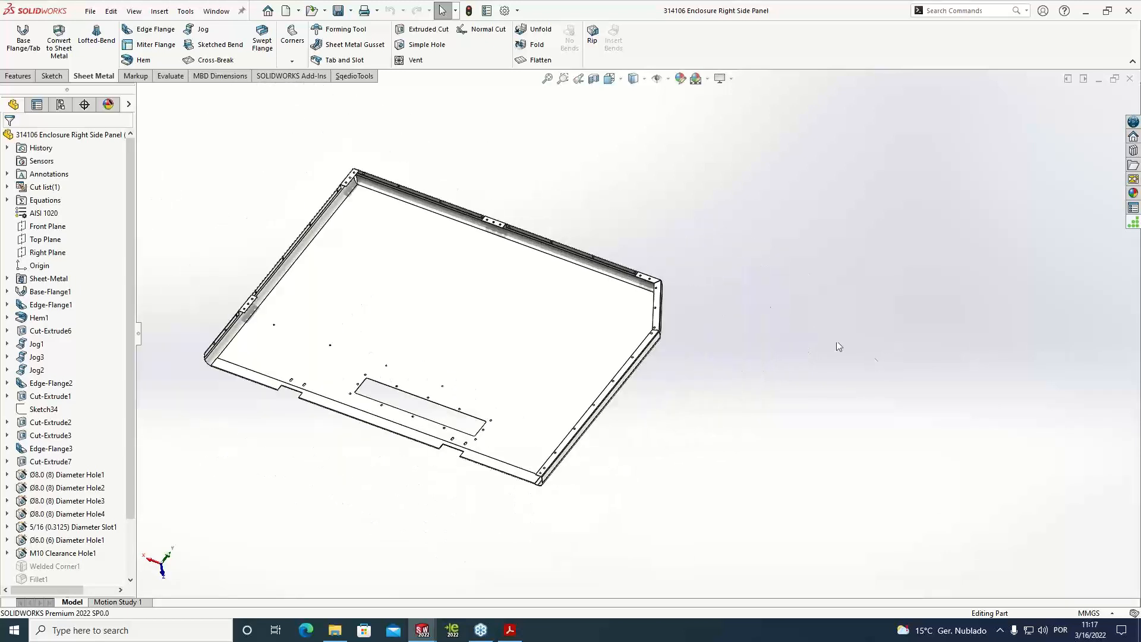
Start the SqédioTools bend radius command (Raios Quinagem) on the Enclosure Right Side Panel
{"action": "left_click", "coordinate": [354, 75]}
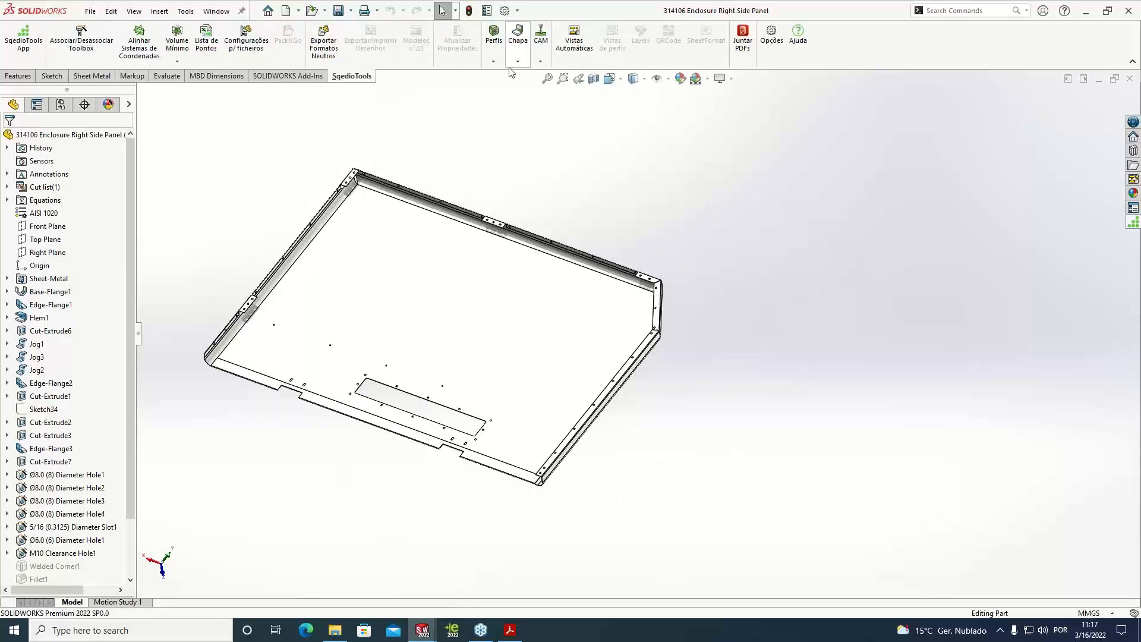
{"action": "left_click", "coordinate": [518, 62]}
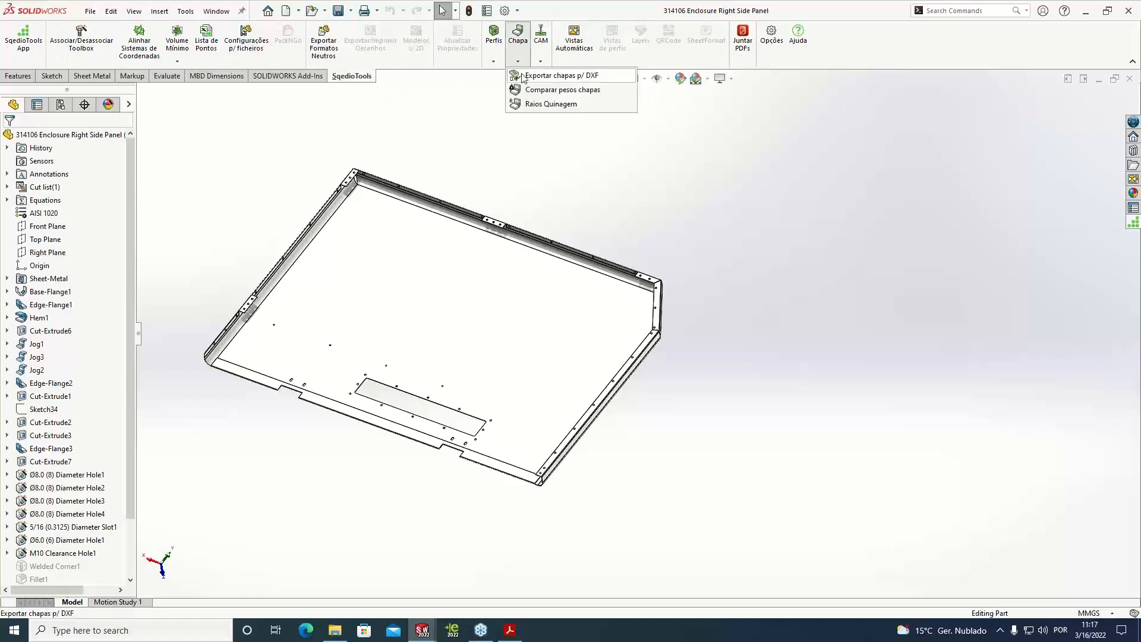
{"action": "left_click", "coordinate": [551, 104]}
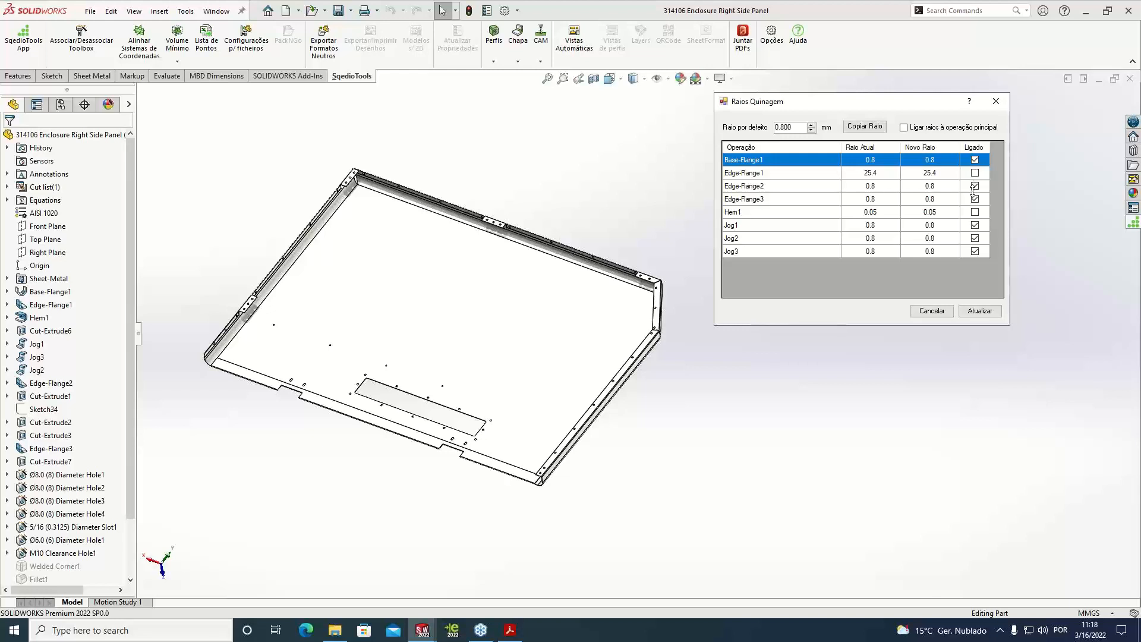
Locate Base-Flange1 and Edge-Flange1, Edge-Flange2 and Edge-Flange3 on the panel from the bend radius list
{"action": "left_click", "coordinate": [799, 190]}
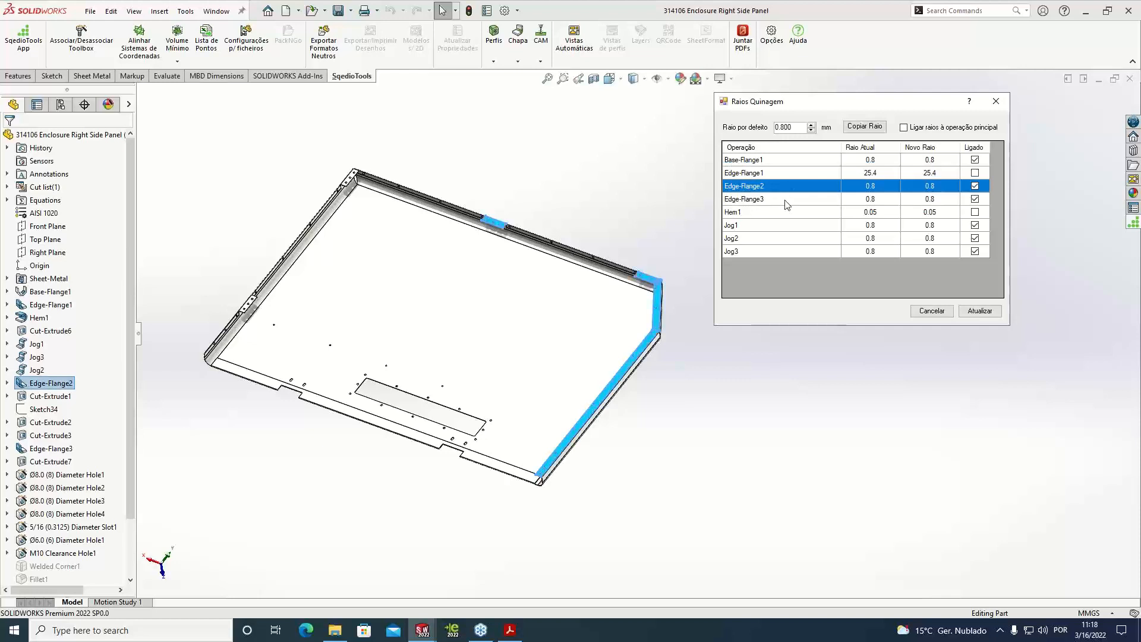
{"action": "left_click", "coordinate": [787, 202]}
{"action": "left_click", "coordinate": [770, 173]}
{"action": "left_click", "coordinate": [765, 162]}
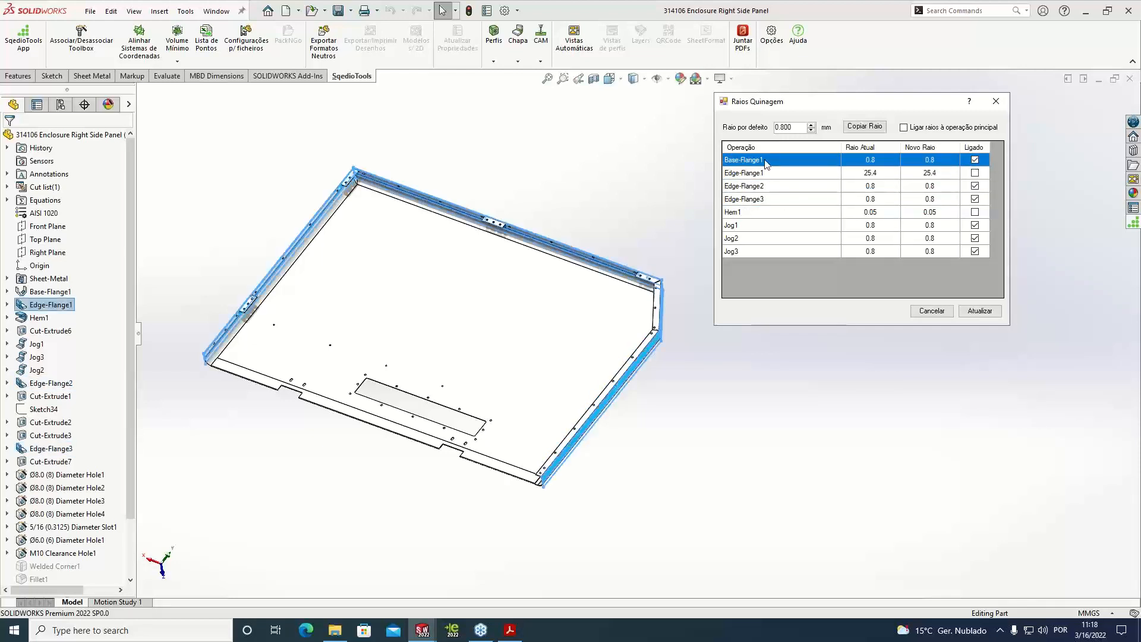
{"action": "left_click", "coordinate": [758, 173]}
{"action": "left_click", "coordinate": [757, 186]}
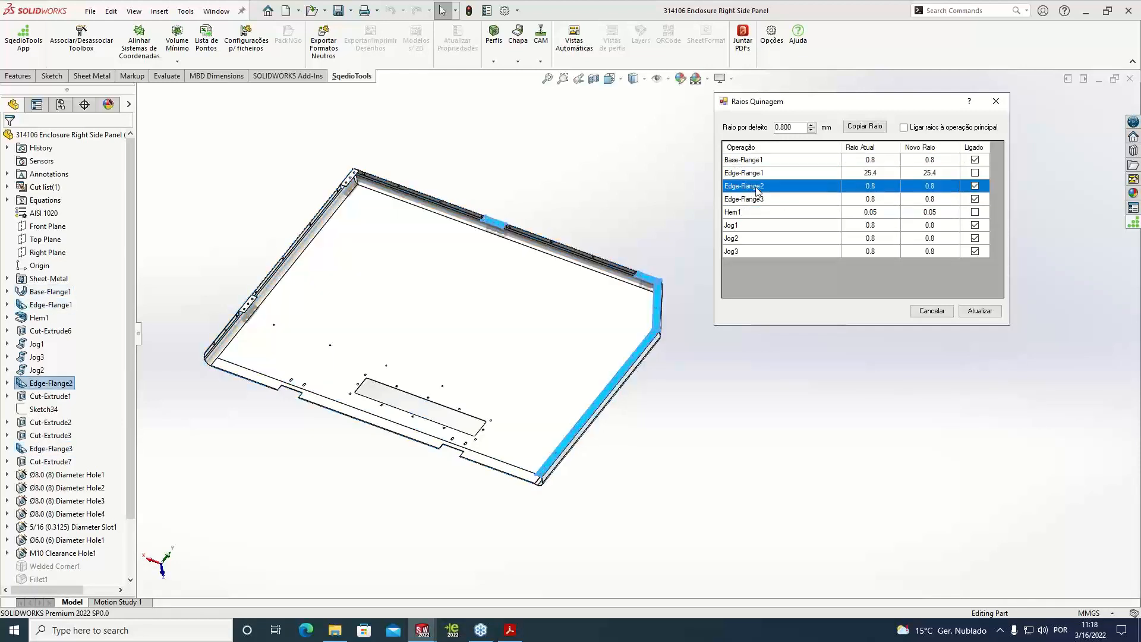
{"action": "left_click", "coordinate": [756, 202]}
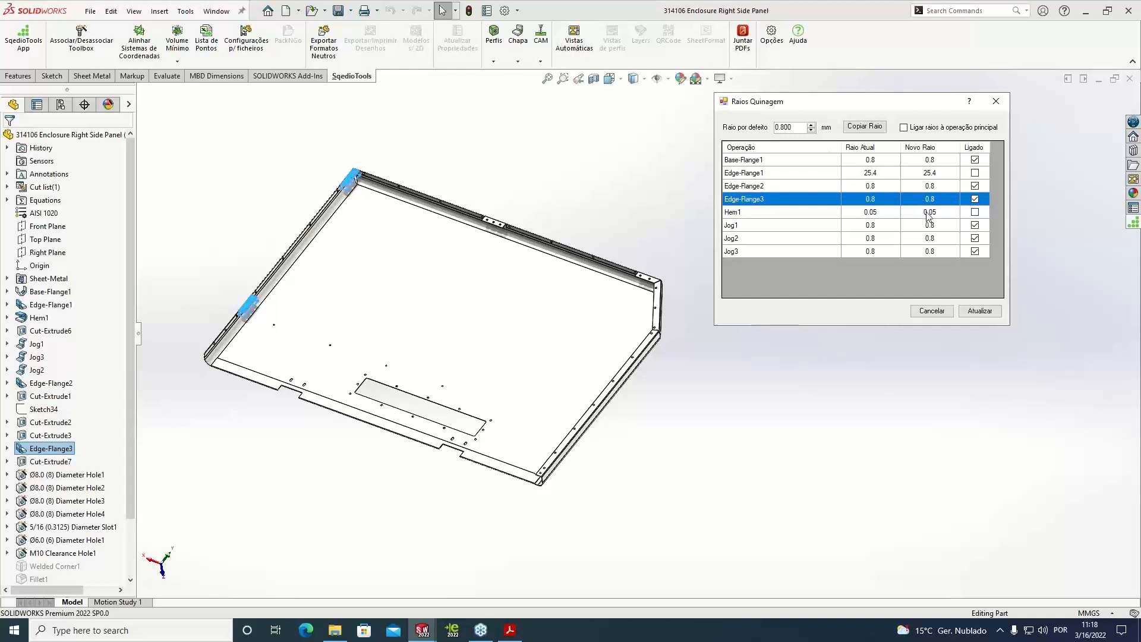
Unlink Edge-Flange3 from the default bend radius, set its new radius to 1 mm and update the part
{"action": "left_click", "coordinate": [975, 199]}
{"action": "type", "text": "1"}
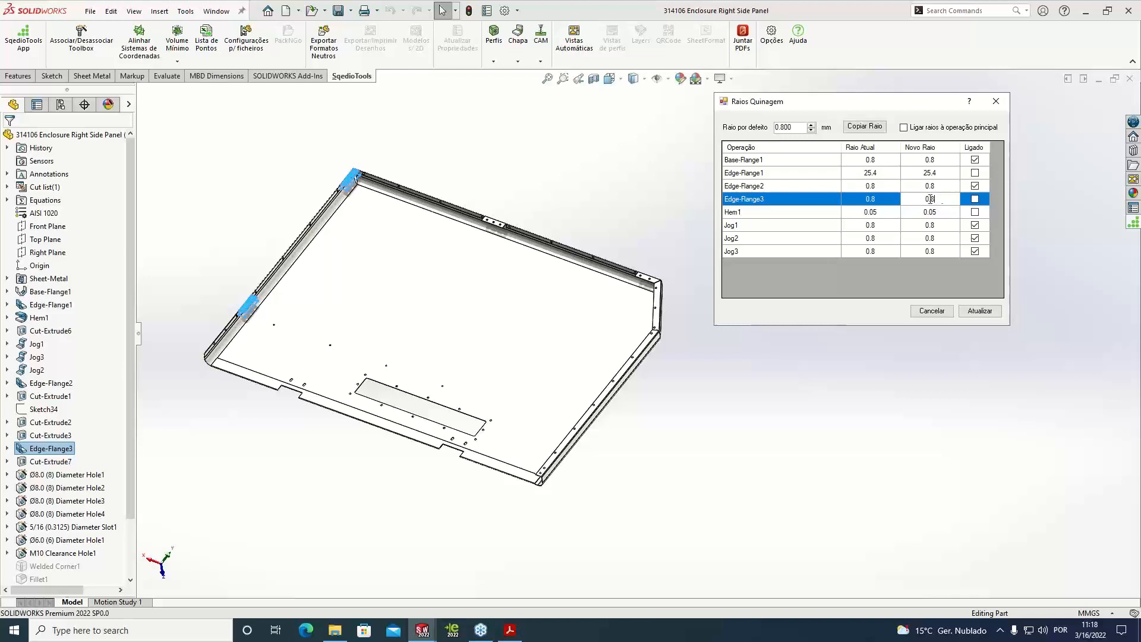
{"action": "left_click", "coordinate": [976, 314]}
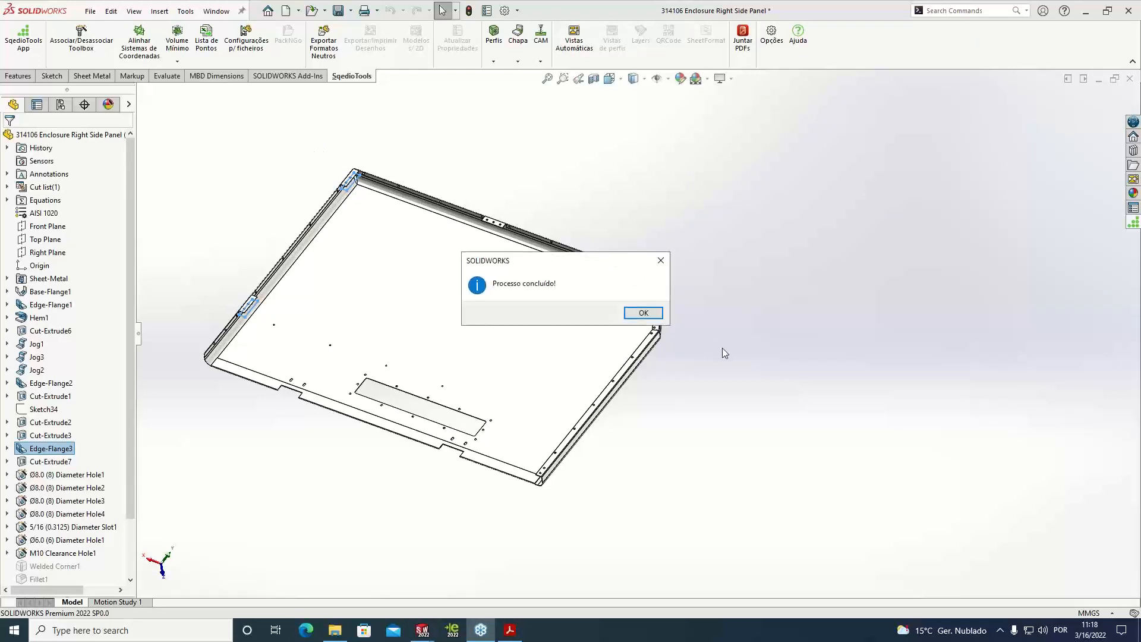
{"action": "left_click", "coordinate": [643, 312]}
Check the bend radius of Edge-Flange3 on the bend face at the panel's corner
{"action": "scroll", "coordinate": [480, 244], "scroll_direction": "down", "scroll_amount": 5}
{"action": "scroll", "coordinate": [480, 244], "scroll_direction": "down", "scroll_amount": 5}
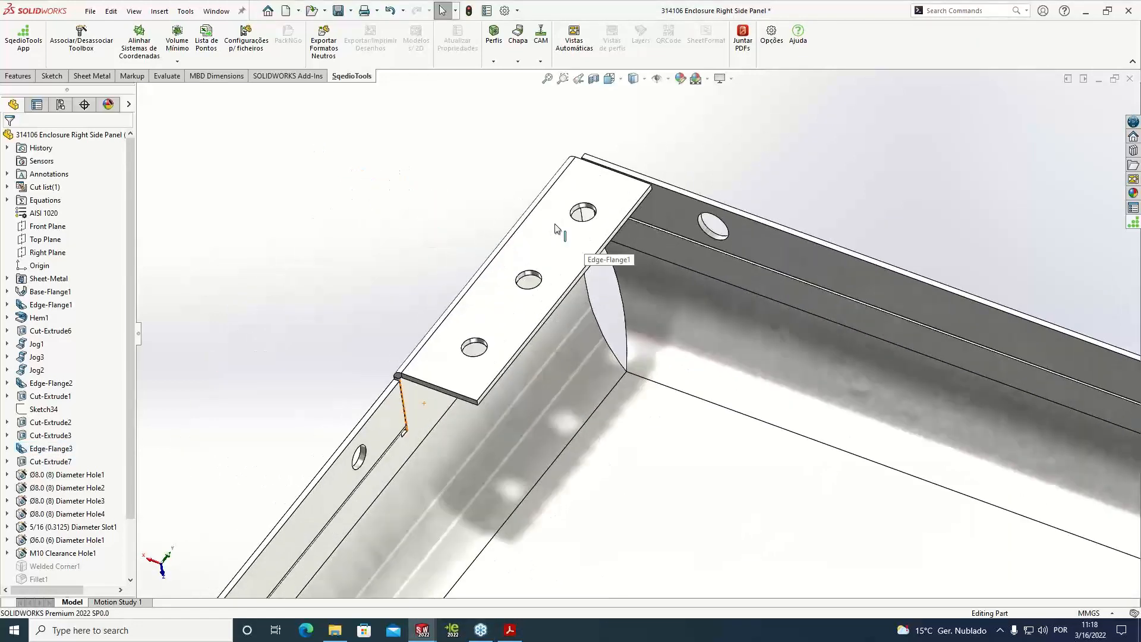
{"action": "left_click", "coordinate": [570, 219]}
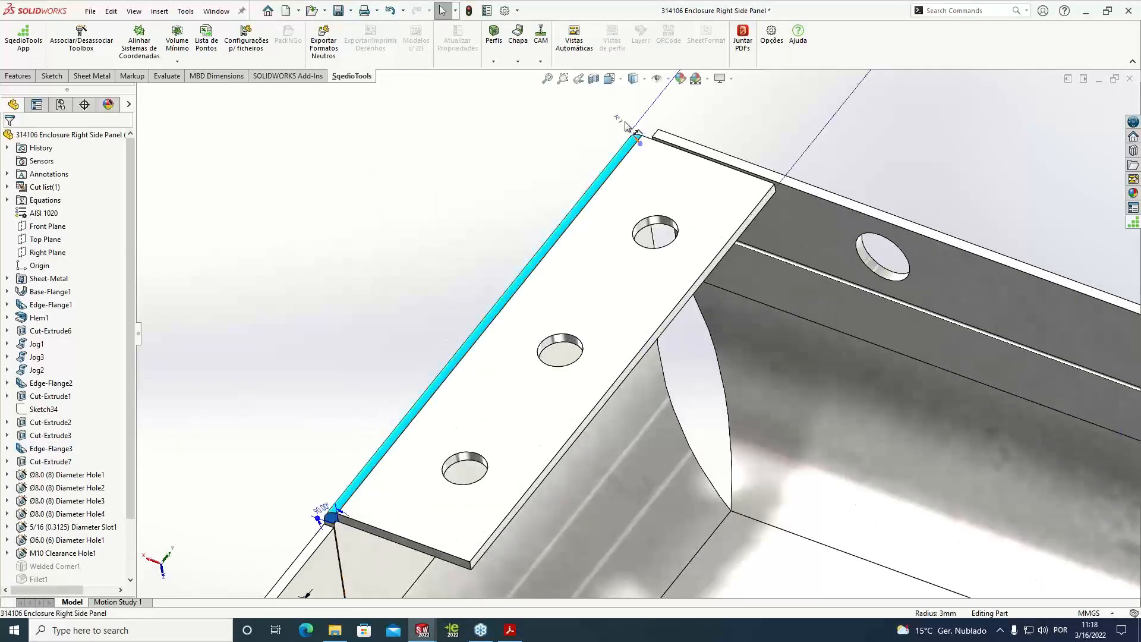
{"action": "left_click", "coordinate": [555, 148]}
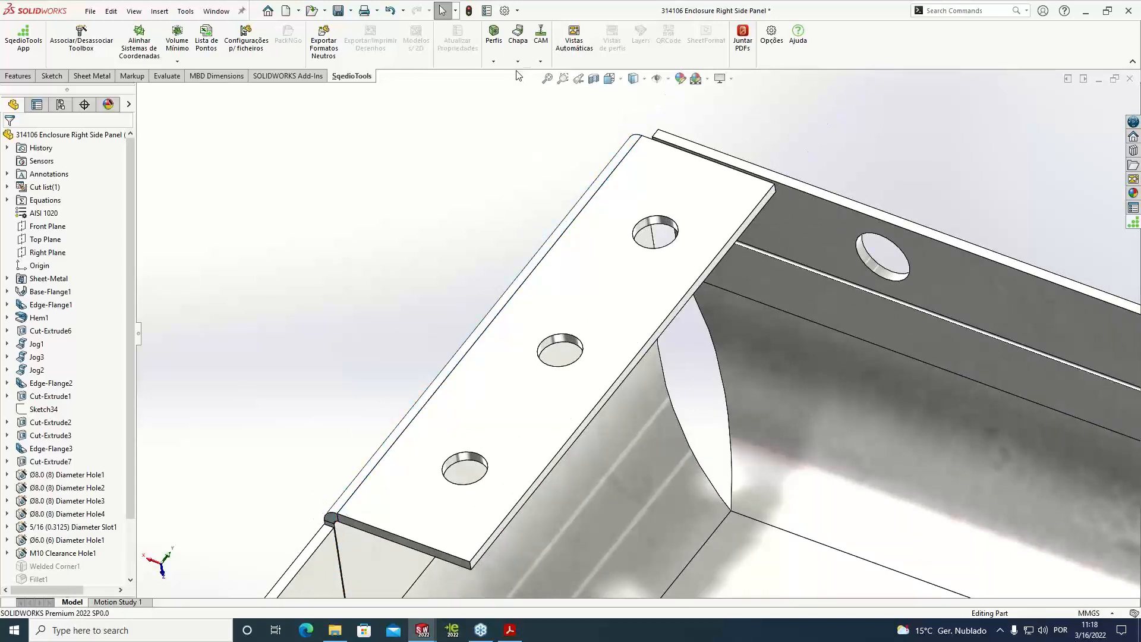
Relink Edge-Flange3 to the default bend radius in Raios Quinagem and update the part
{"action": "left_click", "coordinate": [517, 62]}
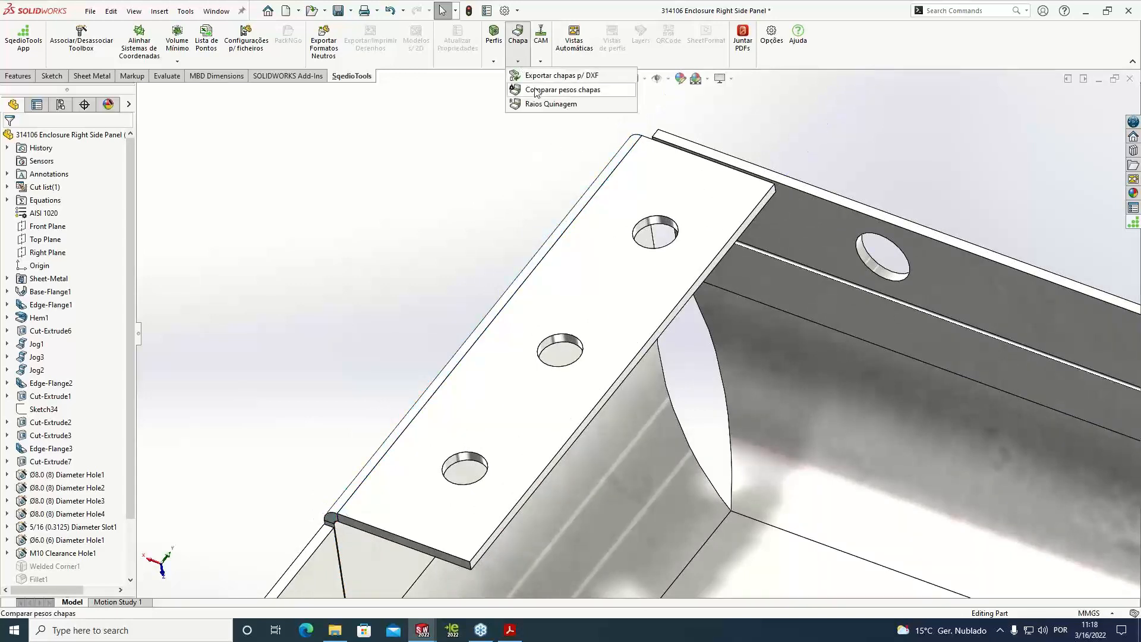
{"action": "left_click", "coordinate": [551, 104]}
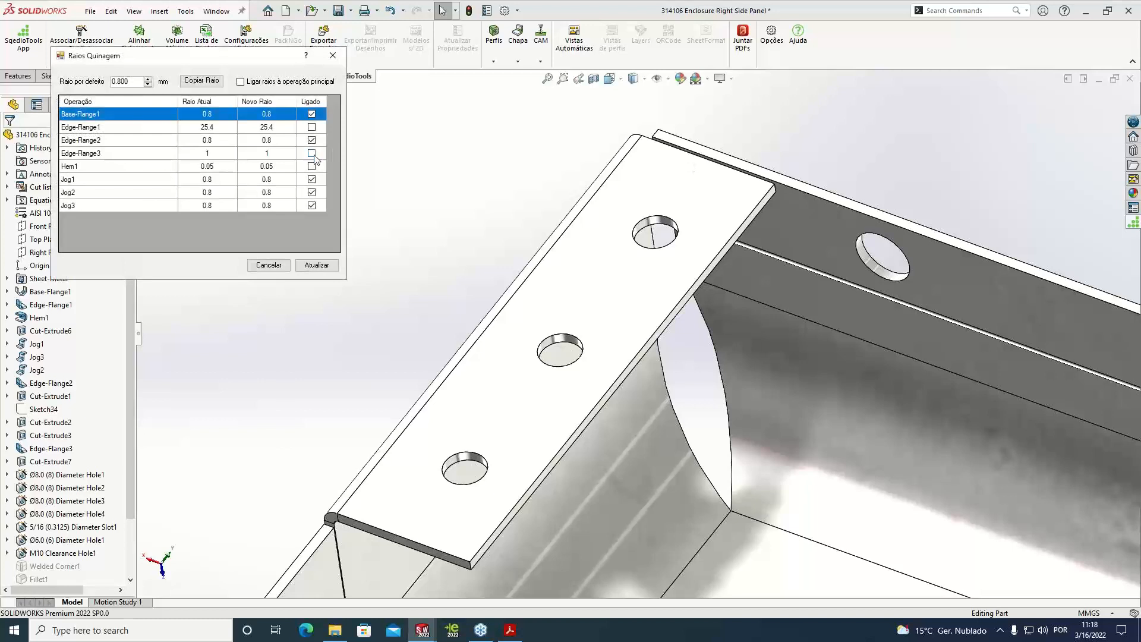
{"action": "left_click", "coordinate": [312, 154]}
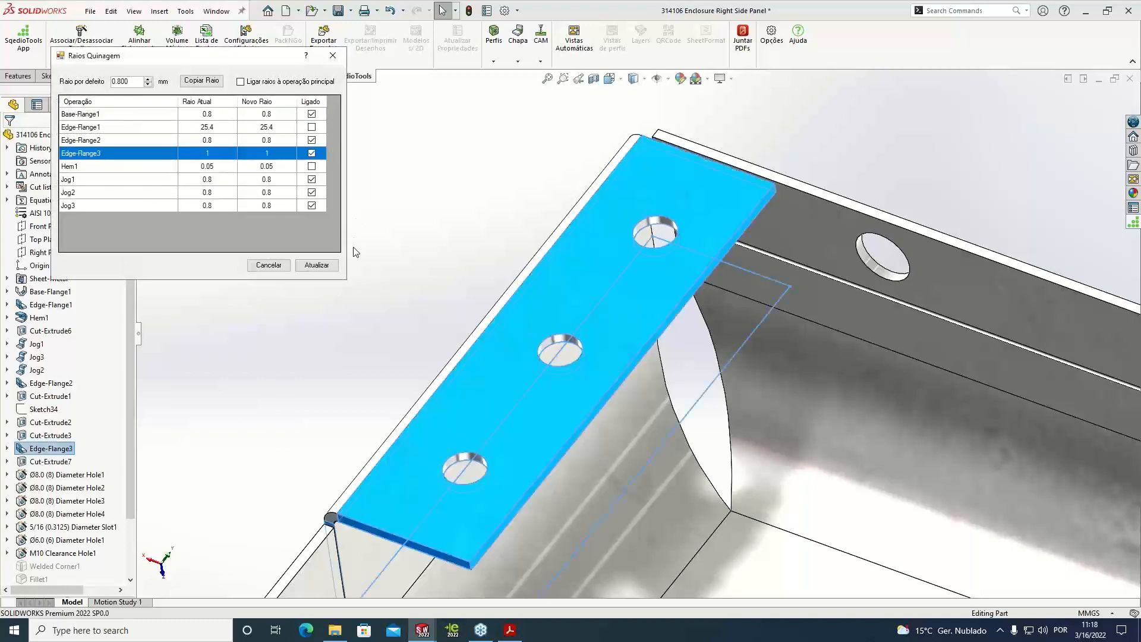
{"action": "left_click", "coordinate": [316, 265]}
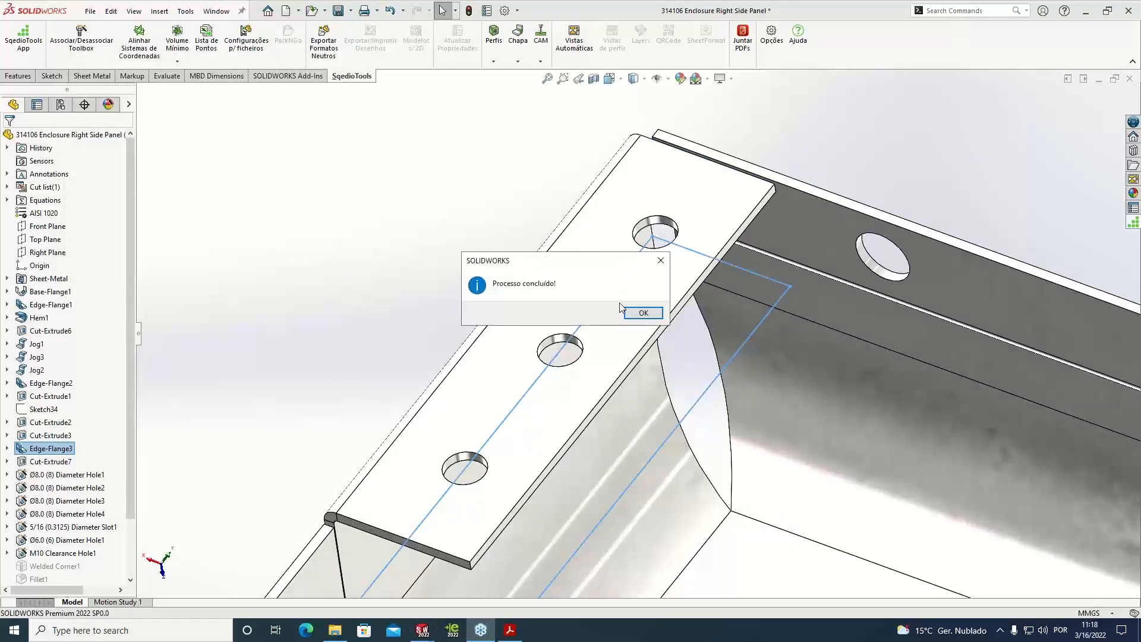
{"action": "left_click", "coordinate": [643, 312]}
Recheck the bend face radius of the corner tab on Edge-Flange3 and look over the whole panel
{"action": "left_click", "coordinate": [598, 189]}
{"action": "middle_click_drag", "start_coordinate": [599, 189], "coordinate": [499, 447]}
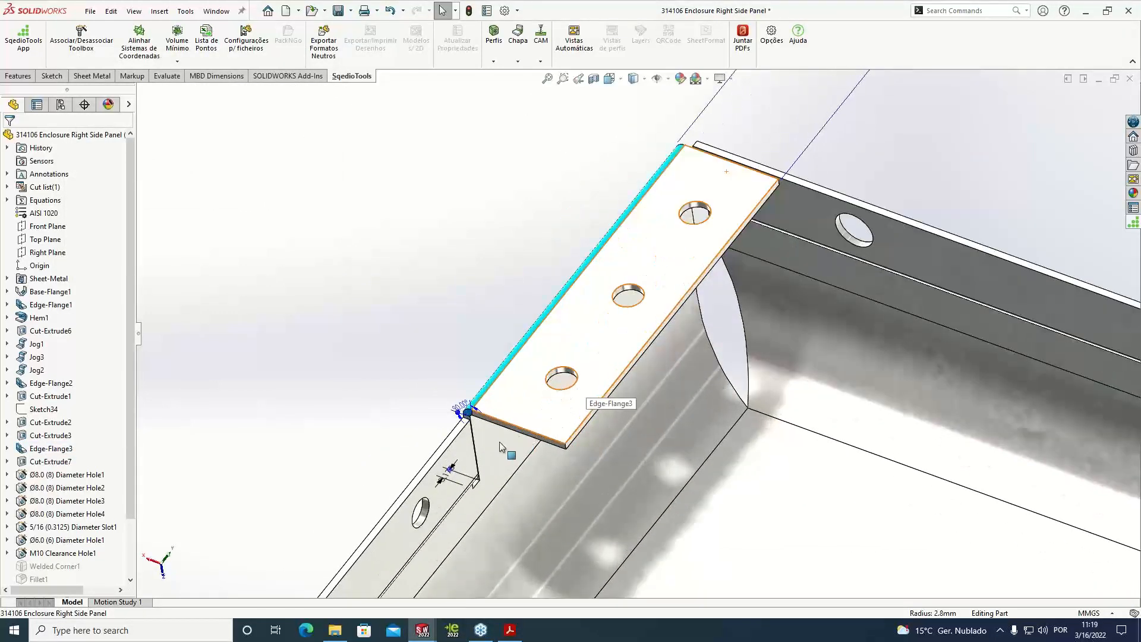
{"action": "middle_click_drag", "start_coordinate": [517, 398], "coordinate": [663, 318]}
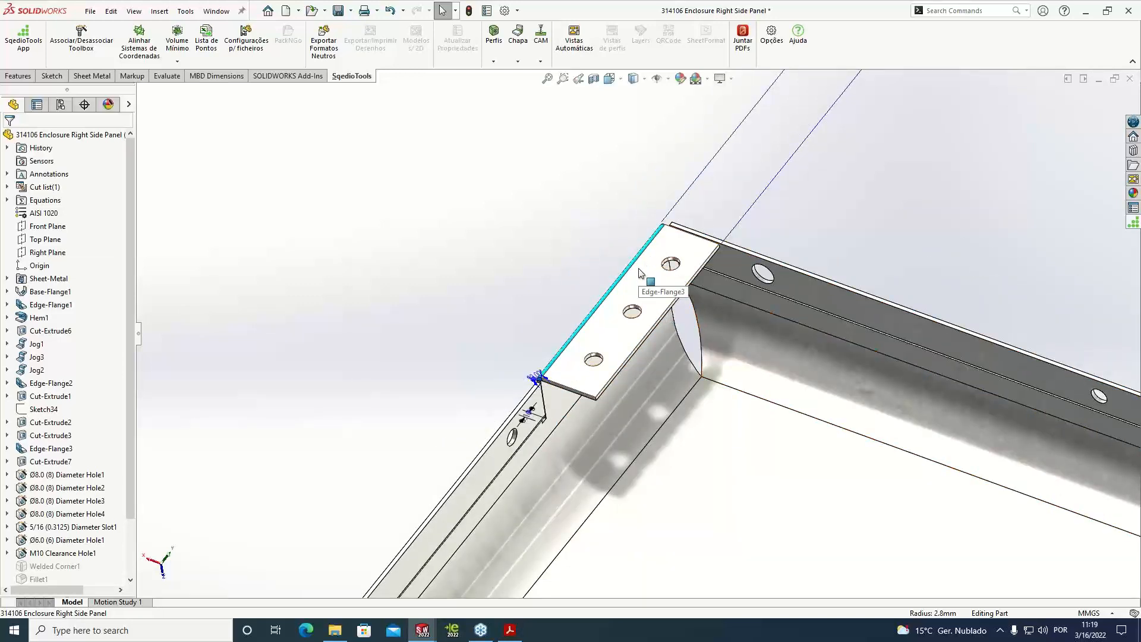
{"action": "scroll", "coordinate": [642, 279], "scroll_direction": "up", "scroll_amount": 4}
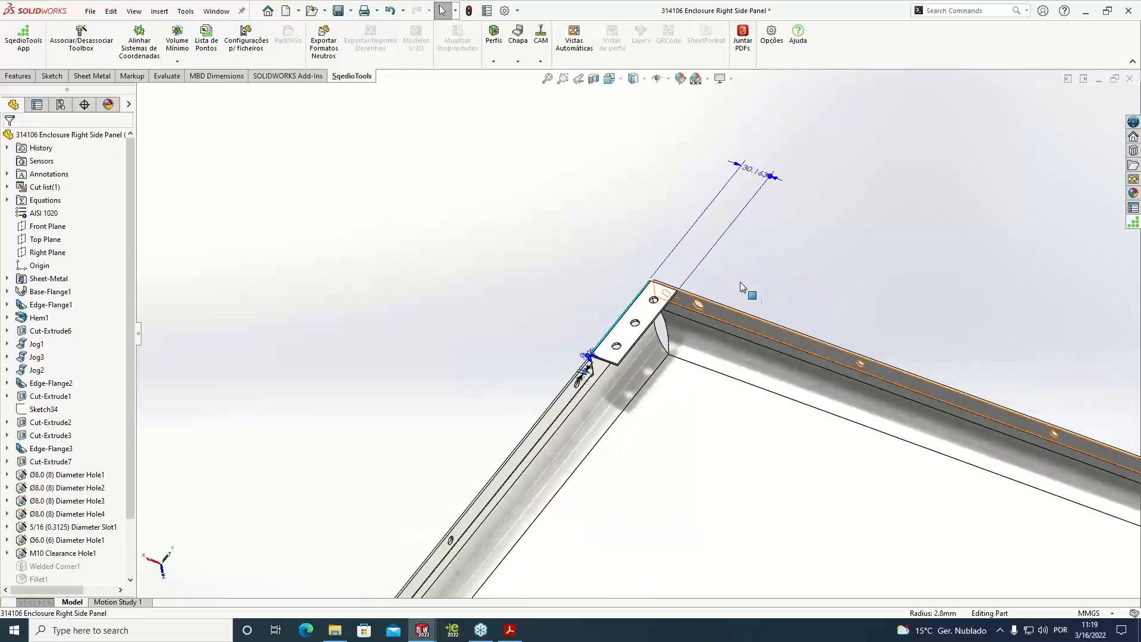
{"action": "scroll", "coordinate": [739, 281], "scroll_direction": "up", "scroll_amount": 6}
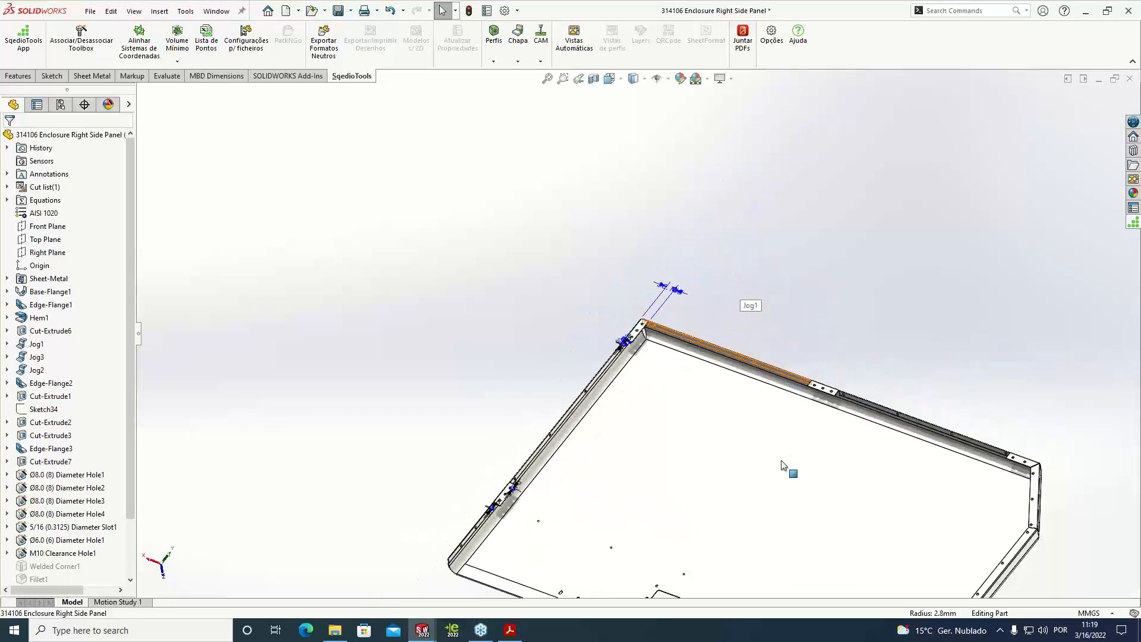
{"action": "scroll", "coordinate": [740, 455], "scroll_direction": "down", "scroll_amount": 3}
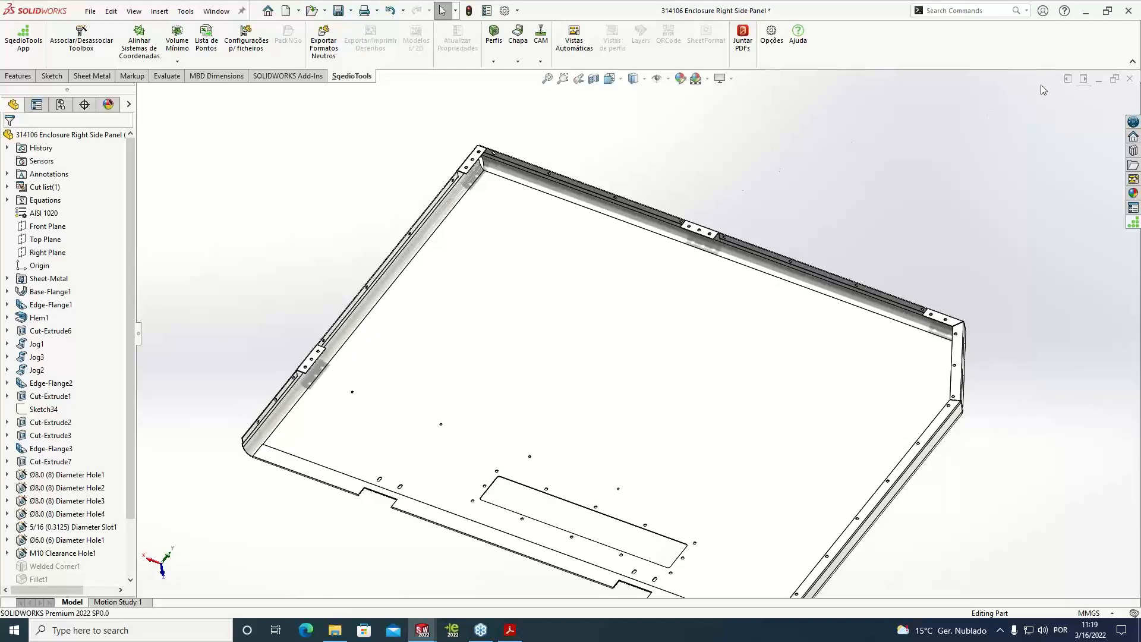
Close the Enclosure Right Side Panel without saving and discard its changes in the assembly
{"action": "left_click", "coordinate": [1130, 78]}
{"action": "left_click", "coordinate": [595, 313]}
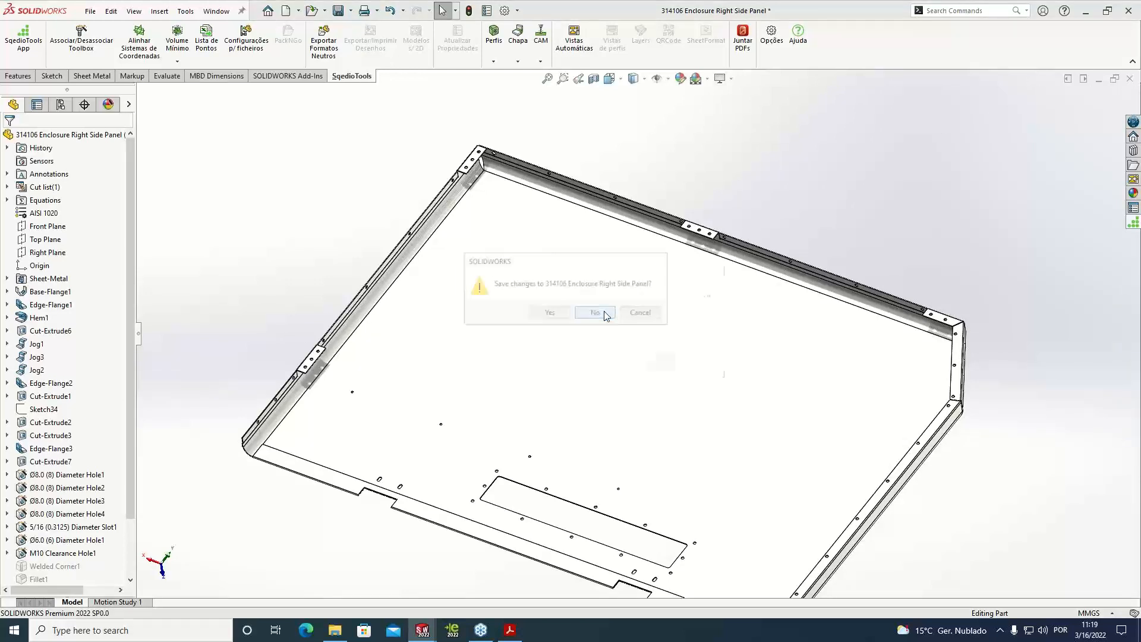
{"action": "left_click", "coordinate": [587, 331]}
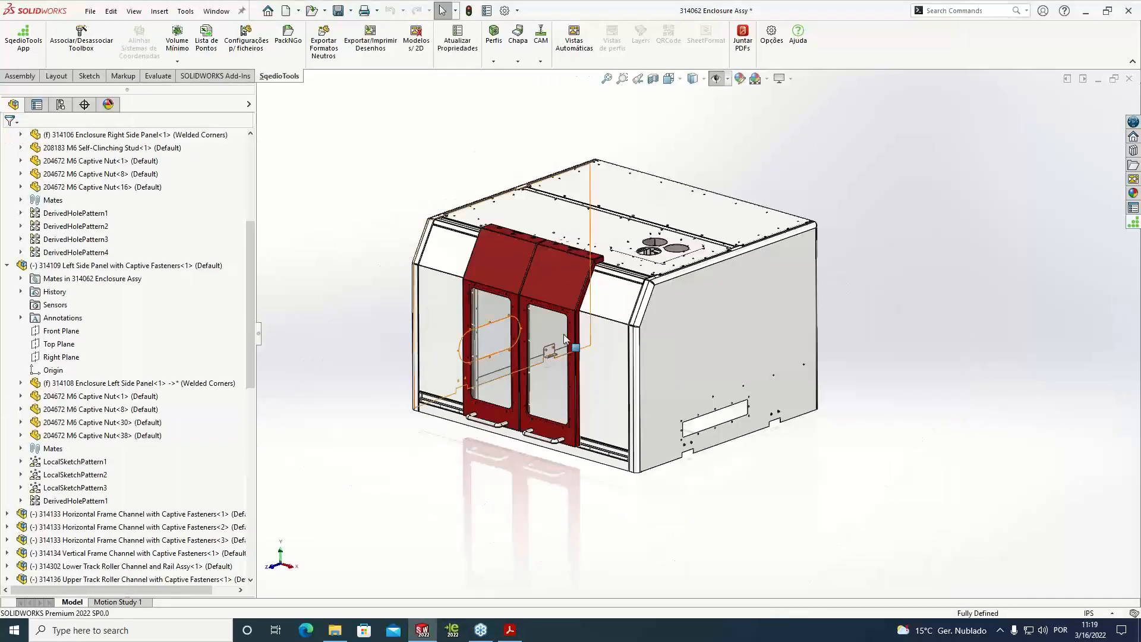
{"action": "middle_click_drag", "start_coordinate": [471, 164], "coordinate": [475, 188]}
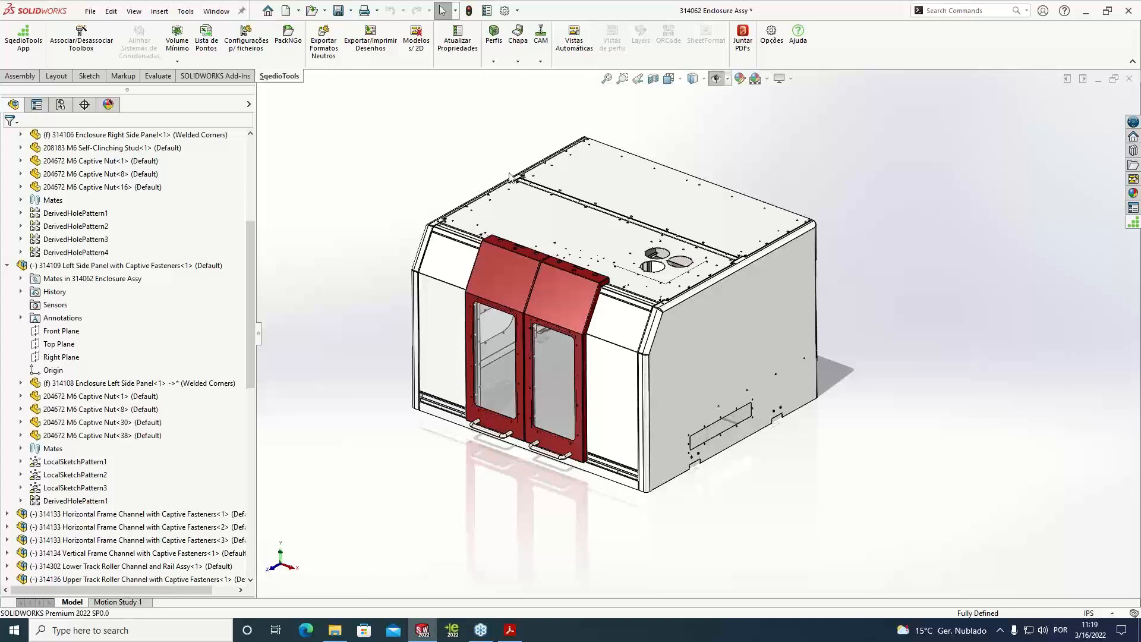
Close the enclosure assembly without saving and open the recent part Torre de apoio a plataforma
{"action": "left_click", "coordinate": [1128, 79]}
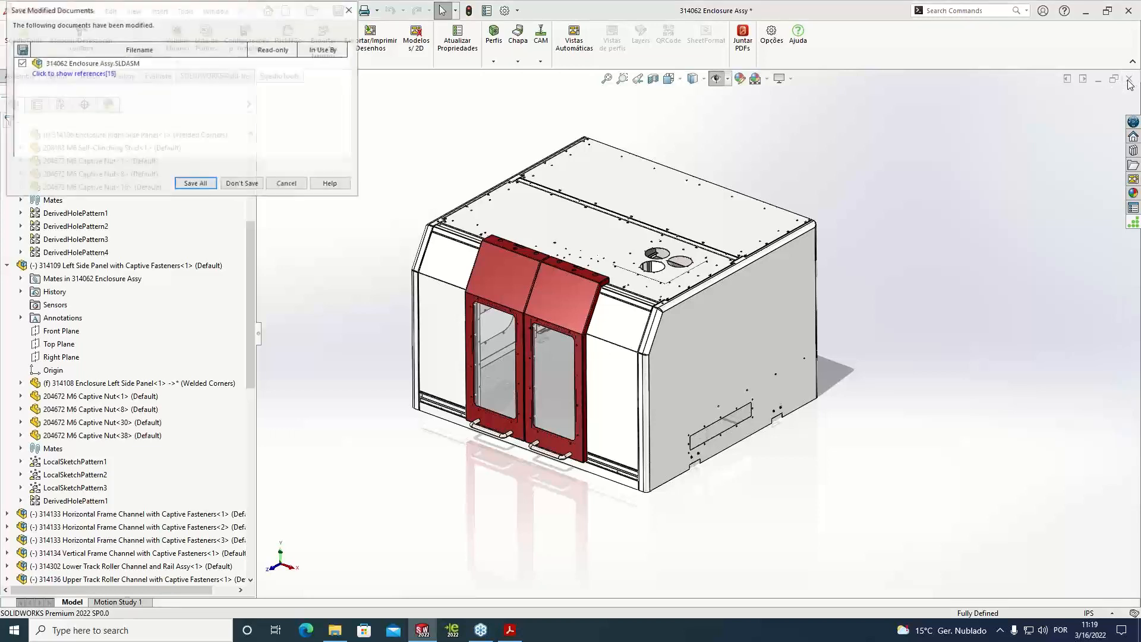
{"action": "left_click", "coordinate": [258, 183]}
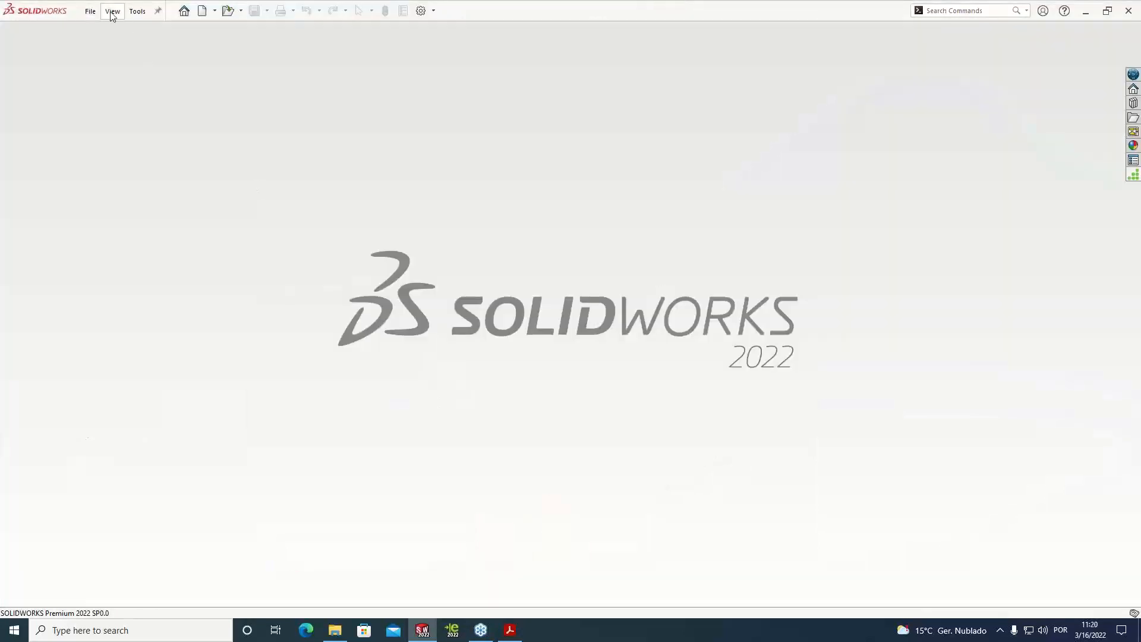
{"action": "left_click", "coordinate": [91, 12]}
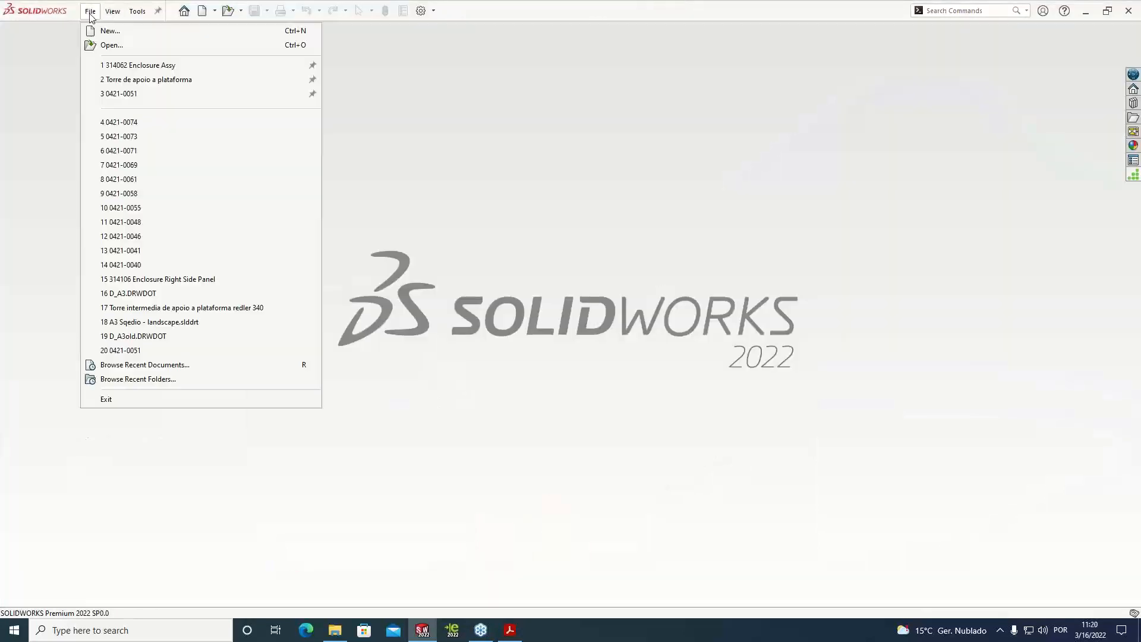
{"action": "left_click", "coordinate": [118, 80]}
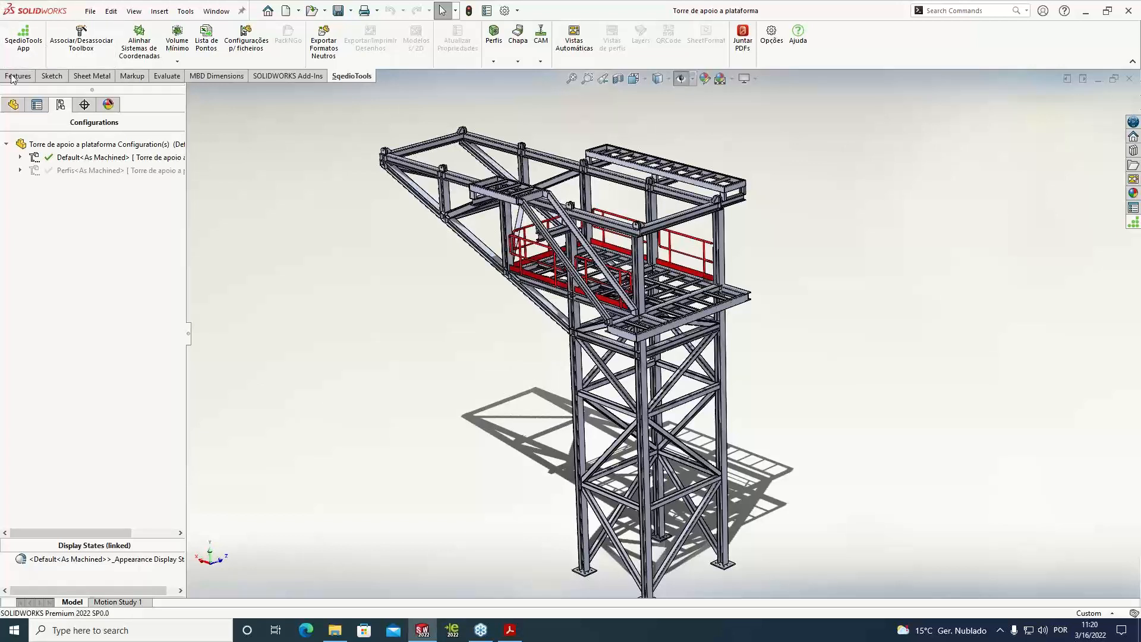
Expand the tower's cut list in the feature tree and browse its items
{"action": "left_click", "coordinate": [13, 105]}
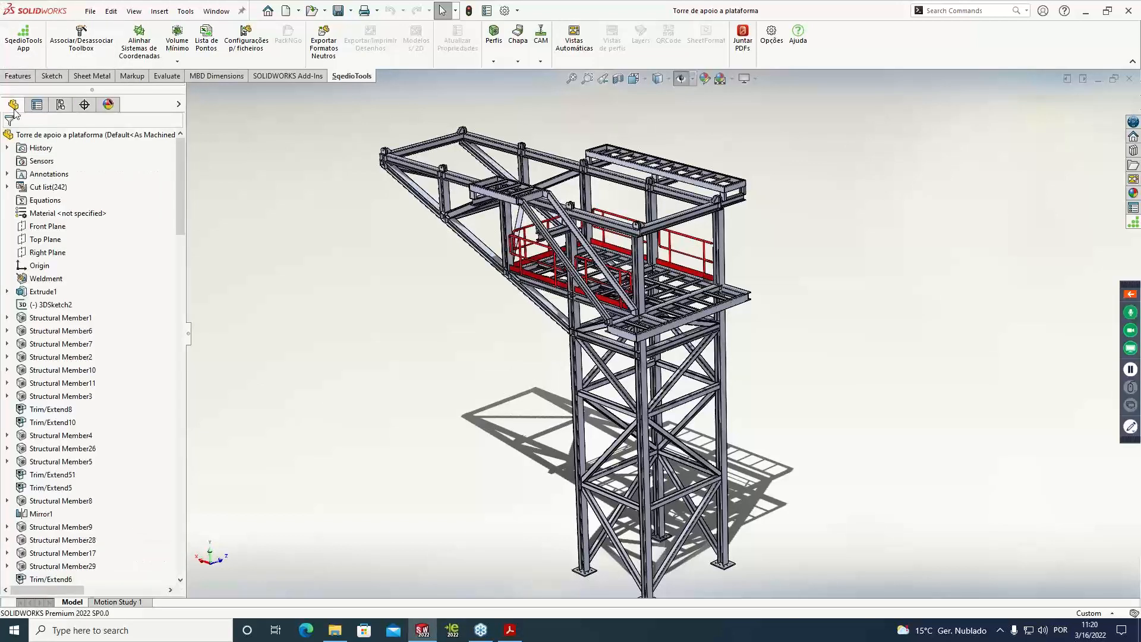
{"action": "left_click", "coordinate": [8, 186]}
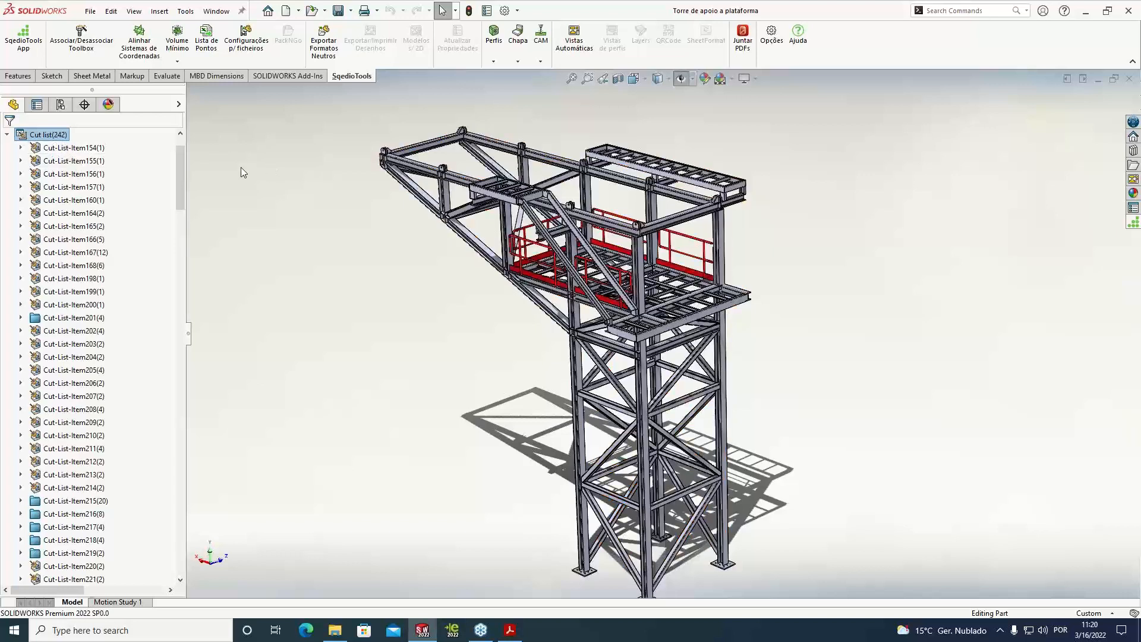
{"action": "scroll", "coordinate": [66, 332], "scroll_direction": "down", "scroll_amount": 7}
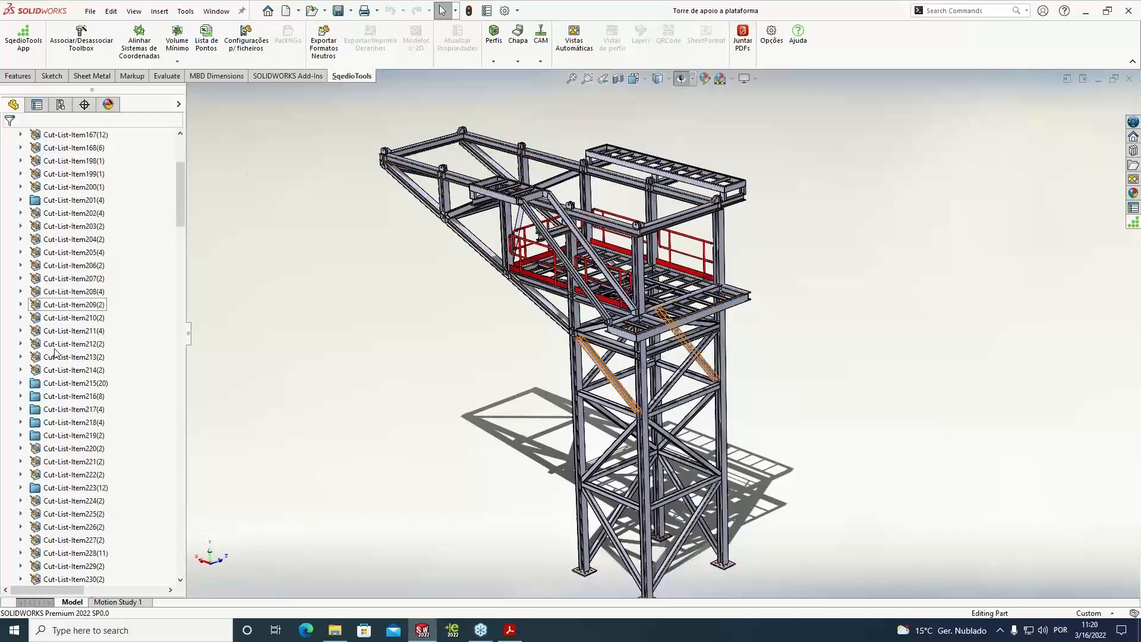
{"action": "scroll", "coordinate": [184, 244], "scroll_direction": "down", "scroll_amount": 1}
{"action": "left_click_drag", "start_coordinate": [184, 245], "coordinate": [201, 133]}
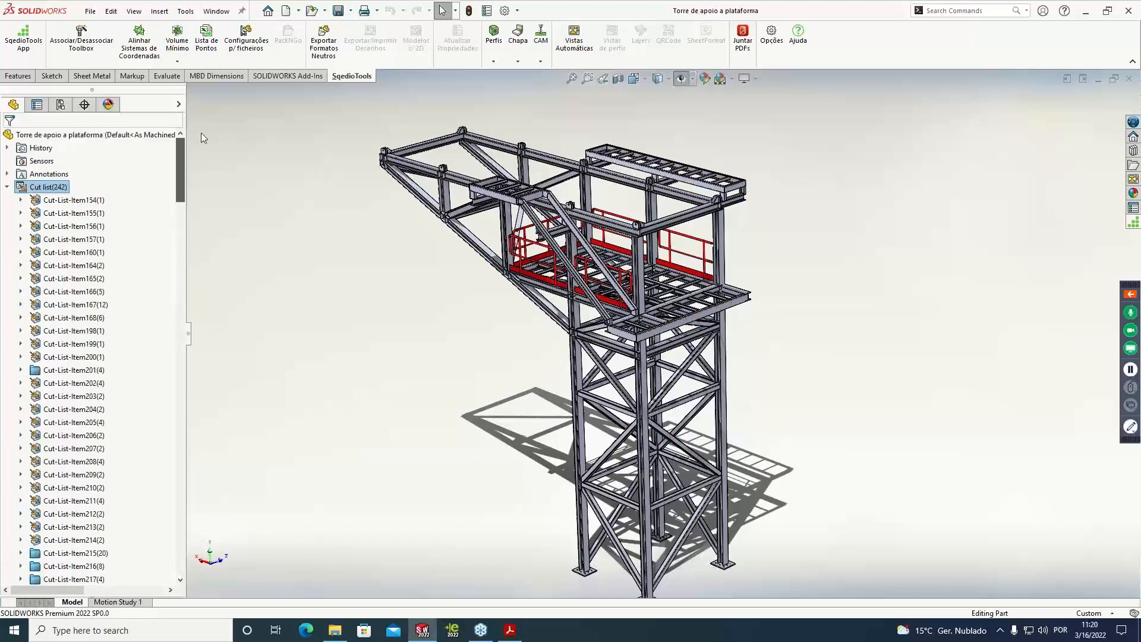
{"action": "scroll", "coordinate": [525, 524], "scroll_direction": "up", "scroll_amount": 5}
{"action": "scroll", "coordinate": [525, 524], "scroll_direction": "up", "scroll_amount": 3}
{"action": "key", "text": "f"}
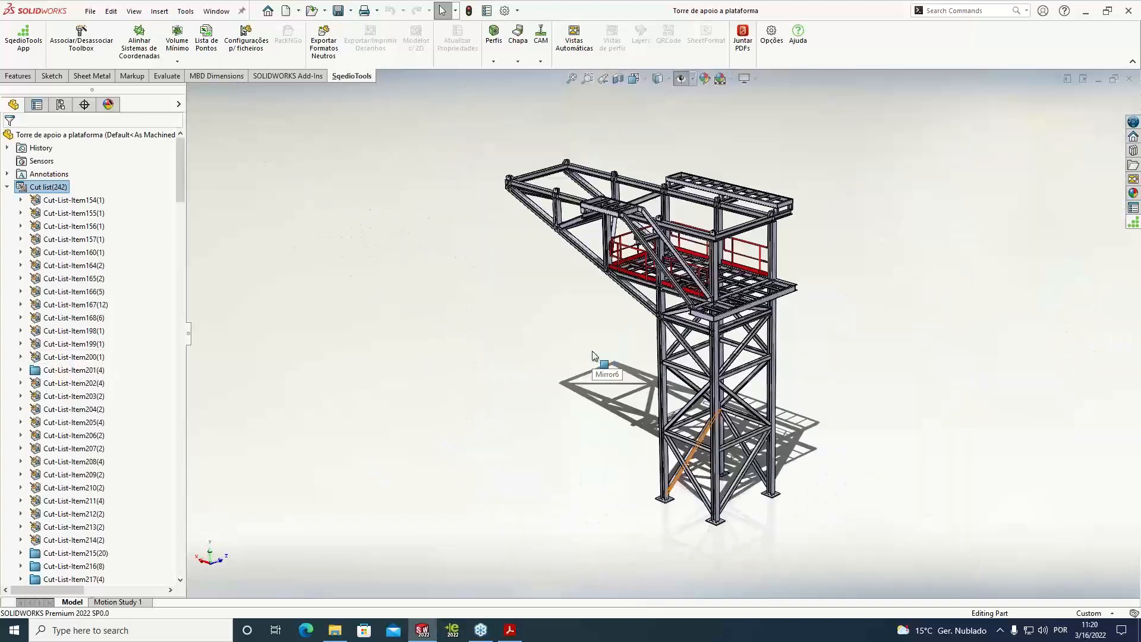
{"action": "scroll", "coordinate": [773, 338], "scroll_direction": "up", "scroll_amount": 3}
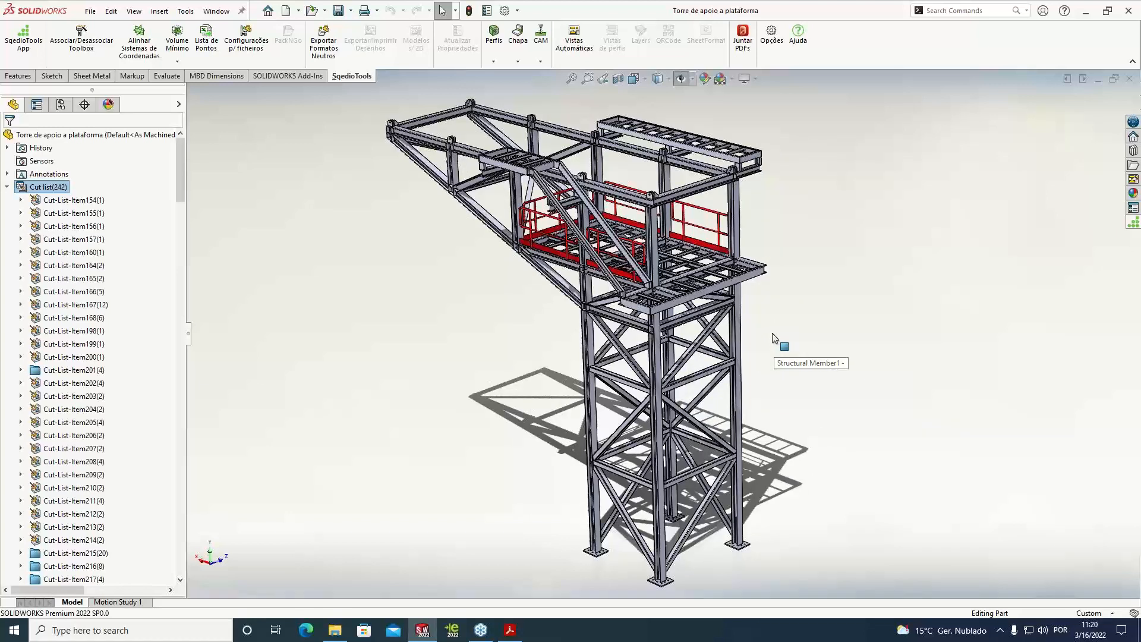
{"action": "scroll", "coordinate": [774, 333], "scroll_direction": "down", "scroll_amount": 2}
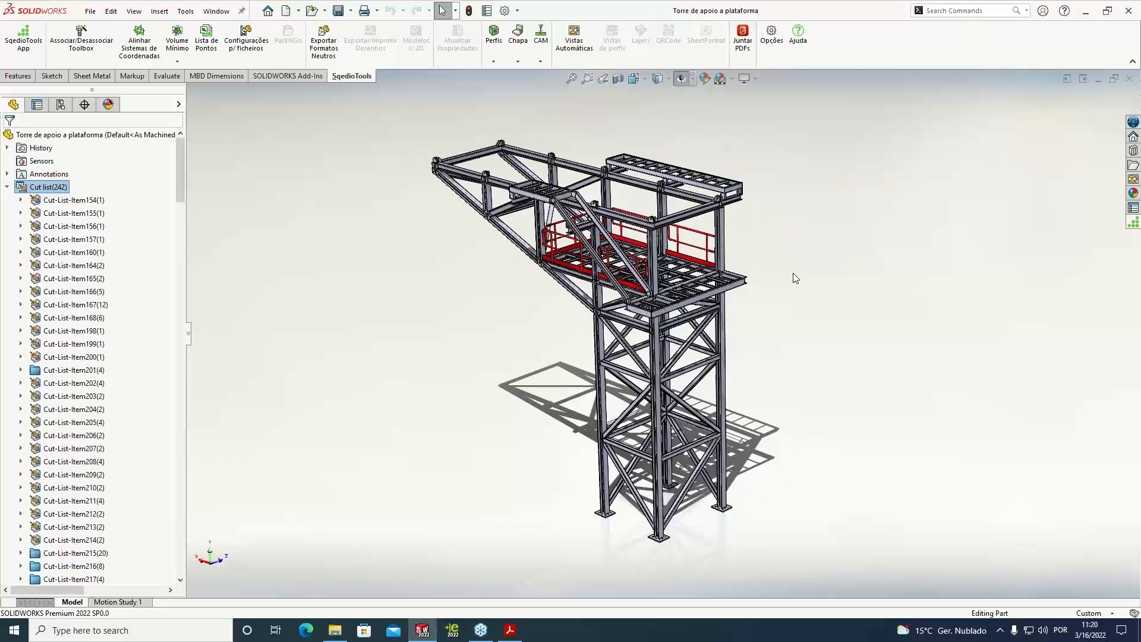
{"action": "scroll", "coordinate": [917, 318], "scroll_direction": "up", "scroll_amount": 2}
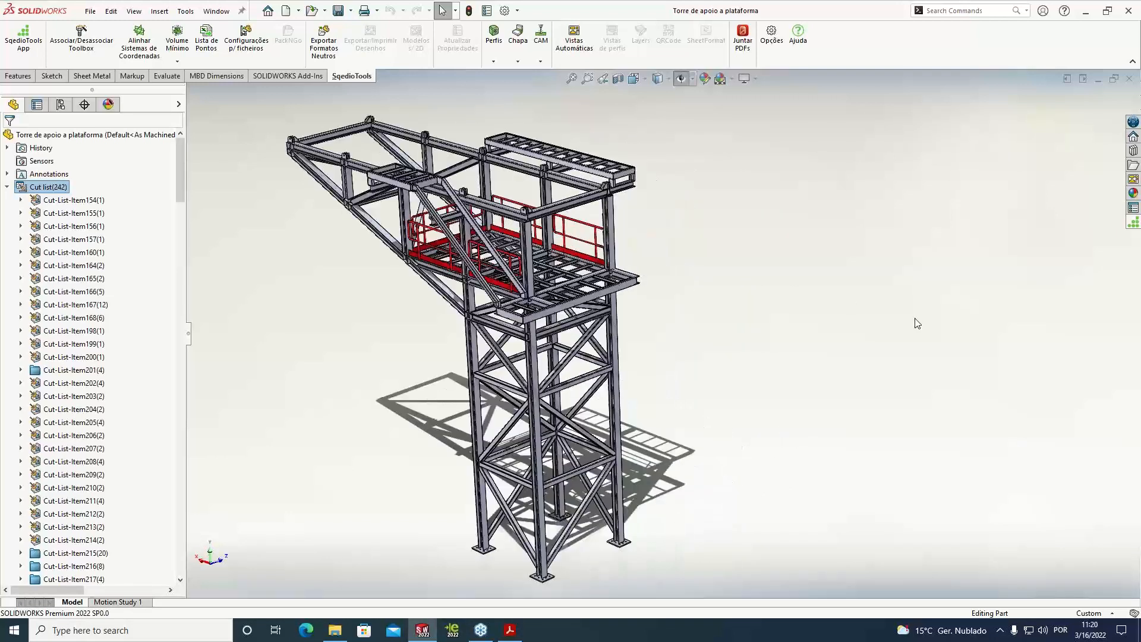
{"action": "scroll", "coordinate": [631, 323], "scroll_direction": "down", "scroll_amount": 1}
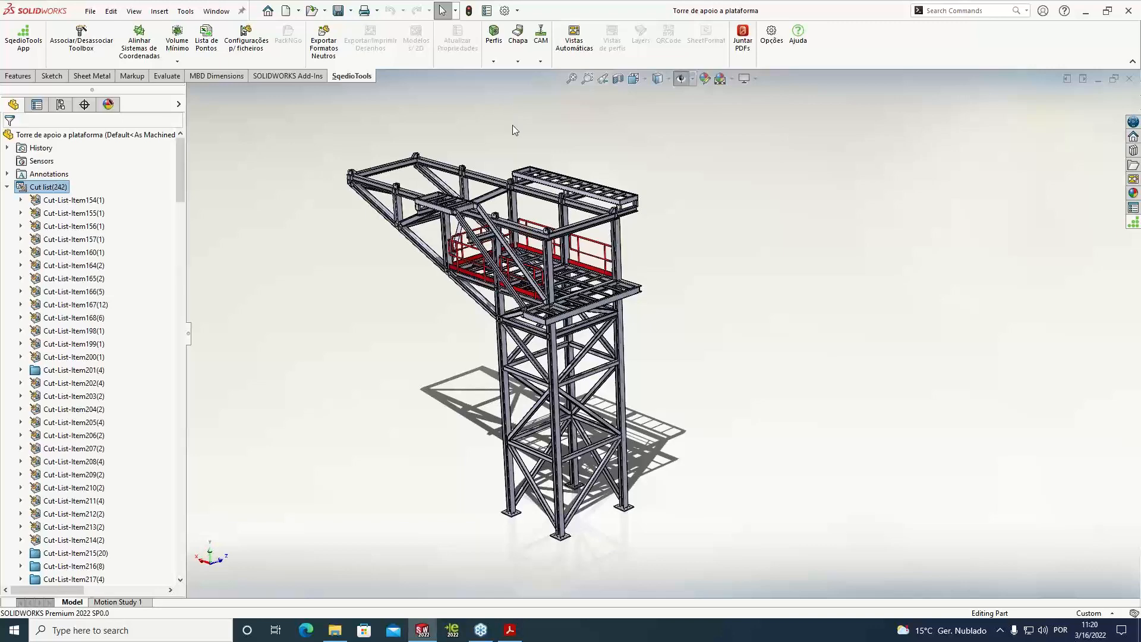
{"action": "mouse_move", "coordinate": [516, 134]}
{"action": "middle_mouse_down"}
{"action": "mouse_move", "coordinate": [583, 134]}
{"action": "mouse_move", "coordinate": [538, 127]}
{"action": "mouse_move", "coordinate": [502, 139]}
{"action": "middle_mouse_up"}
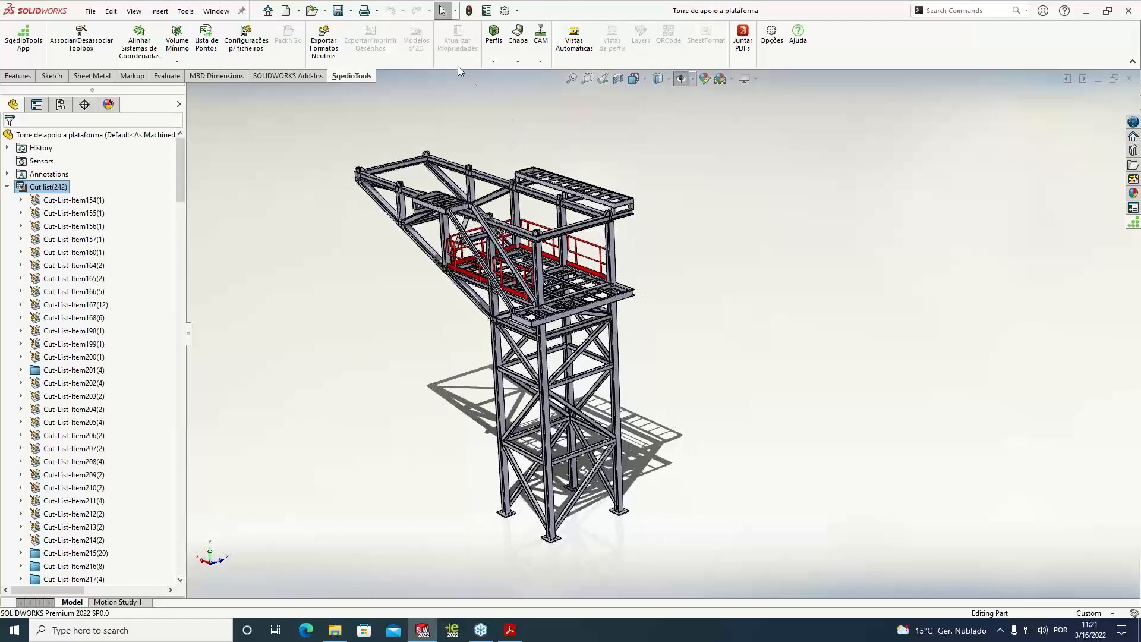
Run SqédioTools' Nesting de Perfis on the tower and move the results window clear of the model
{"action": "left_click", "coordinate": [493, 62]}
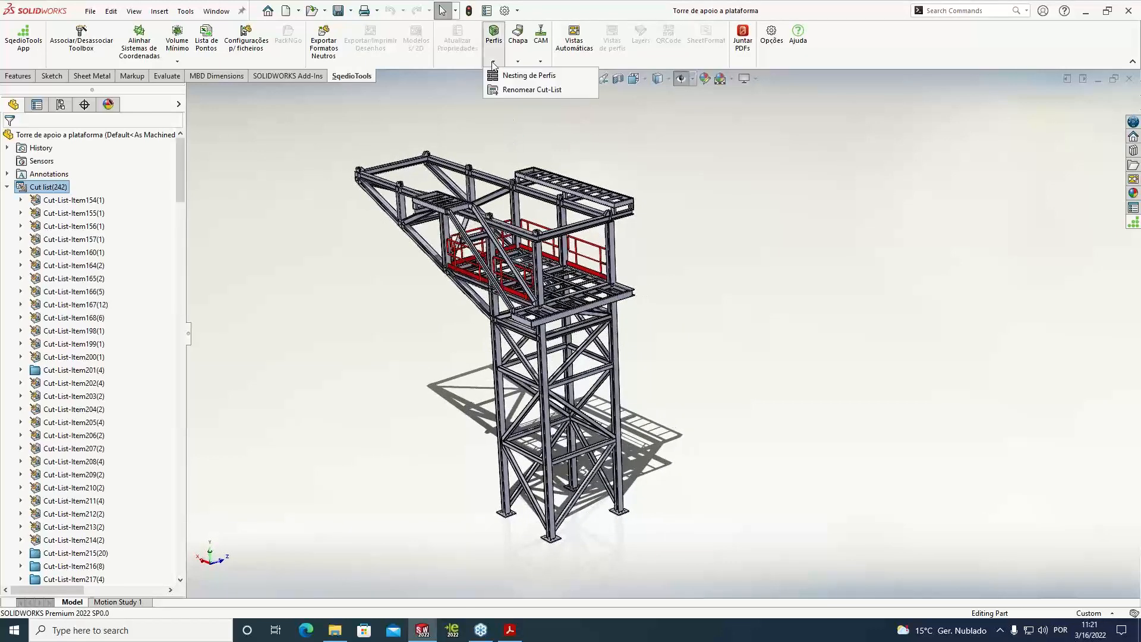
{"action": "left_click", "coordinate": [518, 77]}
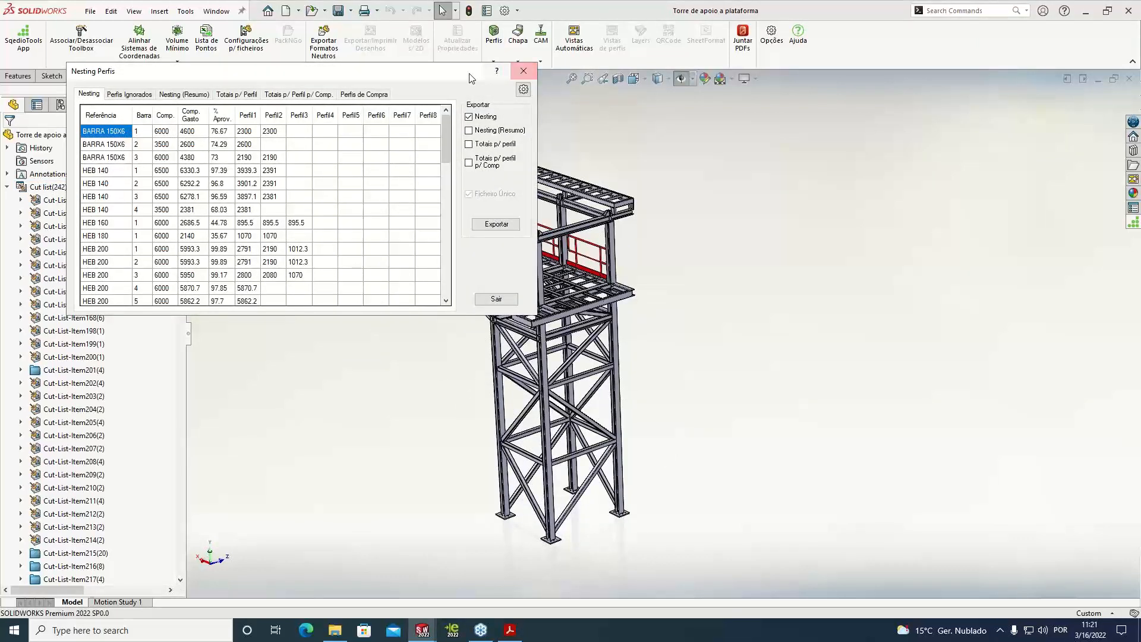
{"action": "left_click_drag", "start_coordinate": [476, 78], "coordinate": [973, 81]}
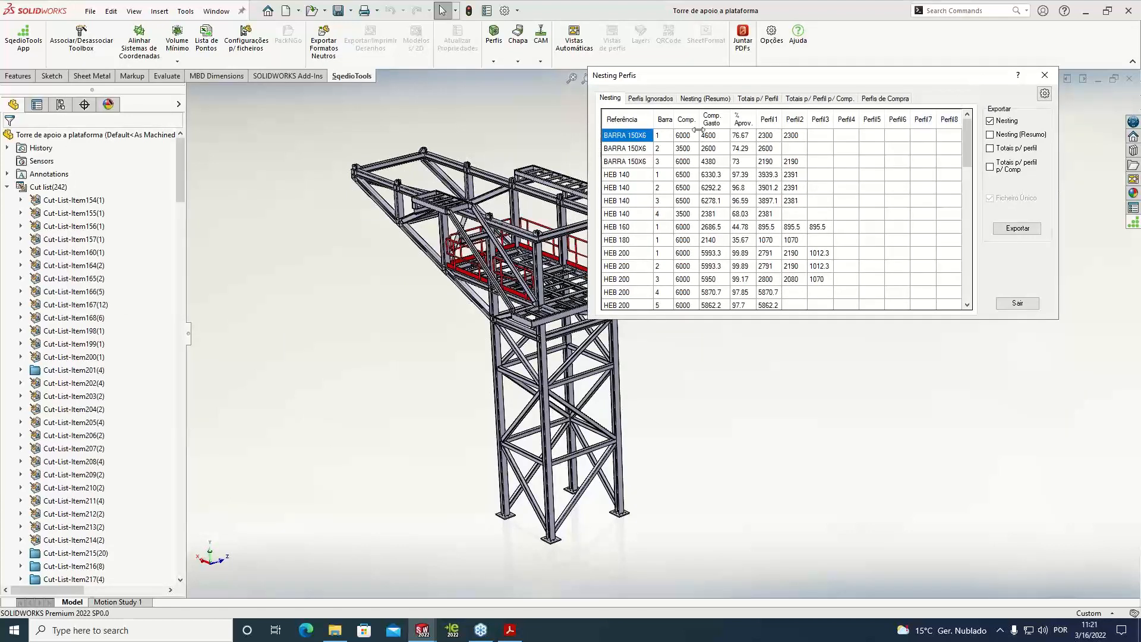
Review the nested bars per profile and the list of profiles ignored by the nesting
{"action": "mouse_move", "coordinate": [966, 139]}
{"action": "left_mouse_down"}
{"action": "mouse_move", "coordinate": [967, 283]}
{"action": "mouse_move", "coordinate": [952, 128]}
{"action": "left_mouse_up"}
{"action": "mouse_move", "coordinate": [968, 147]}
{"action": "left_mouse_down"}
{"action": "mouse_move", "coordinate": [974, 283]}
{"action": "mouse_move", "coordinate": [963, 129]}
{"action": "left_mouse_up"}
{"action": "left_click", "coordinate": [662, 101]}
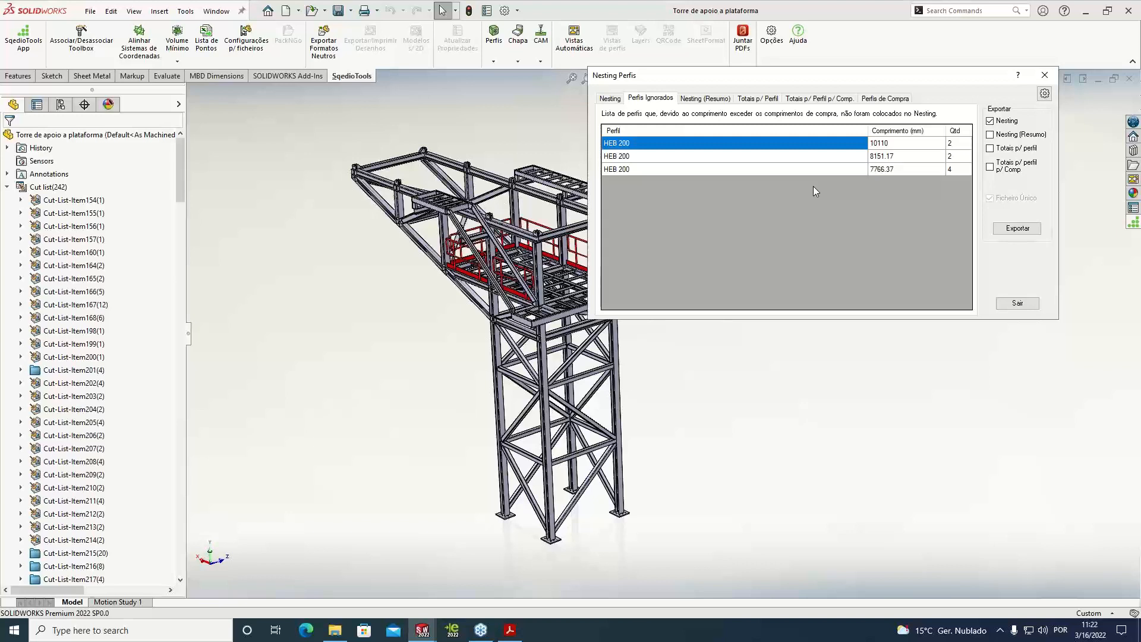
Review the nesting summary, the totals per profile, the totals per profile and length, and the list of purchase profiles
{"action": "left_click", "coordinate": [702, 100]}
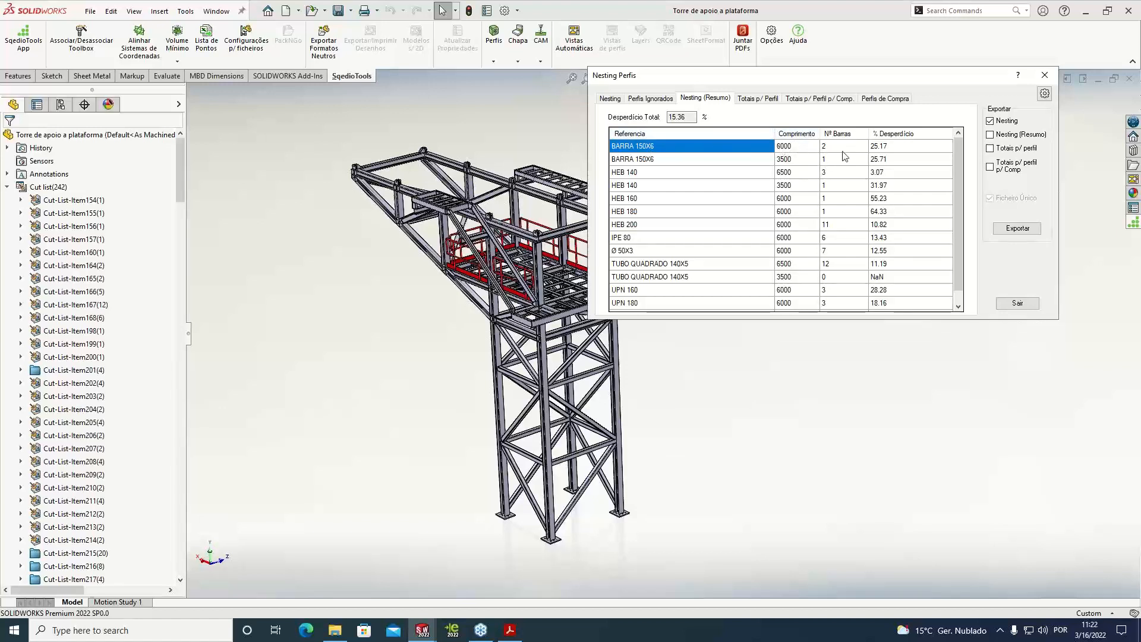
{"action": "left_click_drag", "start_coordinate": [959, 158], "coordinate": [944, 116]}
{"action": "left_click", "coordinate": [753, 101]}
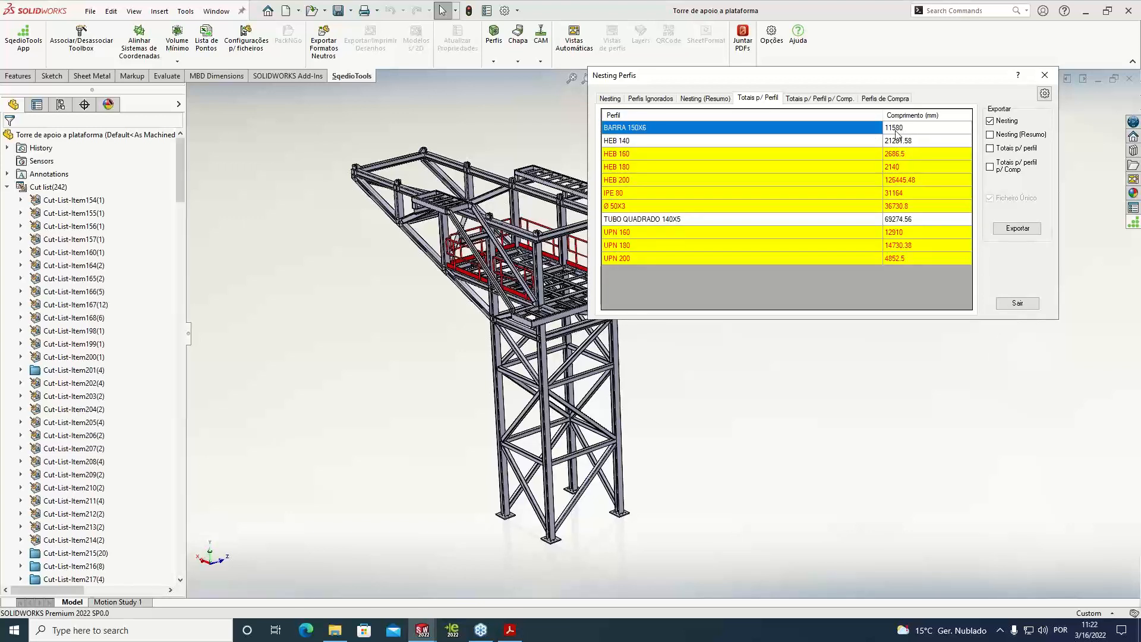
{"action": "left_click", "coordinate": [812, 100]}
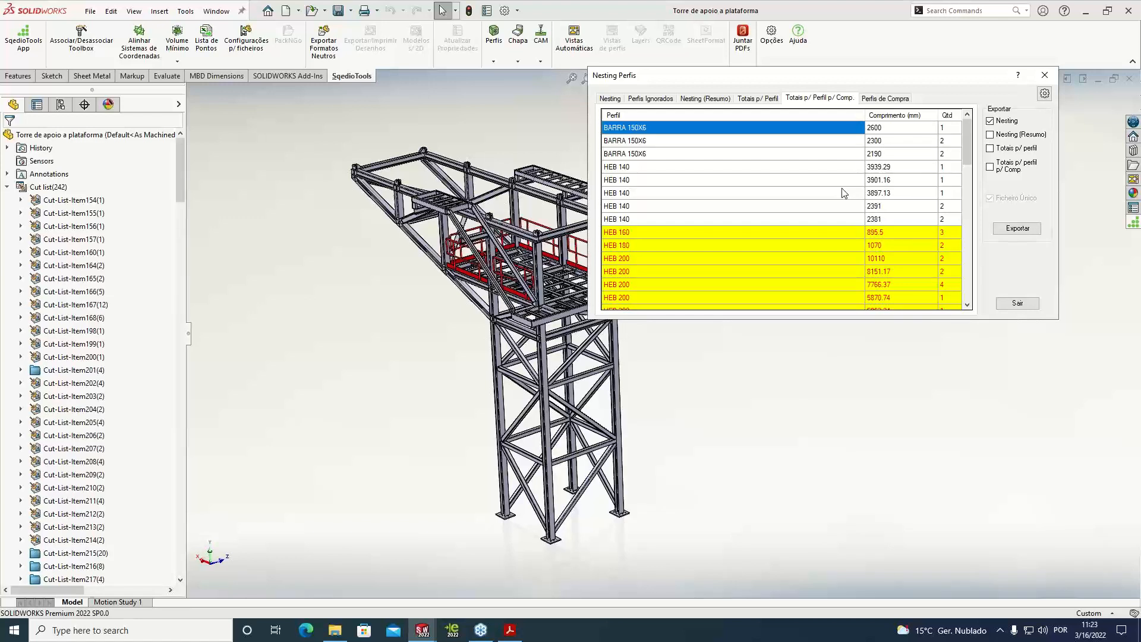
{"action": "left_click", "coordinate": [877, 99]}
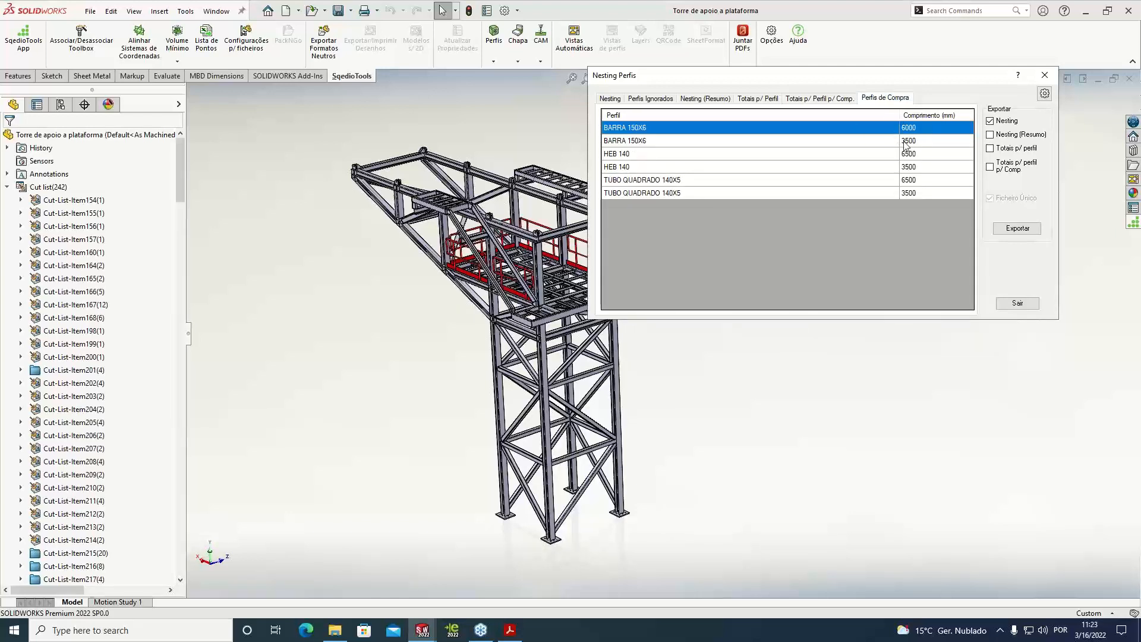
Examine the Nesting Perfis options for cut-list properties, saw allowances, measurements file and standard length, leaving them without saving
{"action": "left_click", "coordinate": [1043, 94]}
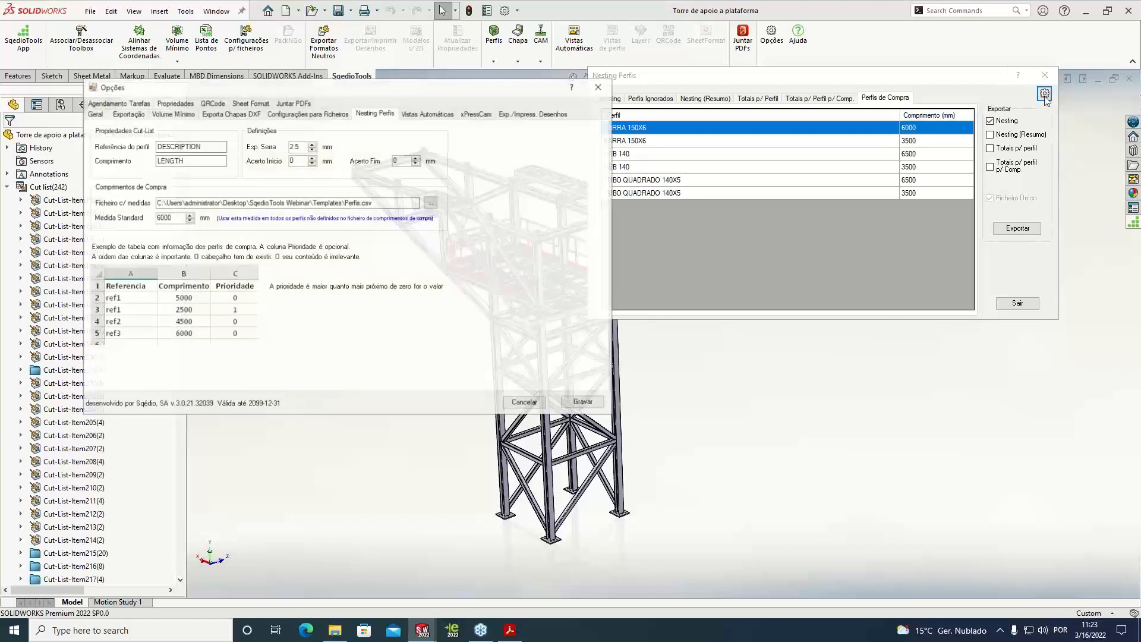
{"action": "left_click_drag", "start_coordinate": [440, 92], "coordinate": [631, 88]}
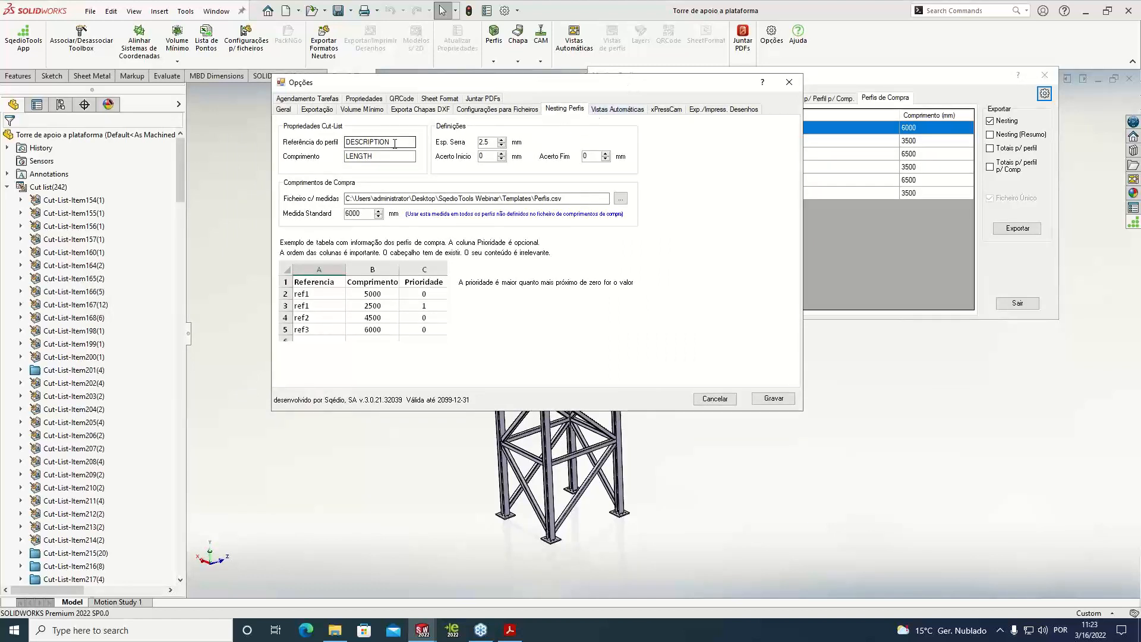
{"action": "left_click_drag", "start_coordinate": [394, 143], "coordinate": [346, 143]}
{"action": "left_click", "coordinate": [493, 158]}
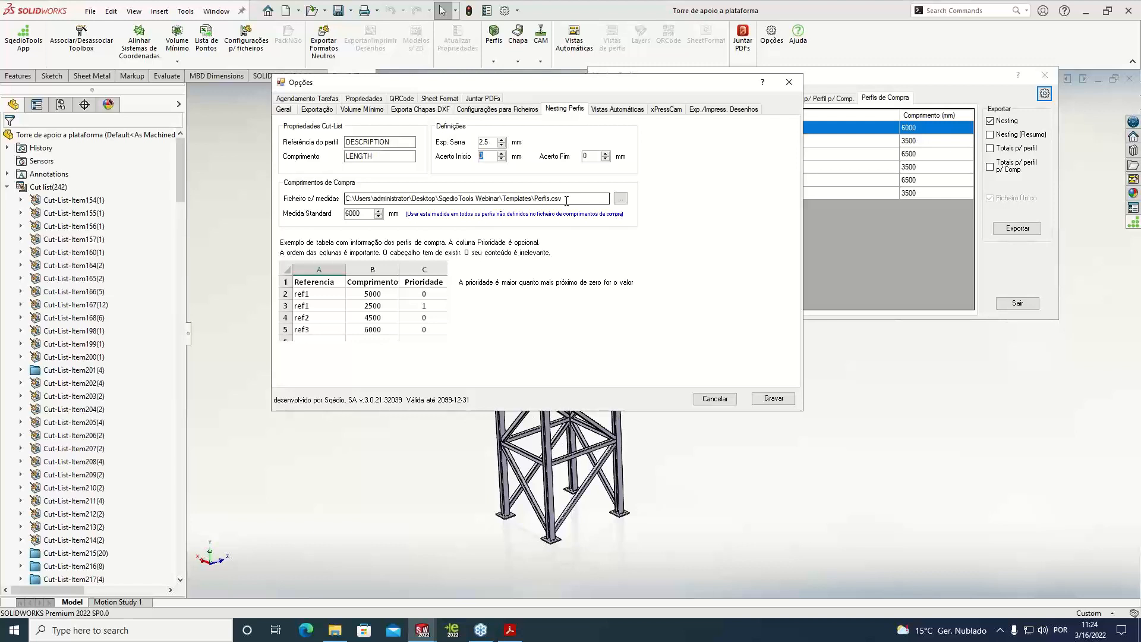
{"action": "left_click_drag", "start_coordinate": [566, 200], "coordinate": [341, 199]}
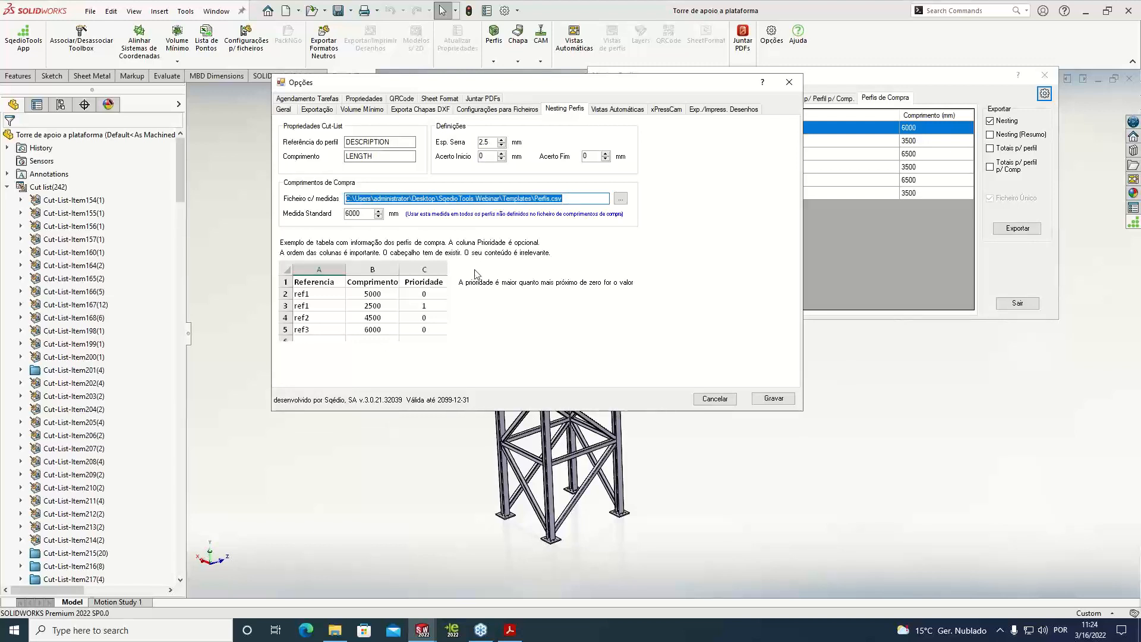
{"action": "left_click", "coordinate": [368, 214]}
{"action": "left_click_drag", "start_coordinate": [369, 215], "coordinate": [343, 214]}
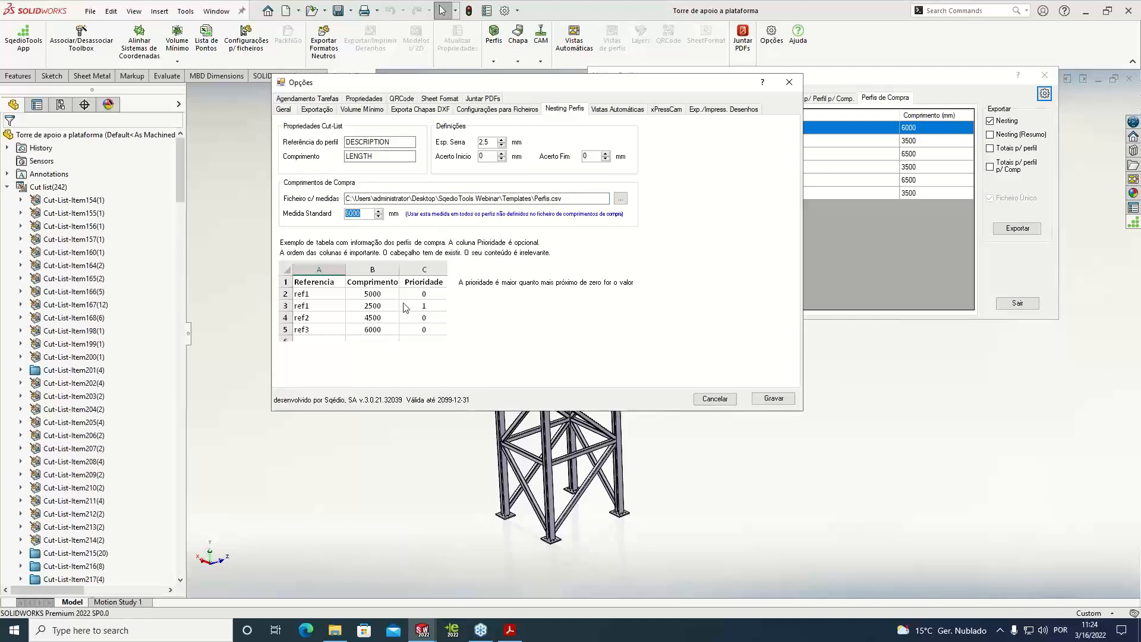
{"action": "left_click", "coordinate": [727, 401]}
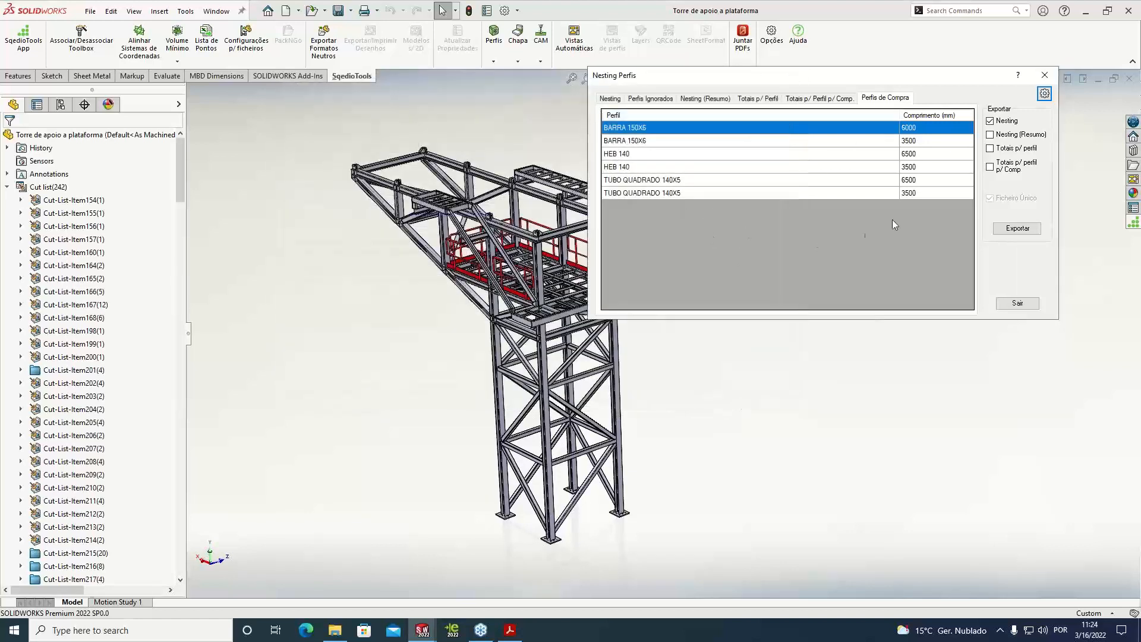
Clear the purchase-lengths file in the nesting options, save them, and check the recalculated summary and nested bars
{"action": "left_click_drag", "start_coordinate": [913, 87], "coordinate": [794, 102]}
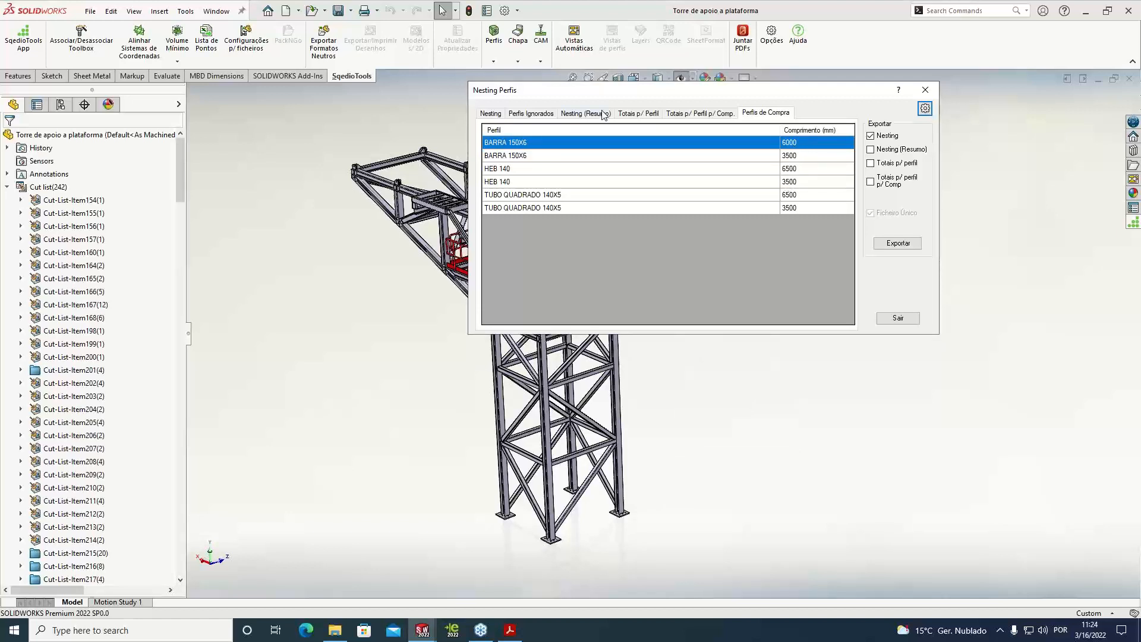
{"action": "left_click", "coordinate": [538, 114]}
{"action": "left_click", "coordinate": [588, 113]}
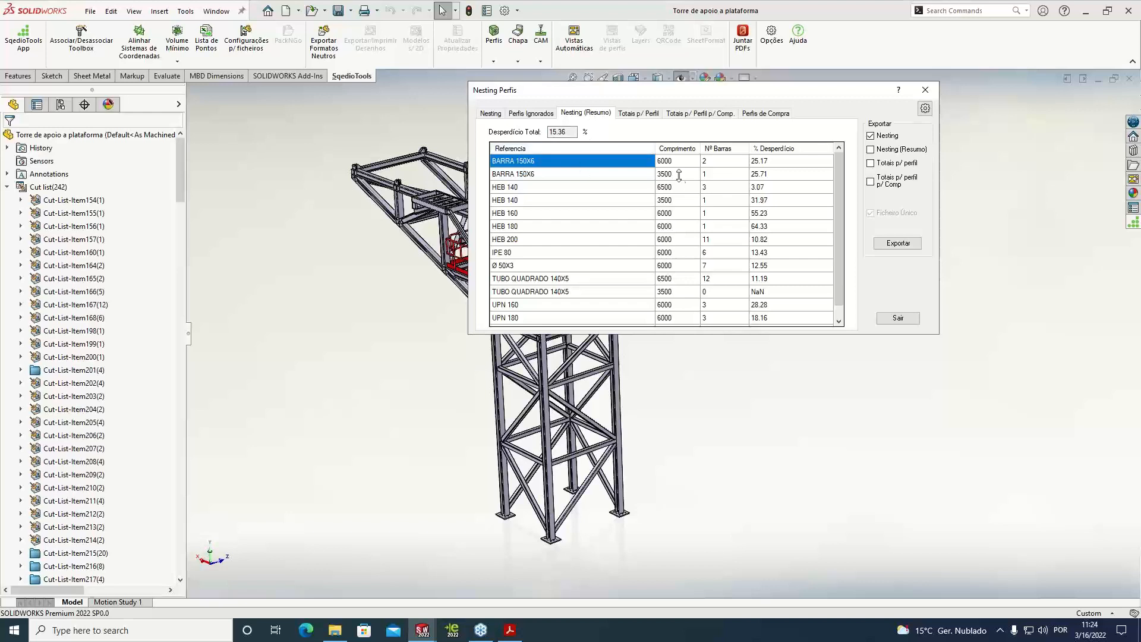
{"action": "left_click", "coordinate": [925, 108]}
{"action": "left_click_drag", "start_coordinate": [389, 218], "coordinate": [122, 208]}
{"action": "key", "text": "ctrl+c"}
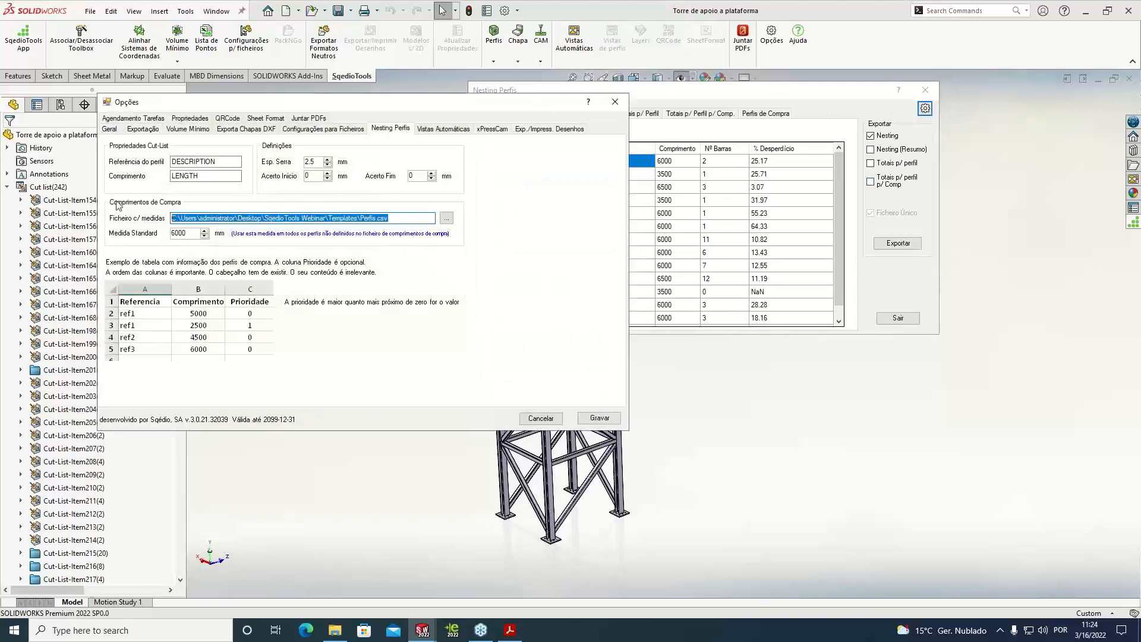
{"action": "key", "text": "BackSpace"}
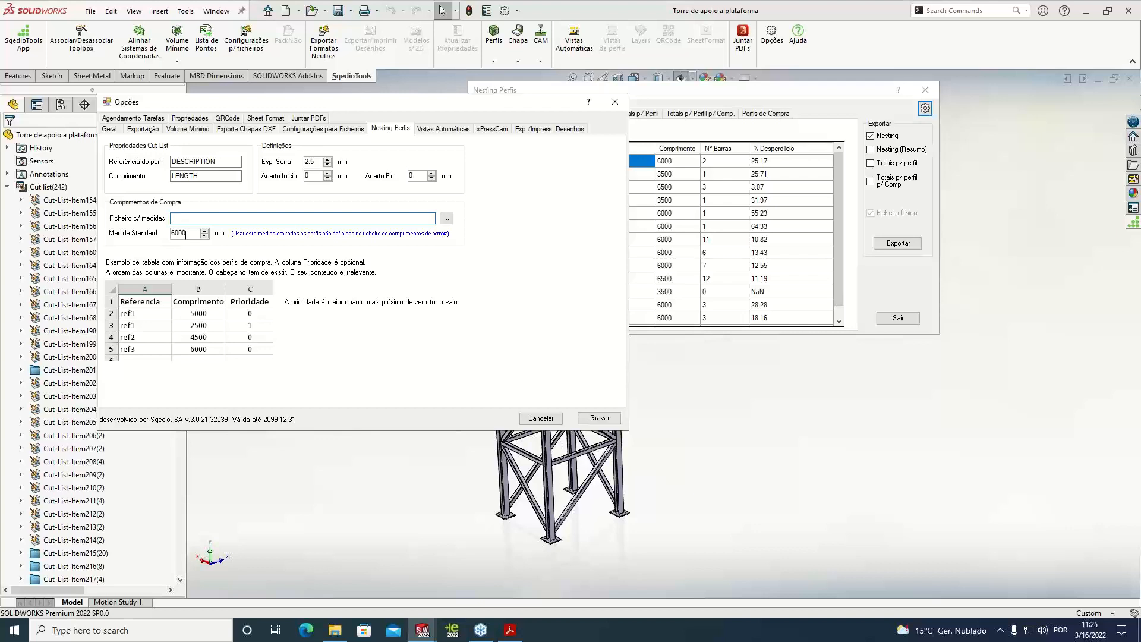
{"action": "left_click", "coordinate": [609, 419]}
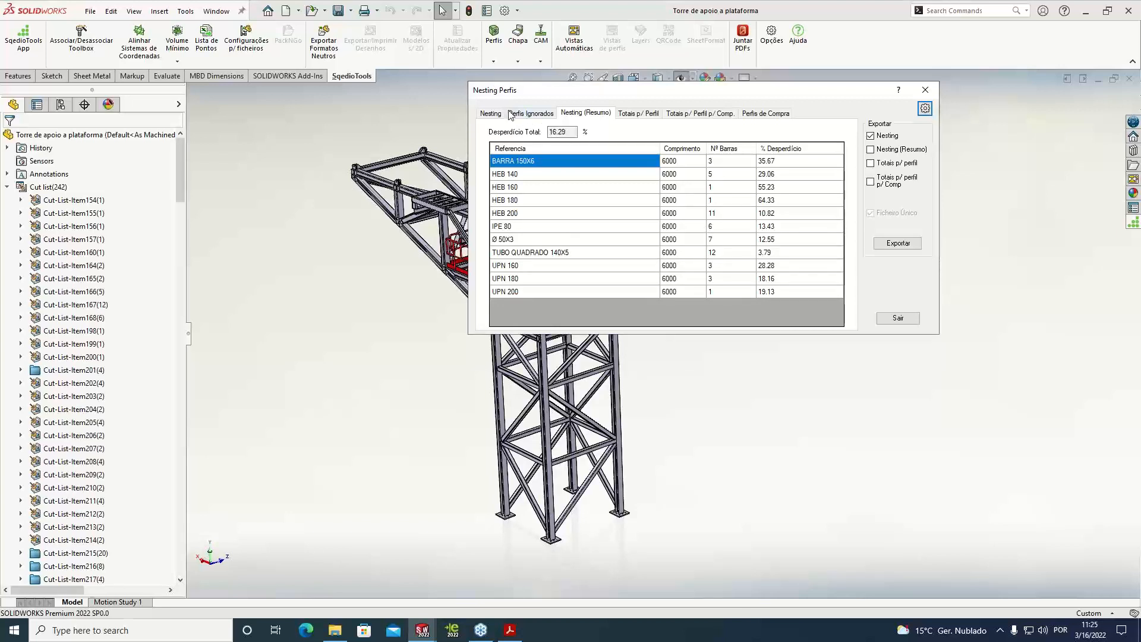
{"action": "left_click", "coordinate": [491, 113]}
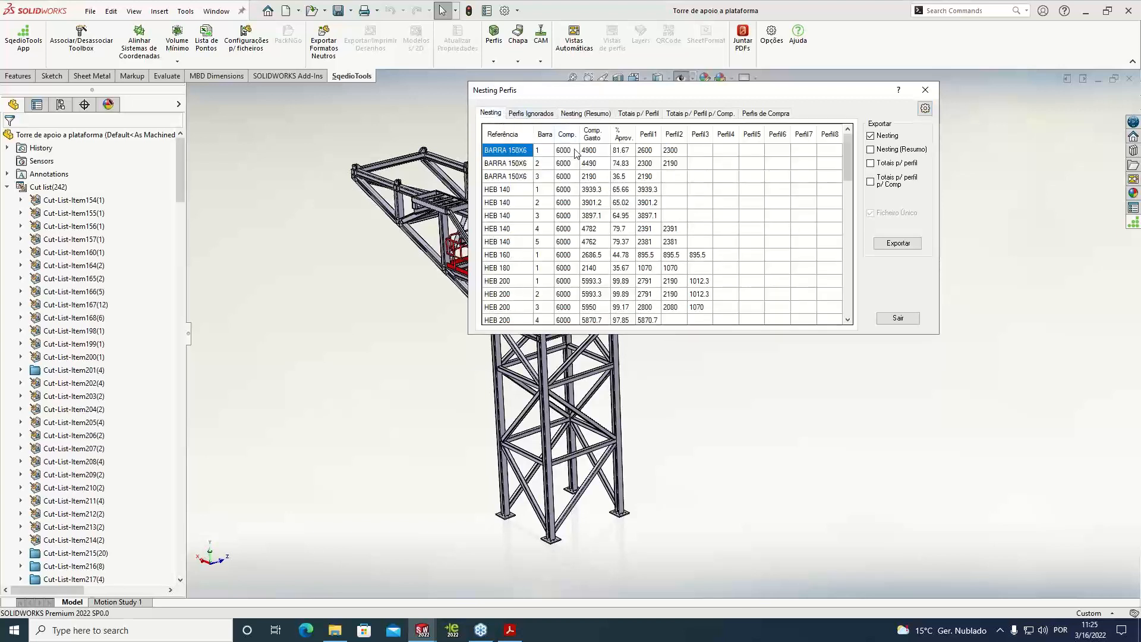
{"action": "mouse_move", "coordinate": [849, 171]}
{"action": "left_mouse_down"}
{"action": "mouse_move", "coordinate": [841, 315]}
{"action": "mouse_move", "coordinate": [836, 153]}
{"action": "left_mouse_up"}
Set Perfis2.csv from the Templates folder as the nesting's purchase-lengths file and save the options
{"action": "left_click", "coordinate": [925, 109]}
{"action": "left_click", "coordinate": [294, 234]}
{"action": "key", "text": "ctrl+v"}
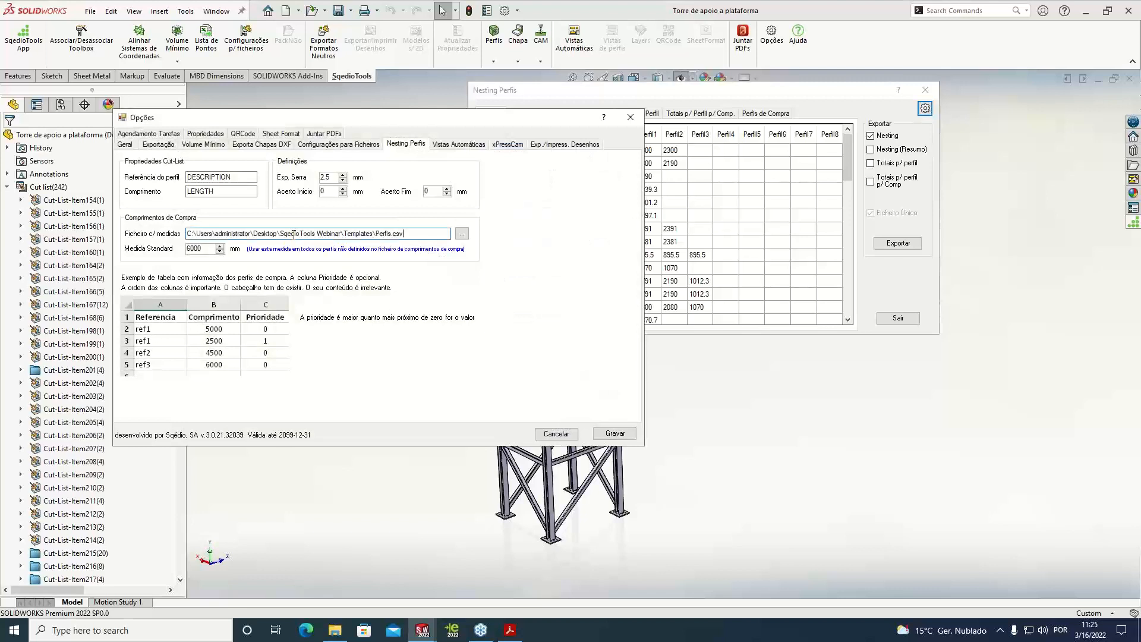
{"action": "left_click", "coordinate": [461, 234]}
{"action": "left_click", "coordinate": [324, 227]}
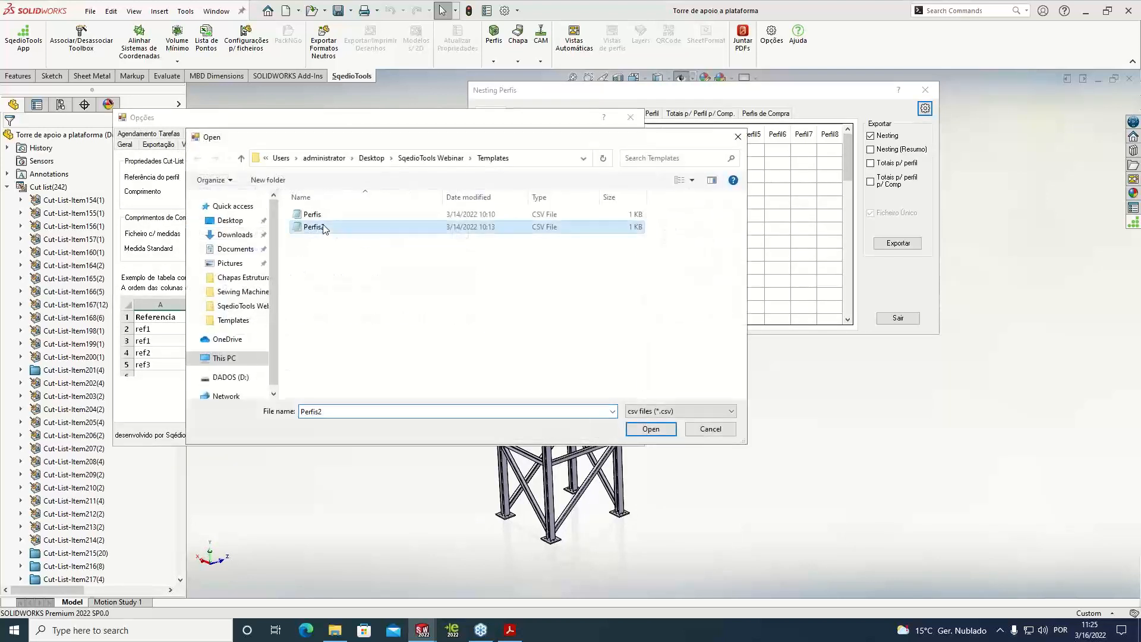
{"action": "left_click", "coordinate": [651, 429]}
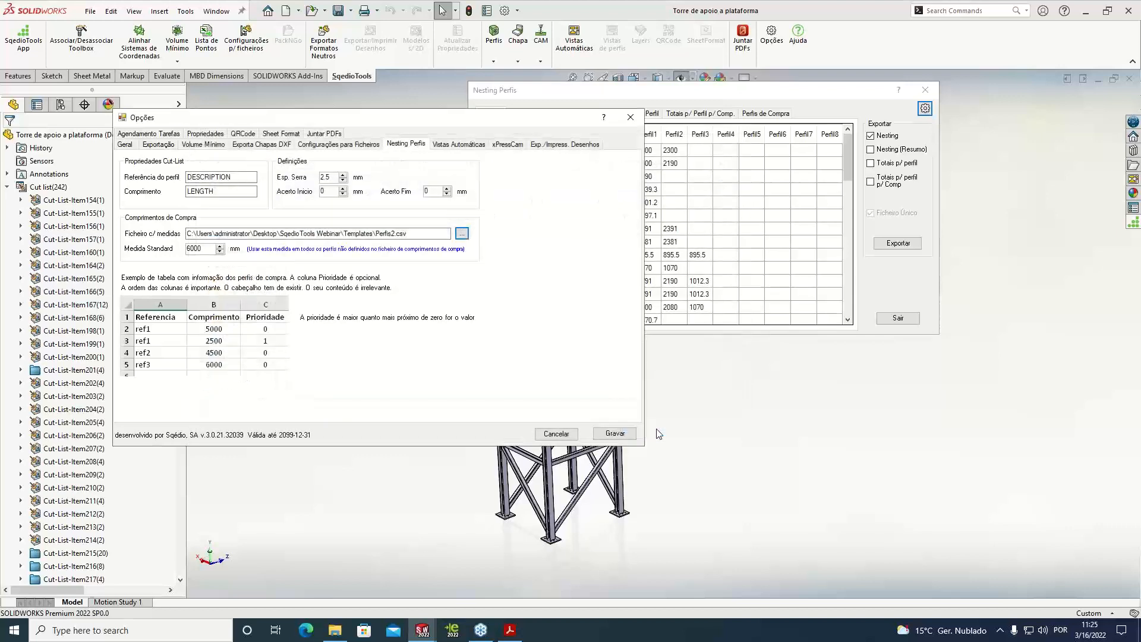
{"action": "left_click", "coordinate": [615, 433]}
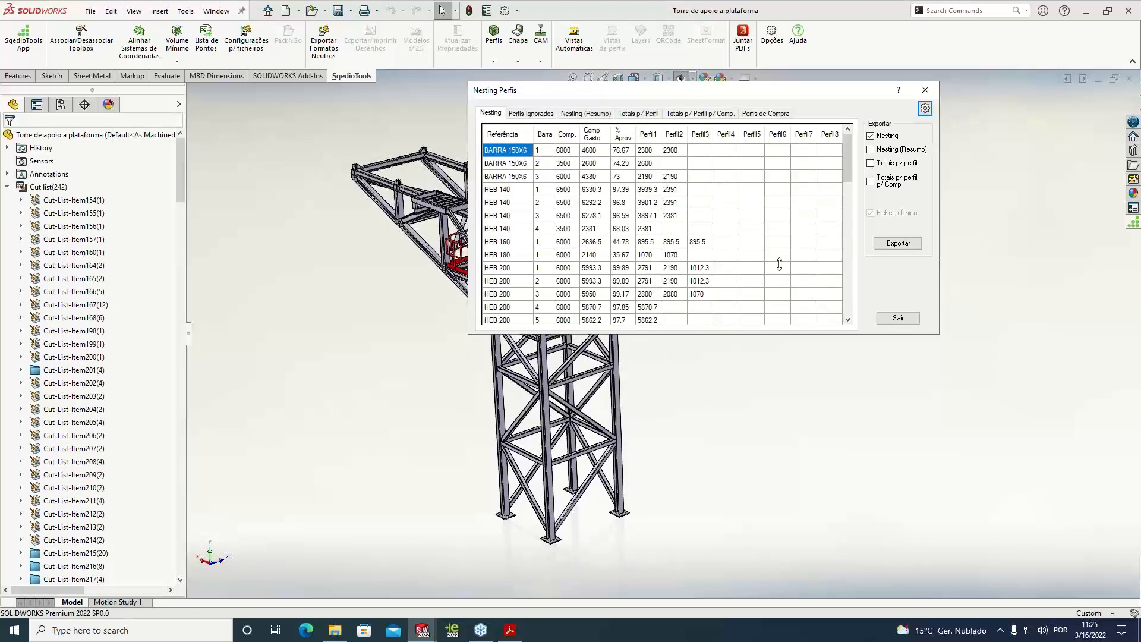
Review the nesting summary, the purchase profiles and the nested bars through to UPN 160, UPN 180 and UPN 200
{"action": "left_click", "coordinate": [590, 114]}
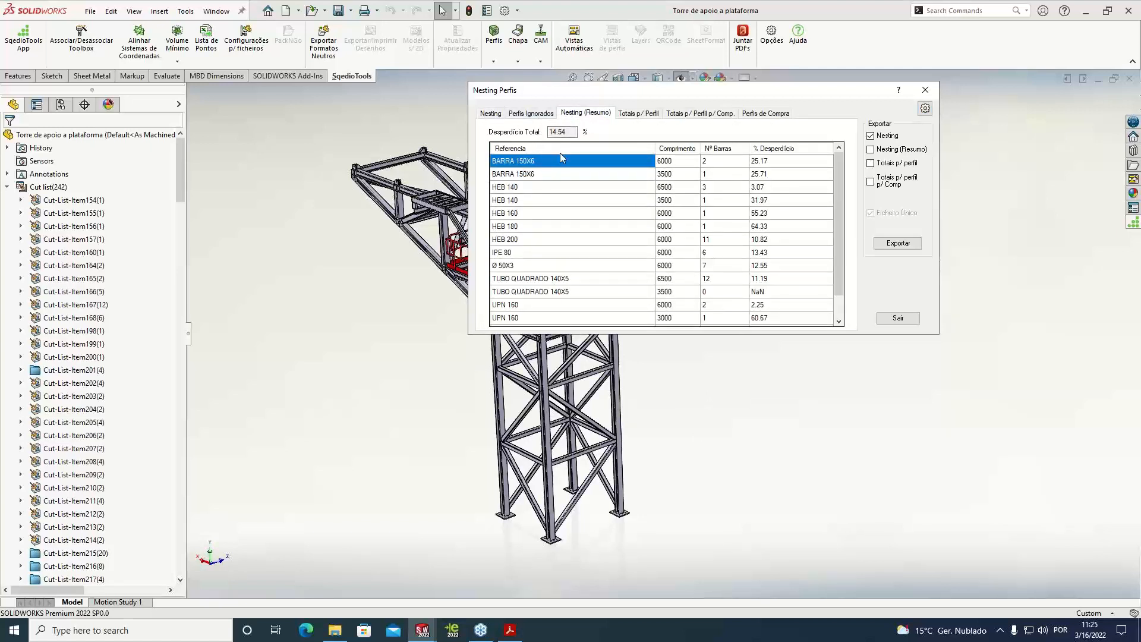
{"action": "left_click", "coordinate": [767, 114]}
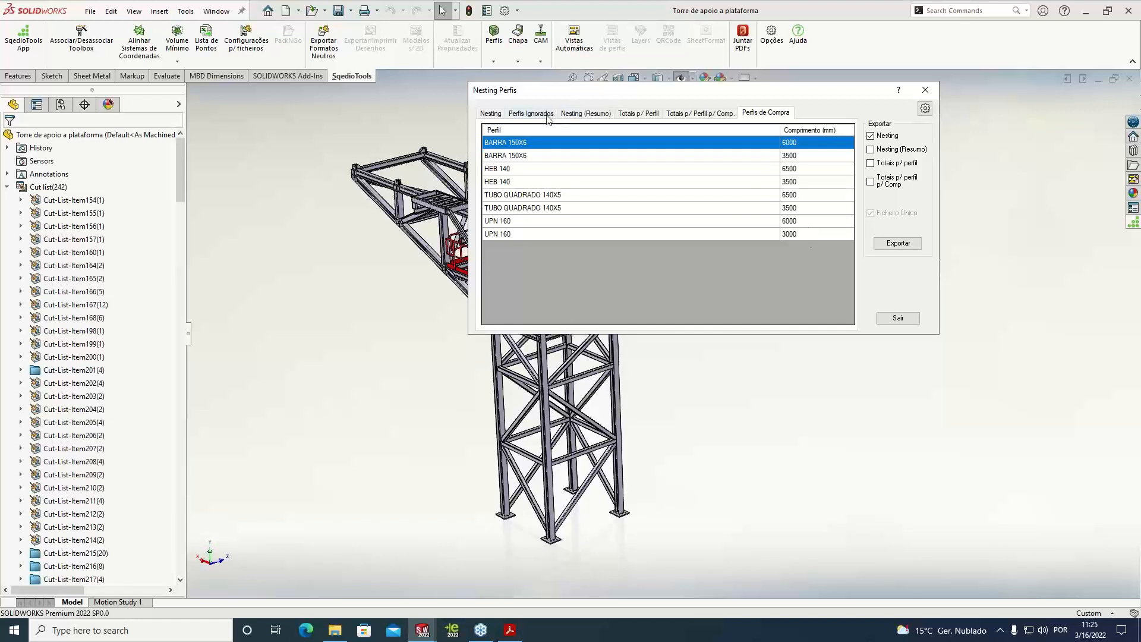
{"action": "left_click", "coordinate": [493, 113]}
{"action": "left_click_drag", "start_coordinate": [849, 180], "coordinate": [856, 318]}
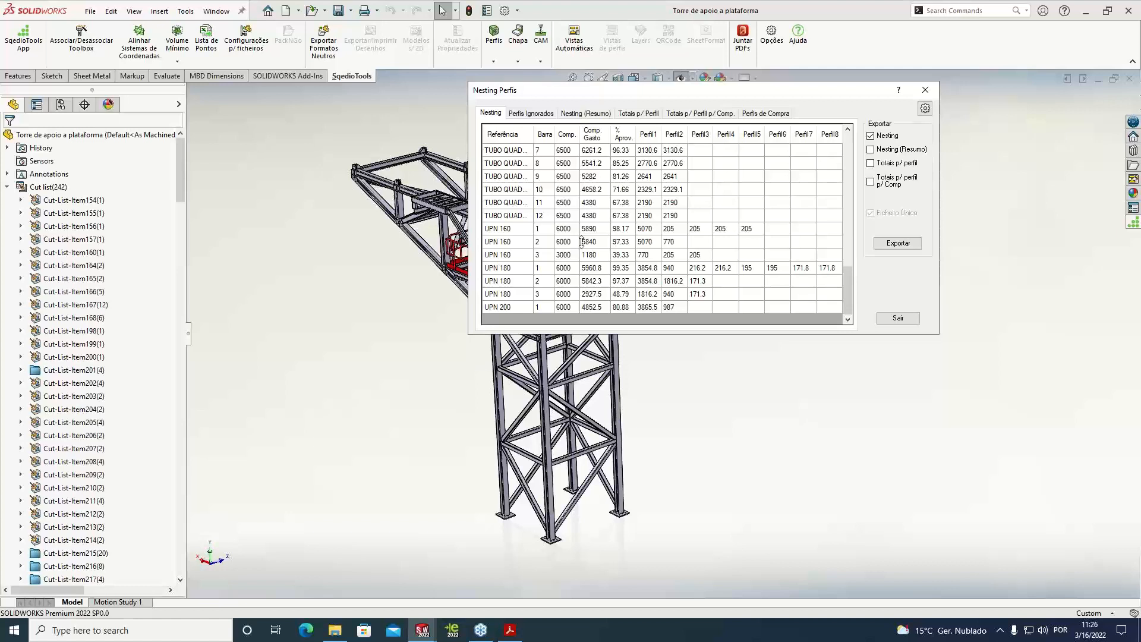
{"action": "left_click_drag", "start_coordinate": [845, 269], "coordinate": [851, 138]}
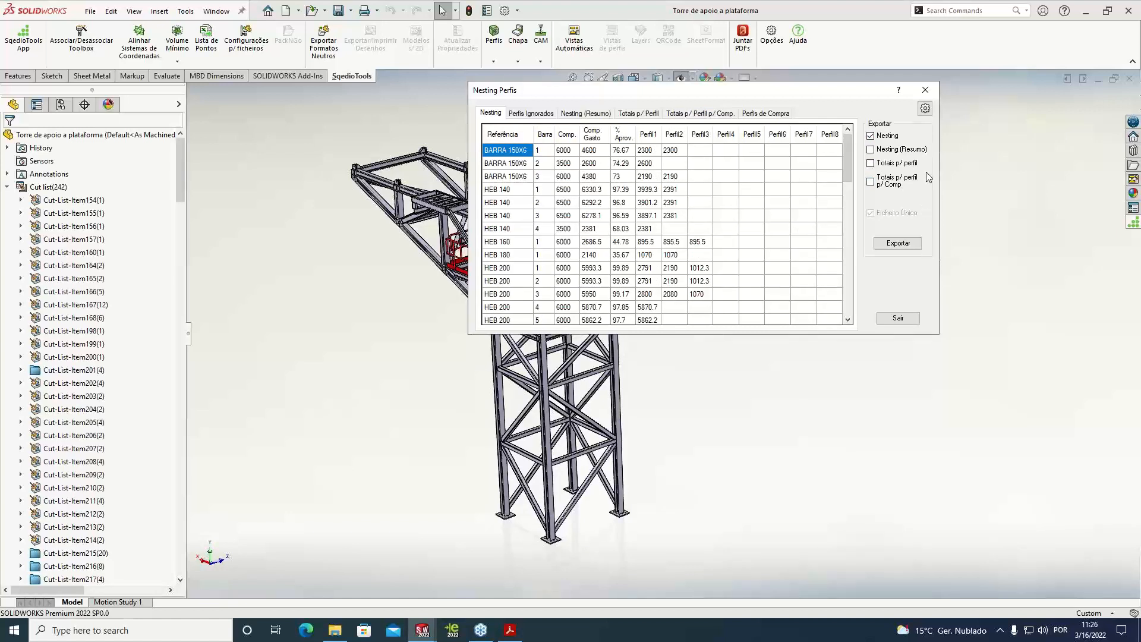
Check the general Excel/CSV input and output options, then close the options and the profile nesting results
{"action": "left_click", "coordinate": [925, 108]}
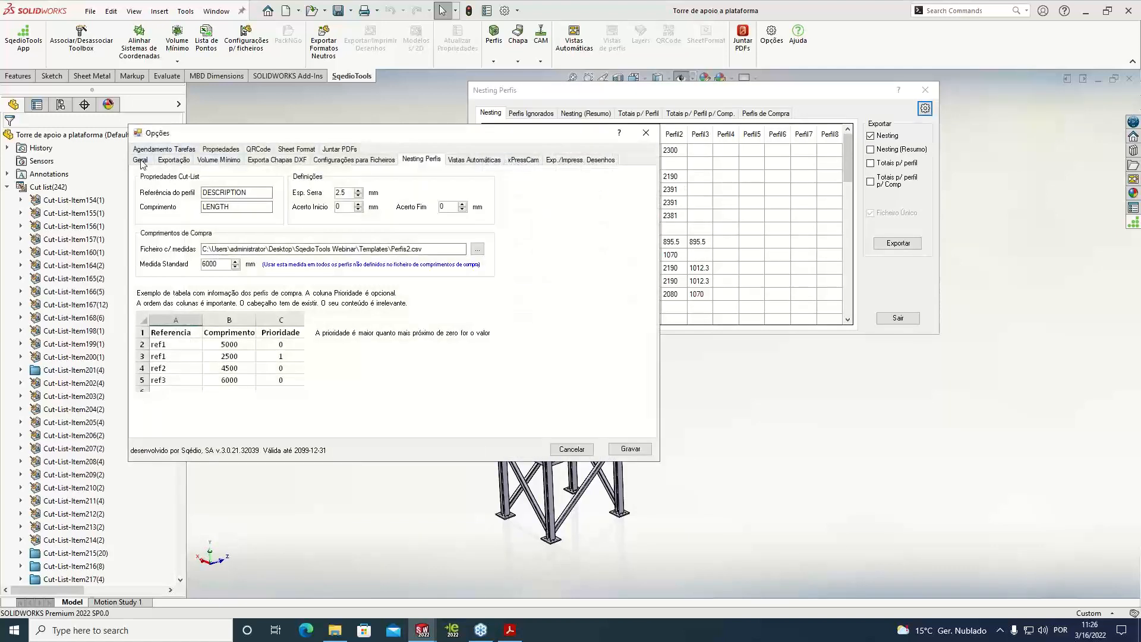
{"action": "left_click", "coordinate": [141, 160]}
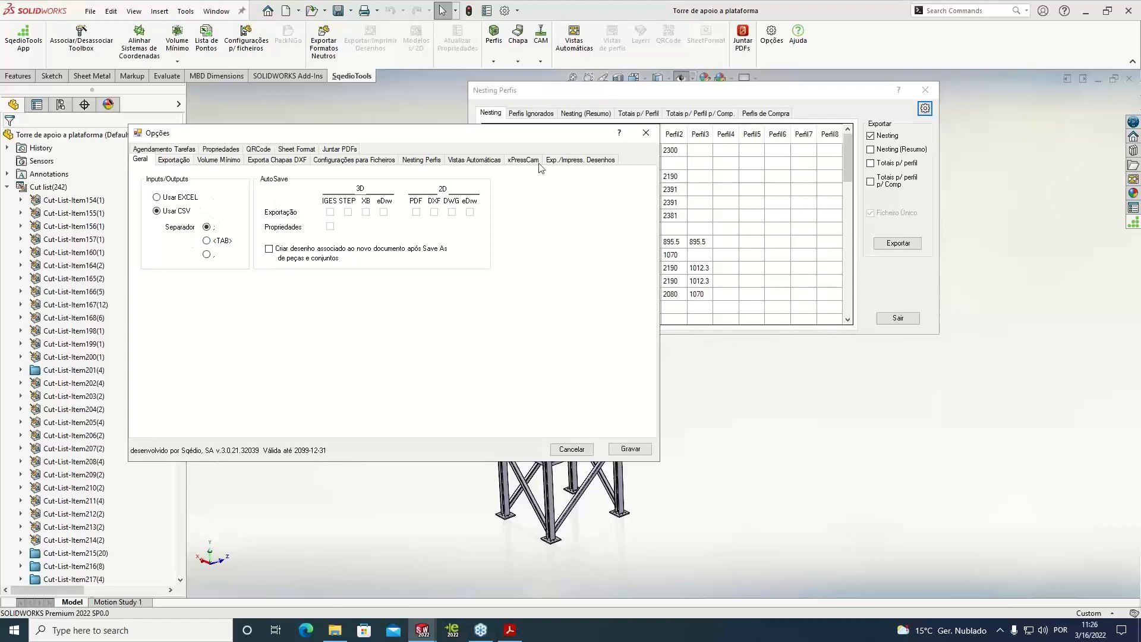
{"action": "left_click", "coordinate": [645, 132]}
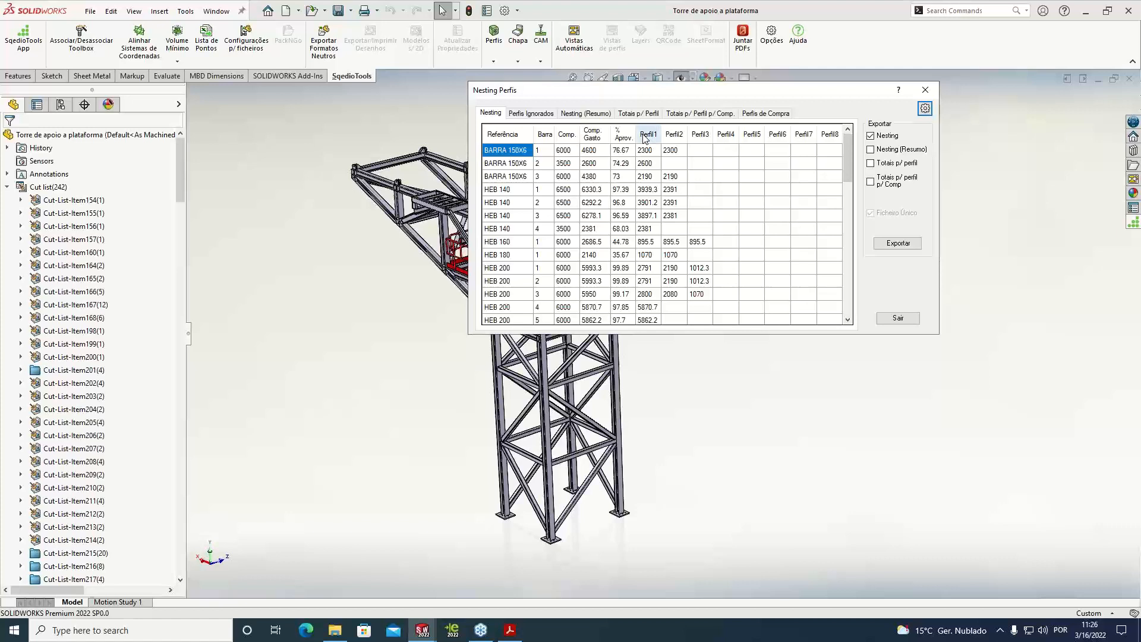
{"action": "left_click", "coordinate": [925, 90]}
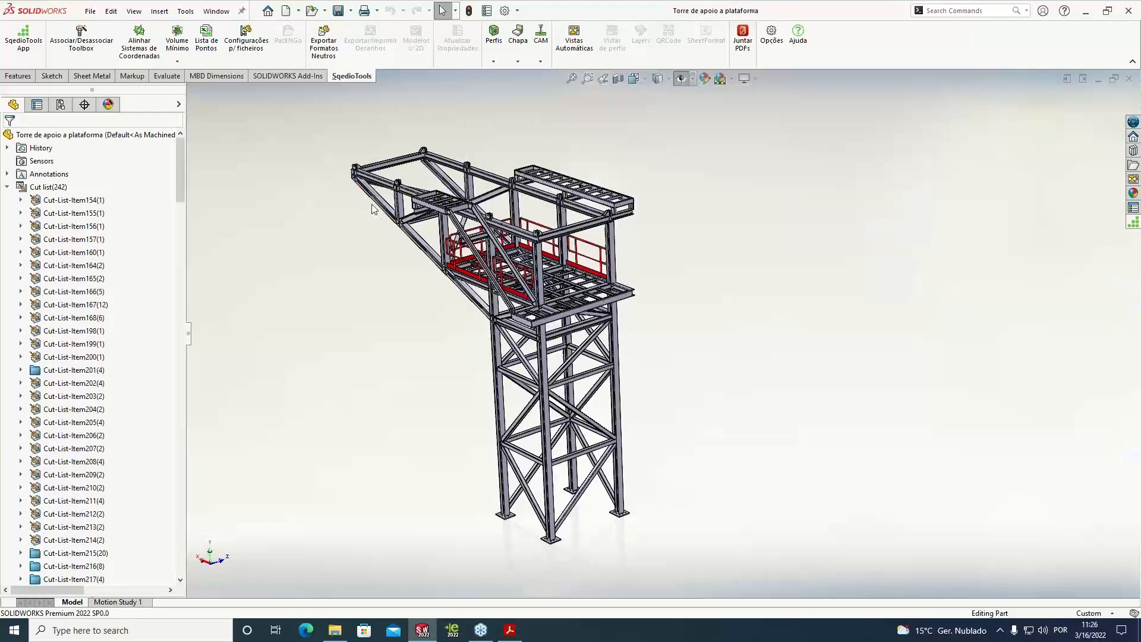
Open the cut-list renaming for the tower and review the new names proposed from the Description property
{"action": "scroll", "coordinate": [366, 261], "scroll_direction": "up", "scroll_amount": 1}
{"action": "scroll", "coordinate": [366, 260], "scroll_direction": "down", "scroll_amount": 1}
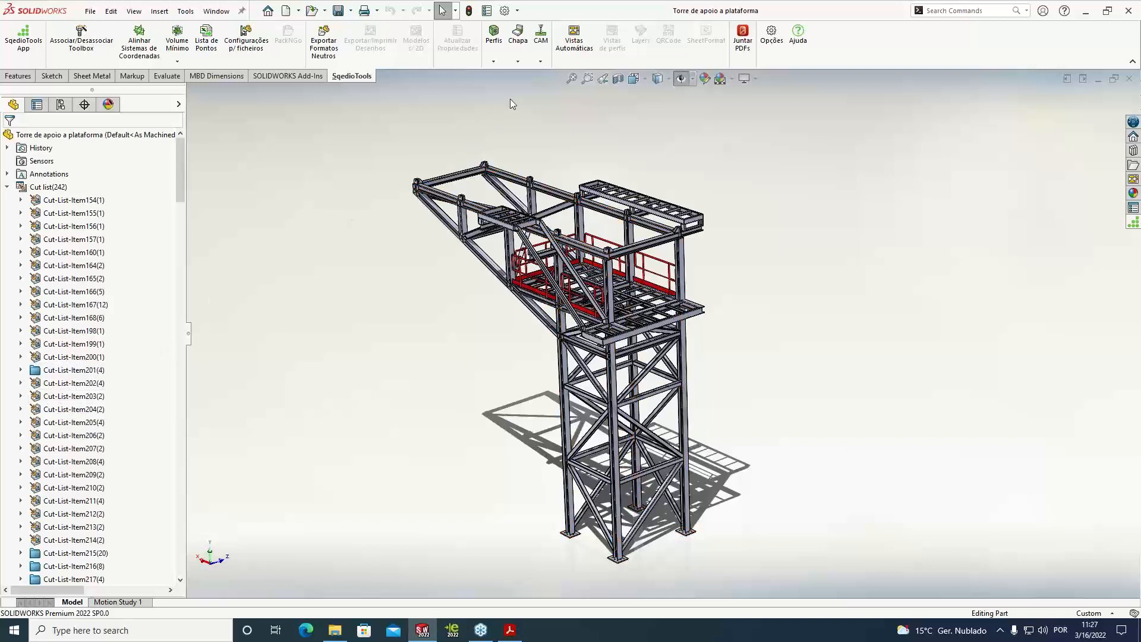
{"action": "left_click", "coordinate": [494, 62]}
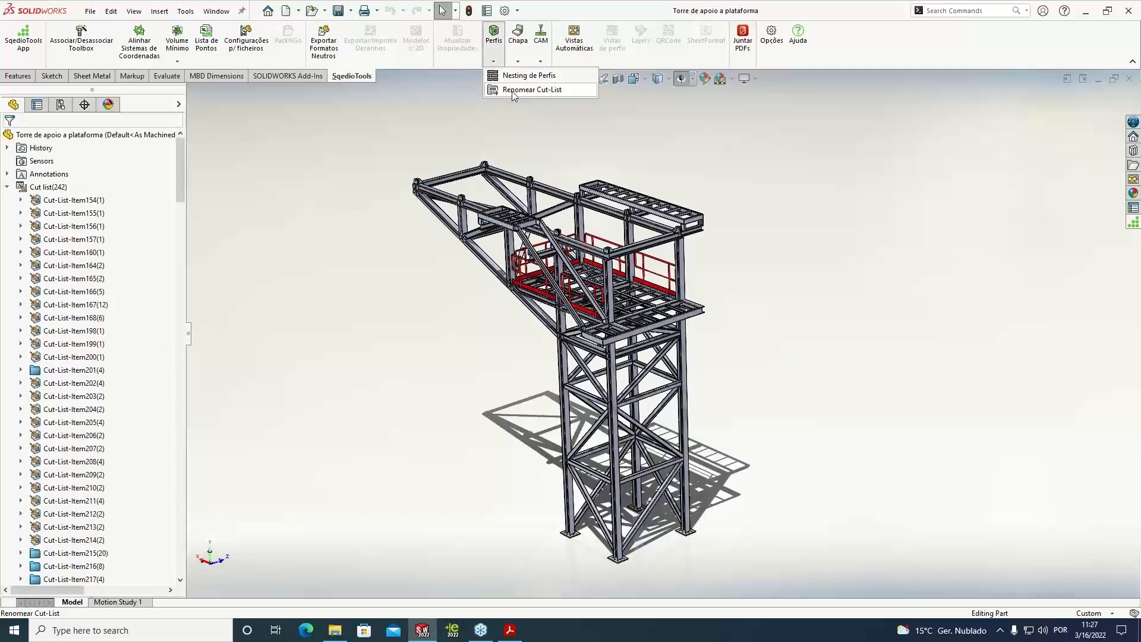
{"action": "left_click", "coordinate": [514, 91]}
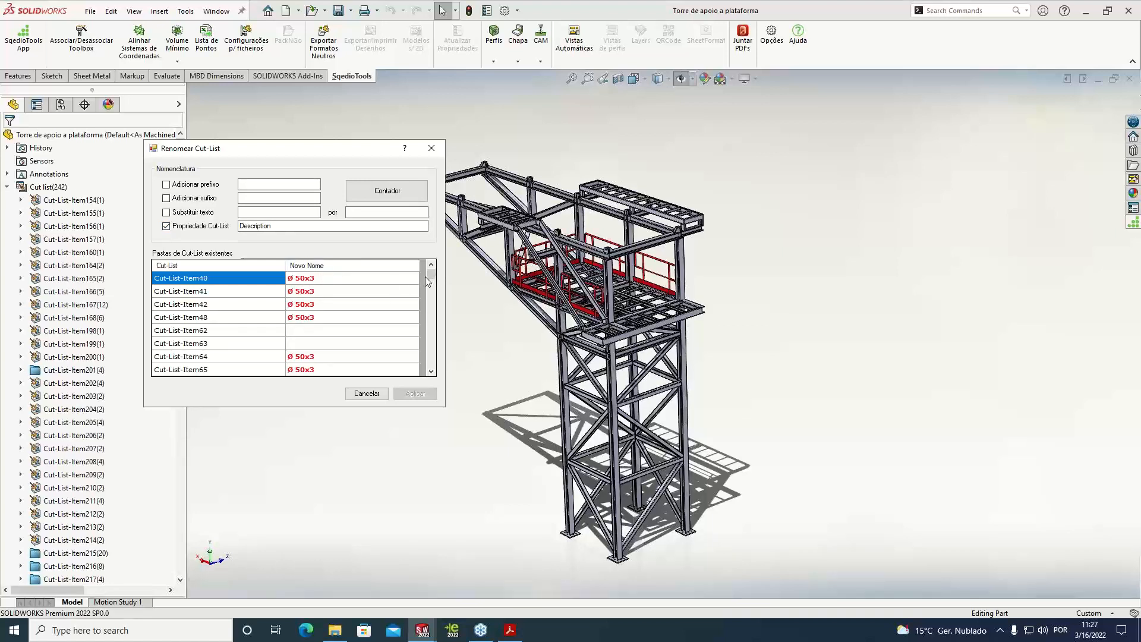
{"action": "left_click_drag", "start_coordinate": [428, 277], "coordinate": [426, 321]}
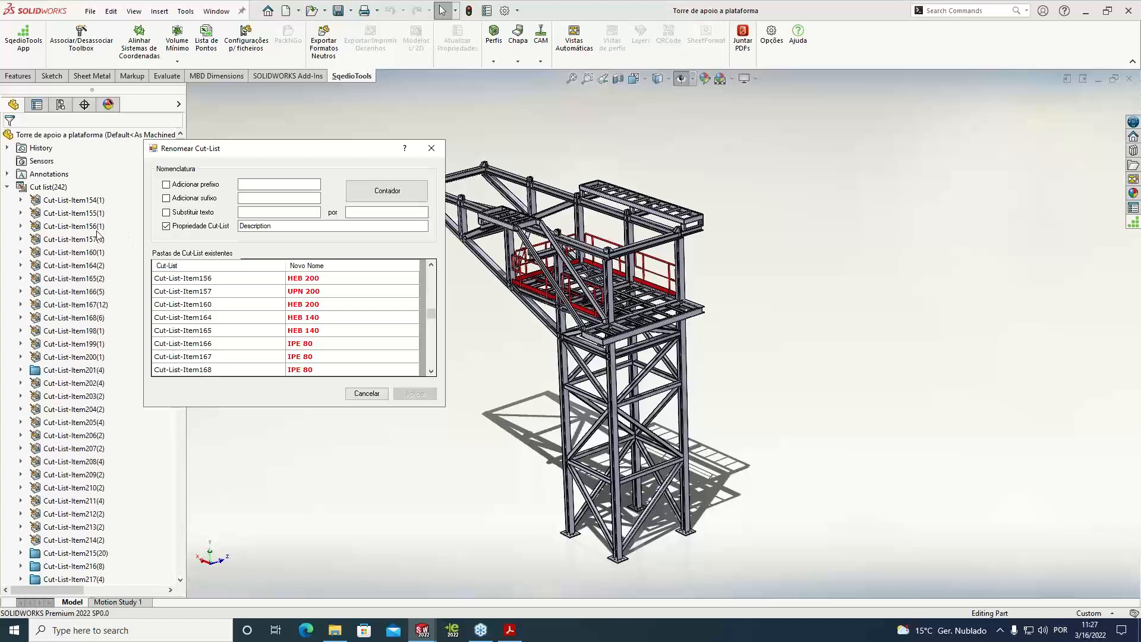
{"action": "left_click_drag", "start_coordinate": [425, 308], "coordinate": [426, 241]}
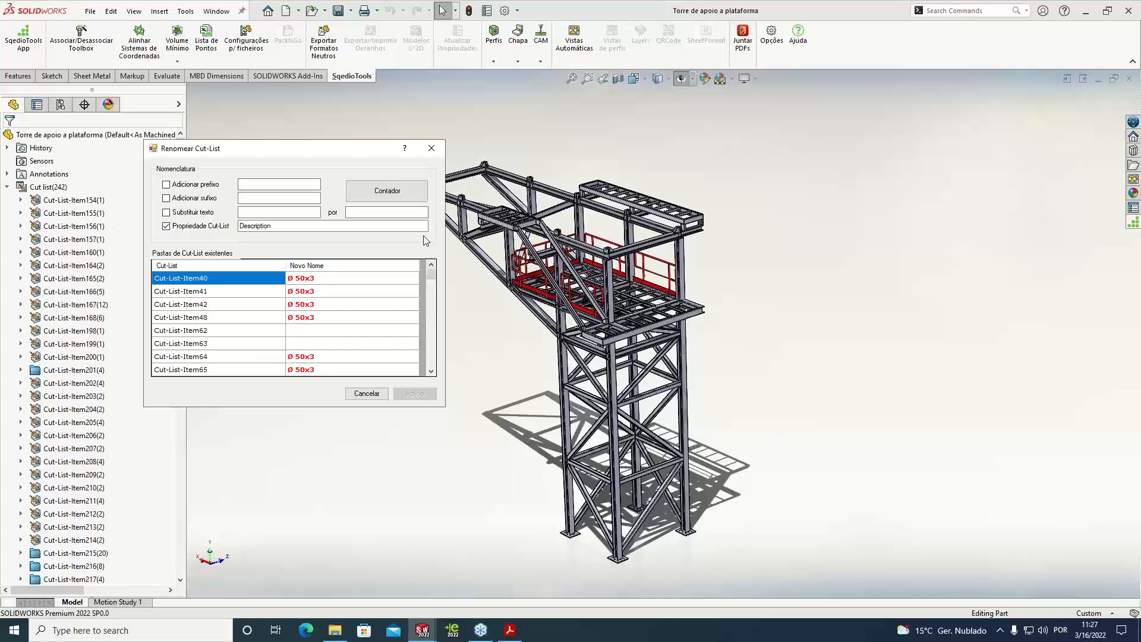
Add a counter to the proposed names, apply the renaming, and check the renamed cut-list items
{"action": "left_click", "coordinate": [392, 202]}
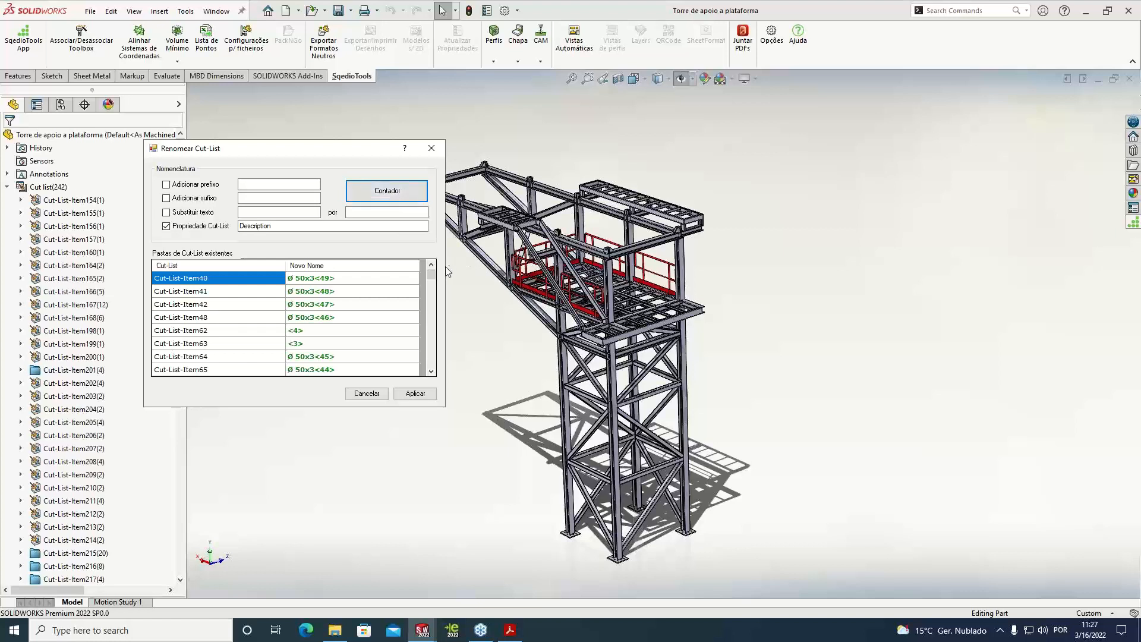
{"action": "left_click_drag", "start_coordinate": [433, 273], "coordinate": [434, 292]}
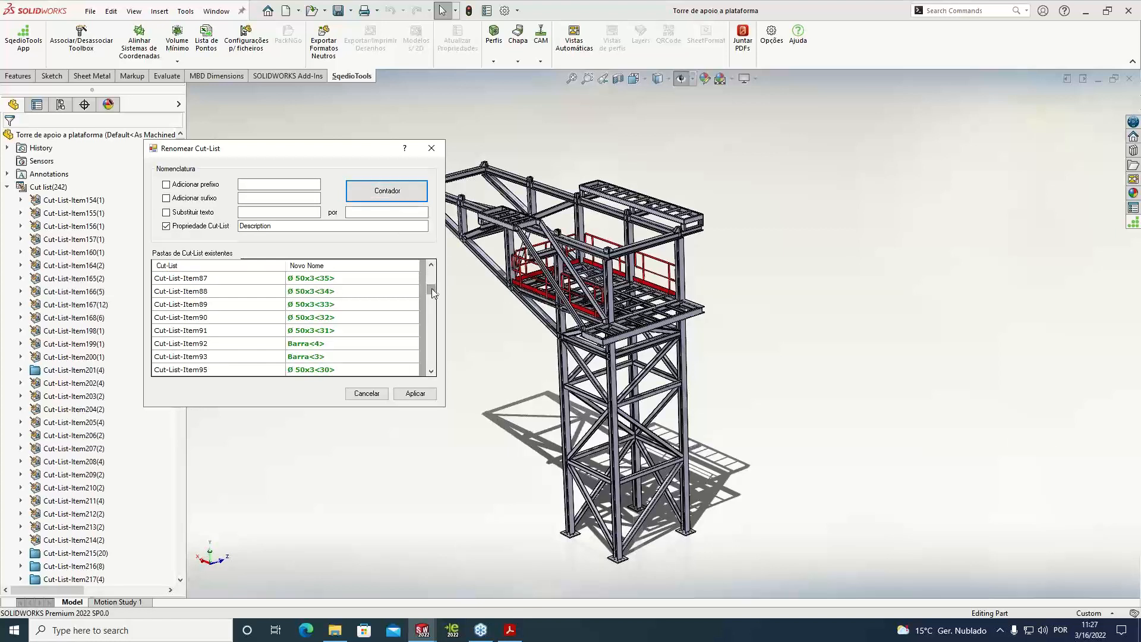
{"action": "left_click_drag", "start_coordinate": [278, 227], "coordinate": [218, 230]}
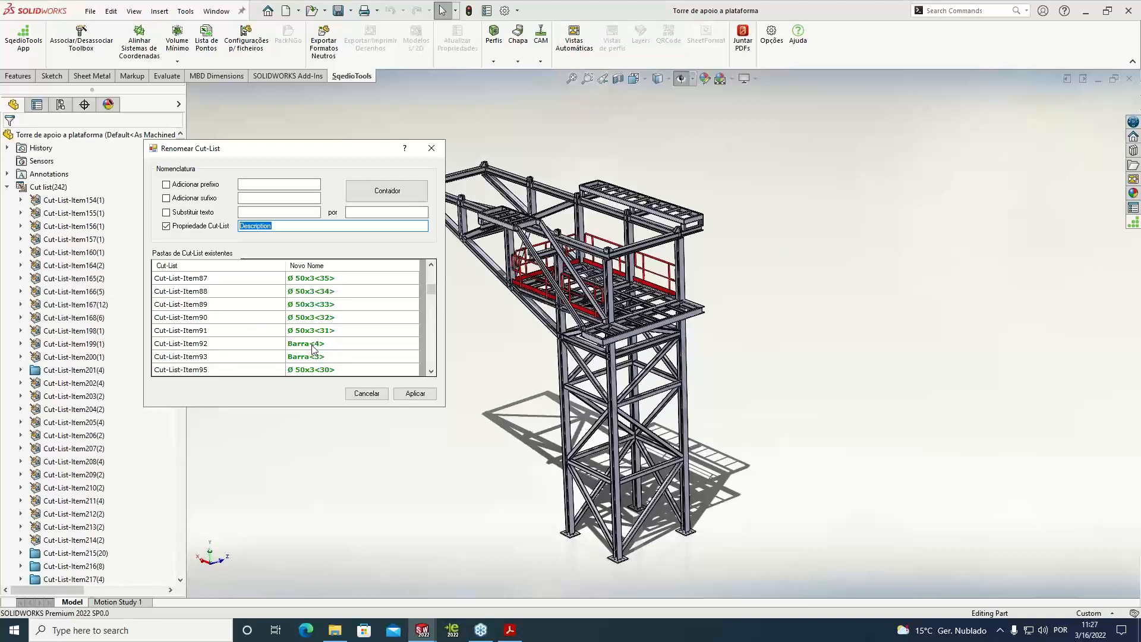
{"action": "scroll", "coordinate": [438, 291], "scroll_direction": "up", "scroll_amount": 5}
{"action": "left_click", "coordinate": [415, 394]}
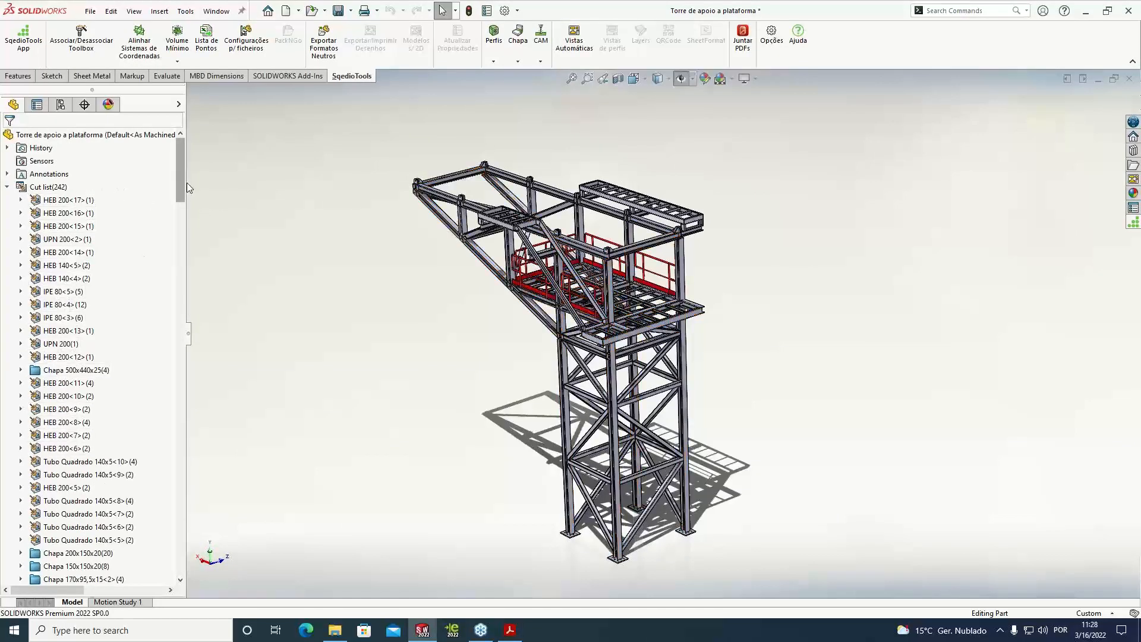
{"action": "left_click_drag", "start_coordinate": [181, 185], "coordinate": [209, 229]}
Activate the Perfis configuration and make a drawing from the part
{"action": "left_click", "coordinate": [60, 106]}
{"action": "double_click", "coordinate": [122, 170]}
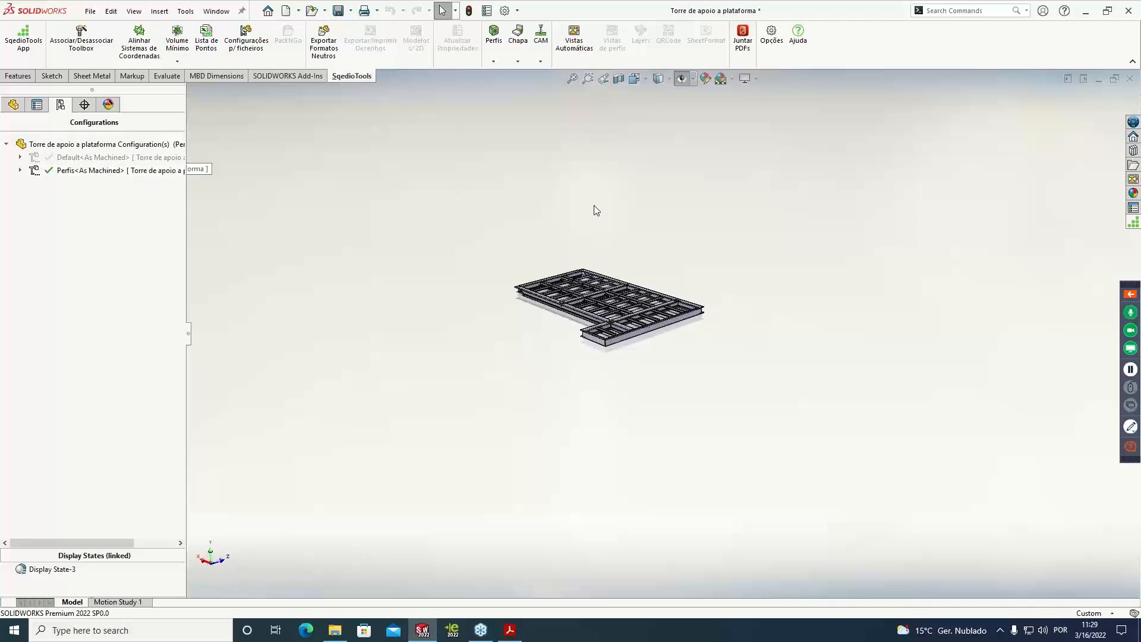
{"action": "middle_click_drag", "start_coordinate": [596, 210], "coordinate": [595, 232]}
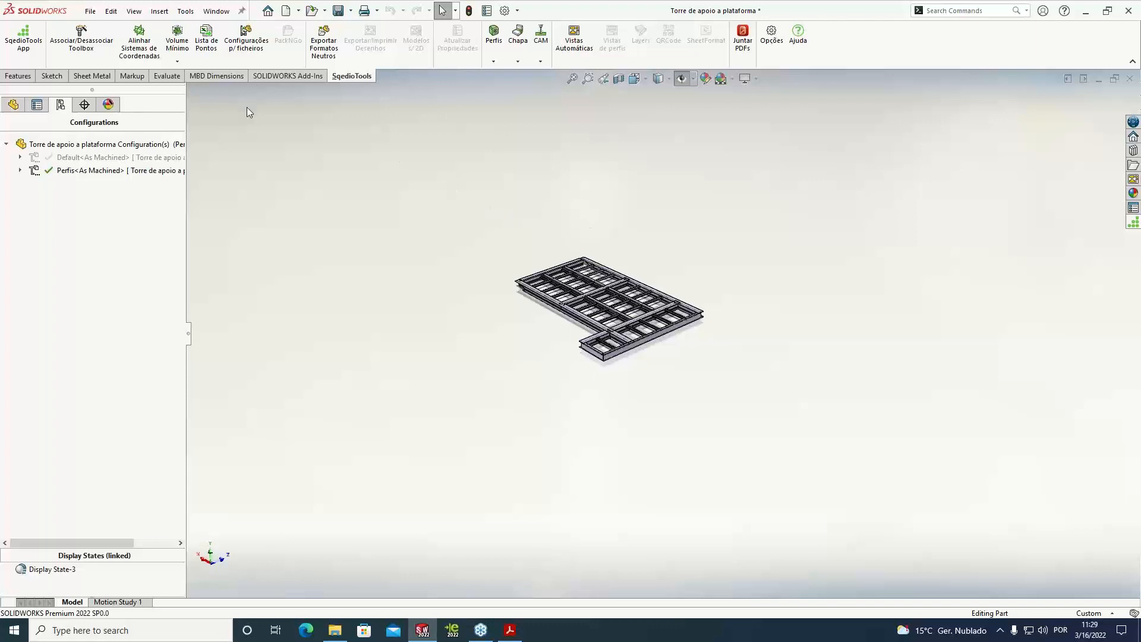
{"action": "left_click", "coordinate": [90, 11]}
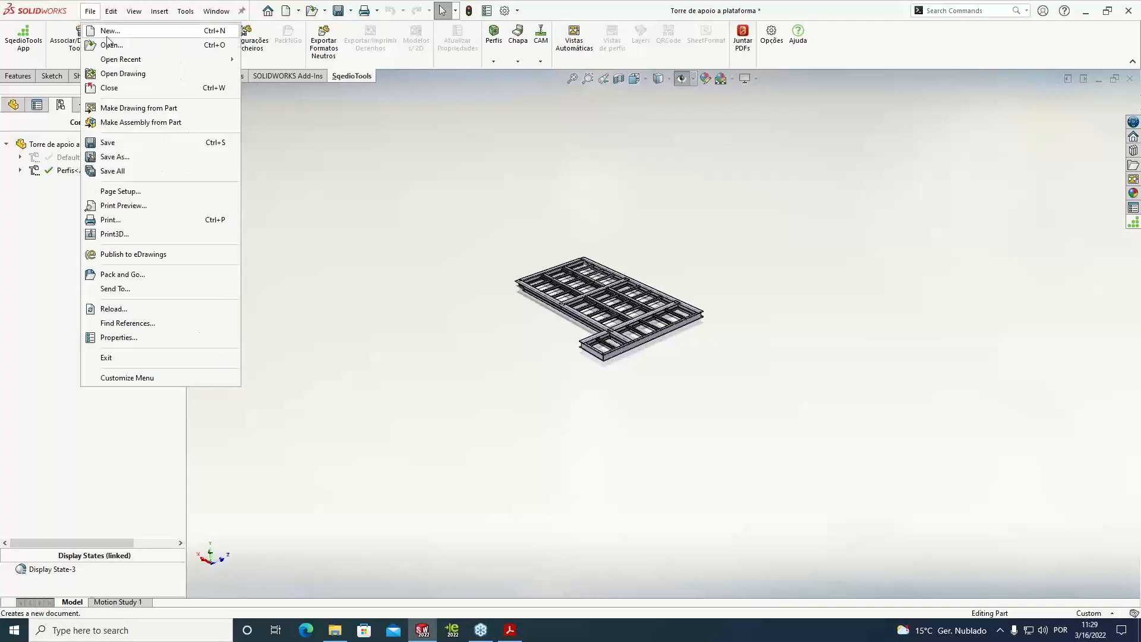
{"action": "left_click", "coordinate": [124, 108]}
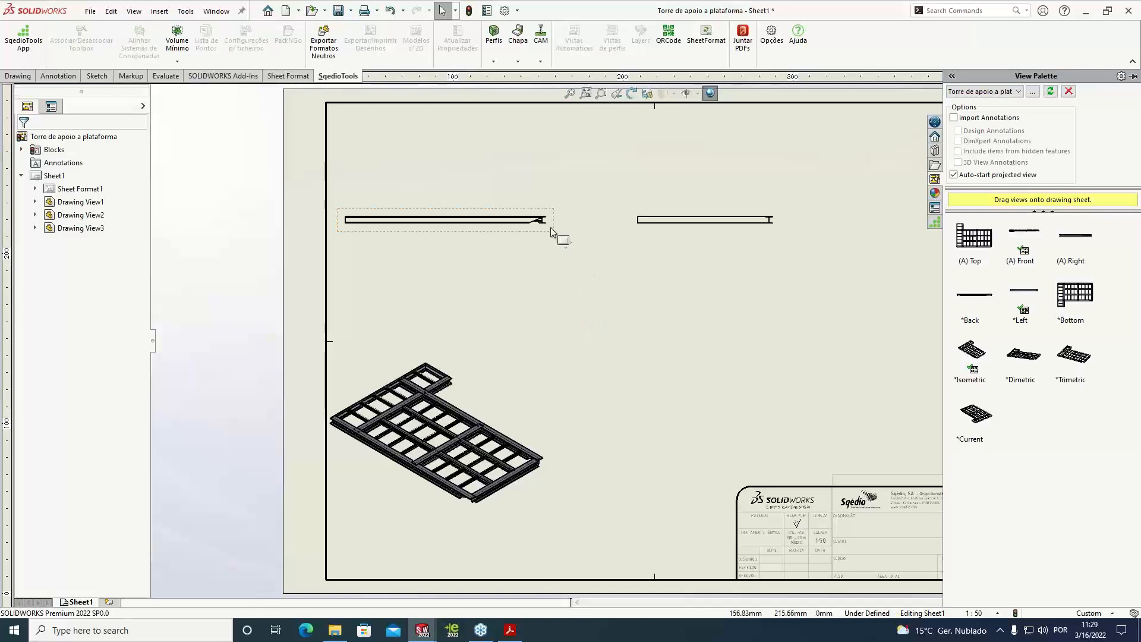
Delete the two orthographic views from the drawing and move the isometric platform view outside the sheet
{"action": "left_click", "coordinate": [551, 227]}
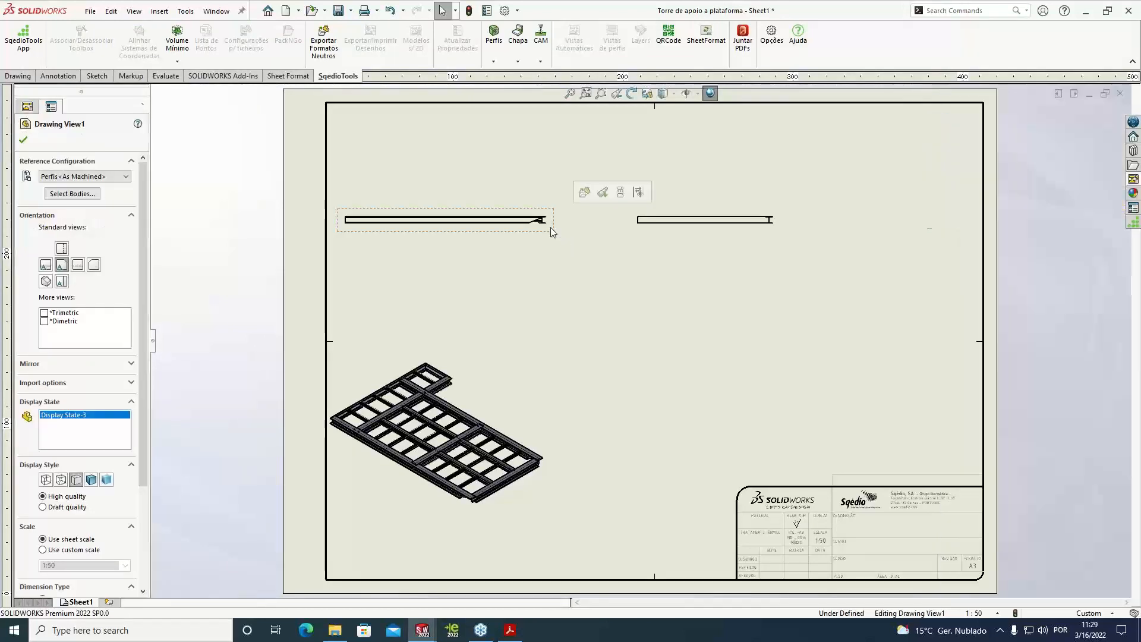
{"action": "key", "text": "Delete"}
{"action": "left_click", "coordinate": [651, 270]}
{"action": "left_click", "coordinate": [643, 235]}
{"action": "key", "text": "Delete"}
{"action": "left_click", "coordinate": [650, 270]}
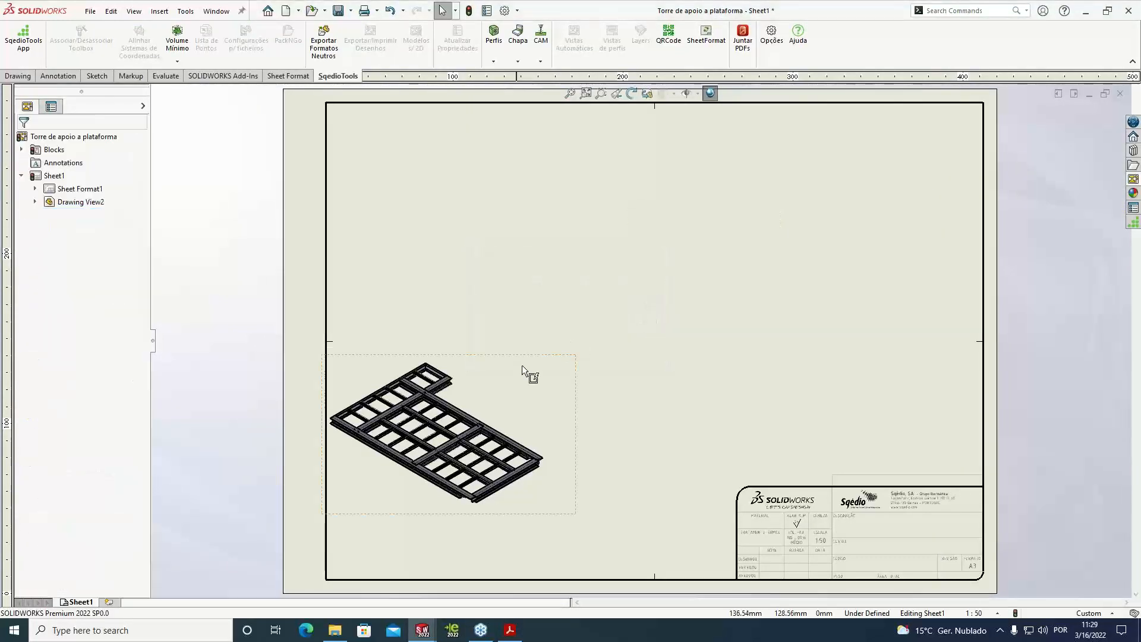
{"action": "left_click_drag", "start_coordinate": [534, 364], "coordinate": [252, 90]}
{"action": "key", "text": "z"}
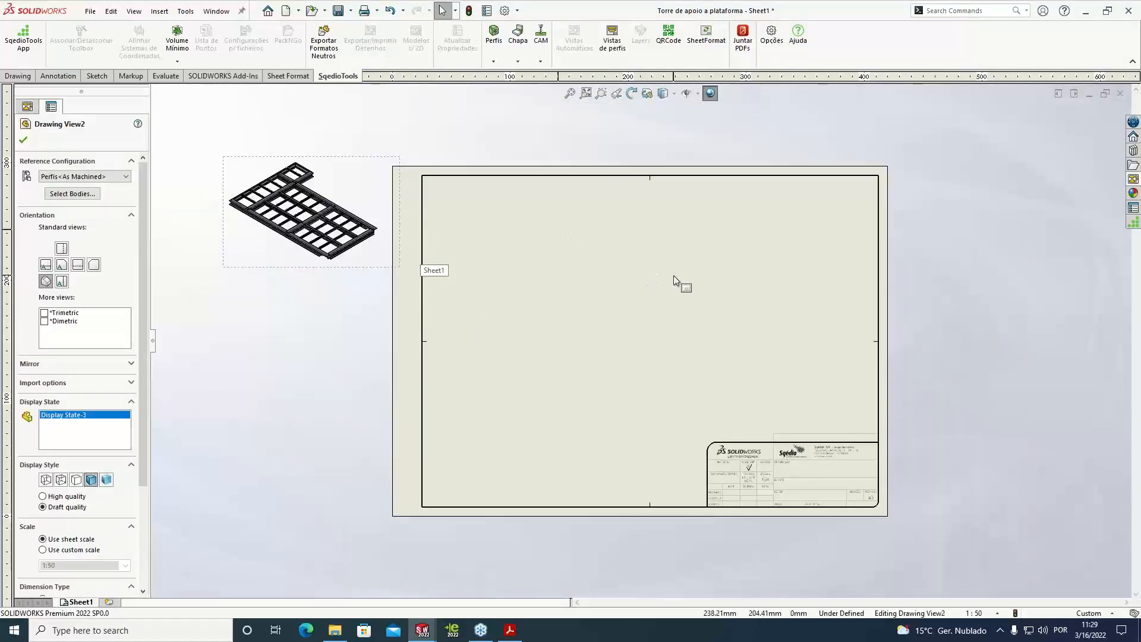
Generate the profile views on the active sheet with 30 mm horizontal and 40 mm vertical spacing, without dimensions
{"action": "left_click", "coordinate": [610, 49]}
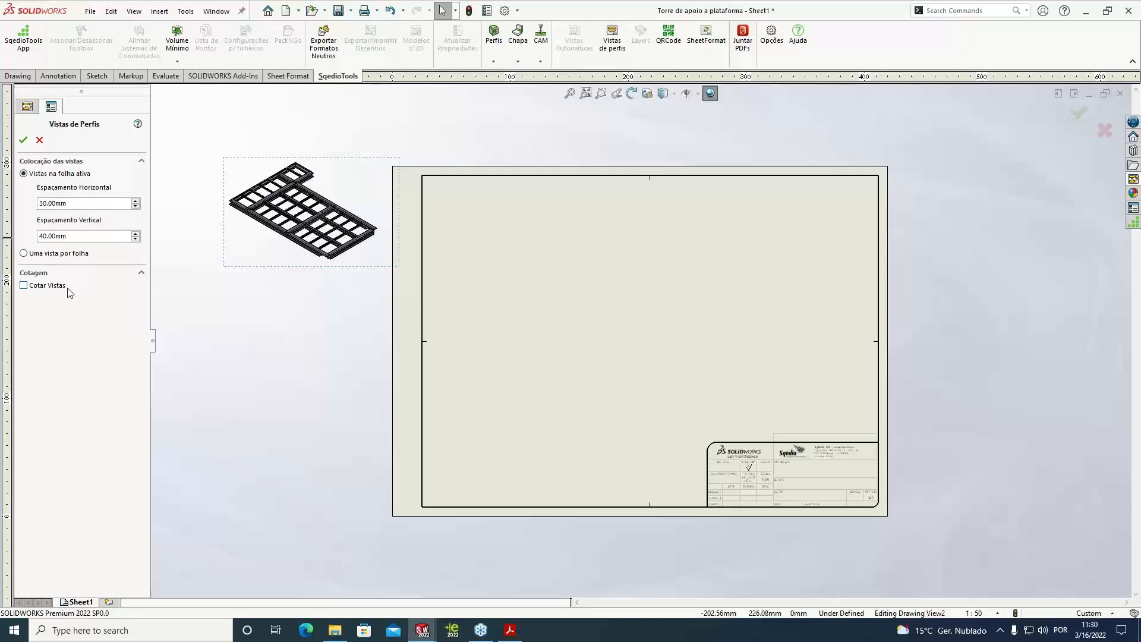
{"action": "left_click", "coordinate": [24, 140]}
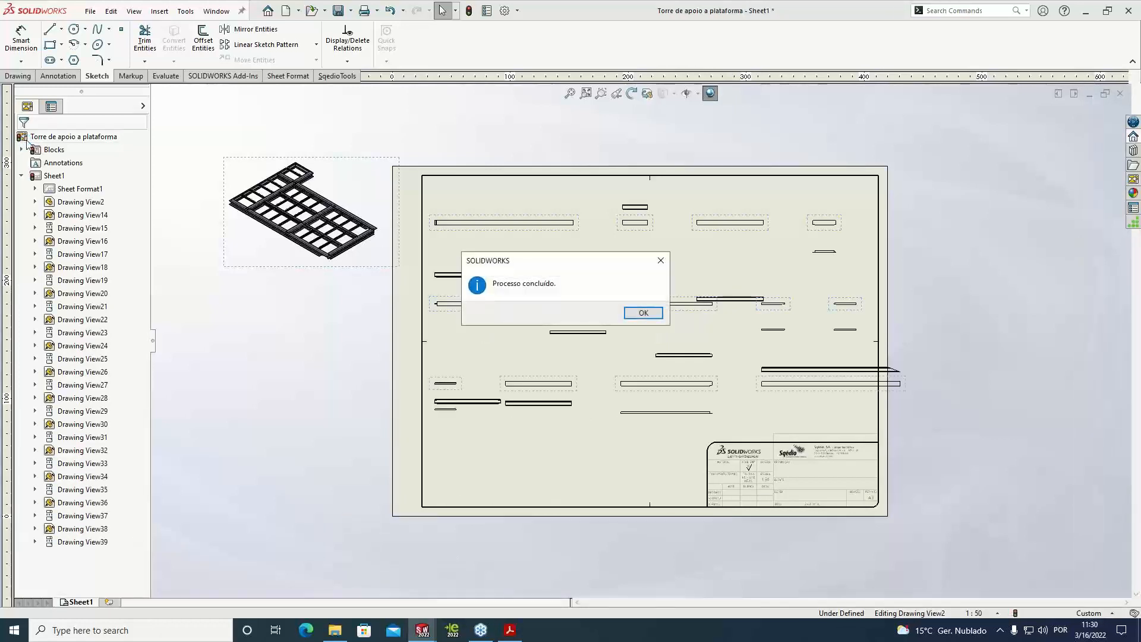
{"action": "left_click", "coordinate": [643, 312]}
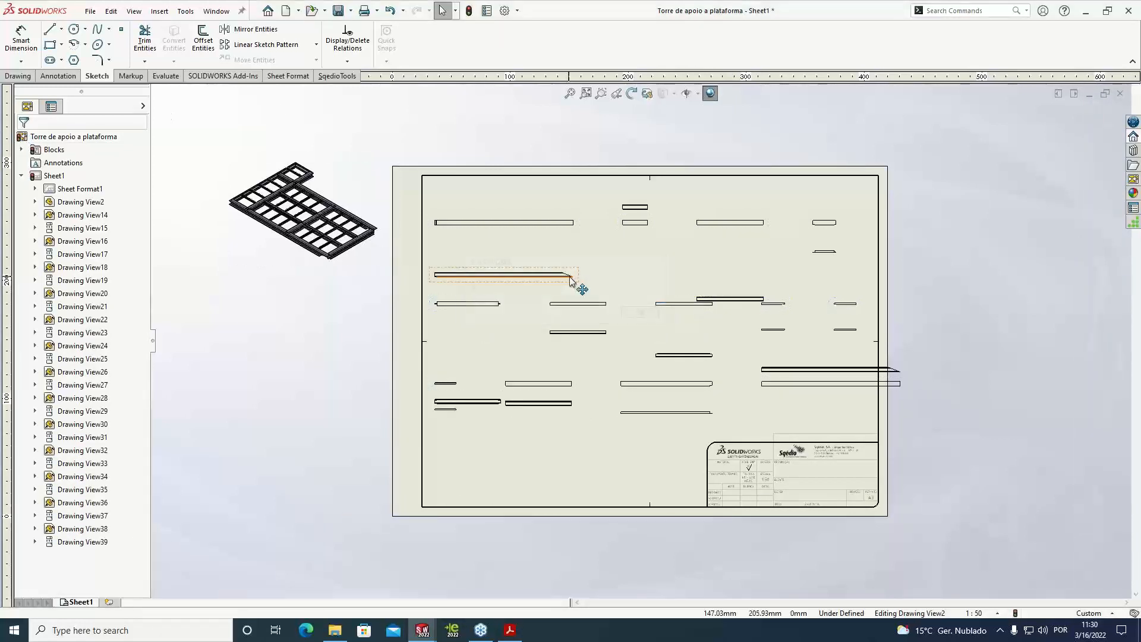
Move the projected views in the first two rows of profiles close beneath their parent views
{"action": "left_click_drag", "start_coordinate": [561, 277], "coordinate": [549, 234]}
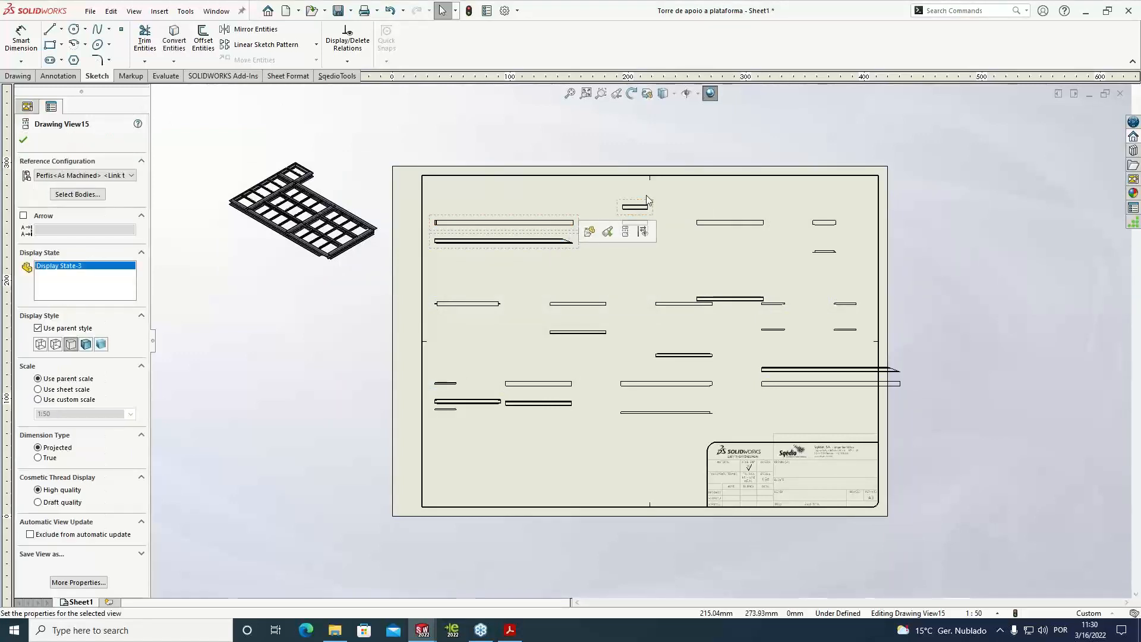
{"action": "left_click_drag", "start_coordinate": [654, 227], "coordinate": [652, 248]}
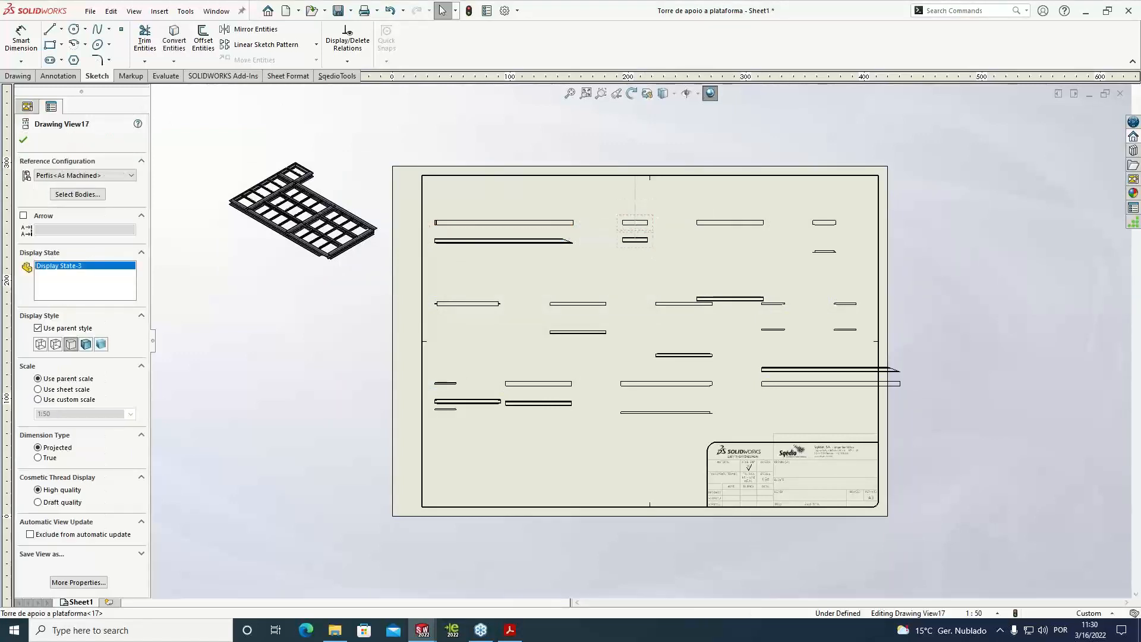
{"action": "mouse_move", "coordinate": [762, 295]}
{"action": "left_mouse_down"}
{"action": "mouse_move", "coordinate": [755, 301]}
{"action": "mouse_move", "coordinate": [734, 240]}
{"action": "left_mouse_up"}
{"action": "left_click_drag", "start_coordinate": [824, 250], "coordinate": [820, 238]}
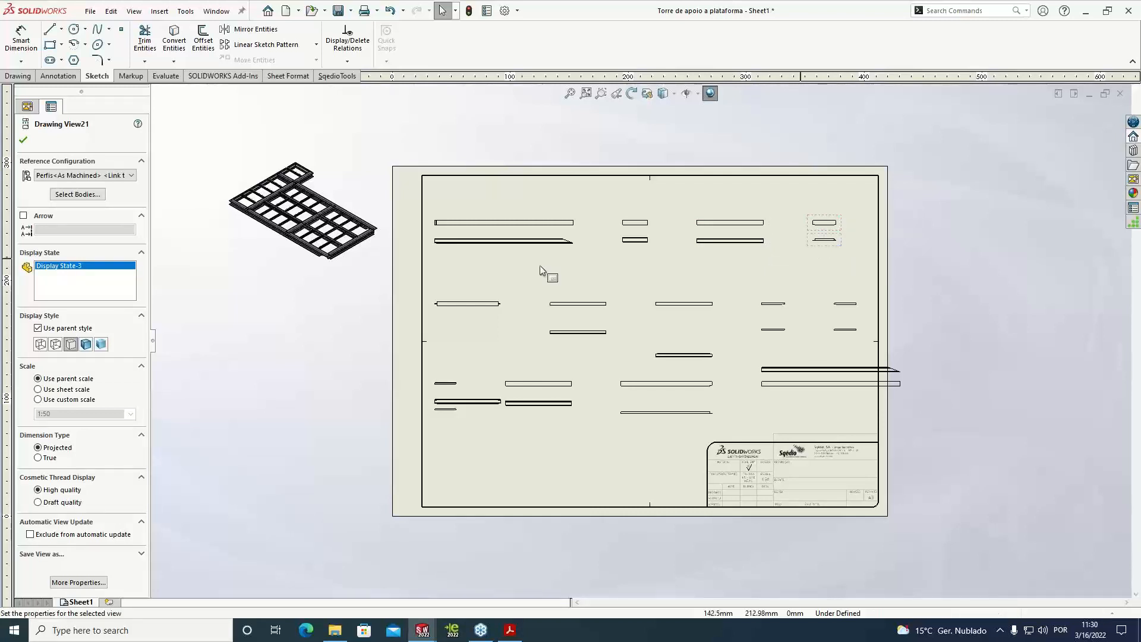
{"action": "left_click_drag", "start_coordinate": [482, 395], "coordinate": [482, 324]}
{"action": "left_click_drag", "start_coordinate": [683, 346], "coordinate": [687, 328]}
Move the overhanging long profile's views into the free area beside the title block and spread the third-row pairs to the right
{"action": "mouse_move", "coordinate": [770, 389]}
{"action": "left_mouse_down"}
{"action": "mouse_move", "coordinate": [828, 402]}
{"action": "mouse_move", "coordinate": [560, 475]}
{"action": "mouse_move", "coordinate": [565, 491]}
{"action": "left_mouse_up"}
{"action": "left_click_drag", "start_coordinate": [604, 382], "coordinate": [587, 451]}
{"action": "left_click", "coordinate": [588, 450]}
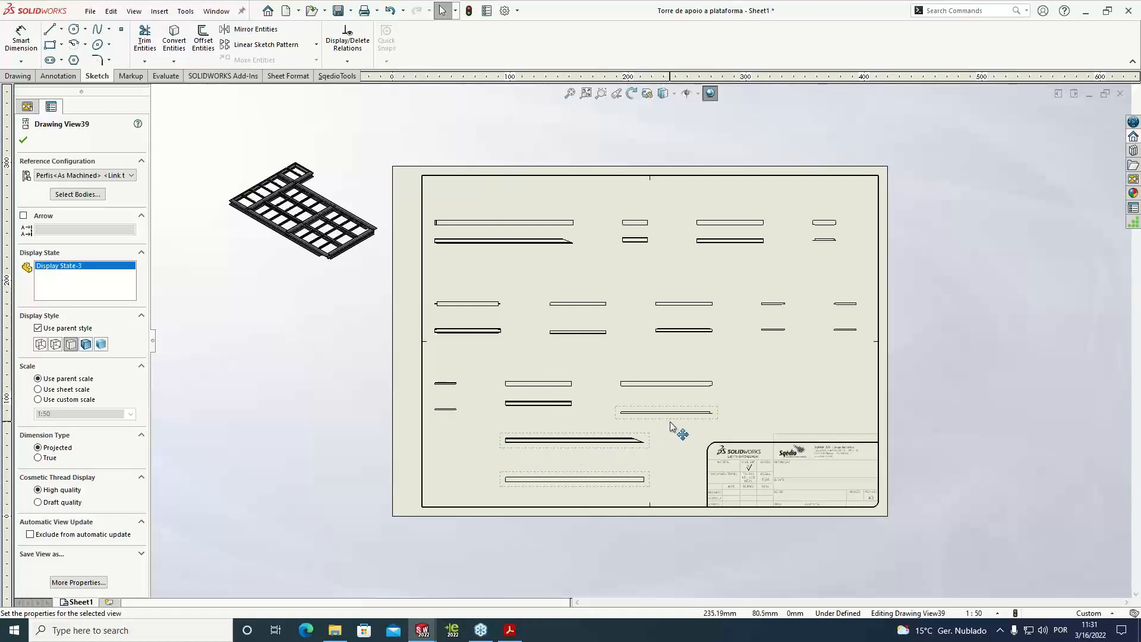
{"action": "left_click", "coordinate": [743, 409]}
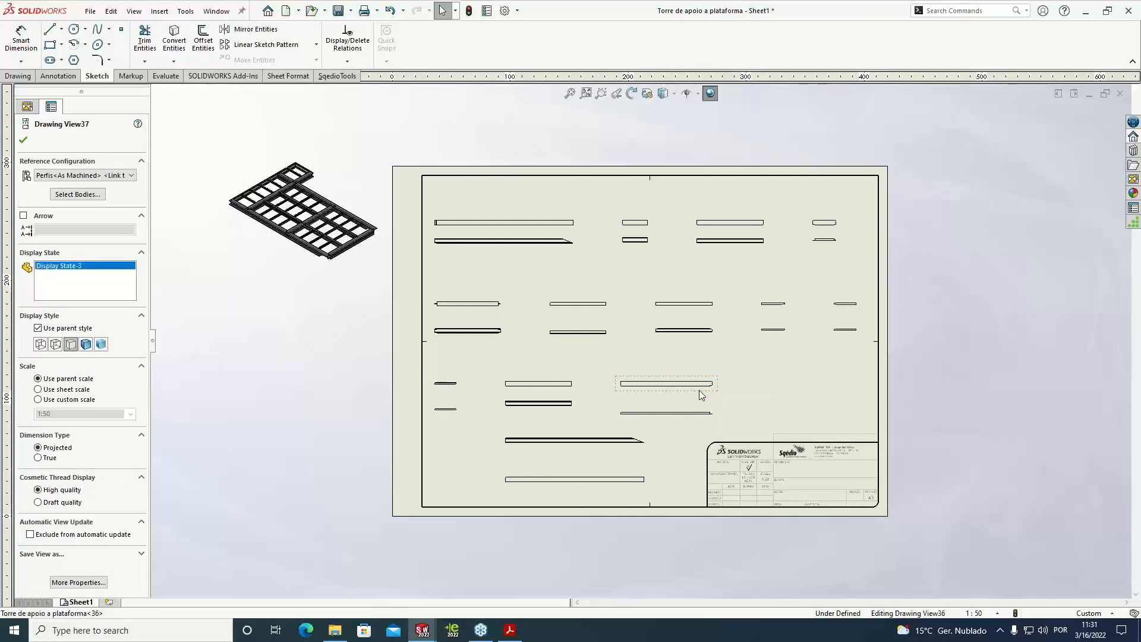
{"action": "left_click_drag", "start_coordinate": [684, 393], "coordinate": [782, 393]}
{"action": "left_click_drag", "start_coordinate": [580, 400], "coordinate": [658, 400]}
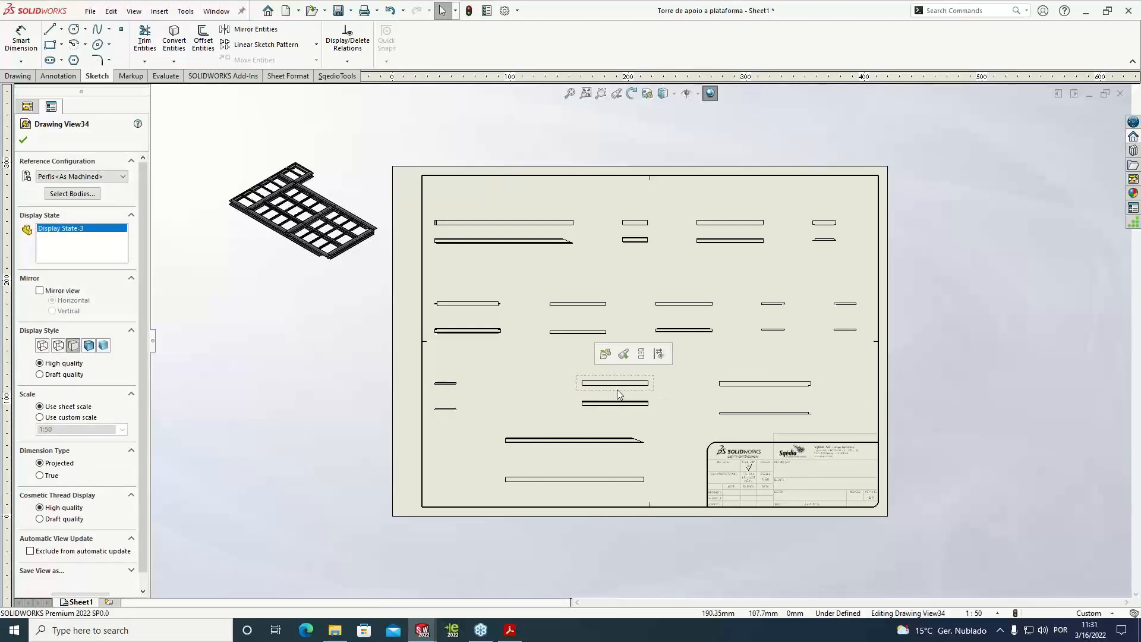
{"action": "left_click", "coordinate": [533, 354]}
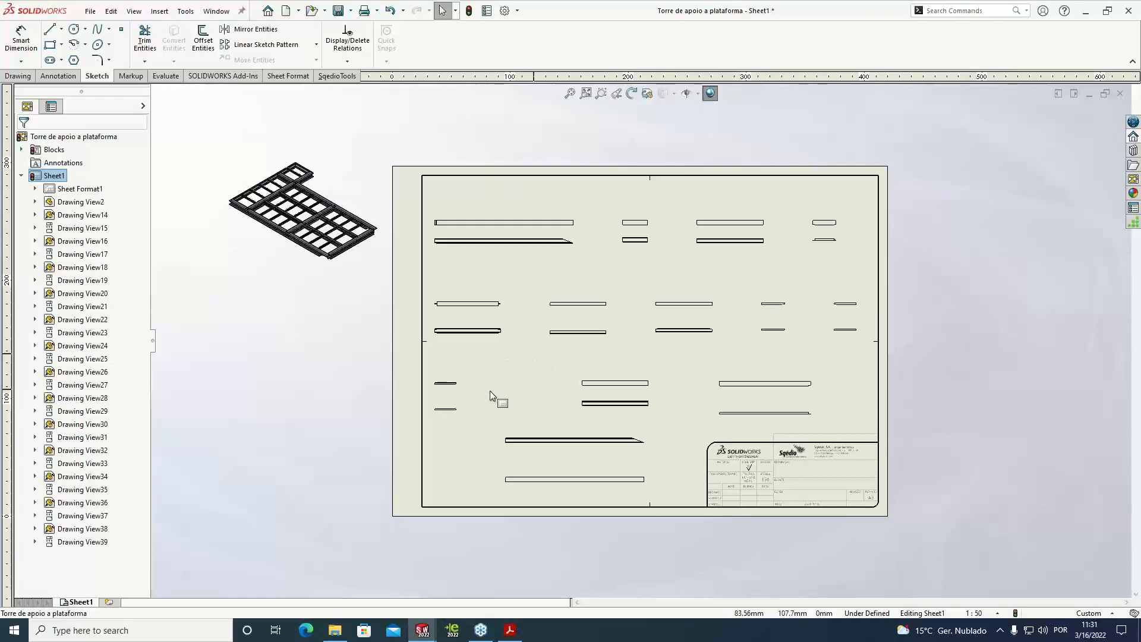
Add an isometric projected view beside the short profile at the start of the third row
{"action": "scroll", "coordinate": [486, 392], "scroll_direction": "down", "scroll_amount": 1}
{"action": "scroll", "coordinate": [487, 392], "scroll_direction": "up", "scroll_amount": 1}
{"action": "scroll", "coordinate": [486, 393], "scroll_direction": "down", "scroll_amount": 6}
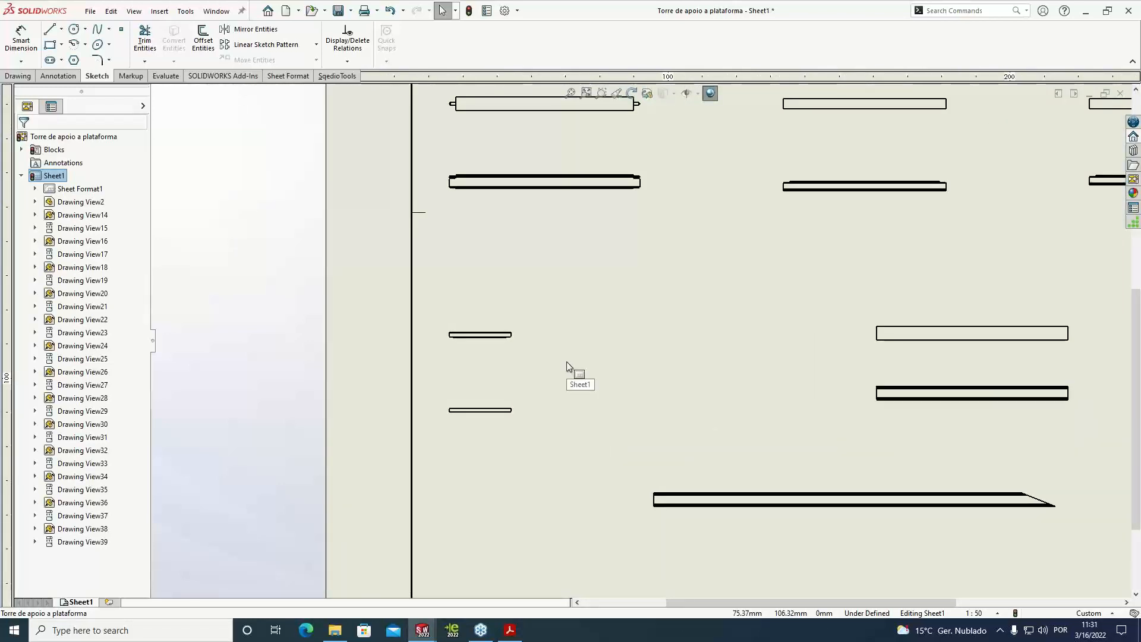
{"action": "scroll", "coordinate": [550, 362], "scroll_direction": "down", "scroll_amount": 3}
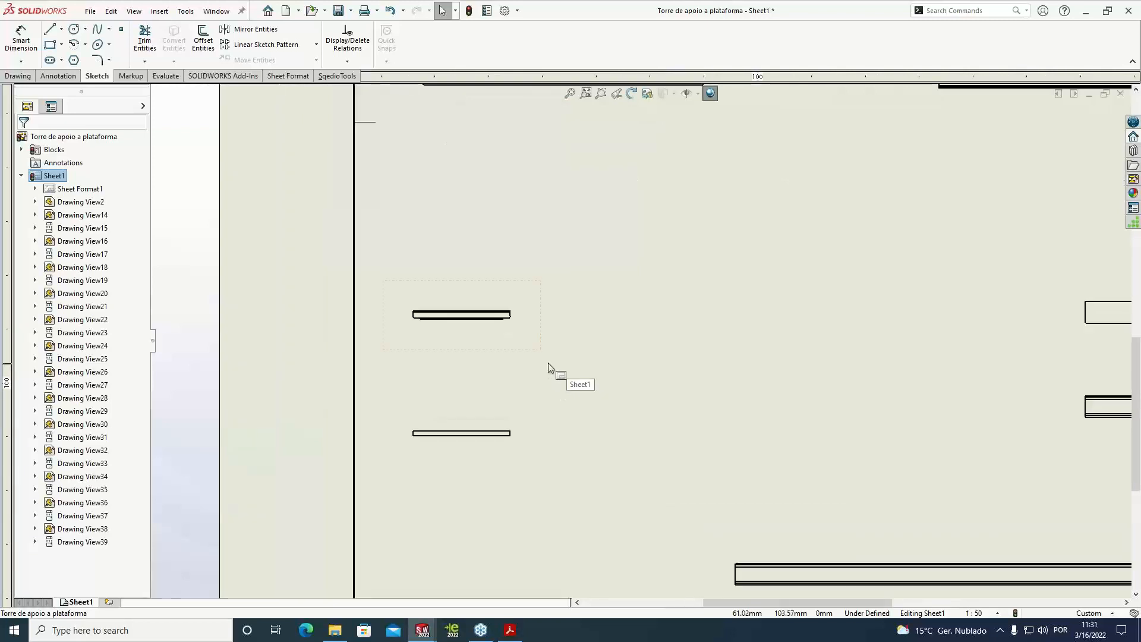
{"action": "left_click_drag", "start_coordinate": [523, 366], "coordinate": [521, 378]}
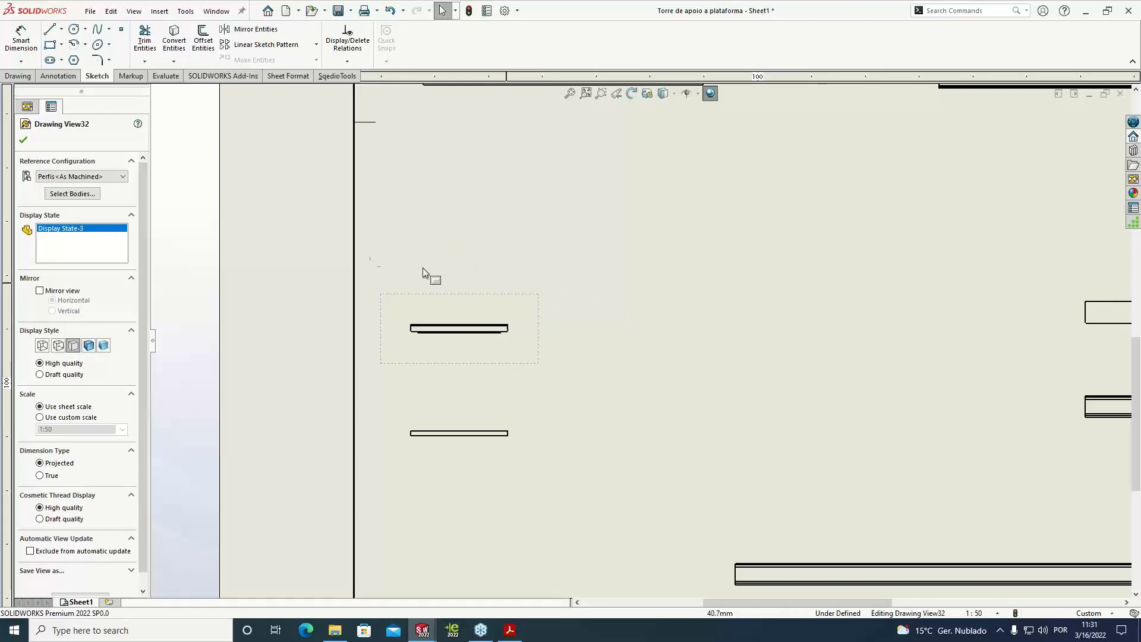
{"action": "left_click", "coordinate": [29, 78]}
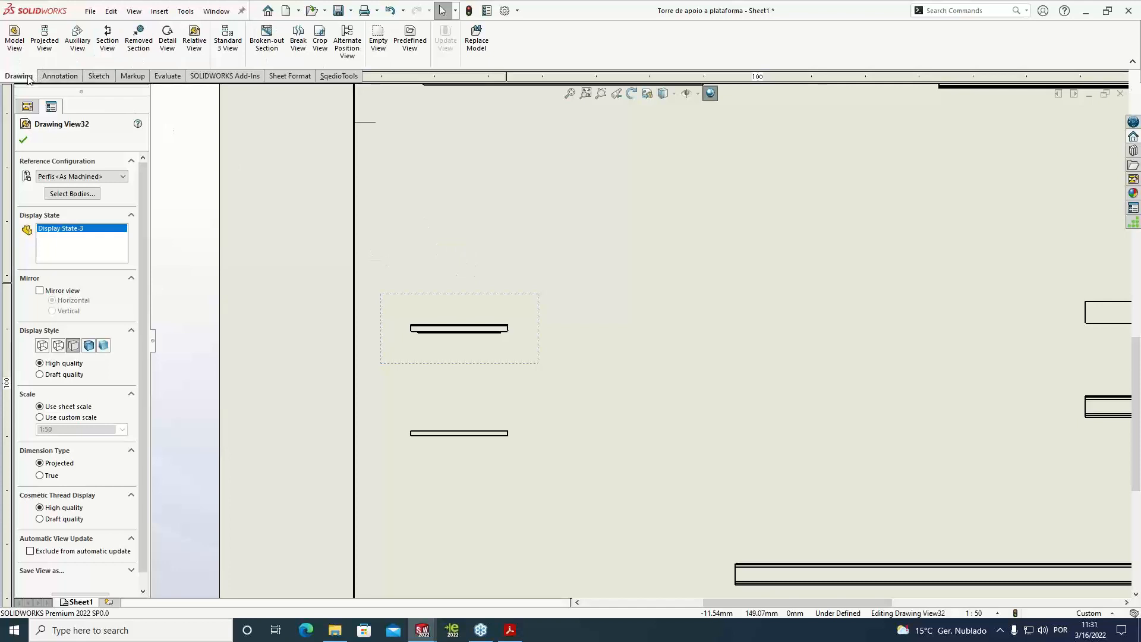
{"action": "left_click", "coordinate": [50, 54]}
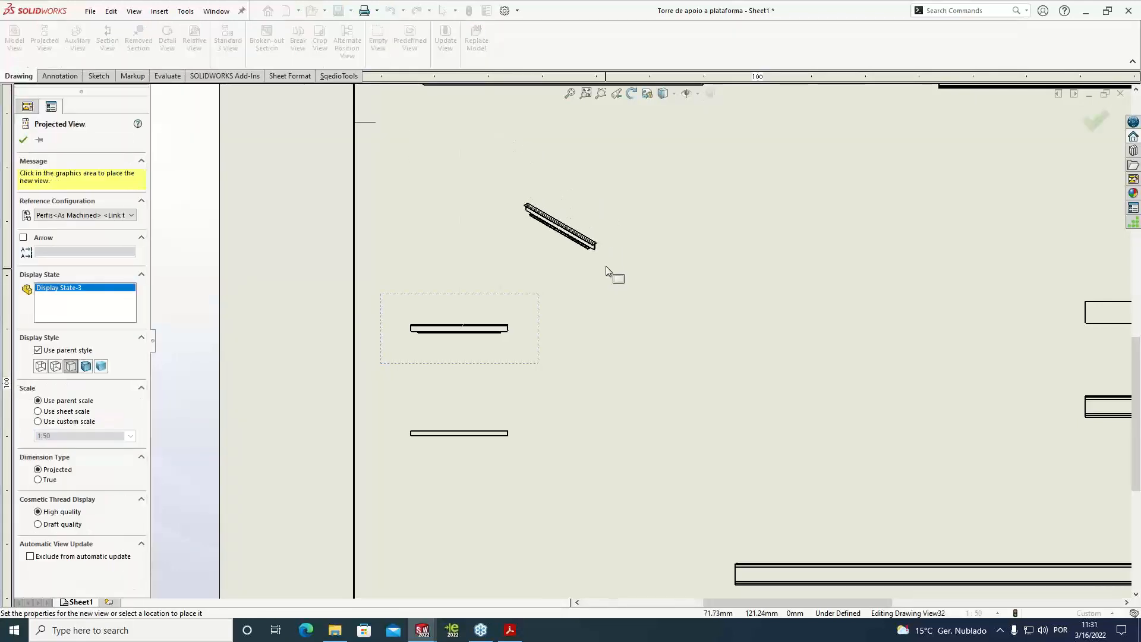
{"action": "left_click", "coordinate": [585, 306]}
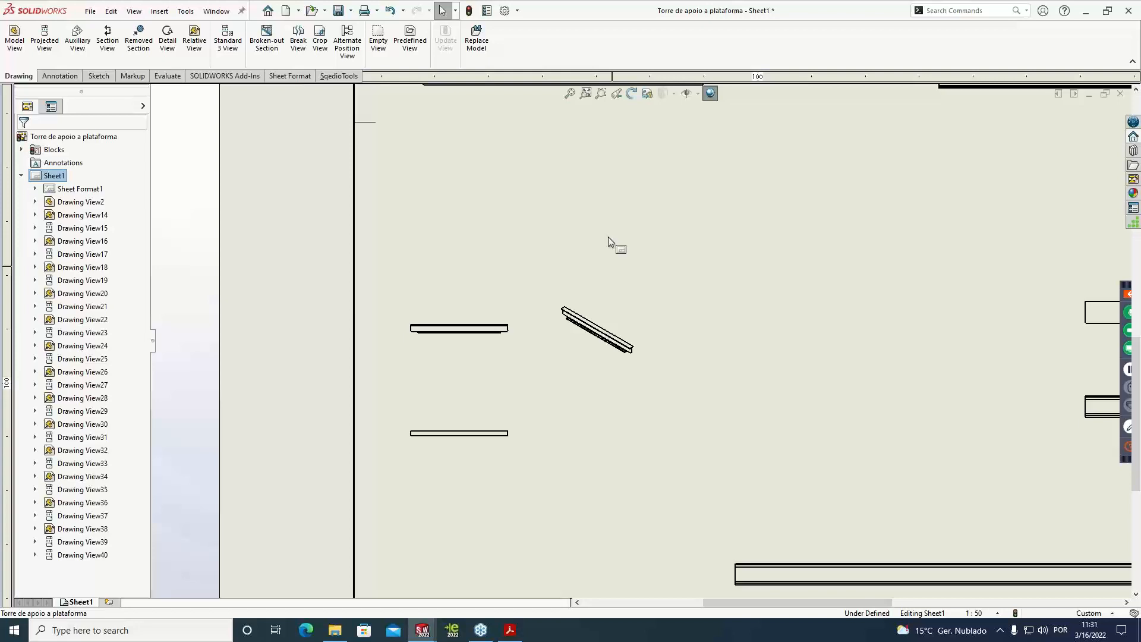
Dimension the overall length of the long profile at the start of the first row, placing the dimension above its upper view
{"action": "scroll", "coordinate": [608, 235], "scroll_direction": "up", "scroll_amount": 4}
{"action": "scroll", "coordinate": [886, 268], "scroll_direction": "up", "scroll_amount": 3}
{"action": "scroll", "coordinate": [879, 262], "scroll_direction": "down", "scroll_amount": 3}
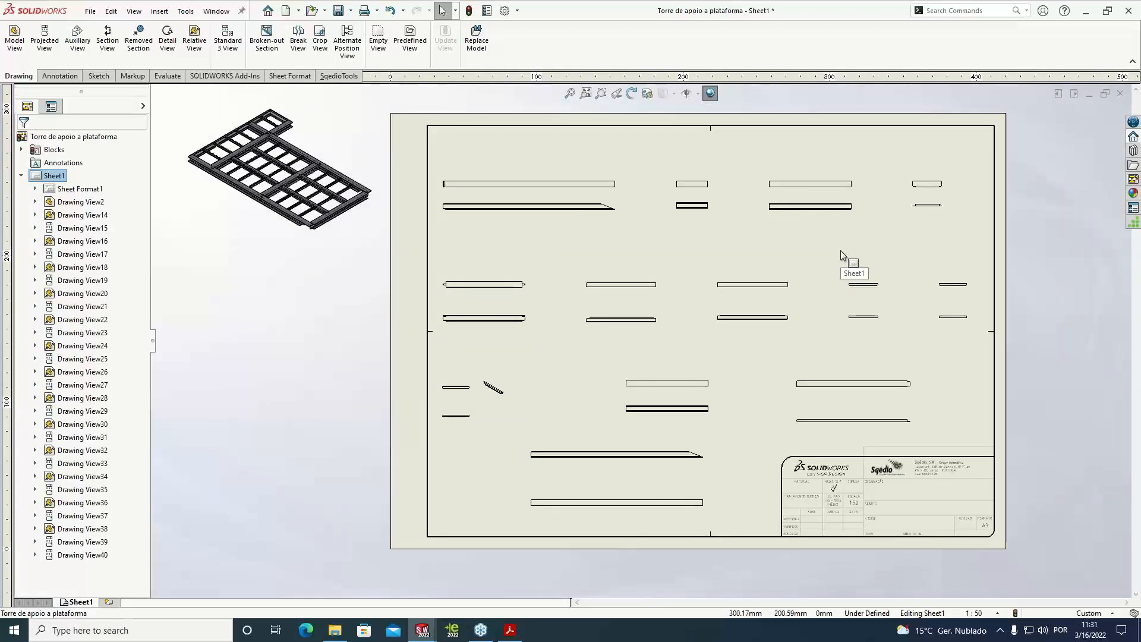
{"action": "scroll", "coordinate": [509, 196], "scroll_direction": "down", "scroll_amount": 4}
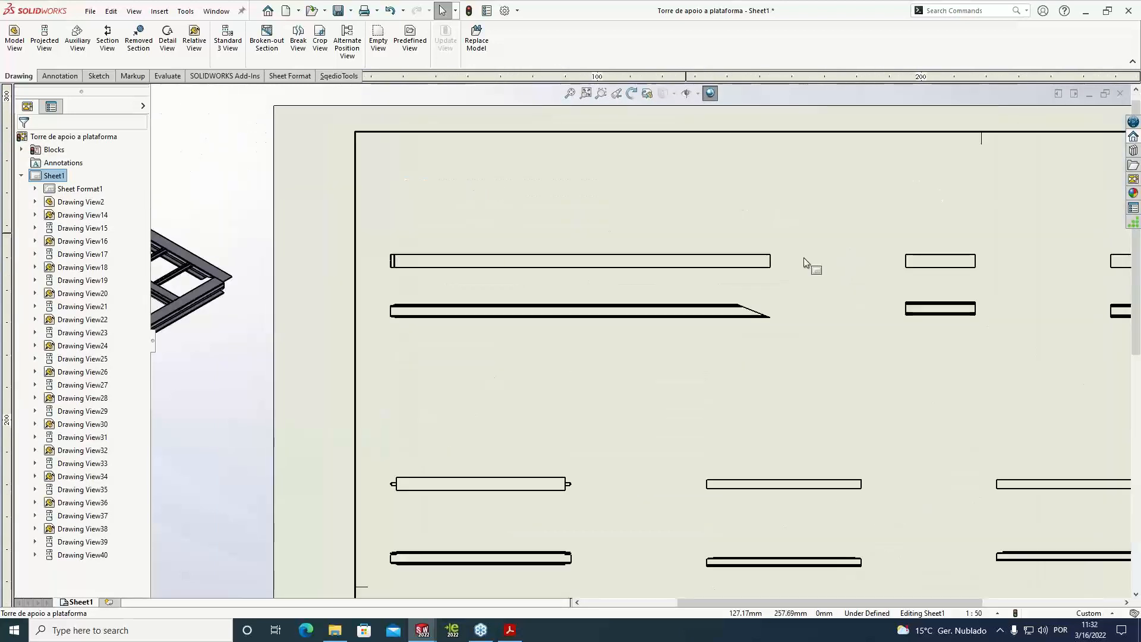
{"action": "scroll", "coordinate": [603, 237], "scroll_direction": "down", "scroll_amount": 3}
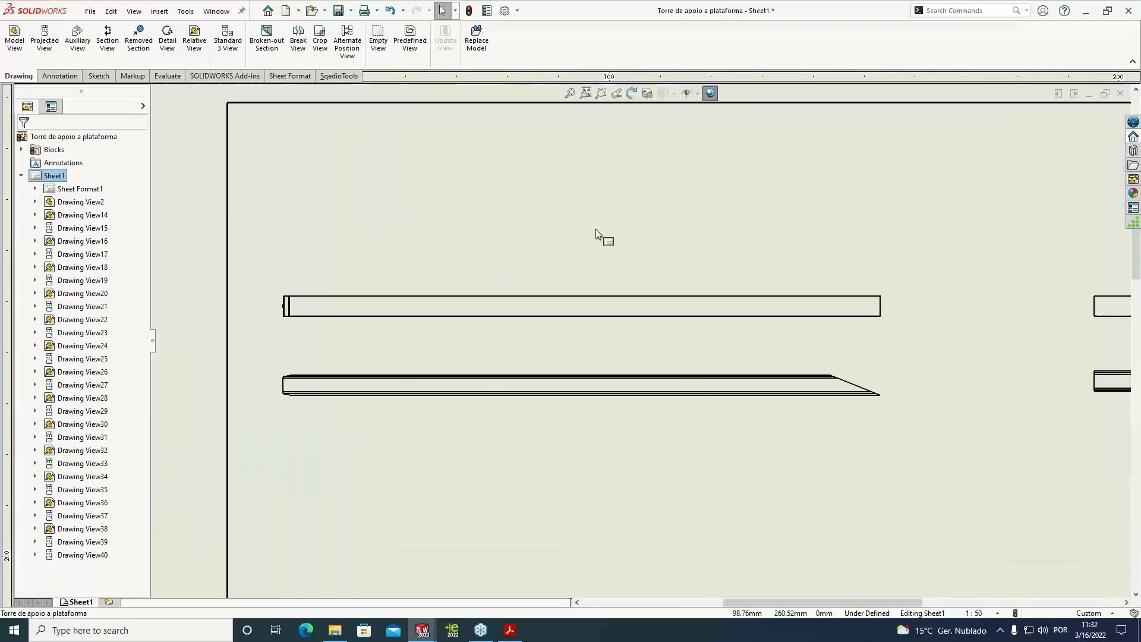
{"action": "left_click", "coordinate": [59, 77]}
{"action": "left_click", "coordinate": [21, 39]}
{"action": "scroll", "coordinate": [173, 295], "scroll_direction": "down", "scroll_amount": 1}
{"action": "scroll", "coordinate": [311, 313], "scroll_direction": "down", "scroll_amount": 4}
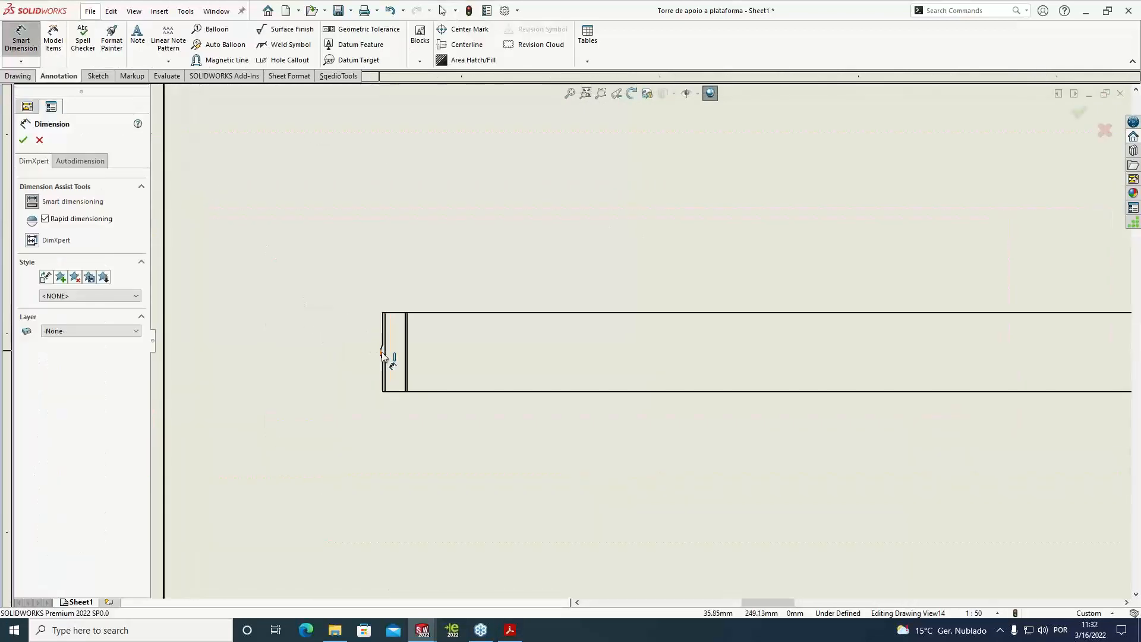
{"action": "left_click", "coordinate": [383, 355]}
{"action": "scroll", "coordinate": [421, 338], "scroll_direction": "up", "scroll_amount": 6}
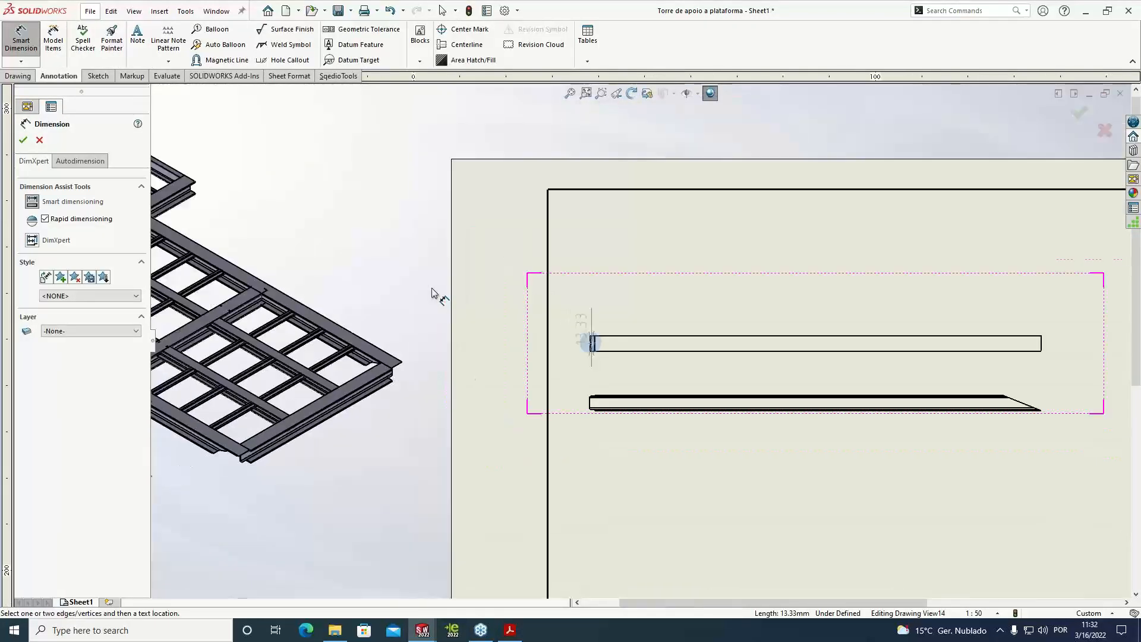
{"action": "scroll", "coordinate": [803, 326], "scroll_direction": "down", "scroll_amount": 2}
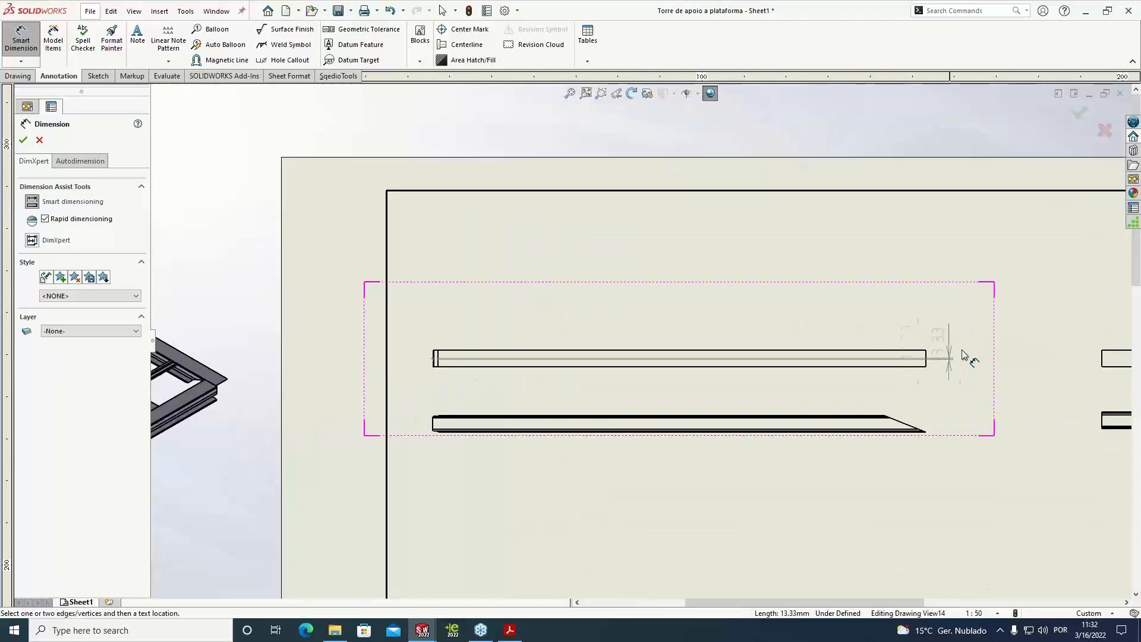
{"action": "left_click", "coordinate": [925, 356]}
{"action": "left_click", "coordinate": [688, 309]}
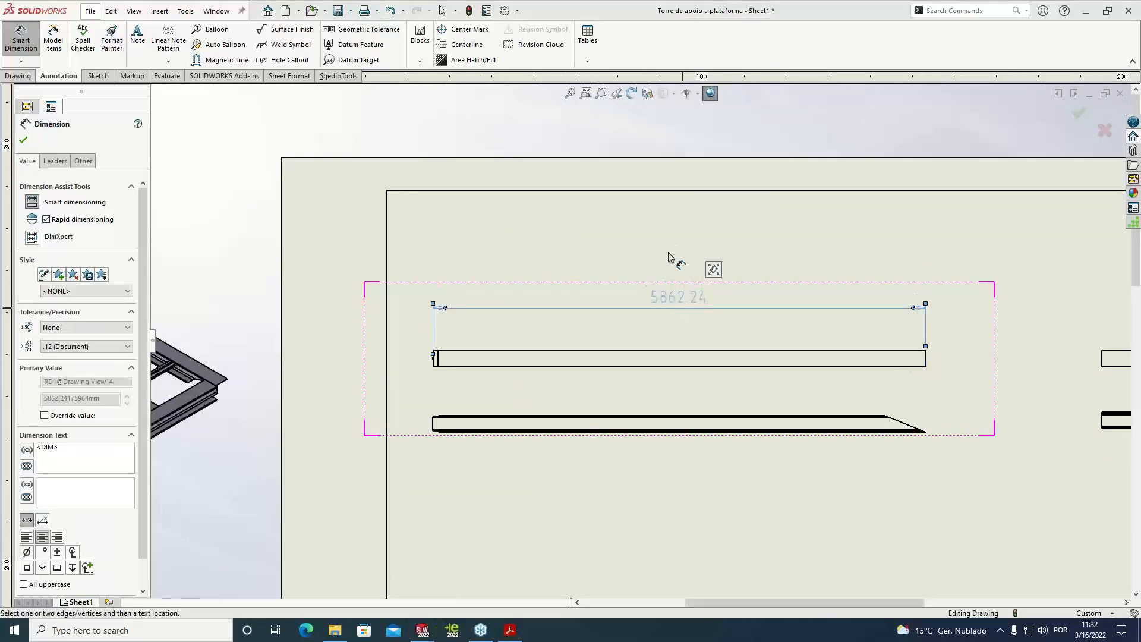
{"action": "key", "text": "Escape"}
{"action": "scroll", "coordinate": [658, 333], "scroll_direction": "down", "scroll_amount": 6}
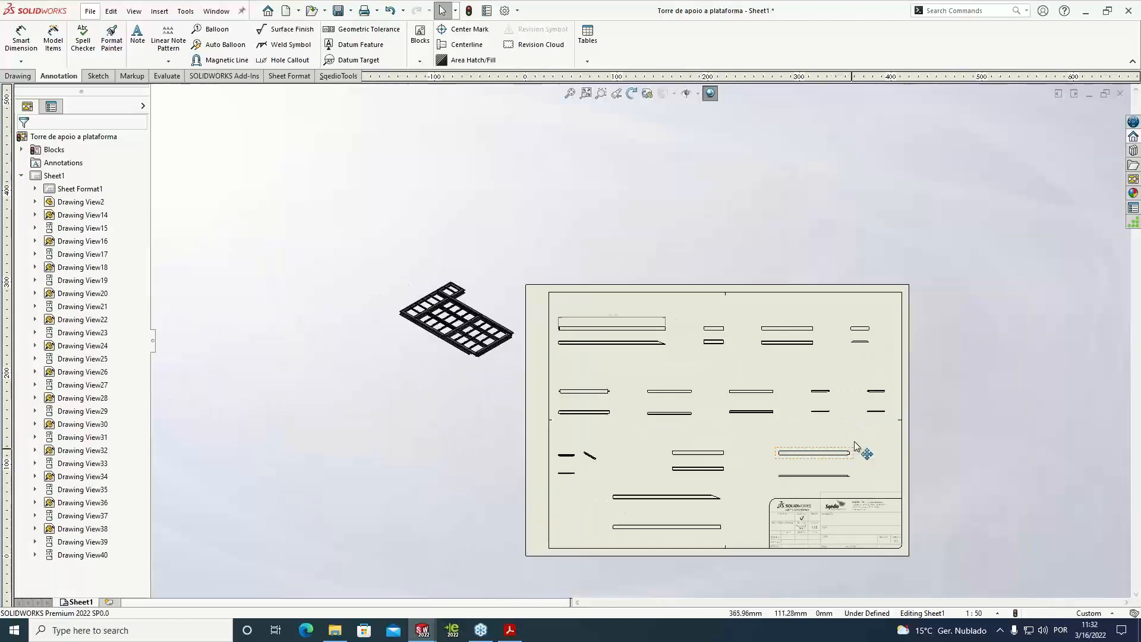
{"action": "scroll", "coordinate": [658, 444], "scroll_direction": "up", "scroll_amount": 1}
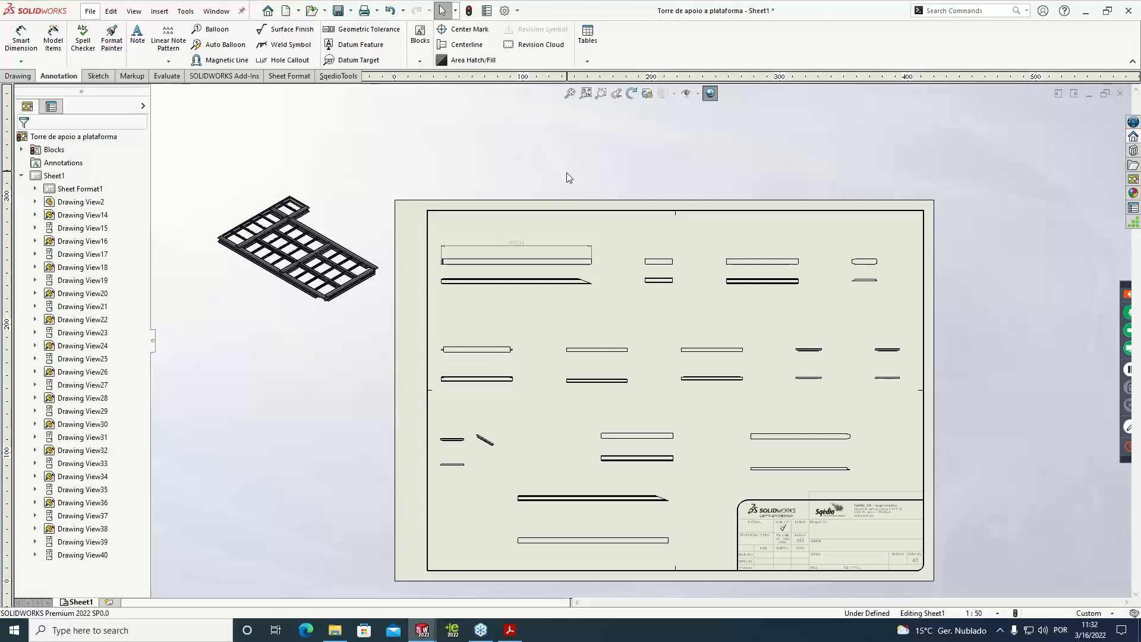
Add a second sheet to the drawing and reorder it ahead of Sheet1
{"action": "left_click", "coordinate": [111, 603]}
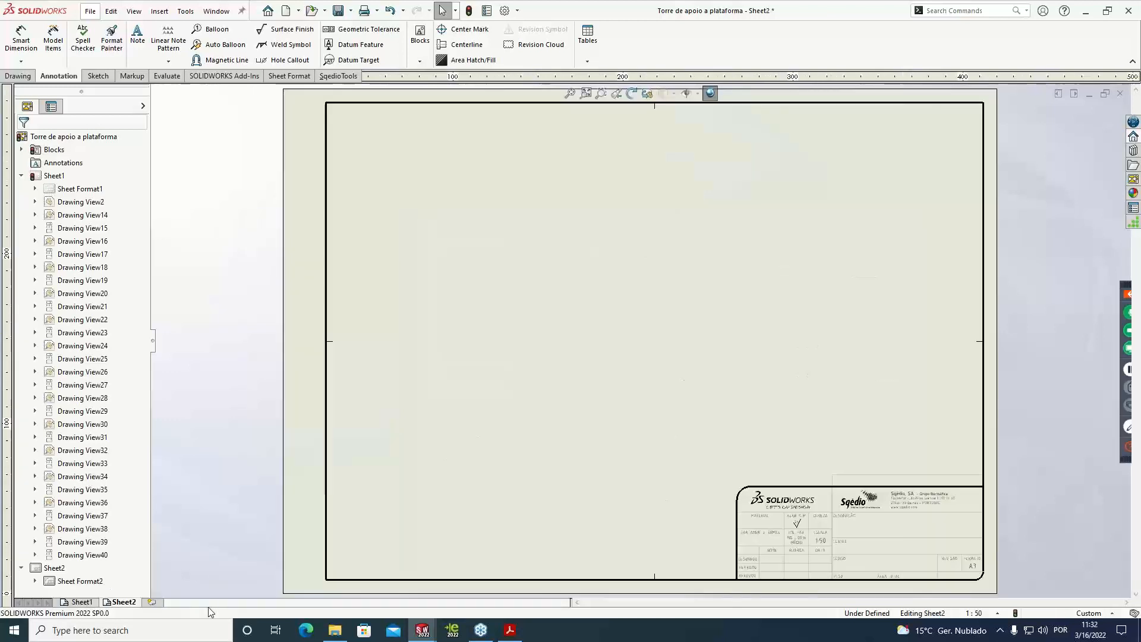
{"action": "left_click", "coordinate": [84, 603]}
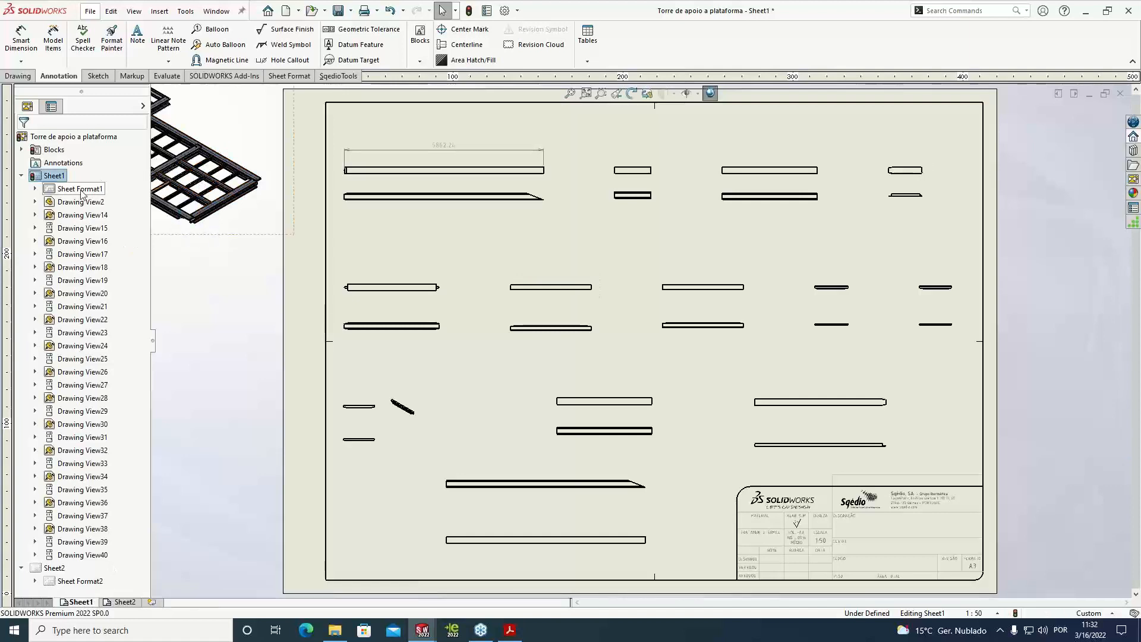
{"action": "mouse_move", "coordinate": [80, 201]}
{"action": "left_mouse_down"}
{"action": "mouse_move", "coordinate": [74, 149]}
{"action": "mouse_move", "coordinate": [68, 191]}
{"action": "mouse_move", "coordinate": [171, 369]}
{"action": "left_mouse_up"}
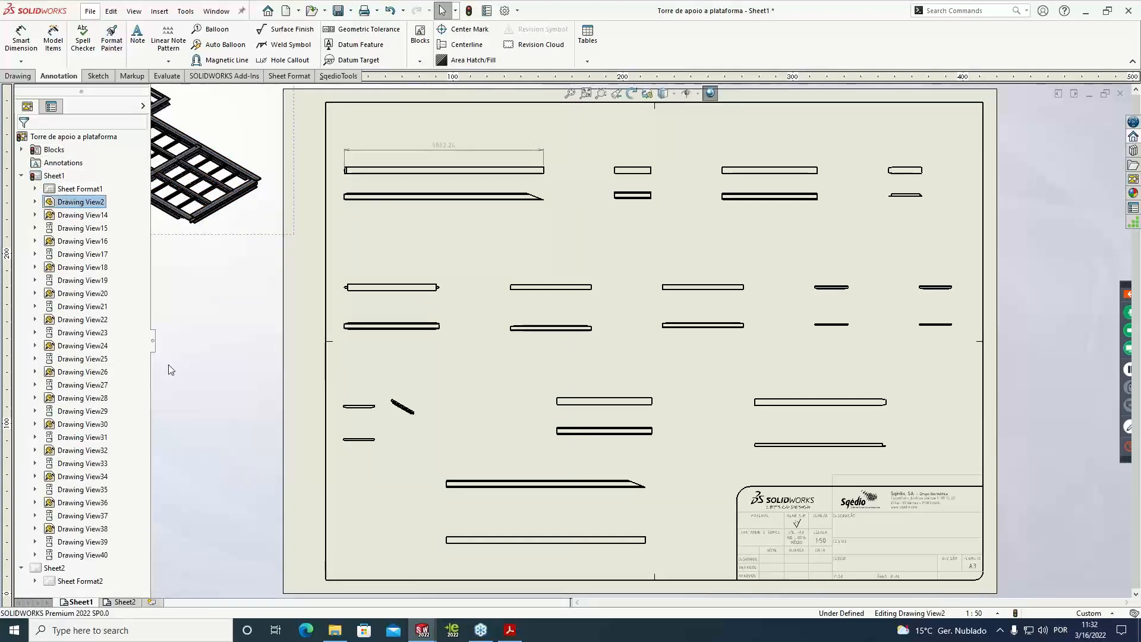
{"action": "left_click", "coordinate": [122, 602]}
{"action": "left_click_drag", "start_coordinate": [56, 605], "coordinate": [58, 603]}
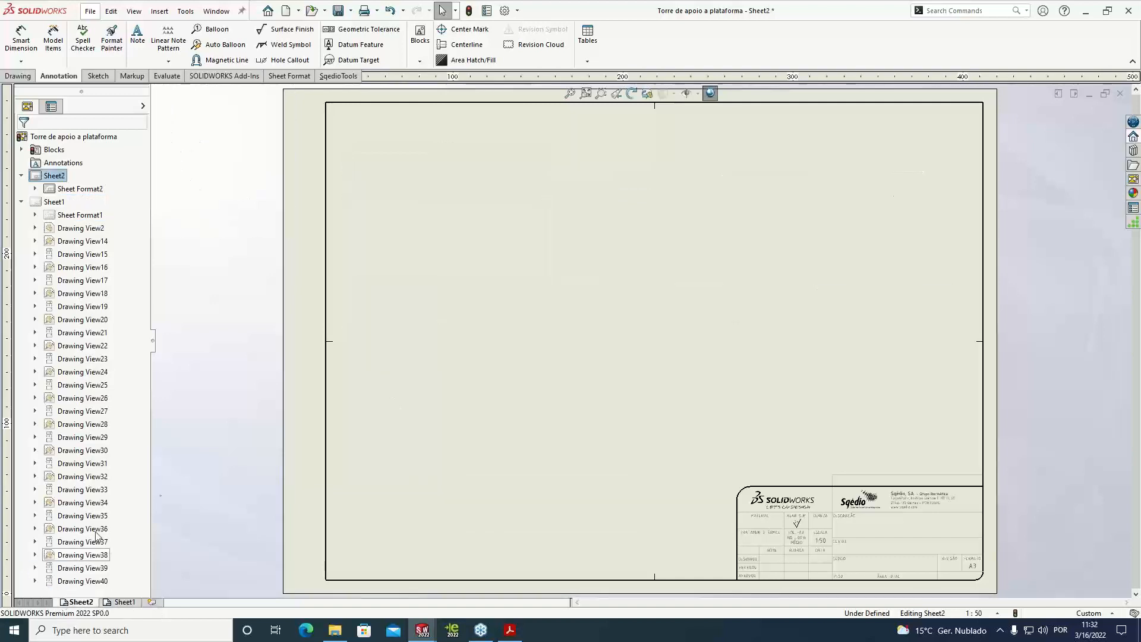
Transfer the isometric frame view from Sheet1 to Sheet2 and position it inside the sheet border, left of centre
{"action": "left_click", "coordinate": [123, 602]}
{"action": "left_click", "coordinate": [113, 224]}
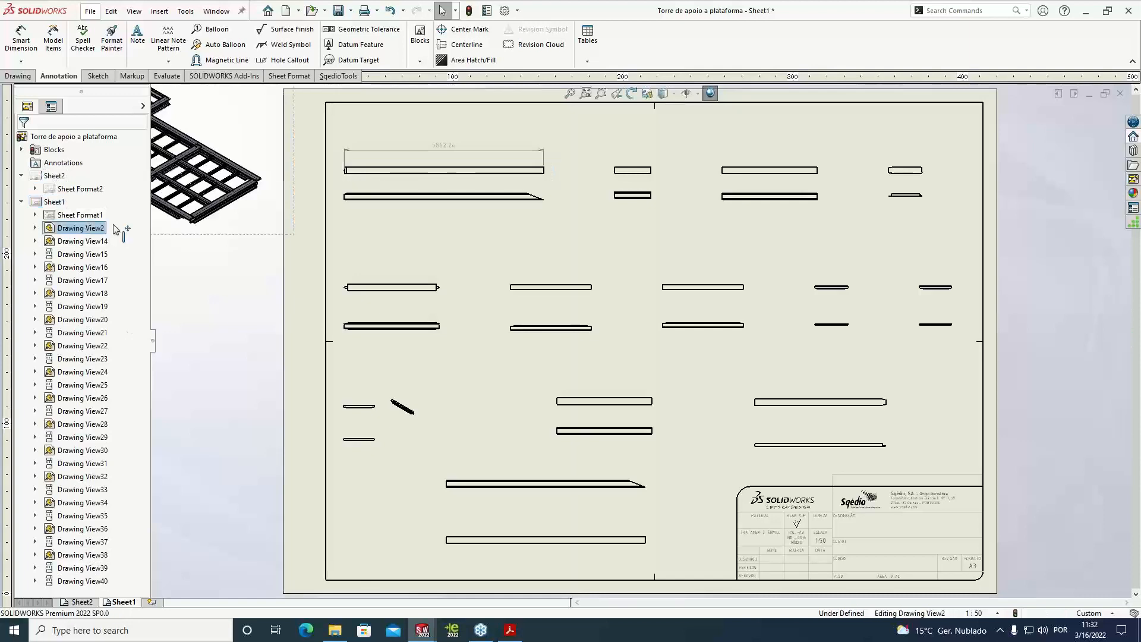
{"action": "left_click_drag", "start_coordinate": [73, 177], "coordinate": [73, 177]}
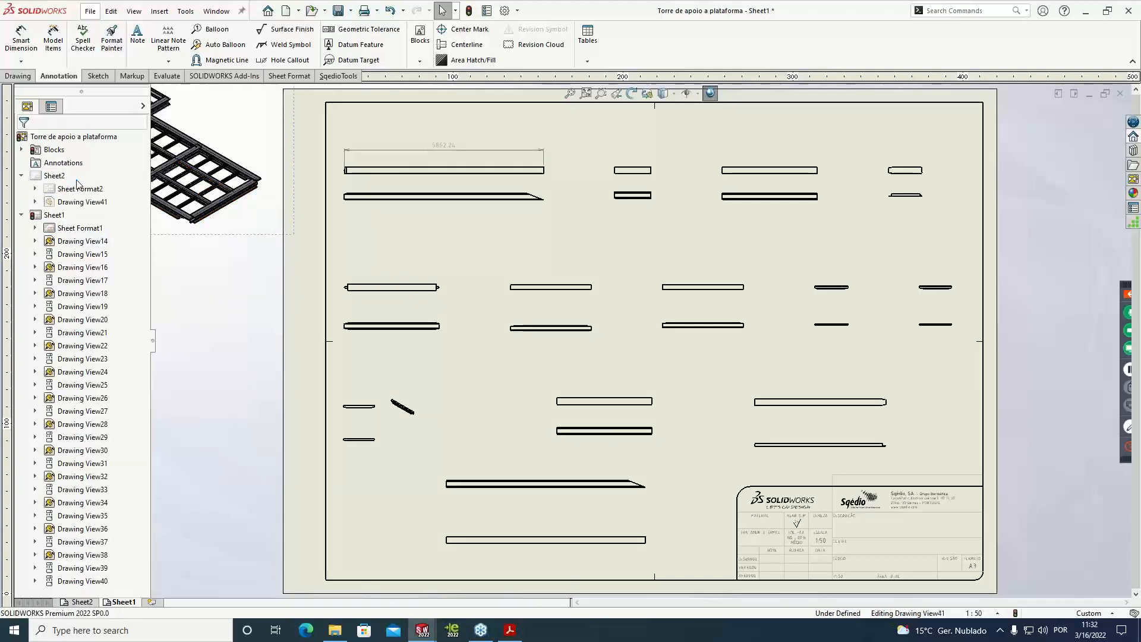
{"action": "left_click", "coordinate": [77, 602]}
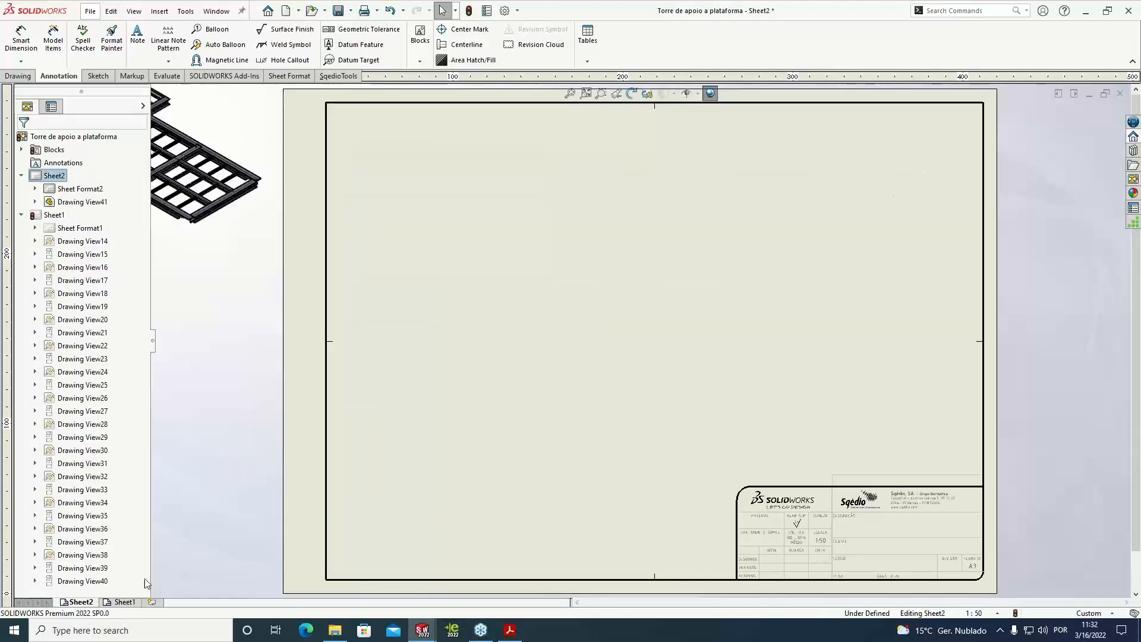
{"action": "mouse_move", "coordinate": [247, 236]}
{"action": "left_mouse_down"}
{"action": "mouse_move", "coordinate": [395, 286]}
{"action": "mouse_move", "coordinate": [606, 454]}
{"action": "left_mouse_up"}
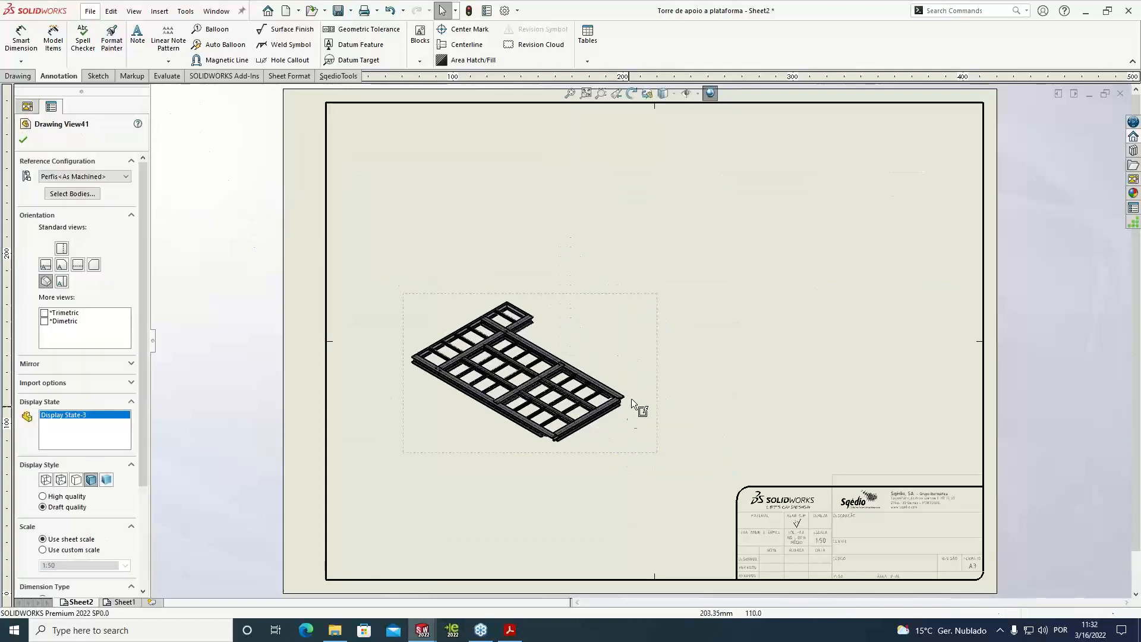
Insert a weldment cut list for the Perfis<As Welded> configuration in the upper-right corner of the Sheet2 border
{"action": "left_click", "coordinate": [588, 62]}
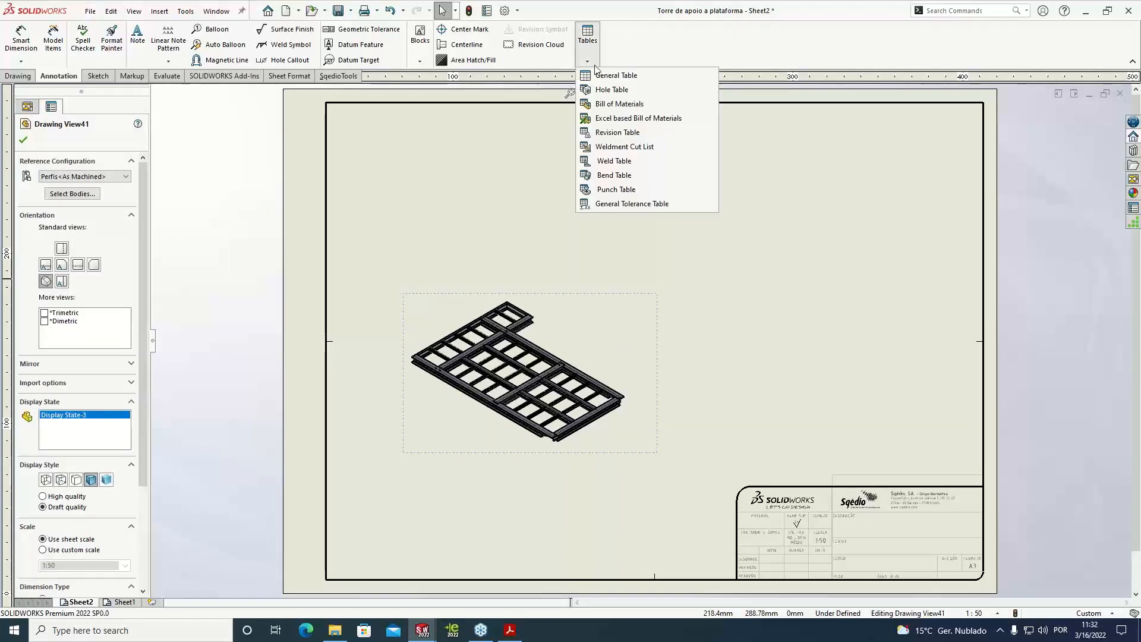
{"action": "left_click", "coordinate": [647, 149]}
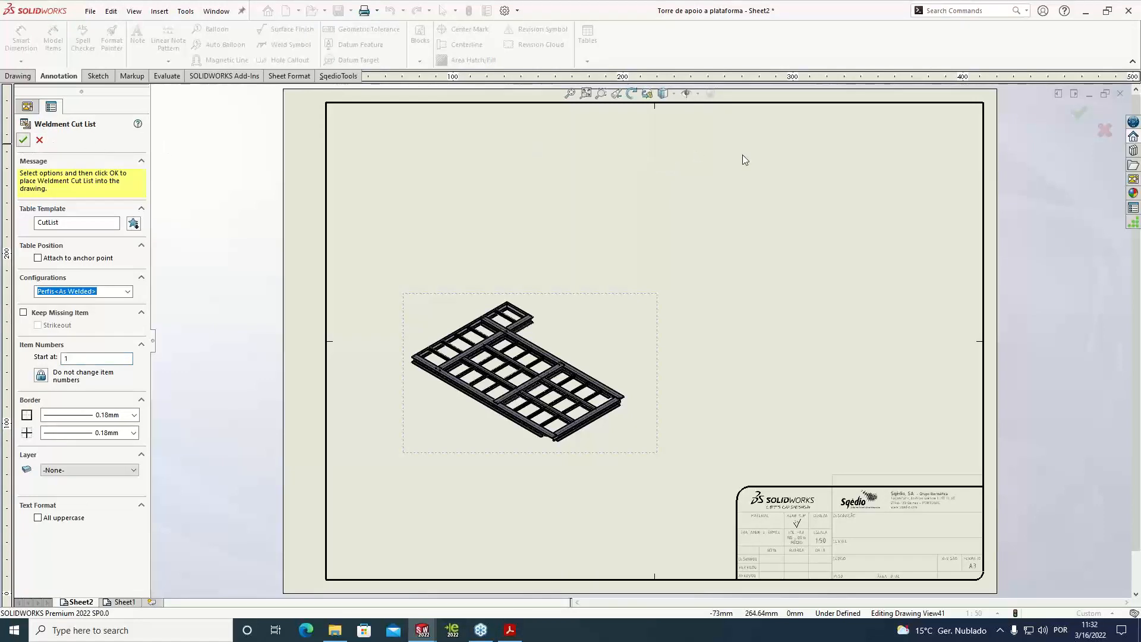
{"action": "key", "text": "Return"}
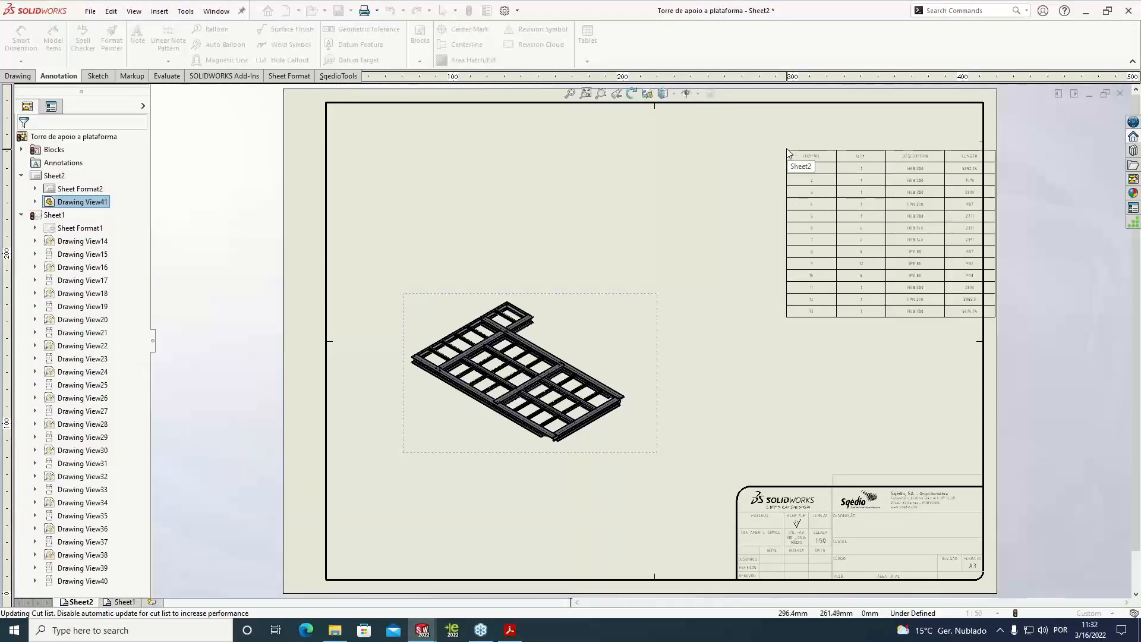
{"action": "left_click", "coordinate": [771, 108]}
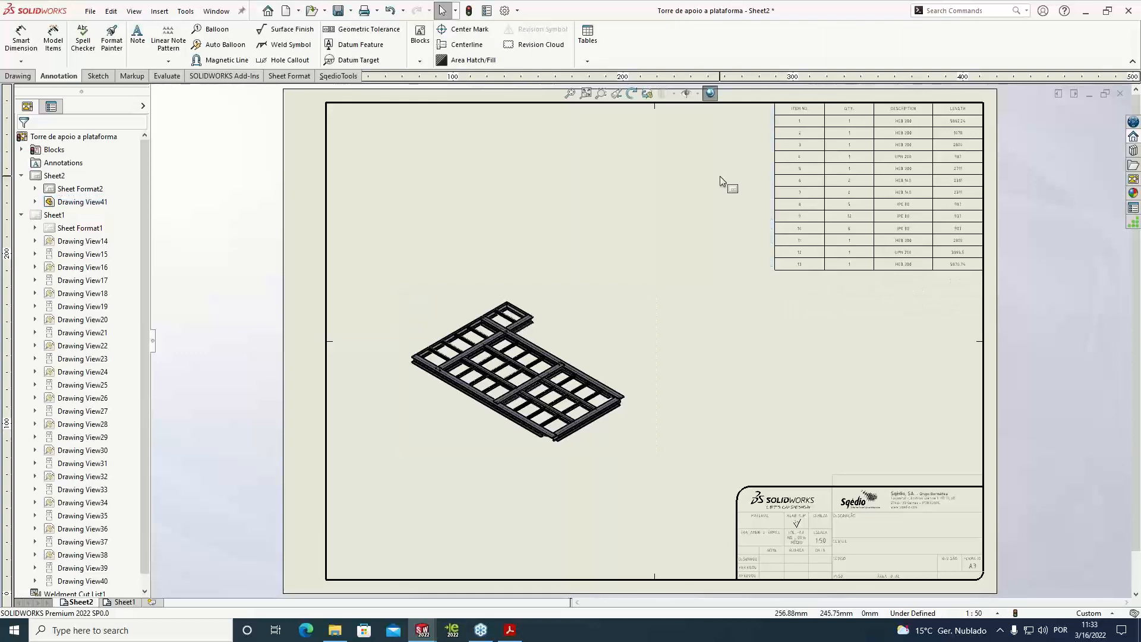
Auto-balloon the isometric frame view with circular item-number balloons attached to edges and aligned on magnetic lines
{"action": "left_click", "coordinate": [671, 308]}
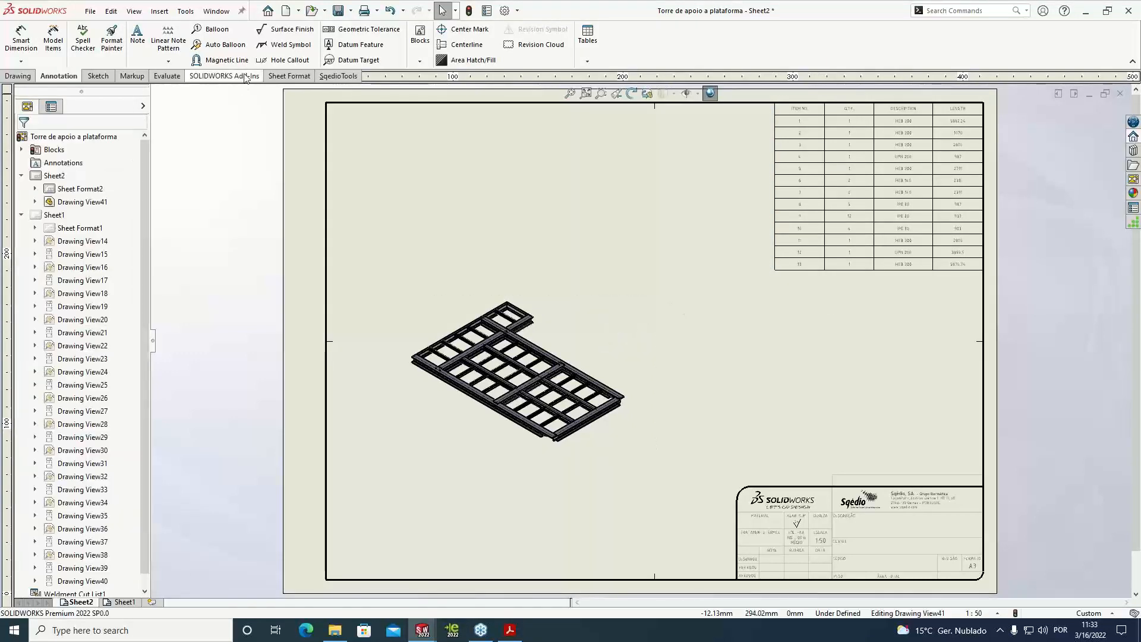
{"action": "left_click", "coordinate": [226, 44]}
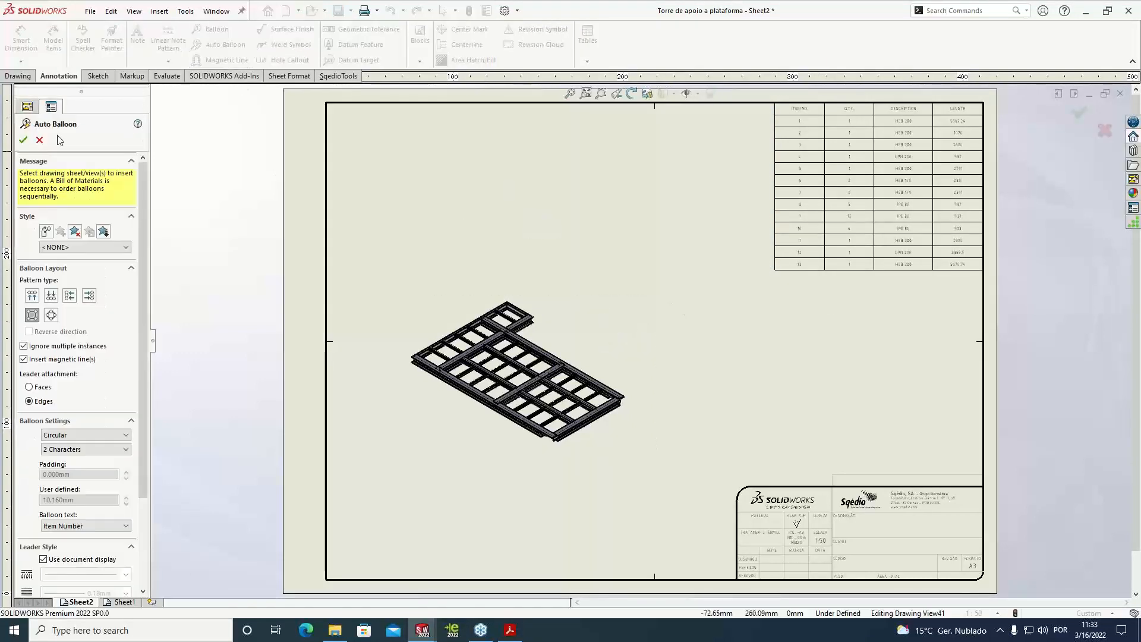
{"action": "key", "text": "Escape"}
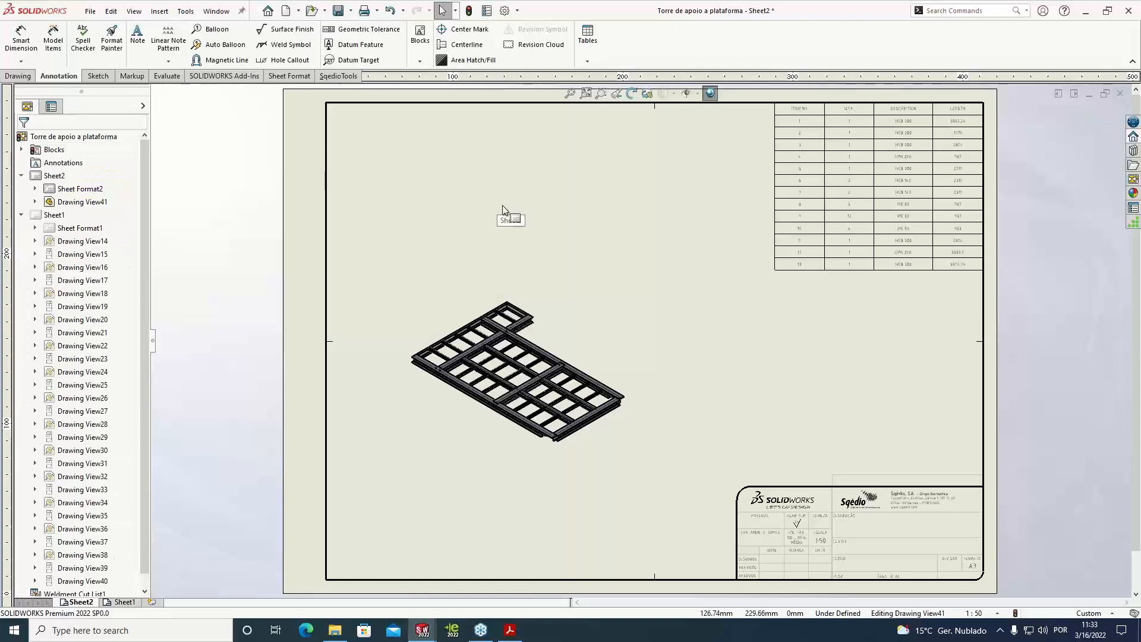
{"action": "left_click", "coordinate": [522, 300]}
{"action": "left_click", "coordinate": [216, 48]}
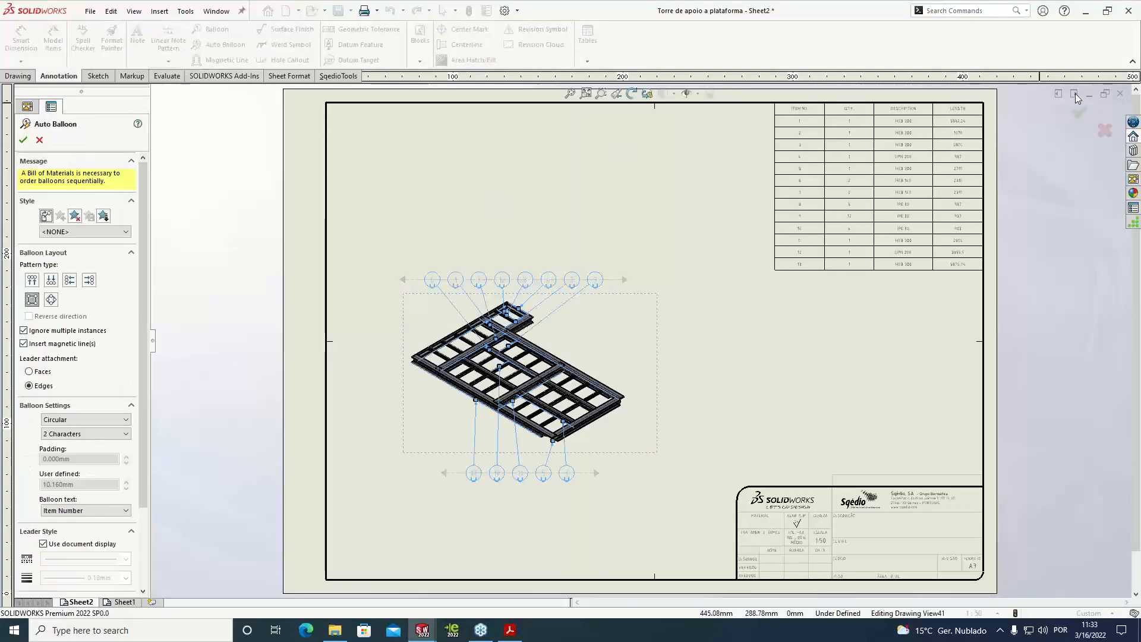
{"action": "left_click", "coordinate": [1078, 111]}
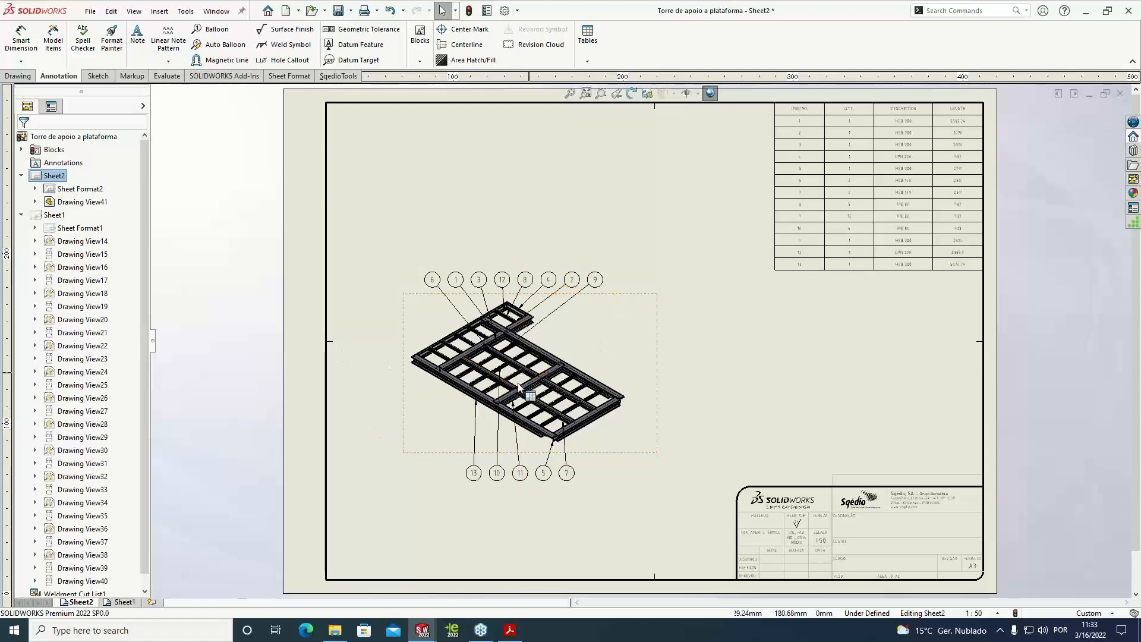
Start Auto Balloon on Sheet1 and add item balloons to the upper views of the first three profiles in the first row
{"action": "left_click", "coordinate": [122, 602]}
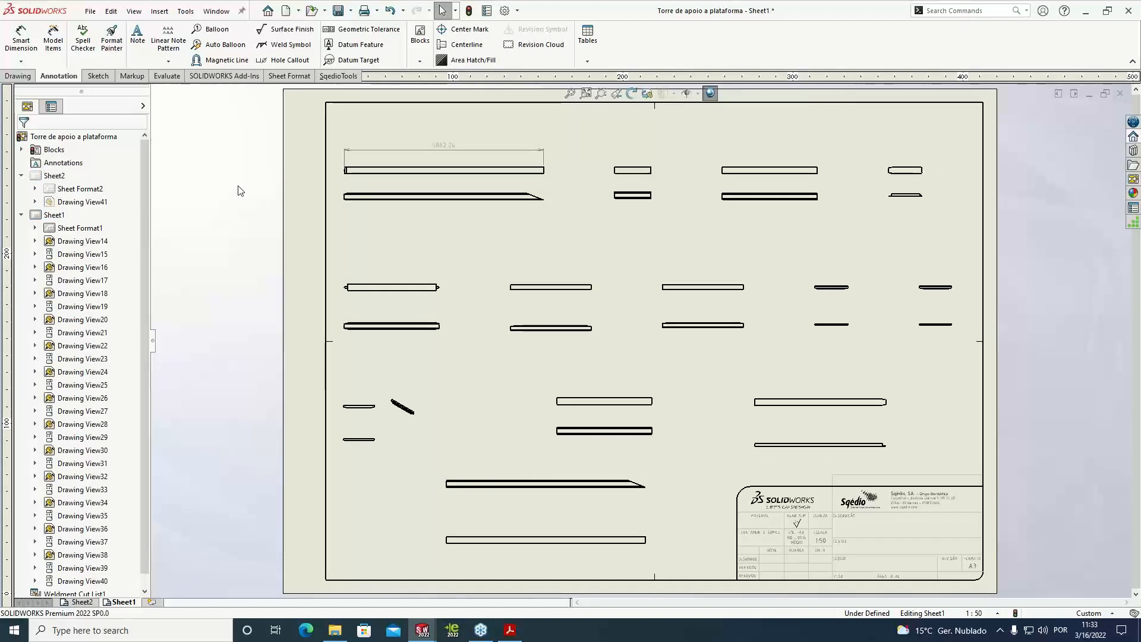
{"action": "left_click", "coordinate": [225, 44]}
{"action": "left_click", "coordinate": [553, 181]}
{"action": "left_click", "coordinate": [654, 167]}
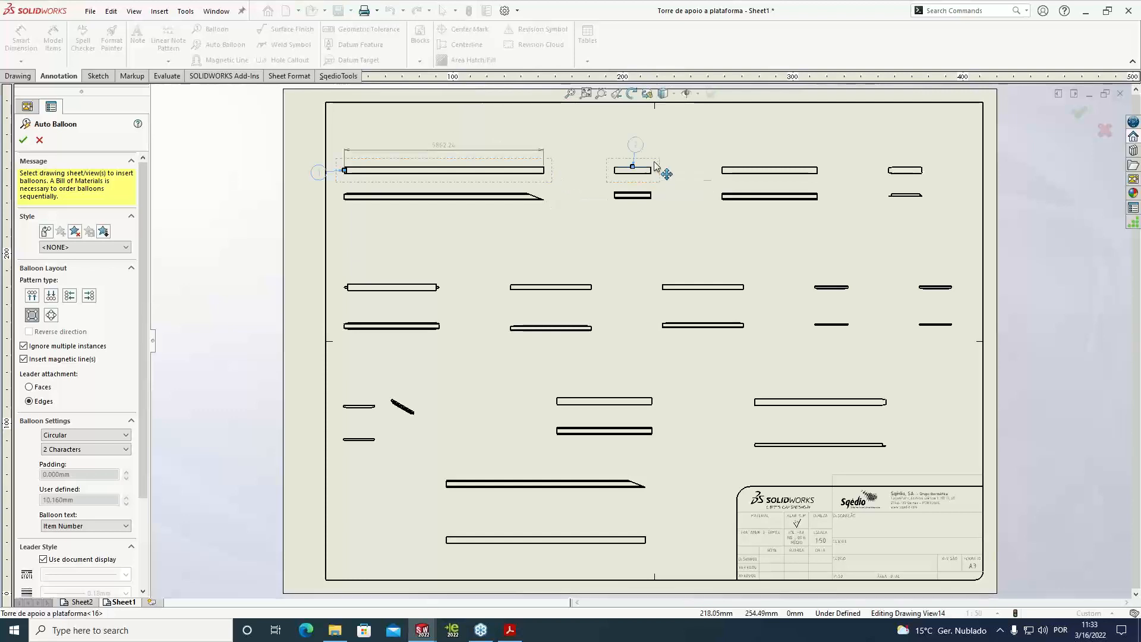
{"action": "left_click", "coordinate": [824, 181]}
Add auto balloons to the upper views of all five second-row profiles and the last profile in the first row
{"action": "scroll", "coordinate": [850, 233], "scroll_direction": "down", "scroll_amount": 2}
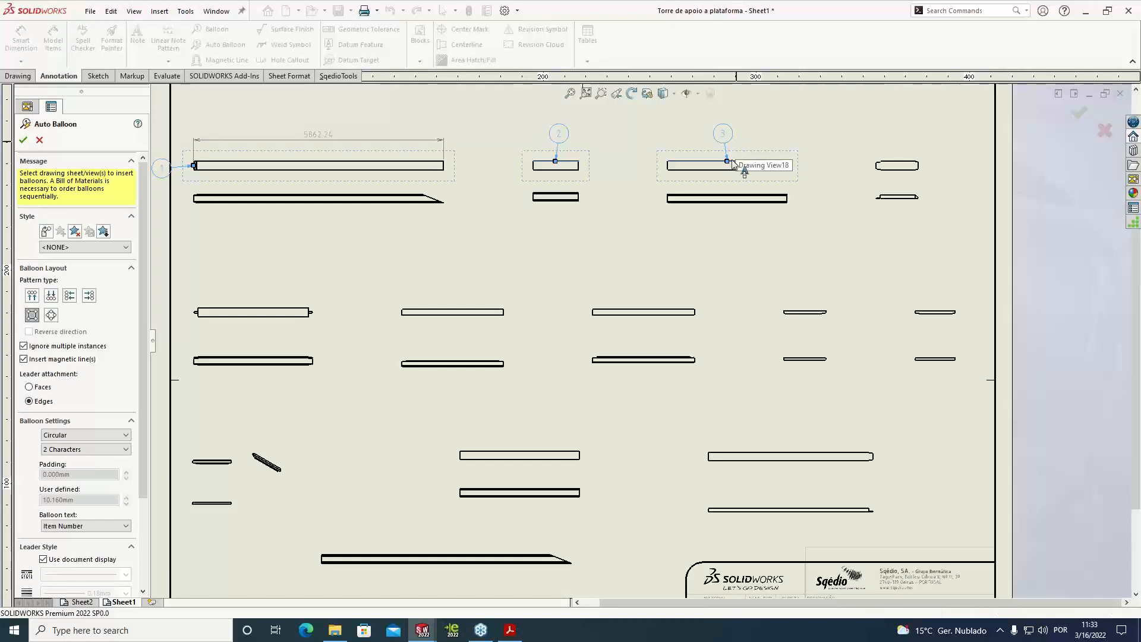
{"action": "left_click", "coordinate": [713, 310]}
{"action": "left_click", "coordinate": [918, 309]}
{"action": "left_click", "coordinate": [832, 312]}
{"action": "left_click", "coordinate": [492, 299]}
{"action": "left_click", "coordinate": [300, 311]}
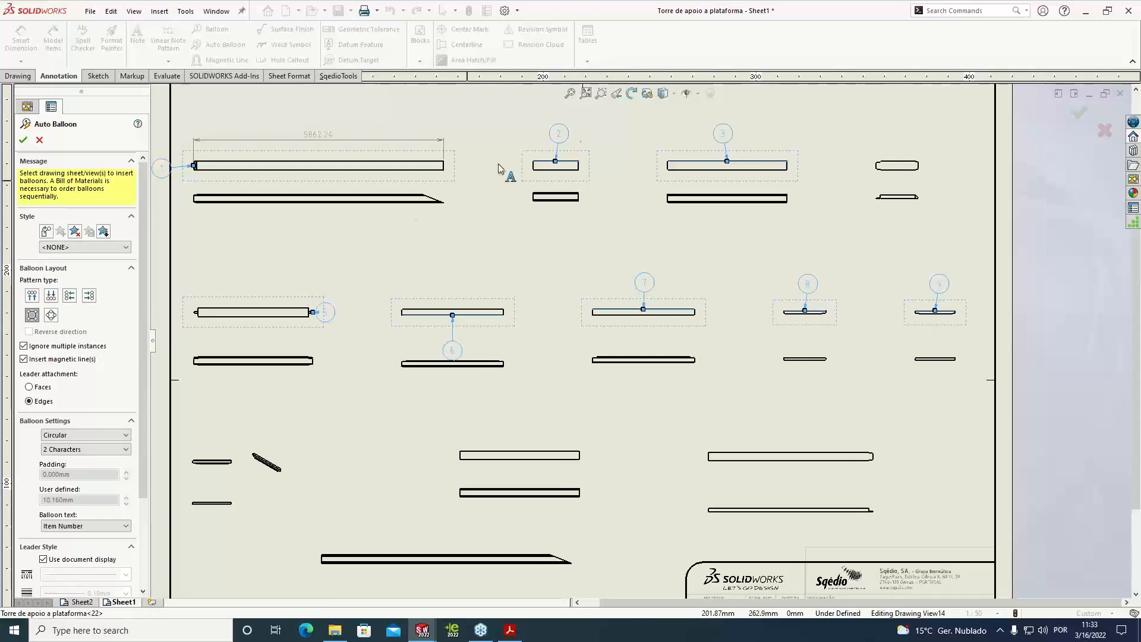
{"action": "left_click", "coordinate": [907, 179]}
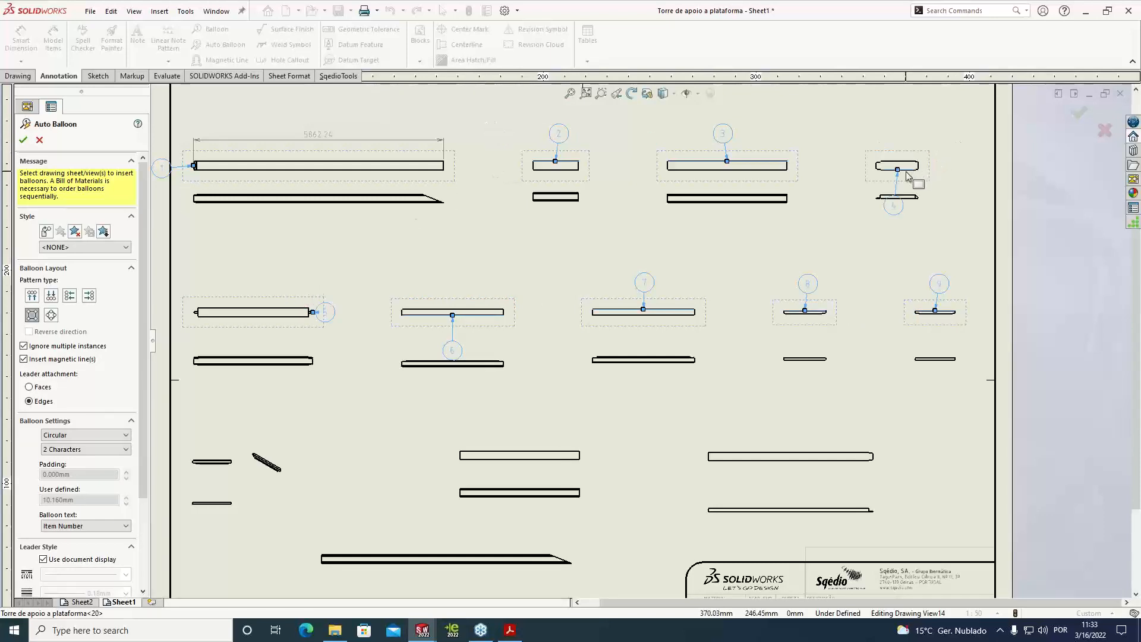
Add auto balloons to the third-row profiles and the long profile beside the title block, and accept the balloons
{"action": "scroll", "coordinate": [712, 321], "scroll_direction": "down", "scroll_amount": 1}
{"action": "scroll", "coordinate": [611, 400], "scroll_direction": "up", "scroll_amount": 5}
{"action": "scroll", "coordinate": [465, 426], "scroll_direction": "down", "scroll_amount": 6}
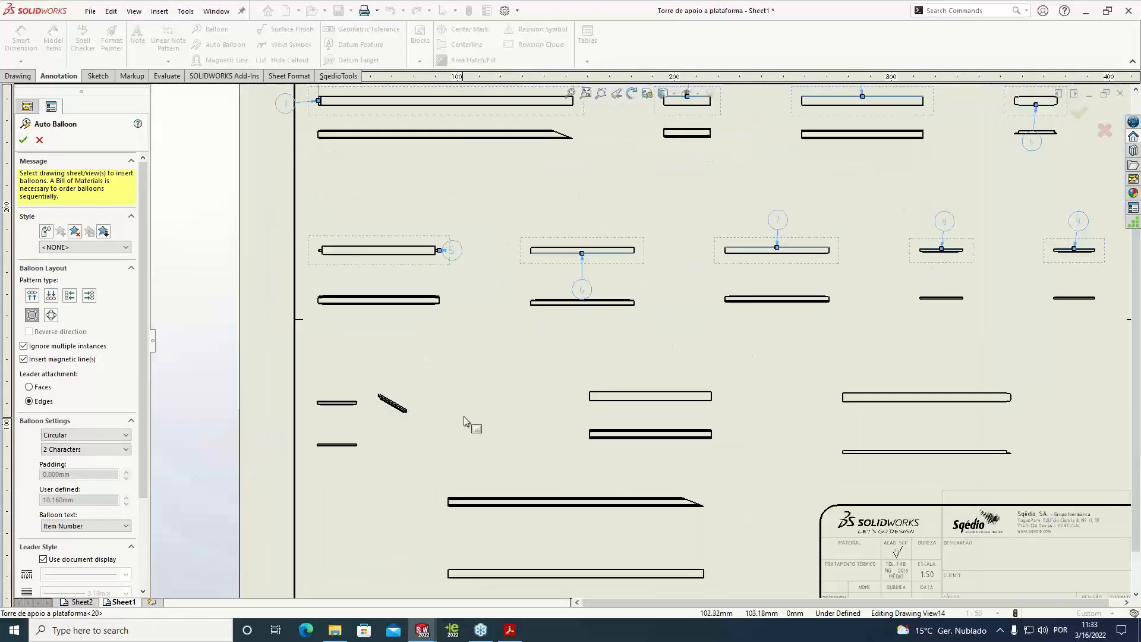
{"action": "left_click", "coordinate": [458, 372]}
{"action": "left_click", "coordinate": [830, 367]}
{"action": "scroll", "coordinate": [885, 366], "scroll_direction": "up", "scroll_amount": 2}
{"action": "left_click", "coordinate": [1055, 359]}
{"action": "left_click", "coordinate": [837, 550]}
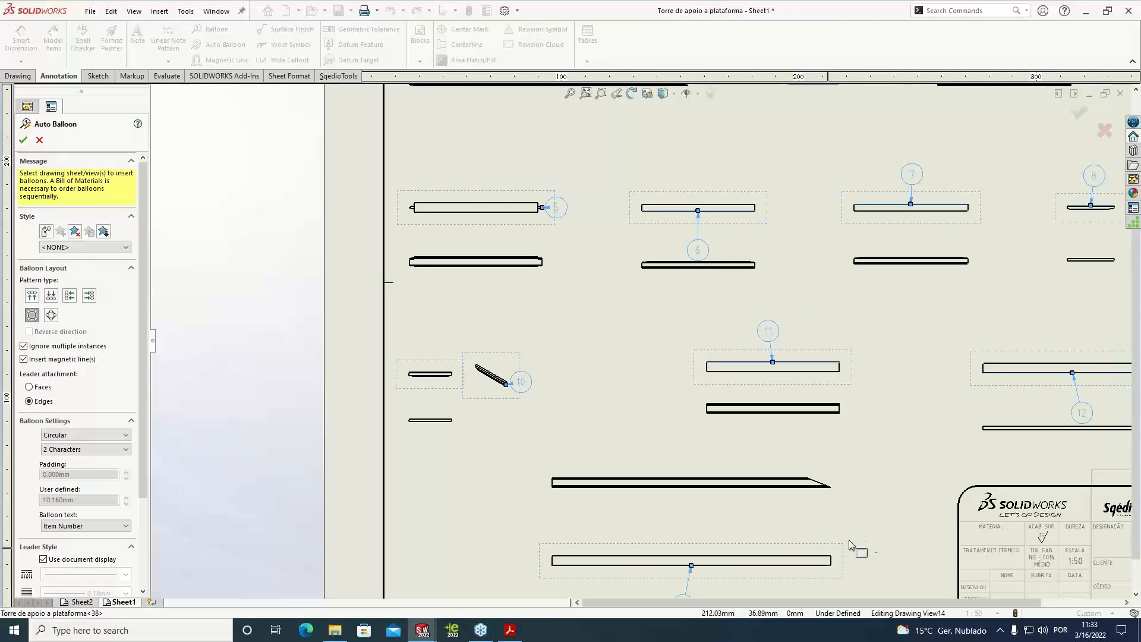
{"action": "scroll", "coordinate": [896, 397], "scroll_direction": "up", "scroll_amount": 3}
{"action": "scroll", "coordinate": [954, 183], "scroll_direction": "down", "scroll_amount": 1}
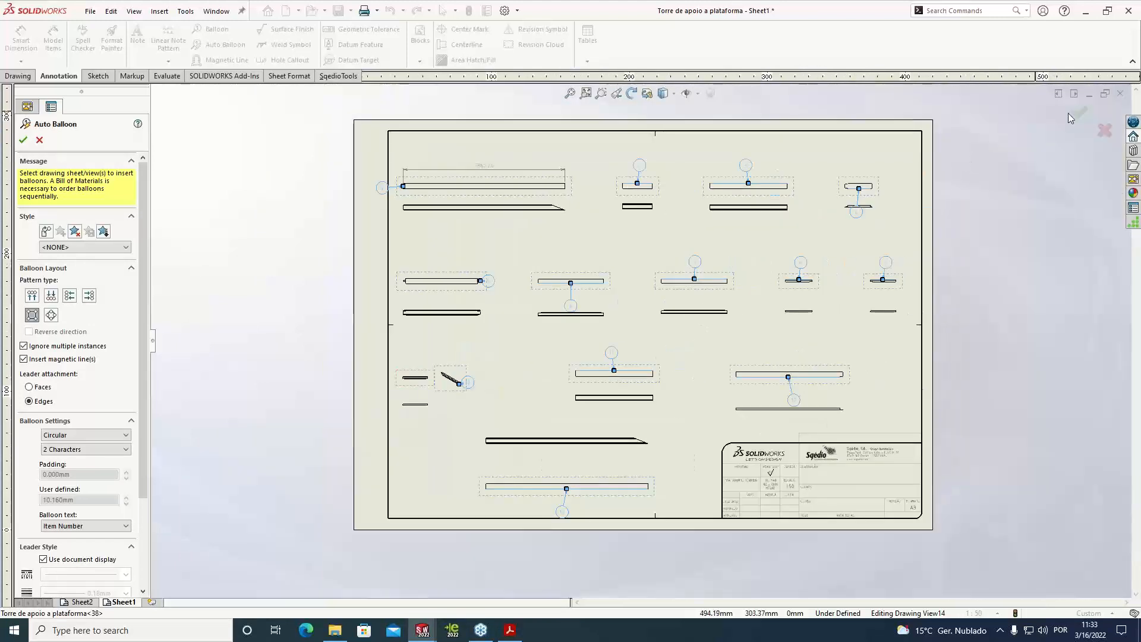
{"action": "left_click", "coordinate": [1082, 117]}
{"action": "scroll", "coordinate": [389, 187], "scroll_direction": "down", "scroll_amount": 3}
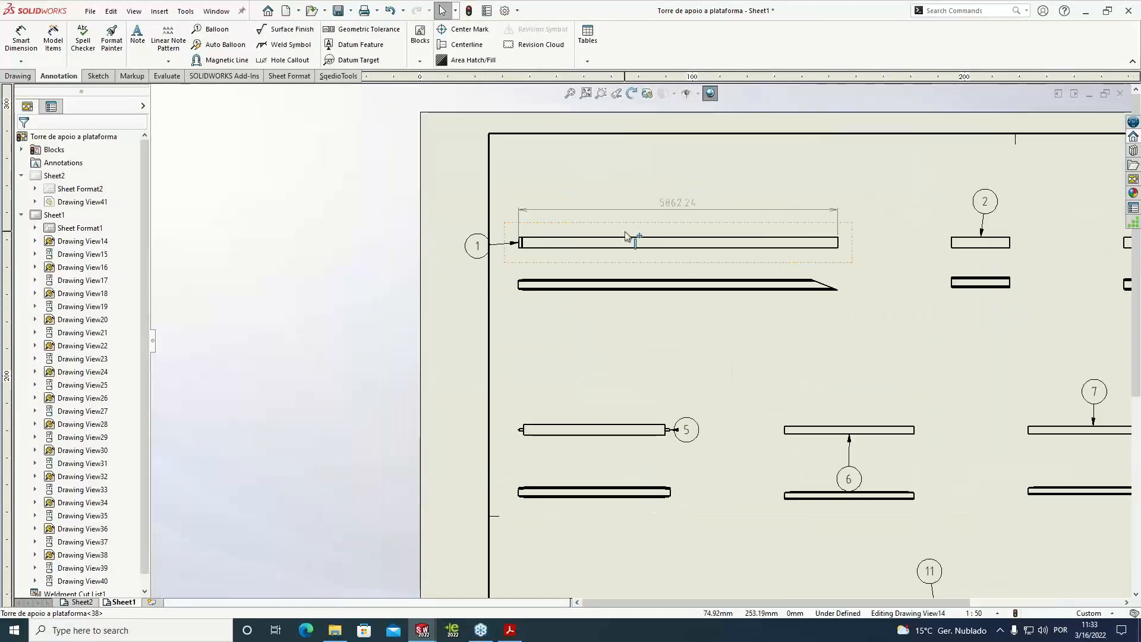
Reposition item balloon 1 below the upper view of the first profile and attach its leader to the profile's face
{"action": "left_click", "coordinate": [482, 248]}
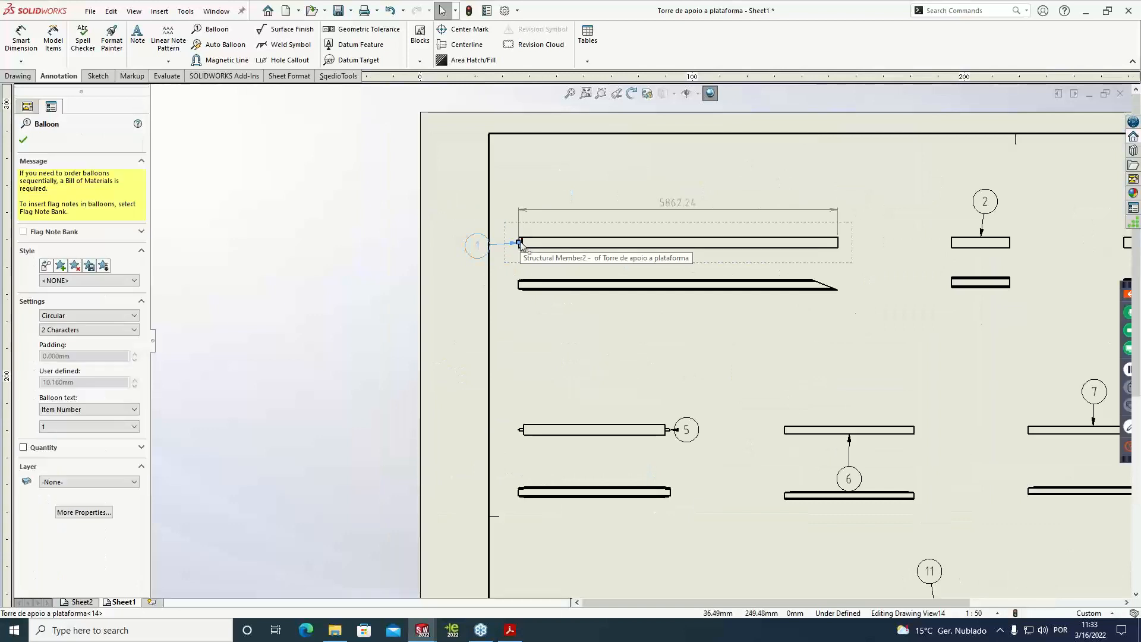
{"action": "left_click_drag", "start_coordinate": [483, 247], "coordinate": [575, 269]}
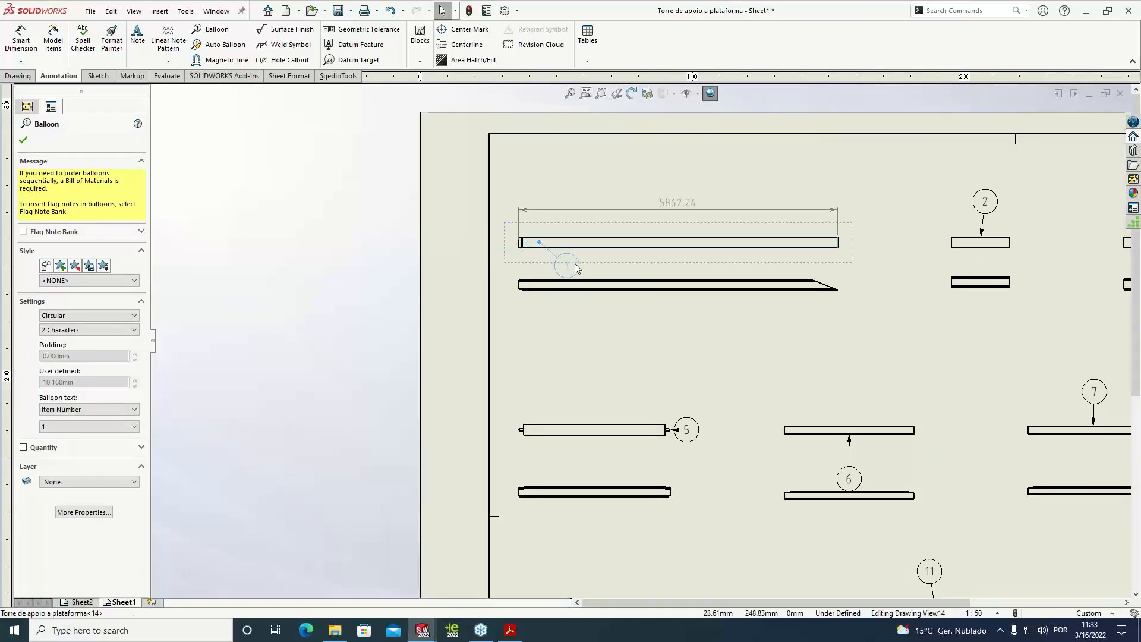
{"action": "left_click", "coordinate": [692, 324]}
{"action": "scroll", "coordinate": [639, 339], "scroll_direction": "up", "scroll_amount": 2}
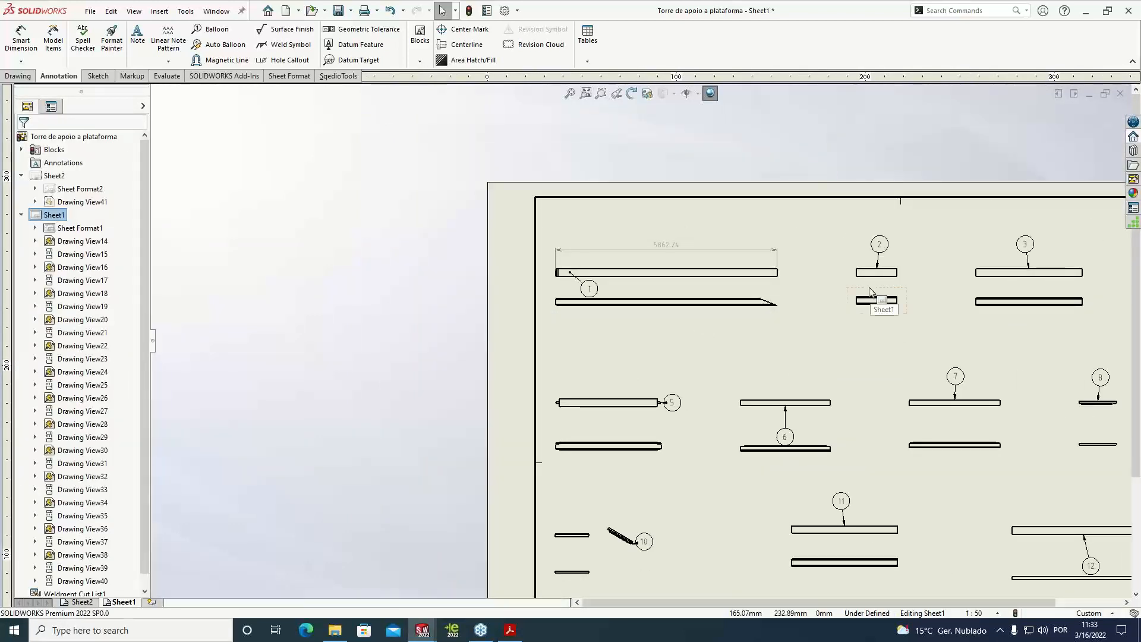
Move item balloon 4 down to the right of its profile and item balloon 10 away from the short angled profile
{"action": "scroll", "coordinate": [869, 292], "scroll_direction": "up", "scroll_amount": 3}
{"action": "left_click_drag", "start_coordinate": [901, 318], "coordinate": [922, 307]}
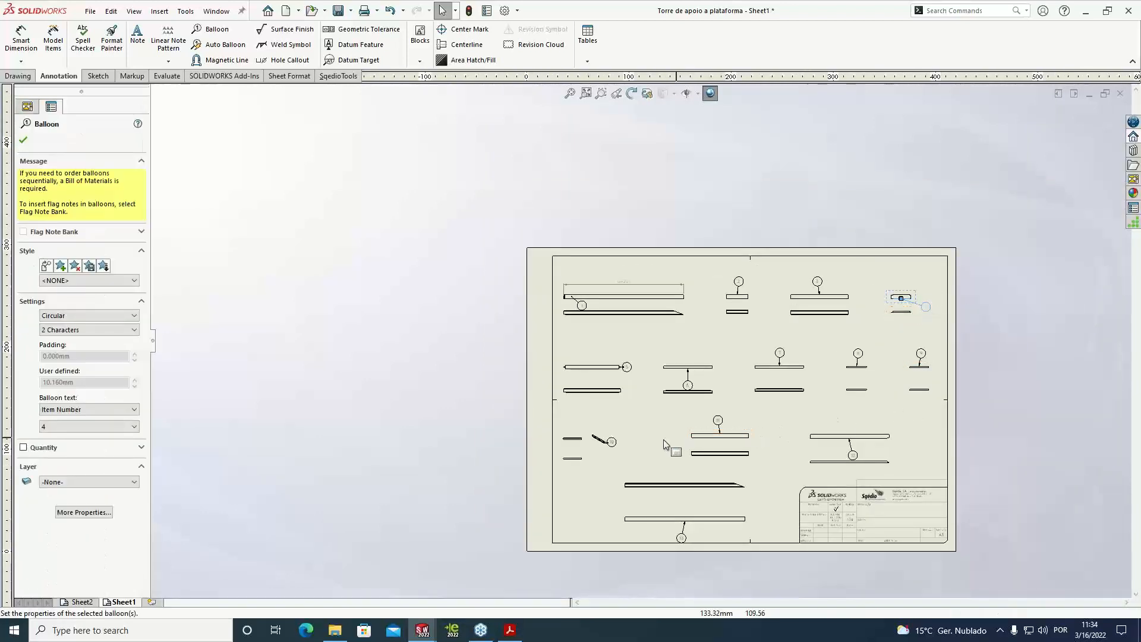
{"action": "left_click_drag", "start_coordinate": [612, 441], "coordinate": [624, 436]}
{"action": "left_click", "coordinate": [458, 273]}
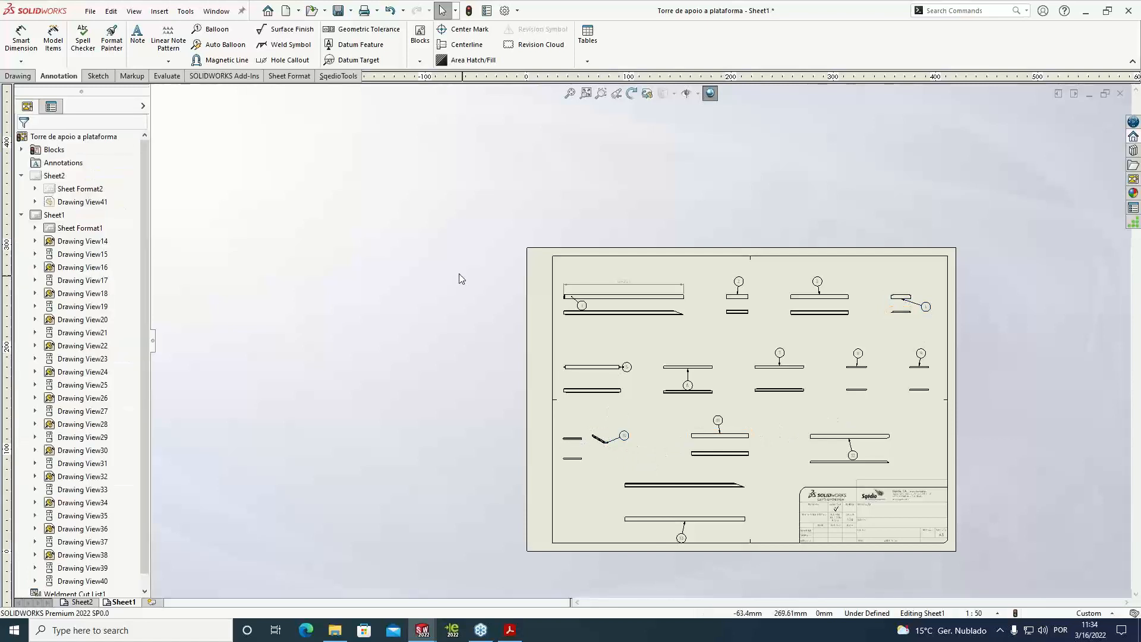
Select all balloons on Sheet1 and show their quantities on the left side with the X denotation
{"action": "scroll", "coordinate": [637, 336], "scroll_direction": "up", "scroll_amount": 2}
{"action": "scroll", "coordinate": [897, 426], "scroll_direction": "down", "scroll_amount": 1}
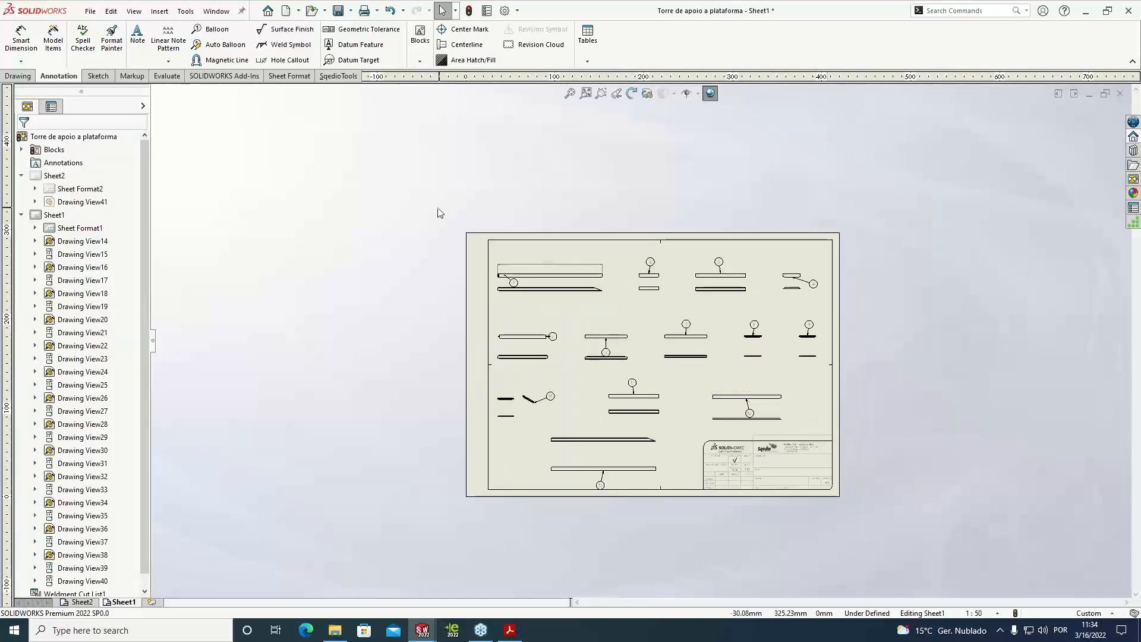
{"action": "scroll", "coordinate": [678, 338], "scroll_direction": "down", "scroll_amount": 2}
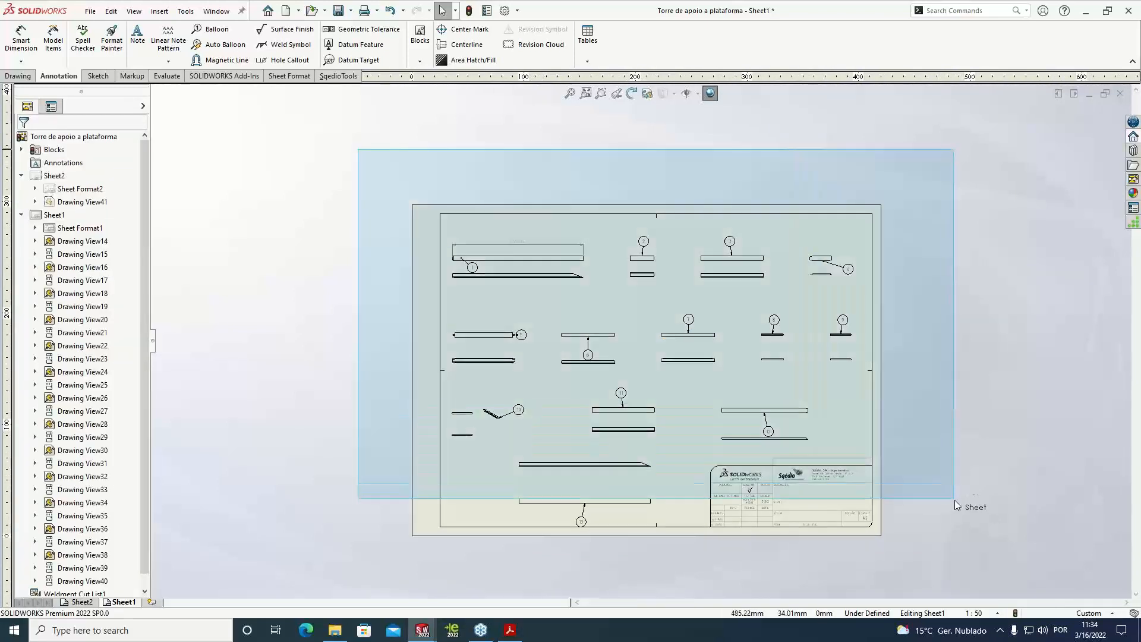
{"action": "left_click_drag", "start_coordinate": [956, 556], "coordinate": [952, 542]}
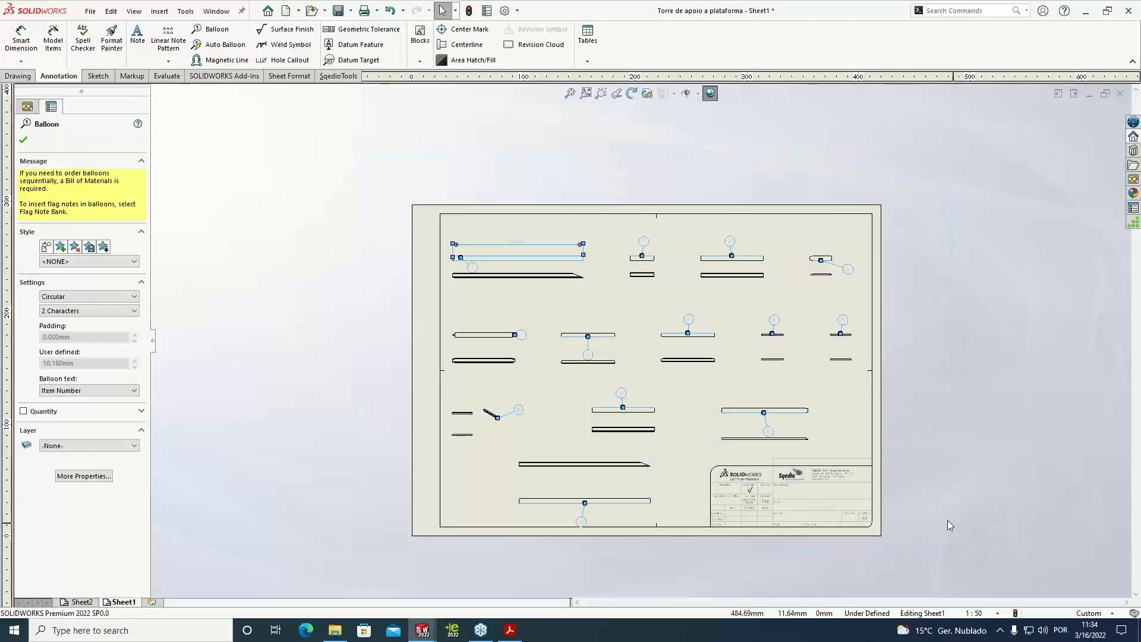
{"action": "left_click", "coordinate": [36, 411]}
{"action": "left_click", "coordinate": [45, 437]}
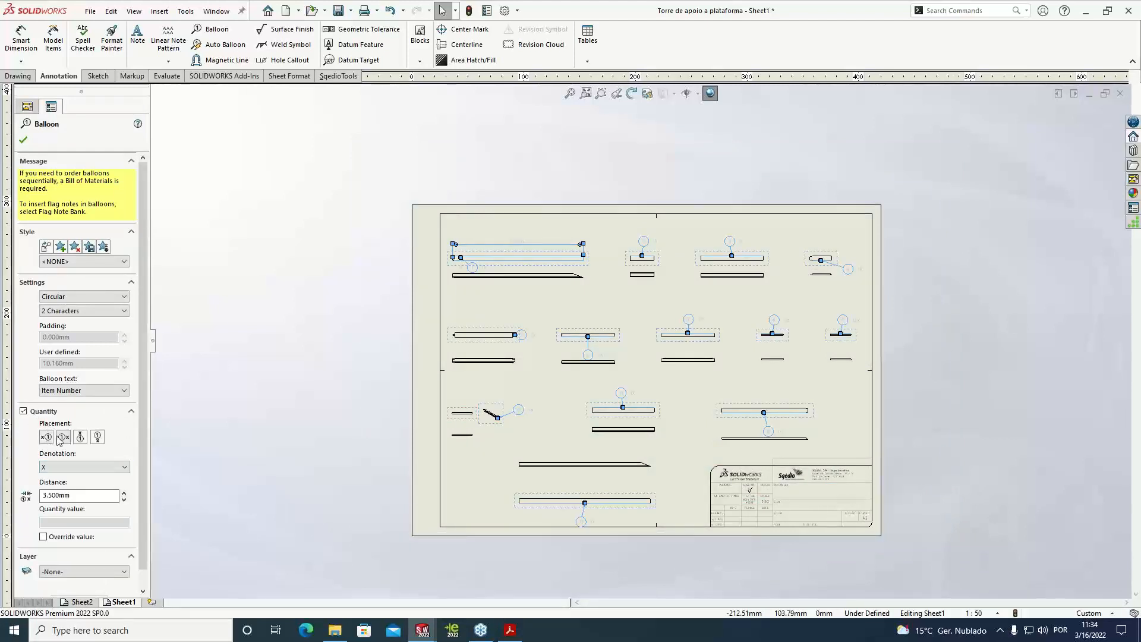
{"action": "left_click", "coordinate": [24, 140]}
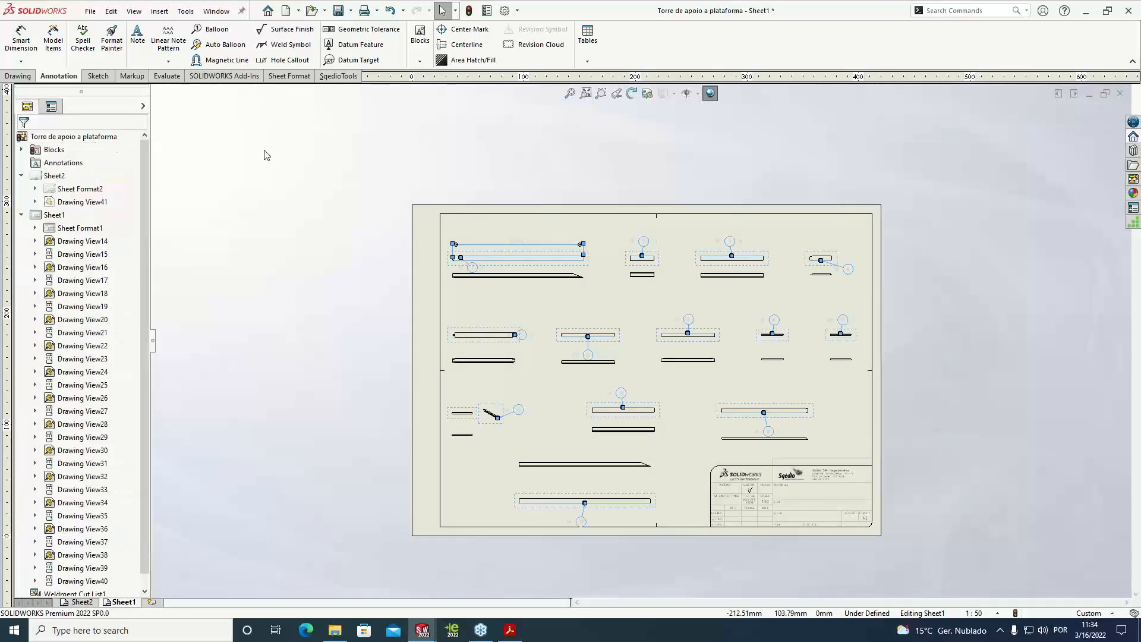
Move item balloon 4 with its quantity above the upper view of the last profile in the first row
{"action": "scroll", "coordinate": [820, 290], "scroll_direction": "down", "scroll_amount": 4}
{"action": "left_click_drag", "start_coordinate": [795, 268], "coordinate": [799, 204]}
{"action": "scroll", "coordinate": [812, 201], "scroll_direction": "down", "scroll_amount": 4}
{"action": "left_click_drag", "start_coordinate": [611, 333], "coordinate": [607, 321]}
{"action": "left_click", "coordinate": [737, 328]}
{"action": "scroll", "coordinate": [672, 349], "scroll_direction": "up", "scroll_amount": 5}
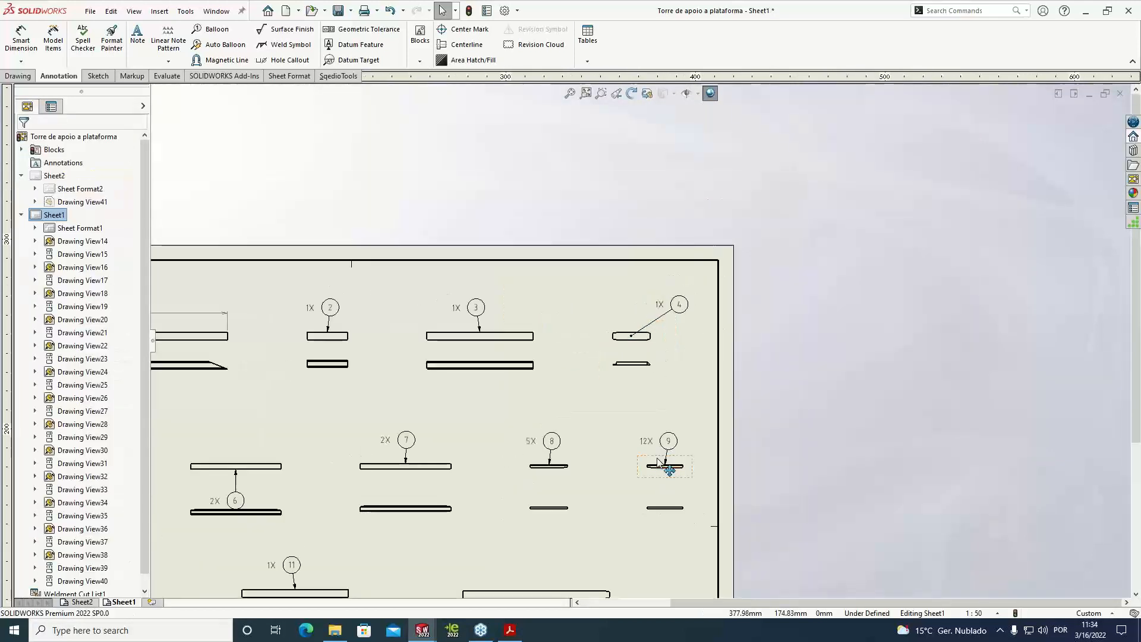
Move item balloon 12 up between its two profile views so it clears the lower view
{"action": "scroll", "coordinate": [659, 427], "scroll_direction": "down", "scroll_amount": 3}
{"action": "scroll", "coordinate": [668, 453], "scroll_direction": "down", "scroll_amount": 2}
{"action": "scroll", "coordinate": [654, 454], "scroll_direction": "up", "scroll_amount": 4}
{"action": "scroll", "coordinate": [563, 387], "scroll_direction": "down", "scroll_amount": 2}
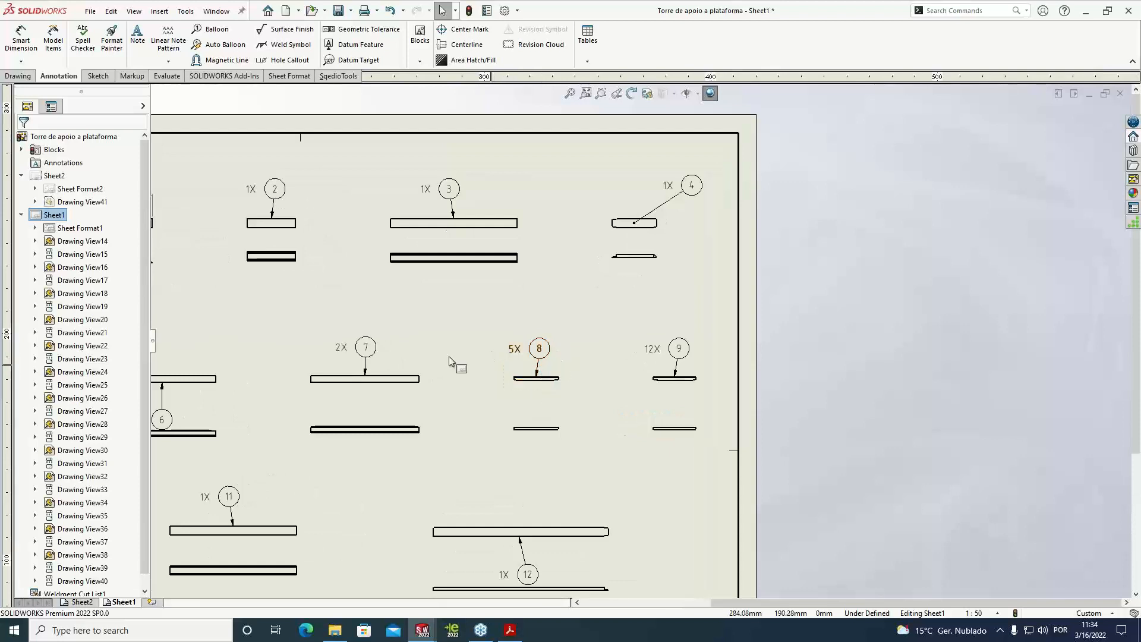
{"action": "scroll", "coordinate": [428, 357], "scroll_direction": "up", "scroll_amount": 1}
{"action": "left_click_drag", "start_coordinate": [552, 531], "coordinate": [558, 519]}
{"action": "left_click", "coordinate": [528, 433]}
{"action": "scroll", "coordinate": [463, 402], "scroll_direction": "up", "scroll_amount": 1}
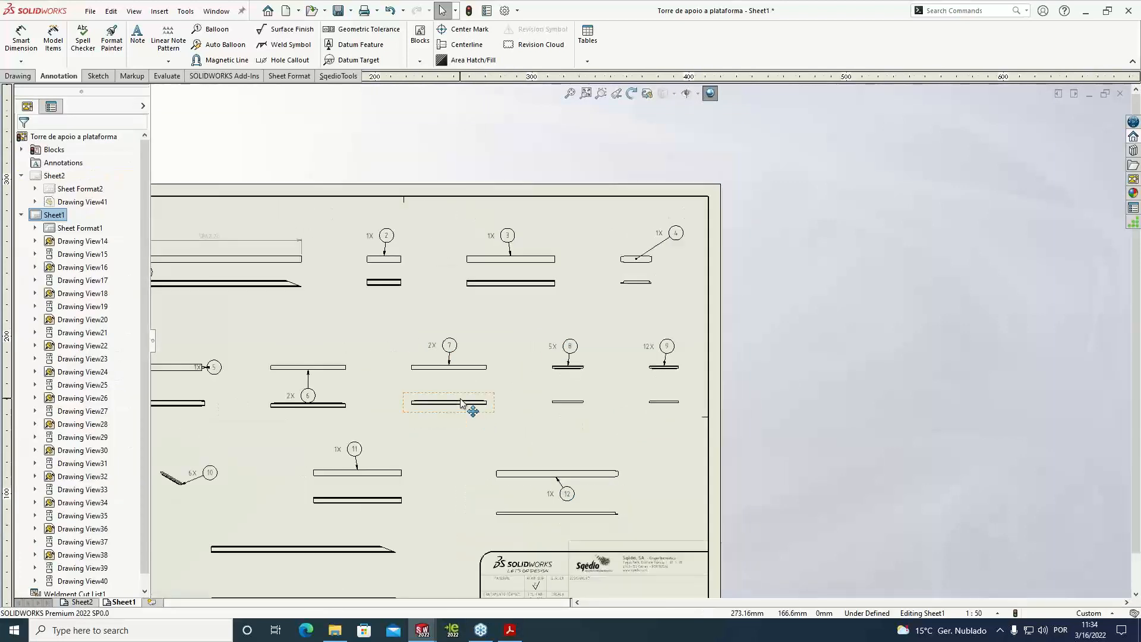
Move item balloon 6 between its two views and item balloon 5 above the end of its profile, clearing its quantity
{"action": "scroll", "coordinate": [460, 399], "scroll_direction": "up", "scroll_amount": 3}
{"action": "scroll", "coordinate": [455, 399], "scroll_direction": "down", "scroll_amount": 1}
{"action": "scroll", "coordinate": [392, 390], "scroll_direction": "down", "scroll_amount": 1}
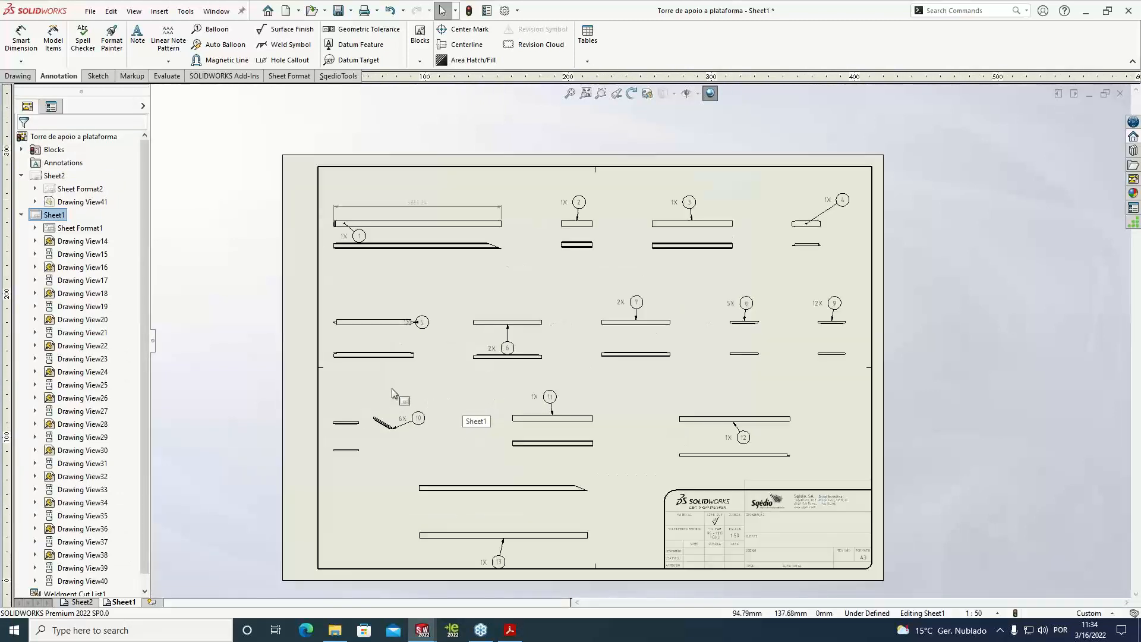
{"action": "scroll", "coordinate": [392, 390], "scroll_direction": "down", "scroll_amount": 1}
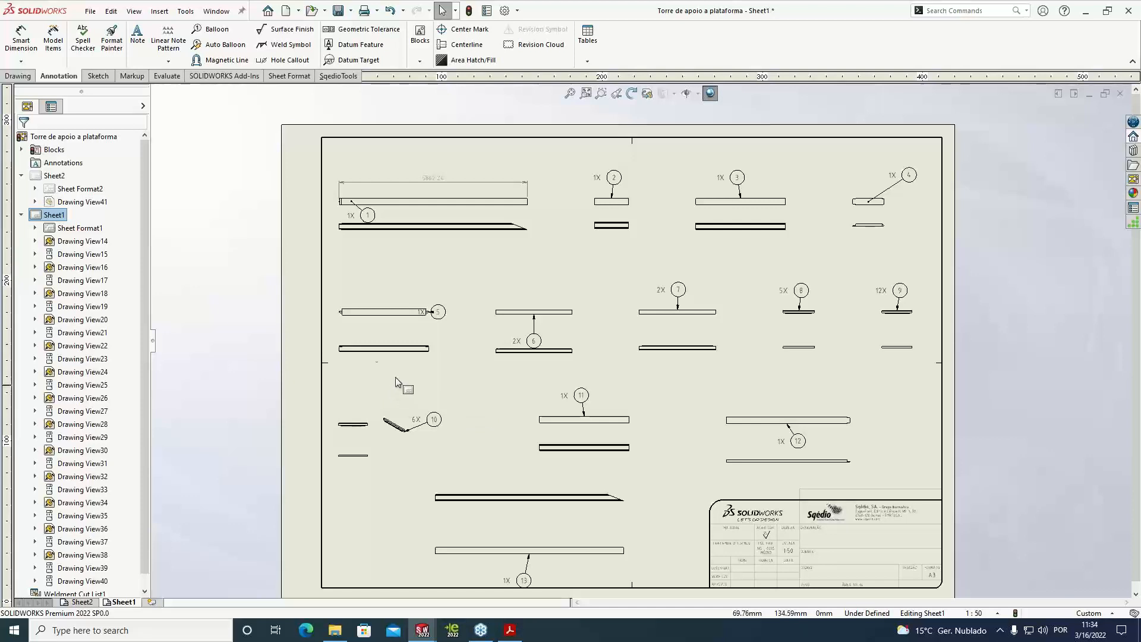
{"action": "left_click_drag", "start_coordinate": [534, 340], "coordinate": [545, 329]}
{"action": "left_click_drag", "start_coordinate": [436, 311], "coordinate": [447, 287]}
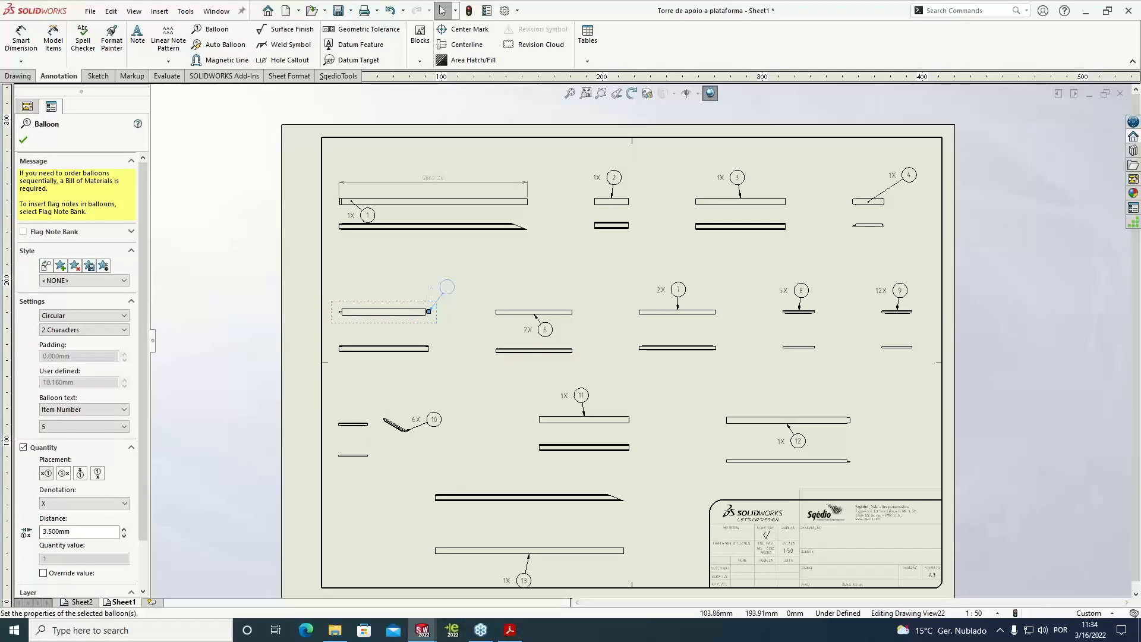
{"action": "left_click_drag", "start_coordinate": [447, 289], "coordinate": [447, 289]}
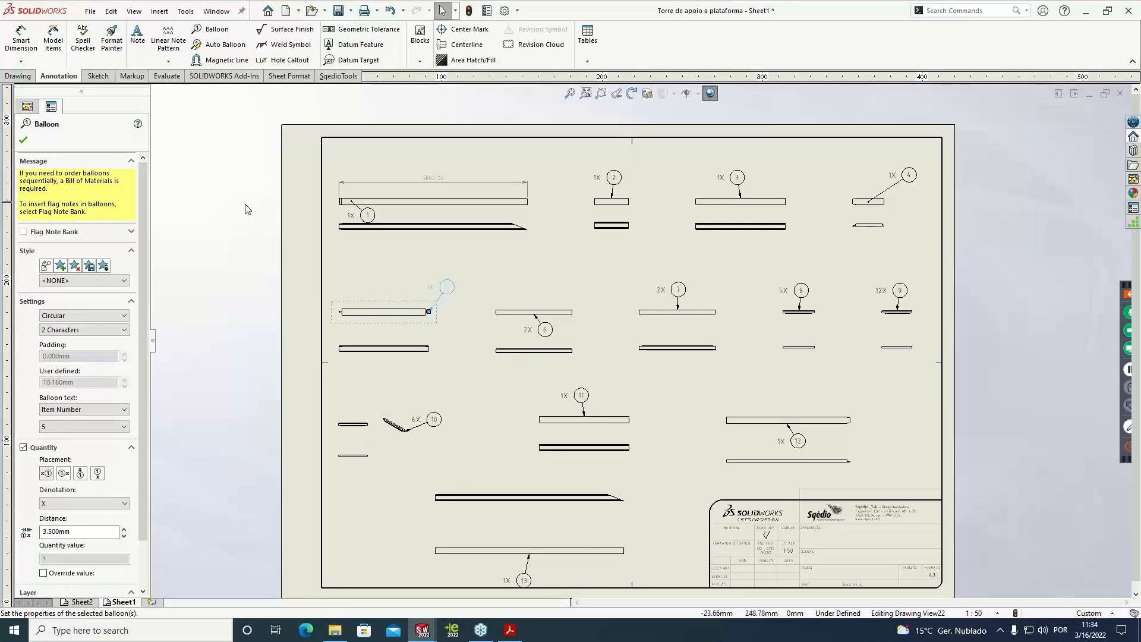
{"action": "left_click", "coordinate": [246, 209]}
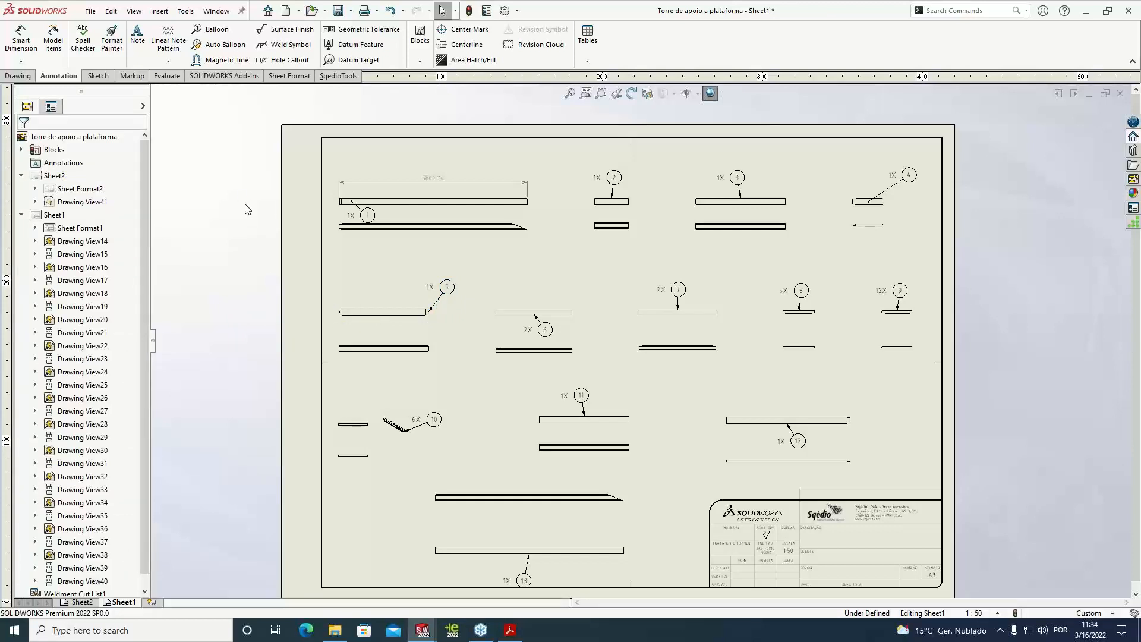
Close the platform tower drawing and its part, discarding the changes to both
{"action": "left_click", "coordinate": [1120, 94]}
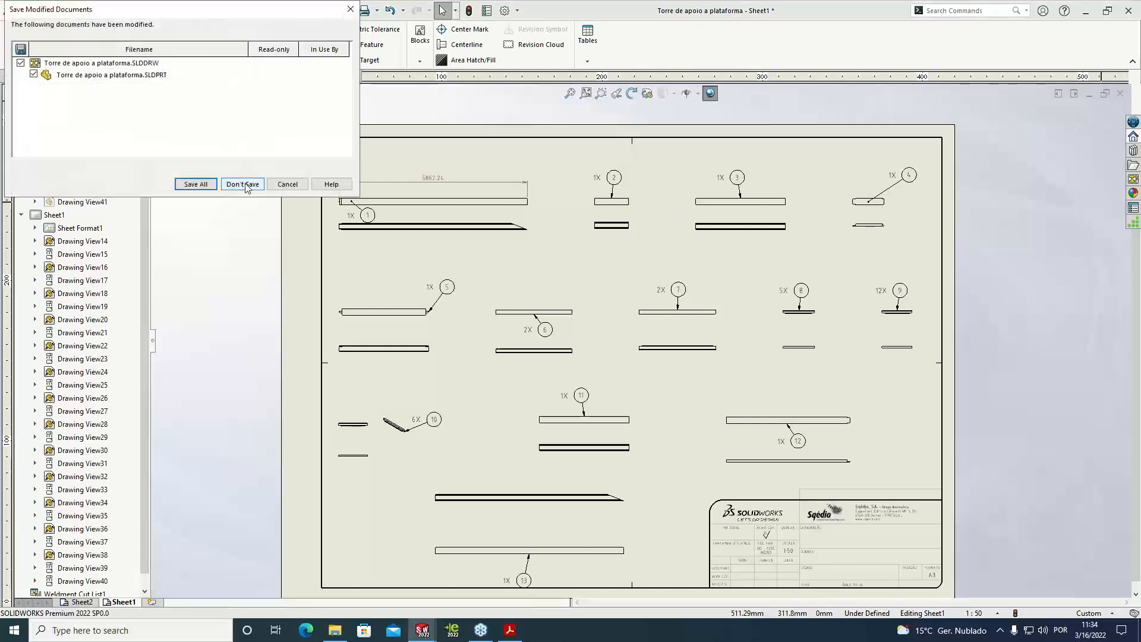
{"action": "left_click", "coordinate": [244, 184]}
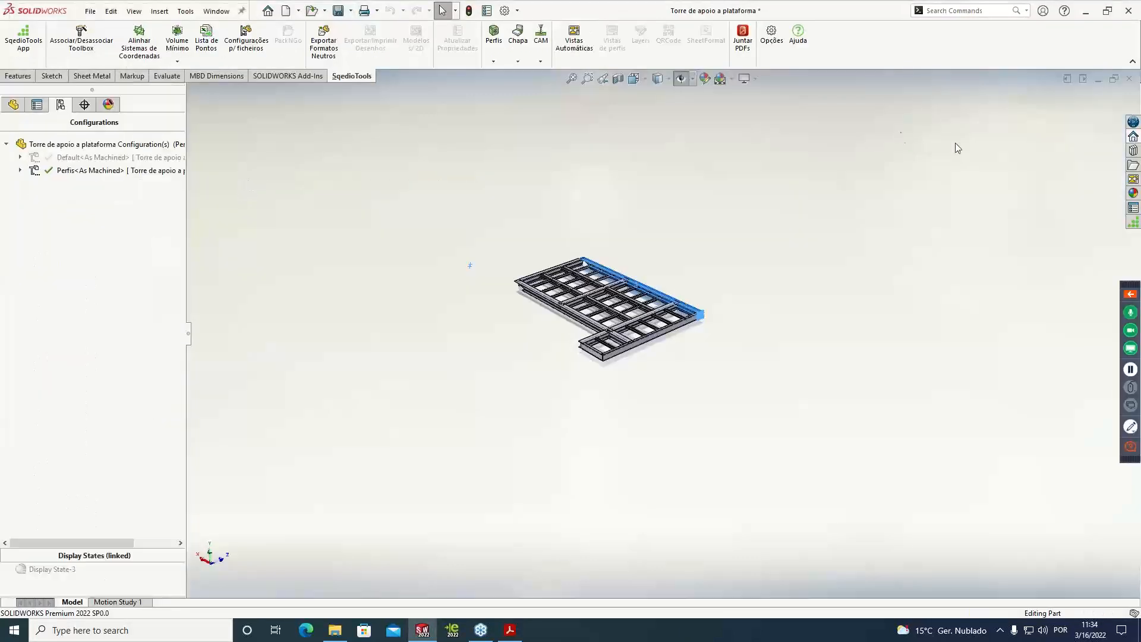
{"action": "left_click", "coordinate": [1129, 78]}
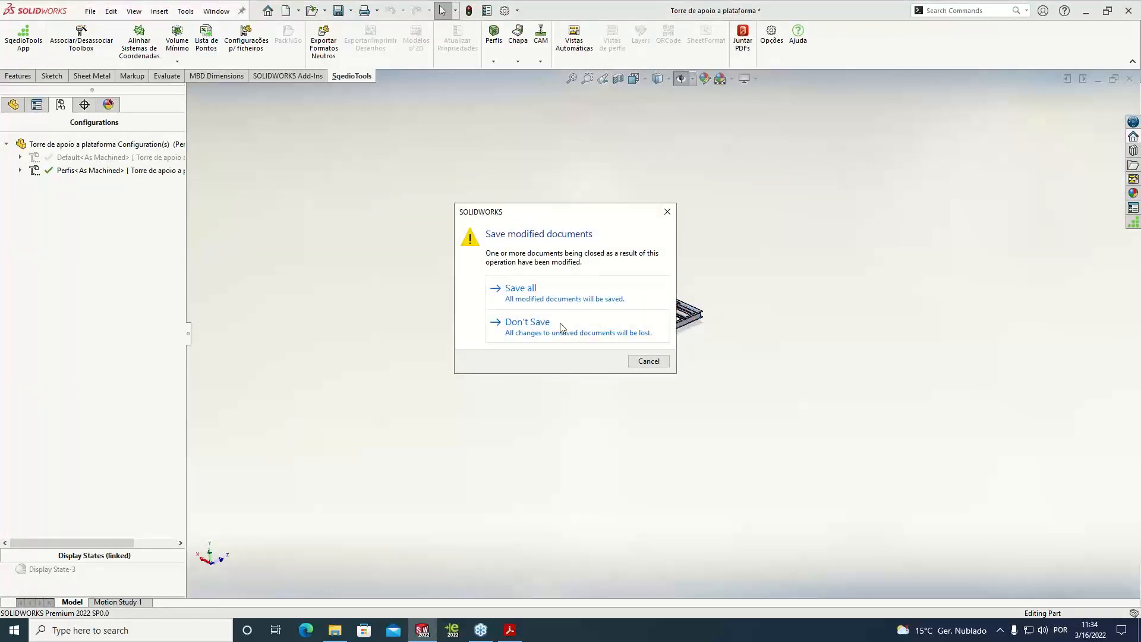
{"action": "left_click", "coordinate": [560, 327]}
Open the most recently used 0421-0051 document
{"action": "left_click", "coordinate": [95, 17]}
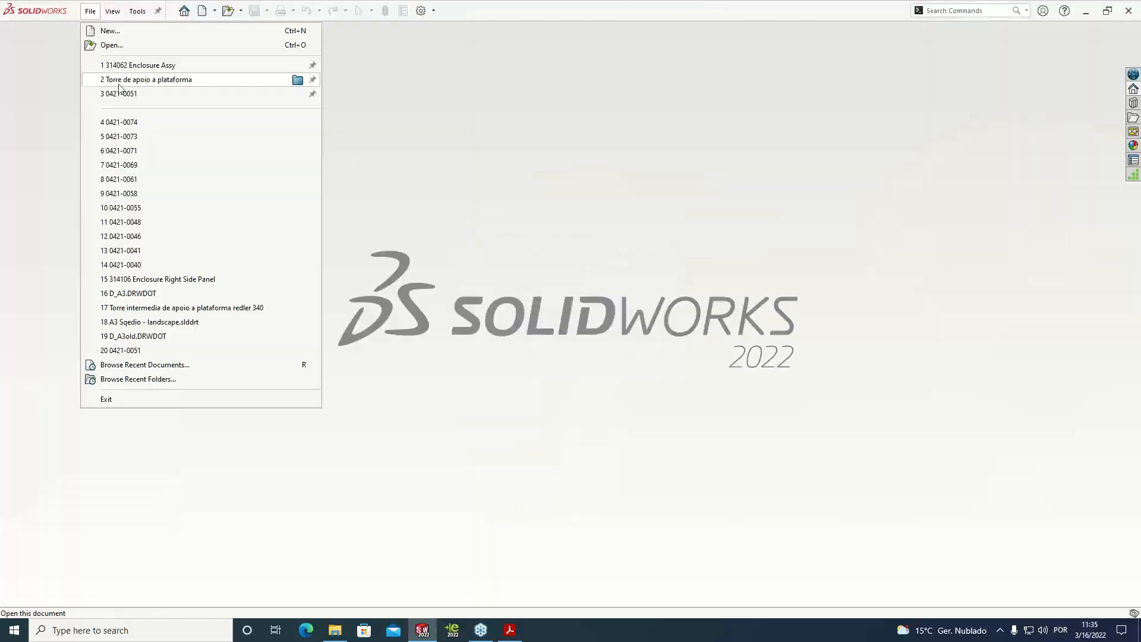
{"action": "left_click", "coordinate": [123, 95]}
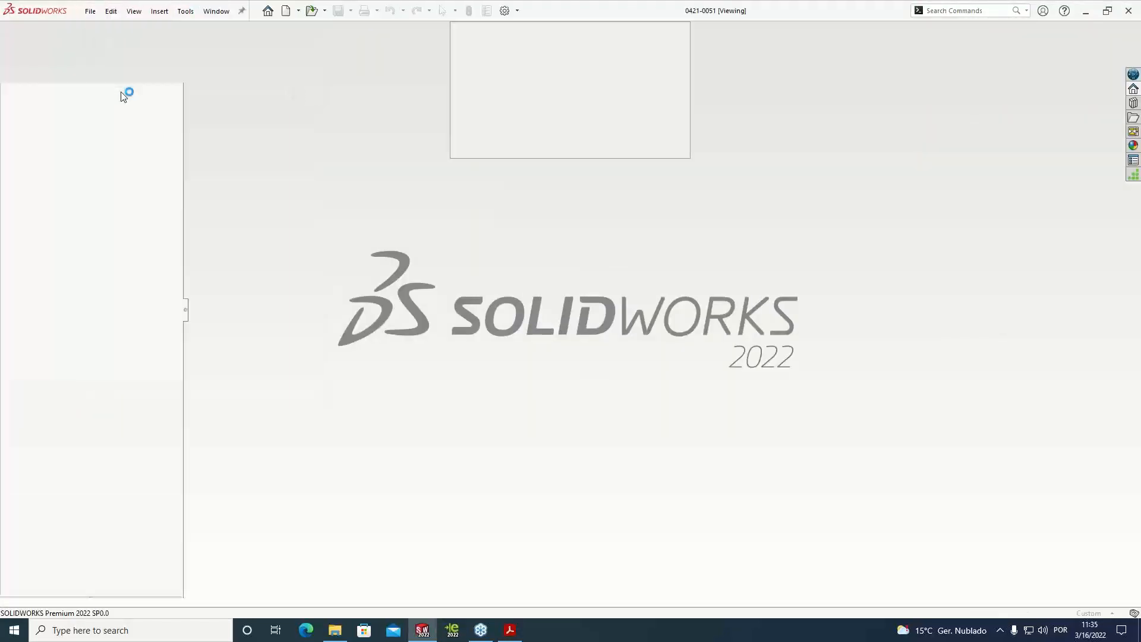
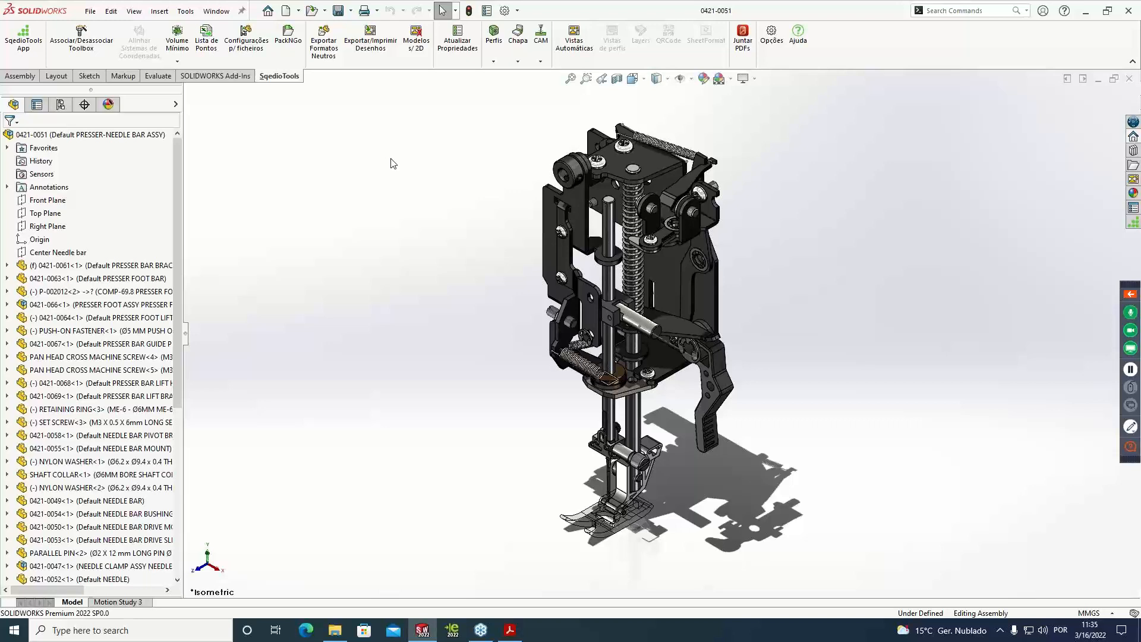
List the assembly's models that have no 2D drawing and look through the listed components
{"action": "left_click", "coordinate": [418, 62]}
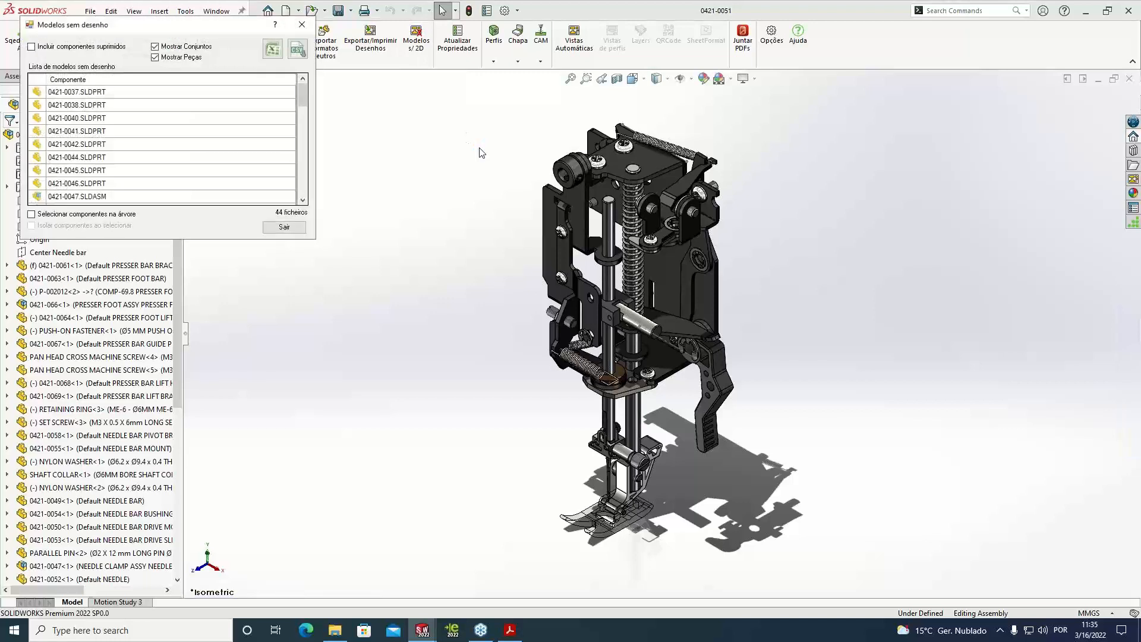
{"action": "left_click_drag", "start_coordinate": [251, 29], "coordinate": [443, 86]}
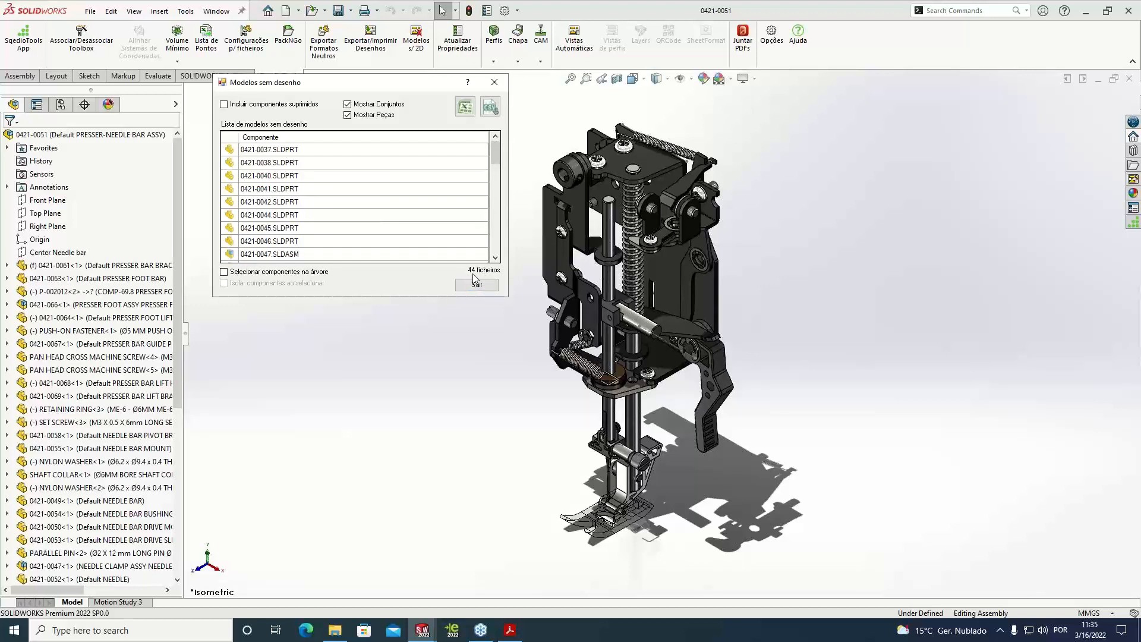
{"action": "scroll", "coordinate": [342, 209], "scroll_direction": "down", "scroll_amount": 2}
{"action": "scroll", "coordinate": [342, 209], "scroll_direction": "down", "scroll_amount": 2}
{"action": "scroll", "coordinate": [343, 217], "scroll_direction": "down", "scroll_amount": 2}
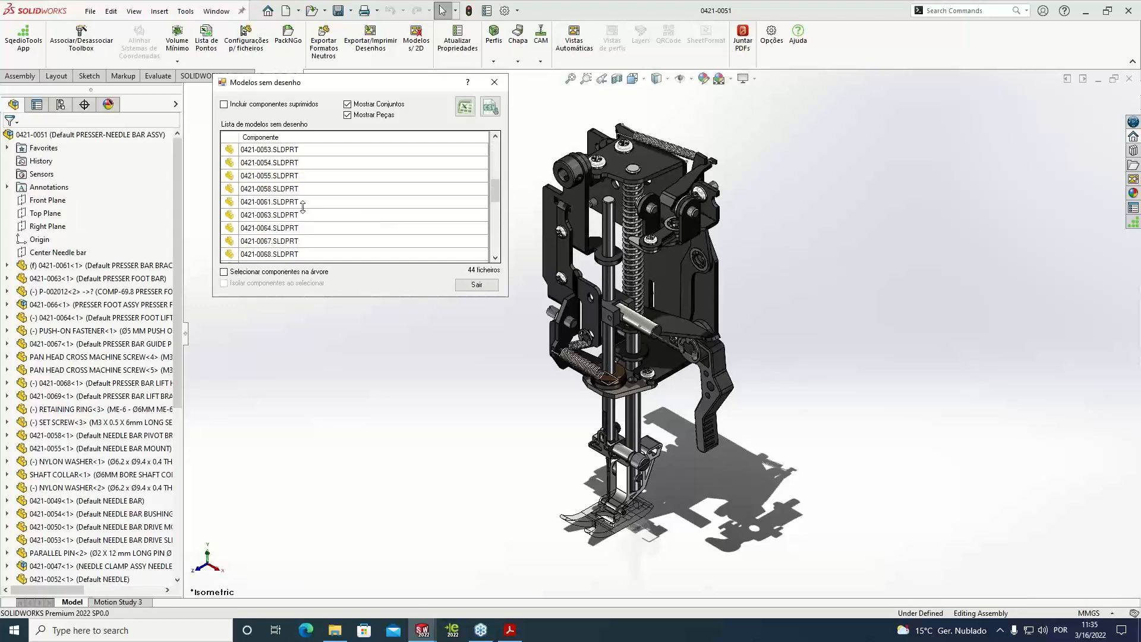
Inspect listed parts such as 0421-0061, 0421-0058 and 0421-0063 with tree selection and isolation enabled, then disable selection and close the list
{"action": "left_click", "coordinate": [224, 272]}
{"action": "left_click", "coordinate": [224, 283]}
{"action": "left_click", "coordinate": [268, 202]}
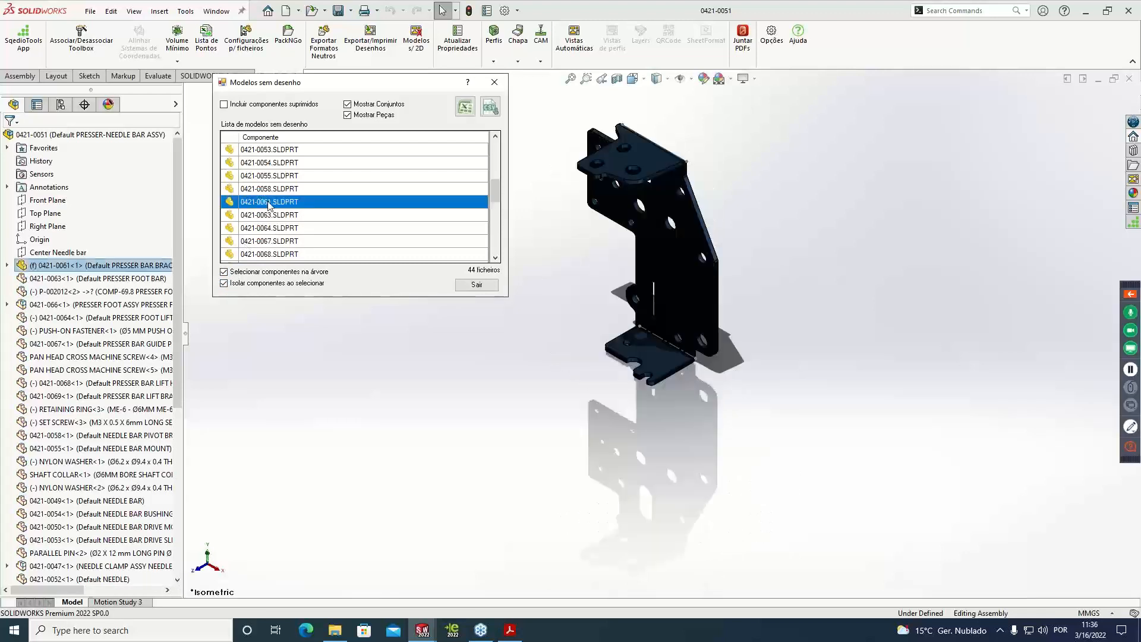
{"action": "left_click", "coordinate": [271, 178]}
{"action": "left_click", "coordinate": [271, 188]}
{"action": "left_click", "coordinate": [278, 216]}
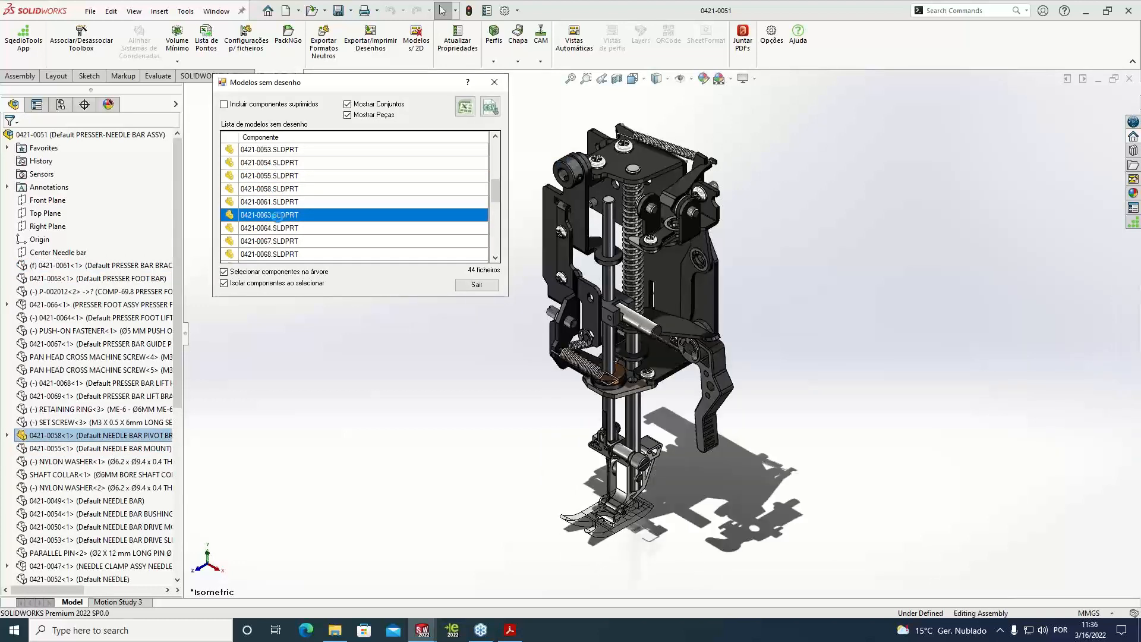
{"action": "left_click", "coordinate": [280, 229]}
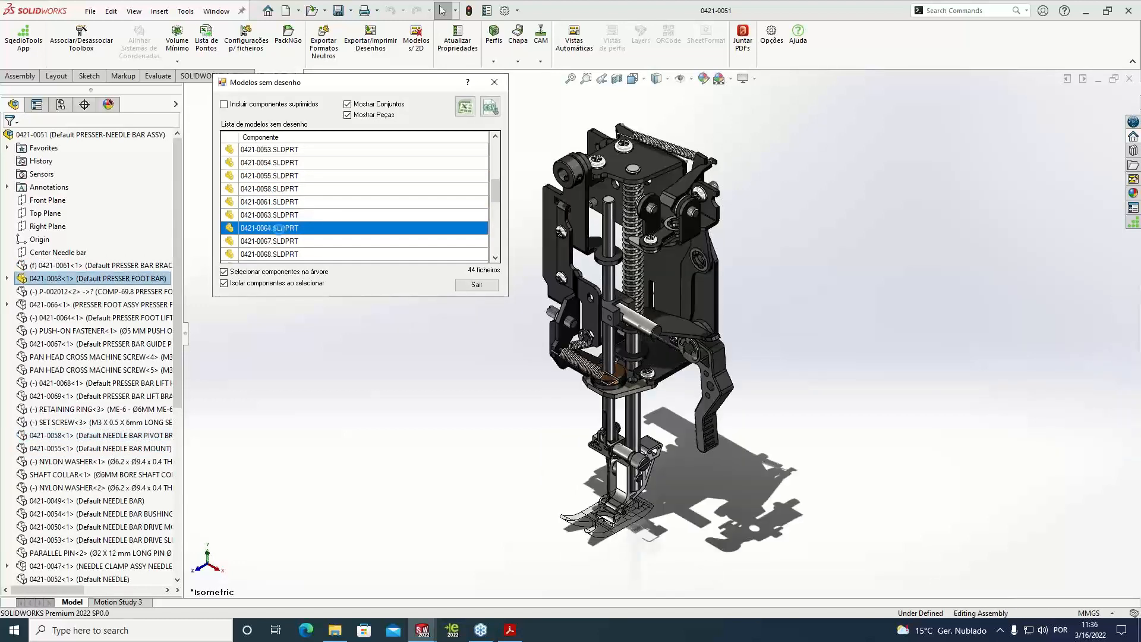
{"action": "left_click", "coordinate": [224, 272]}
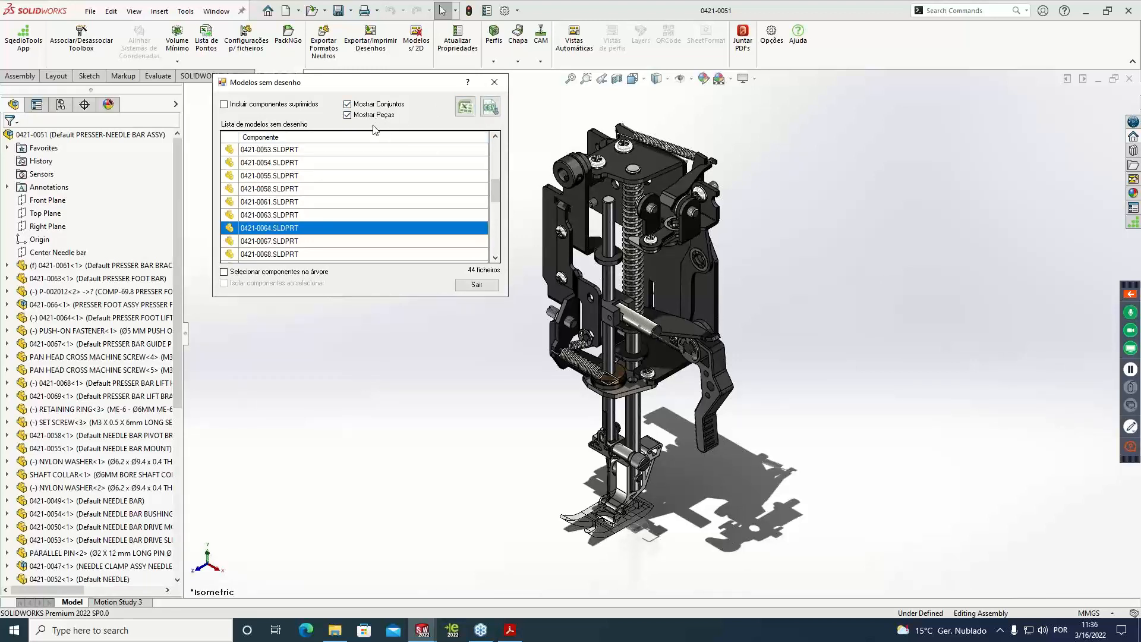
{"action": "left_click", "coordinate": [494, 83]}
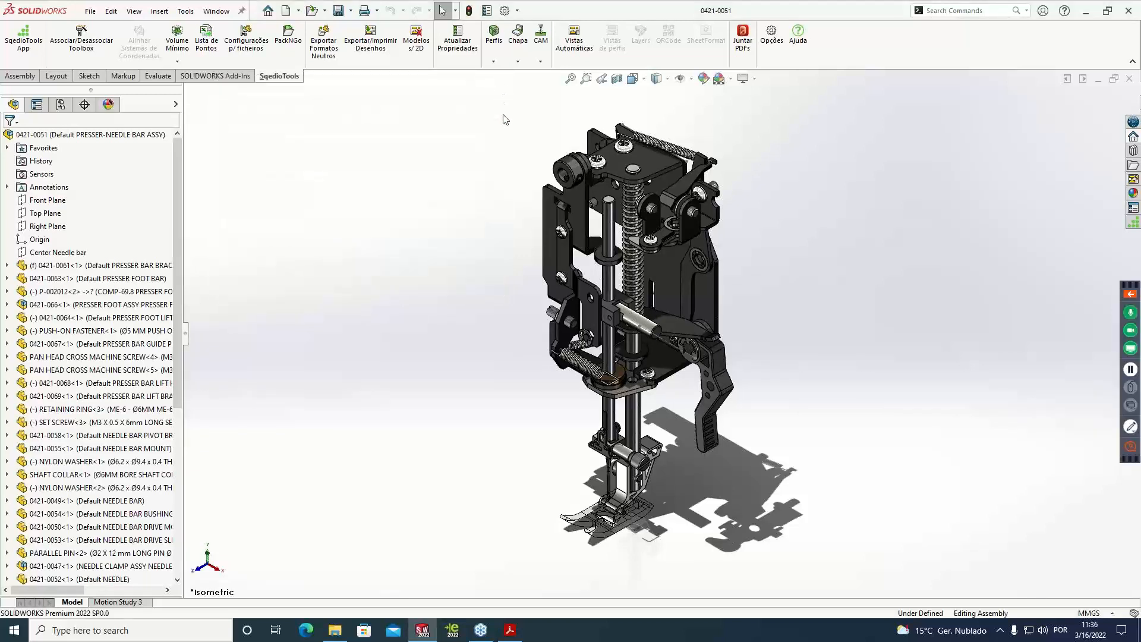
Start the Vistas Automáticas command for all components, filtered to sheet metal parts only
{"action": "left_click", "coordinate": [591, 61]}
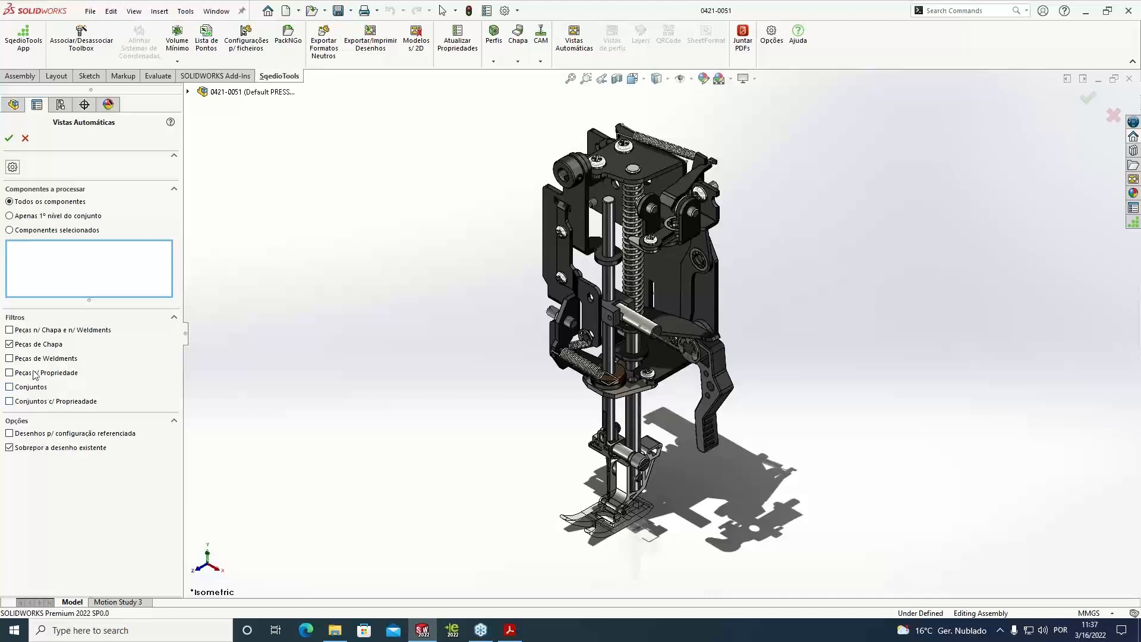
{"action": "left_click", "coordinate": [10, 329]}
{"action": "left_click", "coordinate": [10, 330]}
Review the Vistas Automáticas rules, sheet metal dimensioning choices and drawing naming options, and save the settings
{"action": "left_click", "coordinate": [13, 166]}
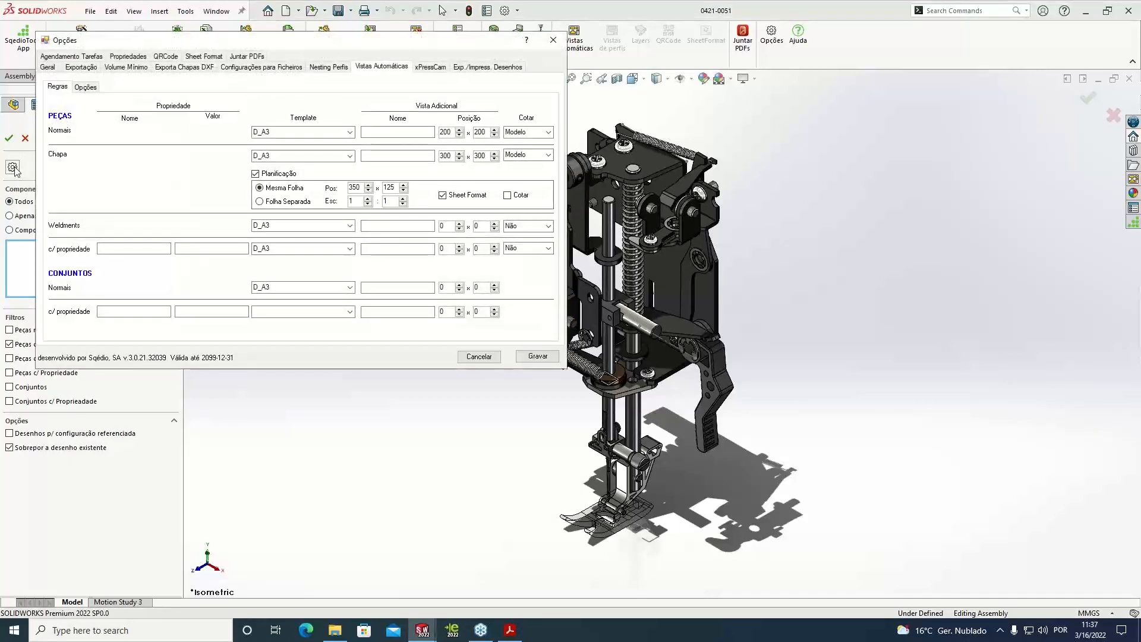
{"action": "left_click_drag", "start_coordinate": [475, 78], "coordinate": [503, 92]}
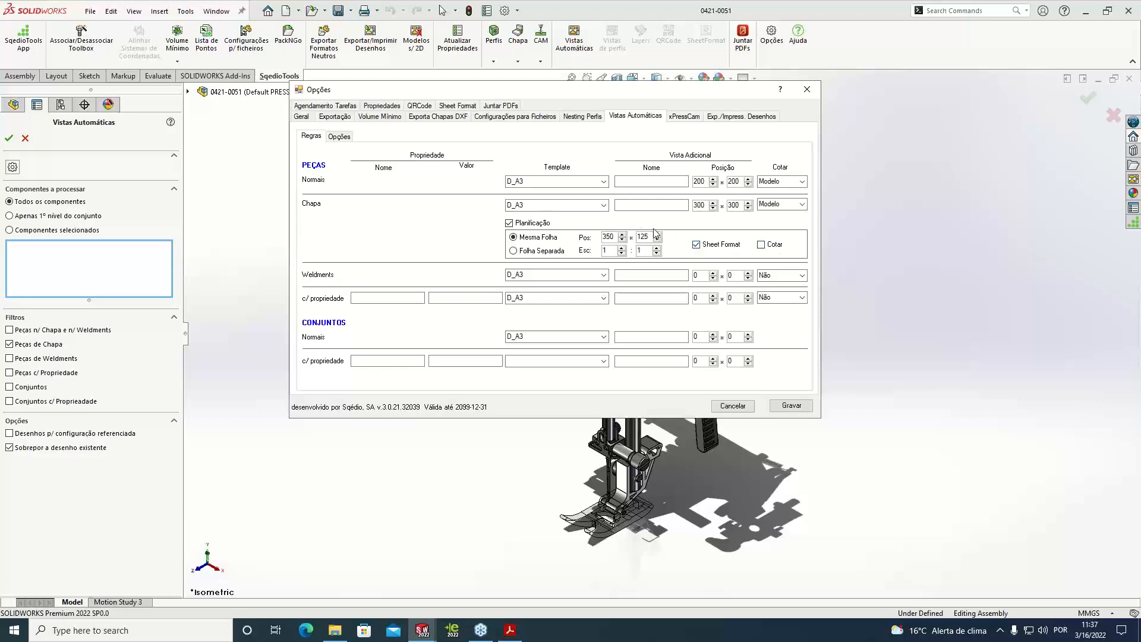
{"action": "left_click", "coordinate": [803, 206]}
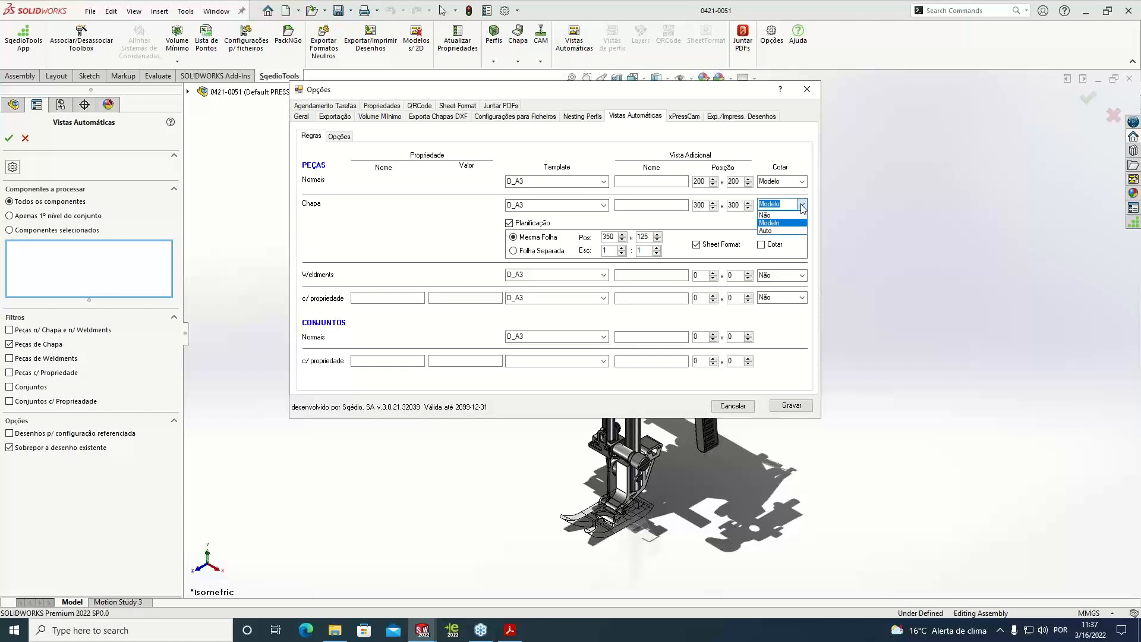
{"action": "left_click", "coordinate": [792, 141]}
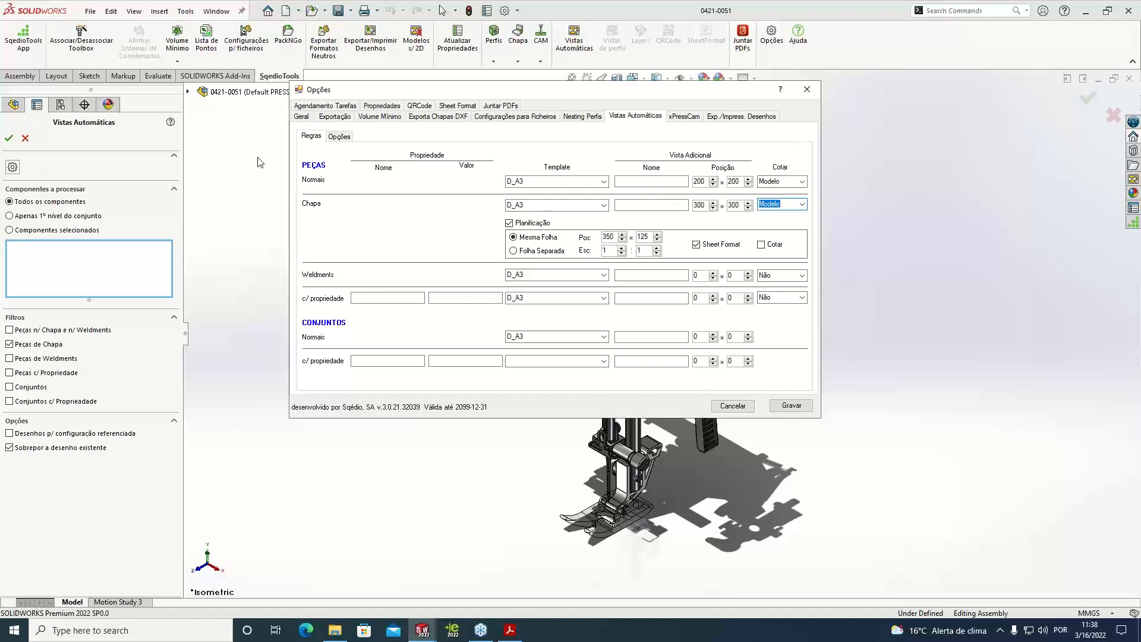
{"action": "left_click", "coordinate": [337, 137]}
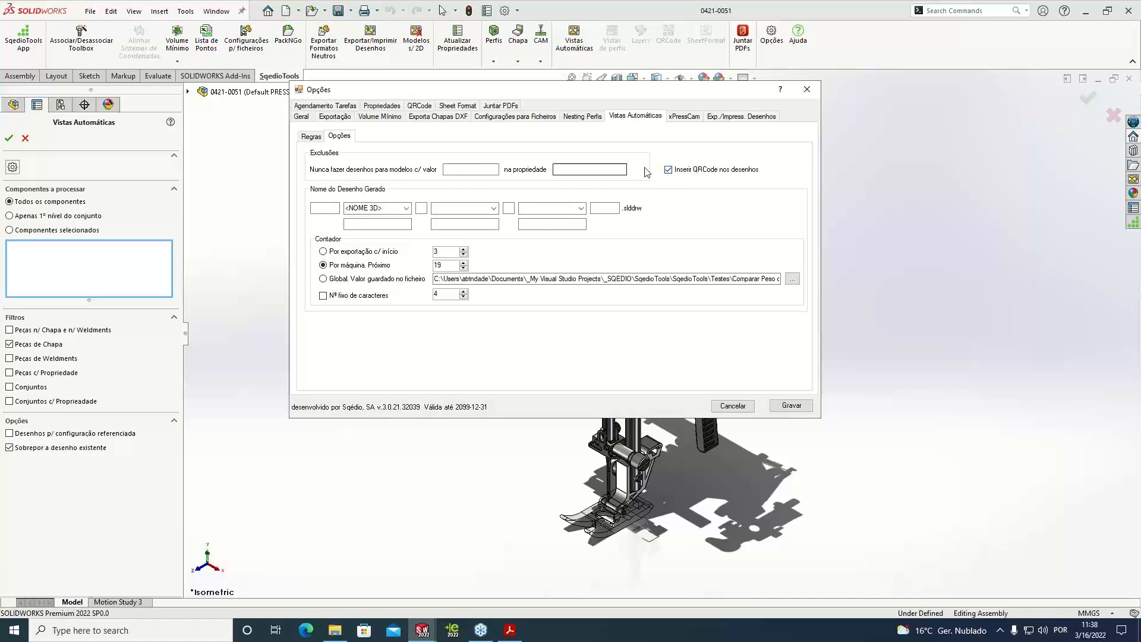
{"action": "left_click", "coordinate": [310, 138]}
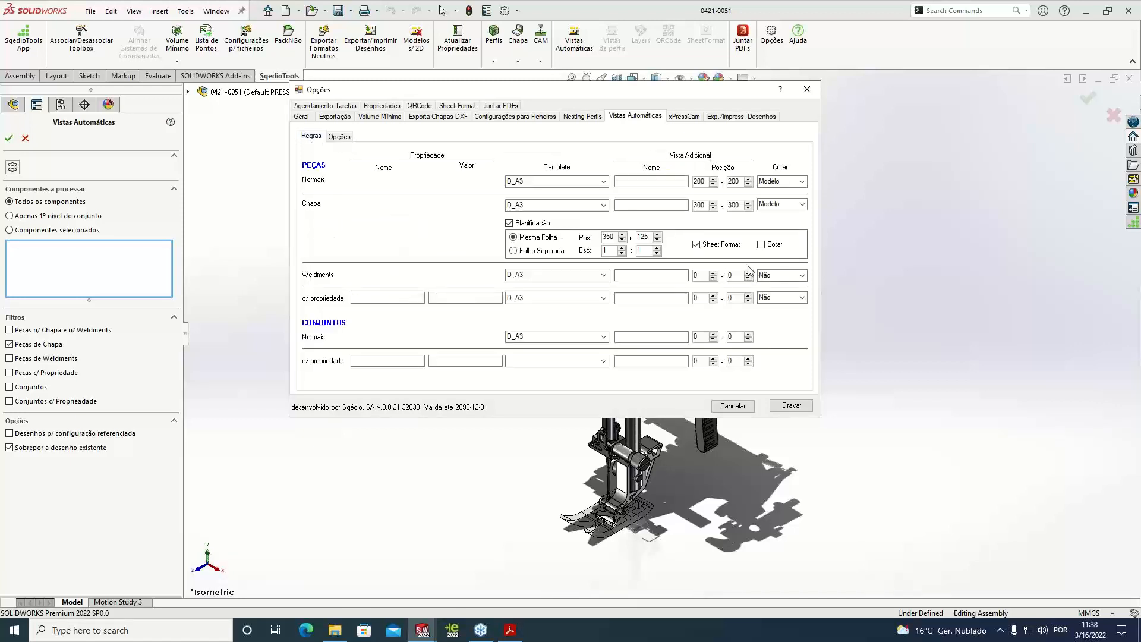
{"action": "left_click", "coordinate": [792, 406]}
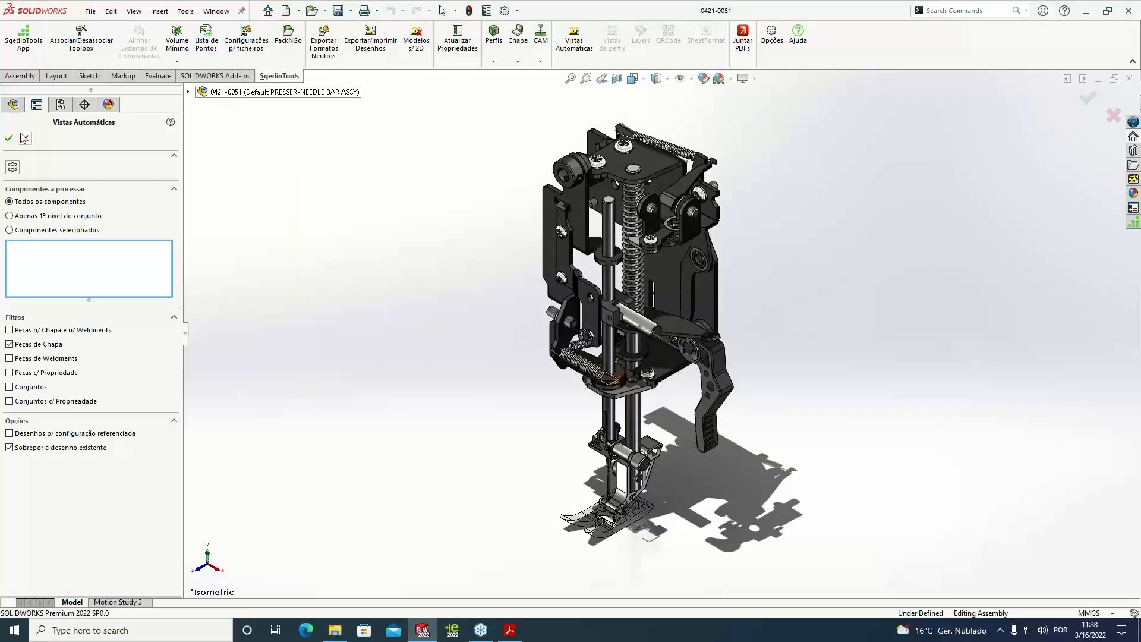
Switch to File Explorer and check the Sewing Machine folder for existing drawing files
{"action": "left_click", "coordinate": [334, 630]}
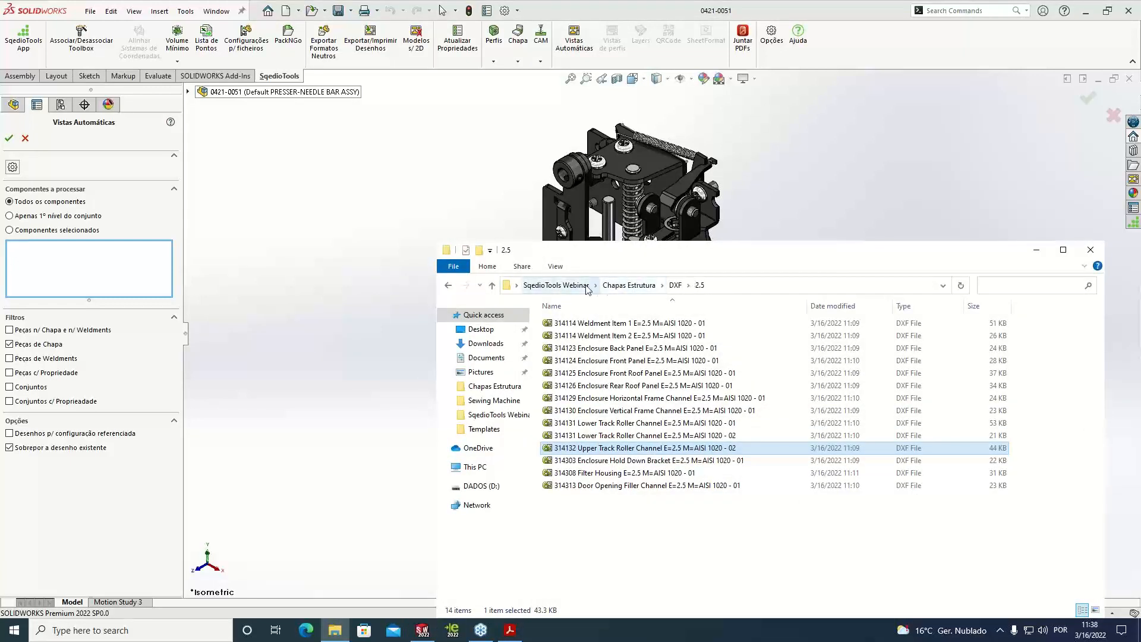
{"action": "left_click", "coordinate": [556, 286]}
{"action": "left_click", "coordinate": [609, 337]}
{"action": "double_click", "coordinate": [609, 336]}
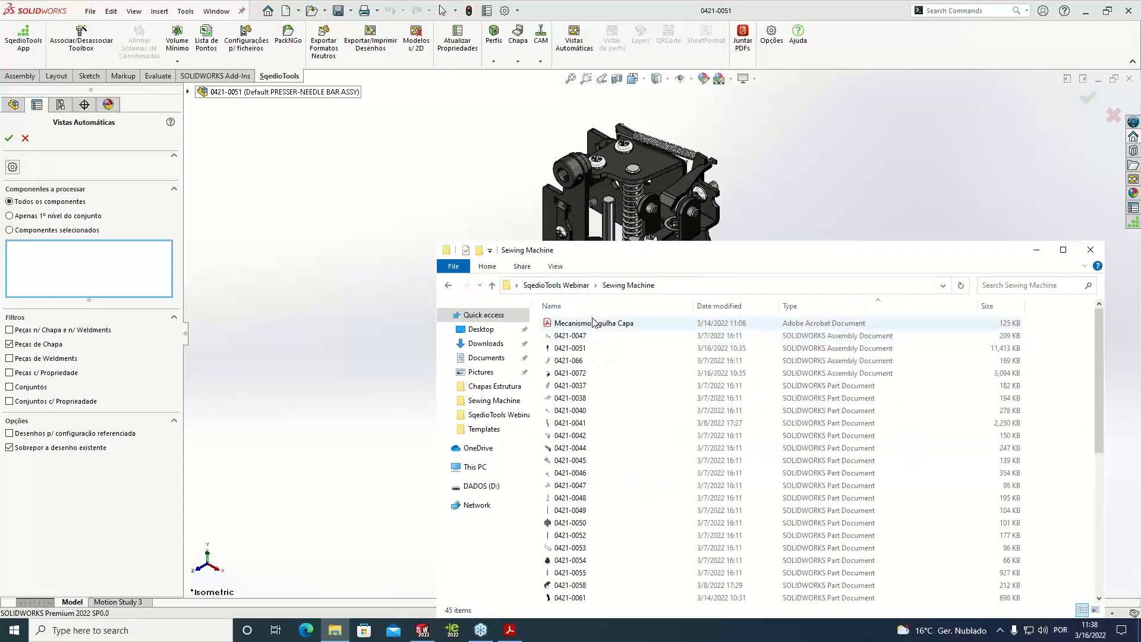
{"action": "scroll", "coordinate": [832, 357], "scroll_direction": "up", "scroll_amount": 2}
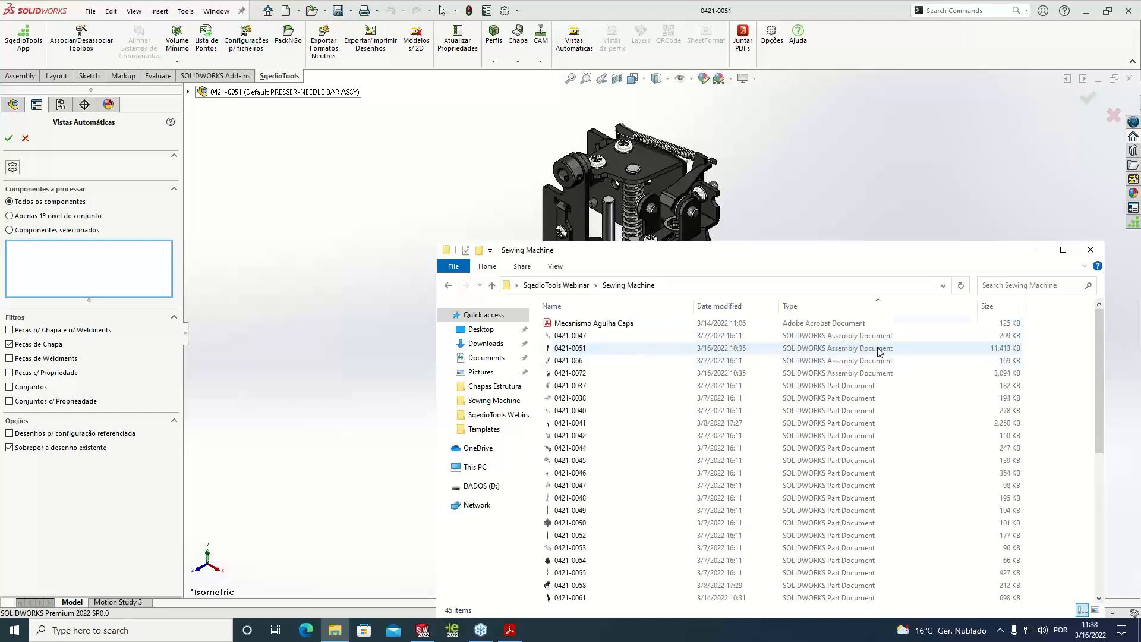
{"action": "scroll", "coordinate": [867, 396], "scroll_direction": "down", "scroll_amount": 1}
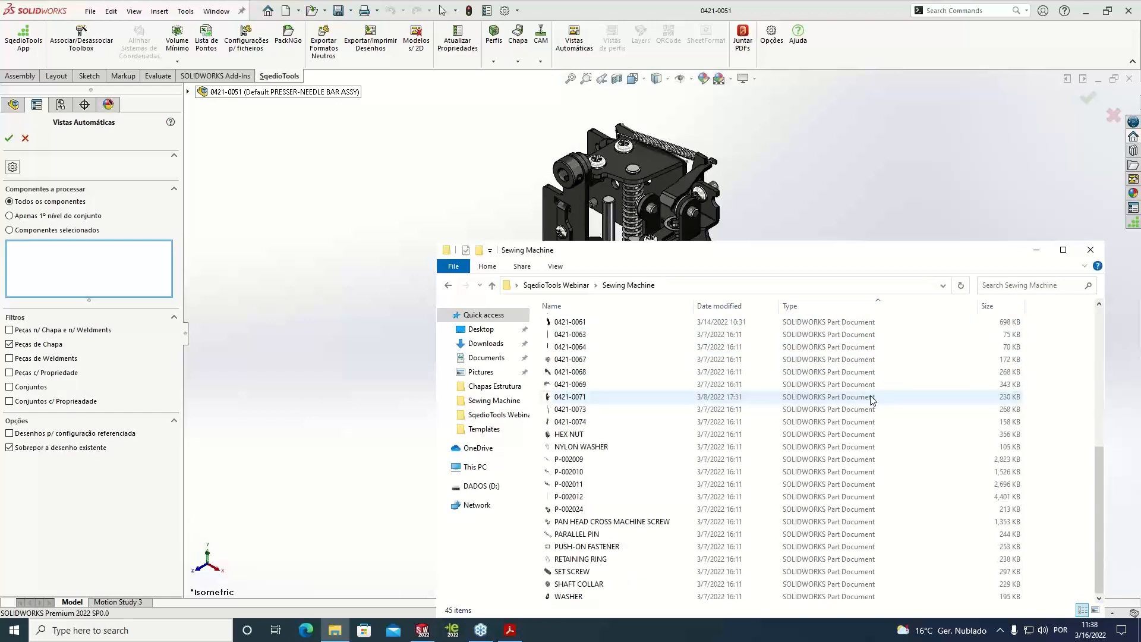
{"action": "scroll", "coordinate": [869, 395], "scroll_direction": "up", "scroll_amount": 1}
Return to SOLIDWORKS and generate the automatic drawings of the assembly's sheet metal parts
{"action": "left_click", "coordinate": [364, 221]}
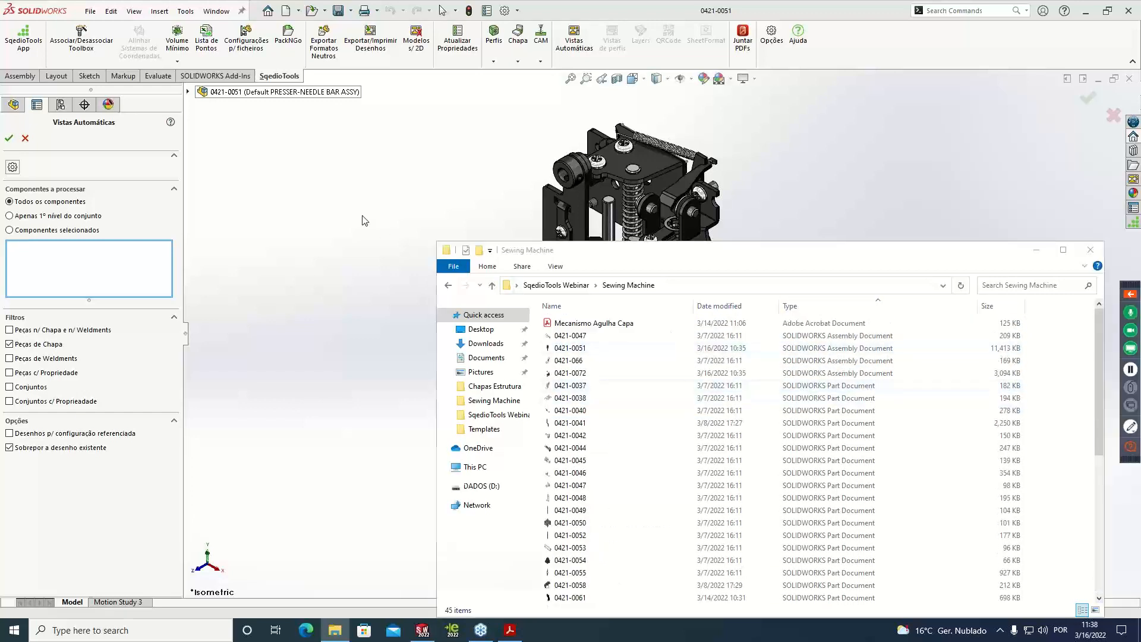
{"action": "left_click", "coordinate": [9, 139]}
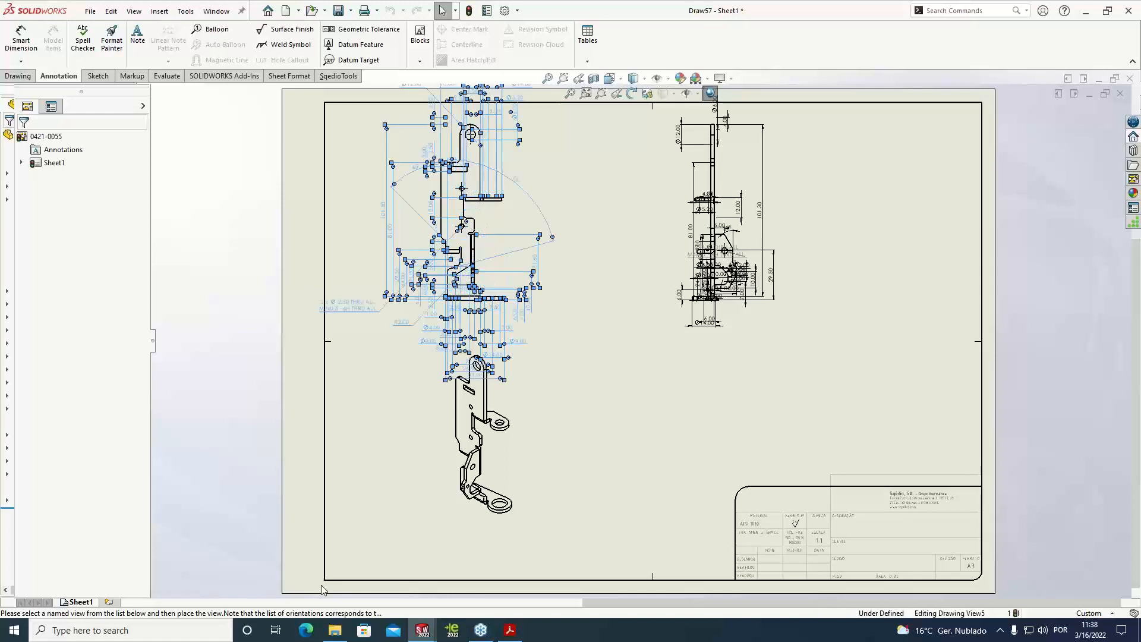
Check the generated drawing files in the Sewing Machine folder during processing, and dismiss the completion message
{"action": "left_click", "coordinate": [338, 630]}
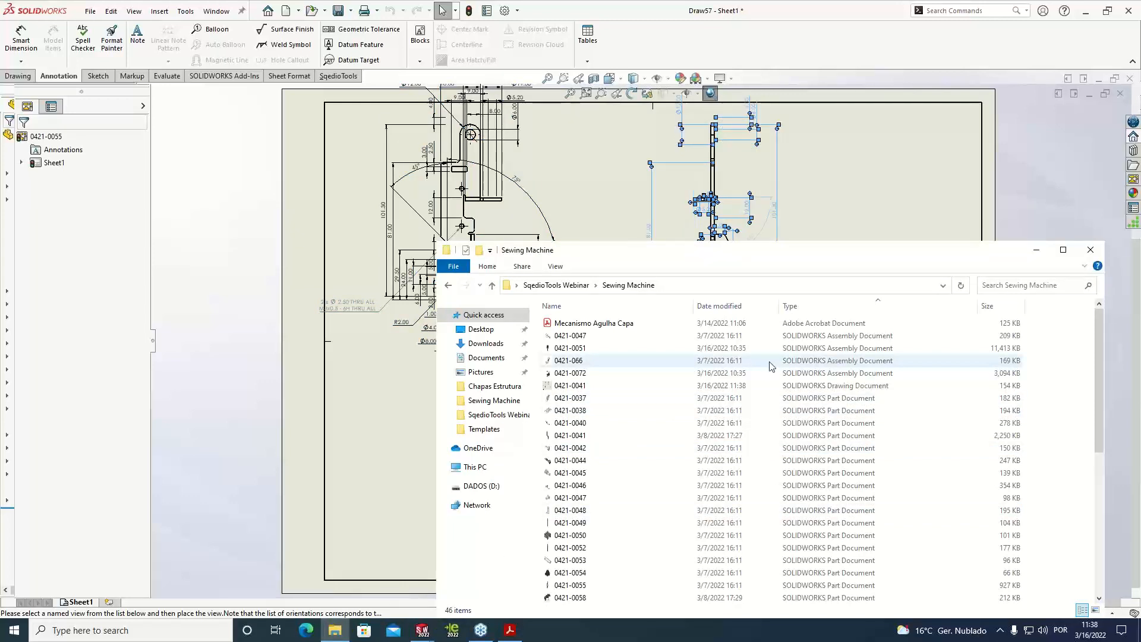
{"action": "left_click", "coordinate": [833, 387]}
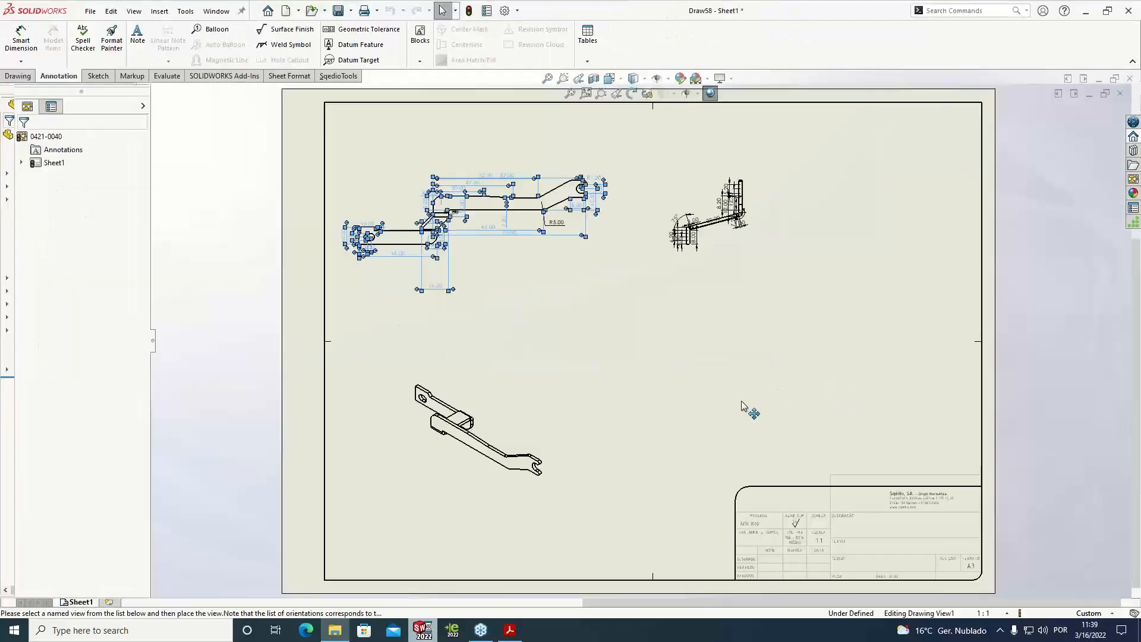
{"action": "left_click", "coordinate": [335, 630]}
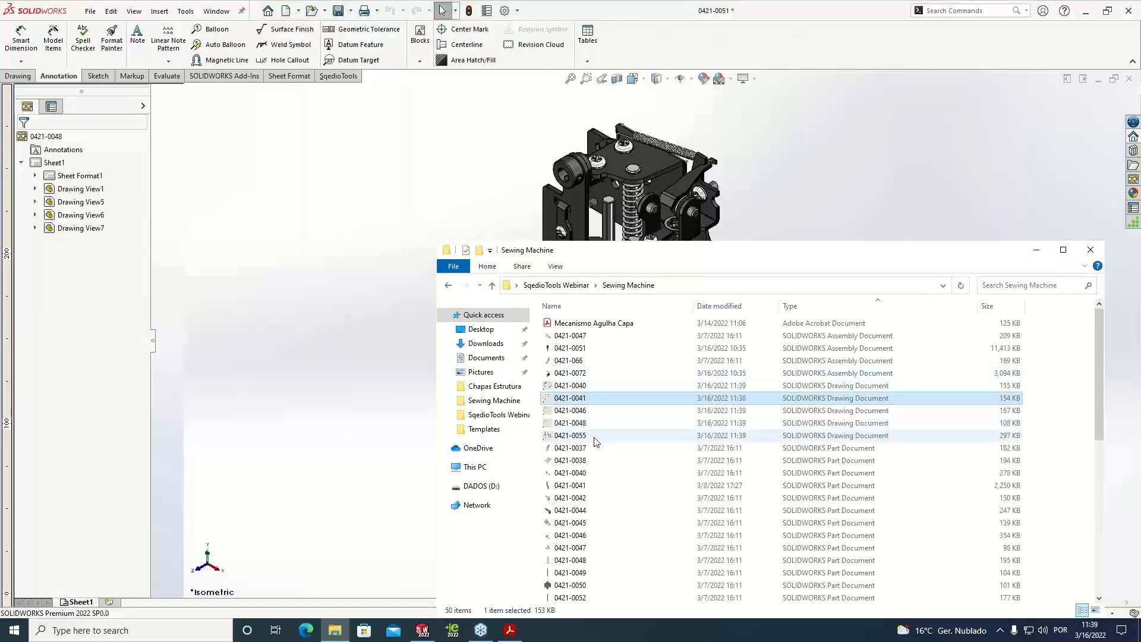
{"action": "left_click", "coordinate": [1037, 251]}
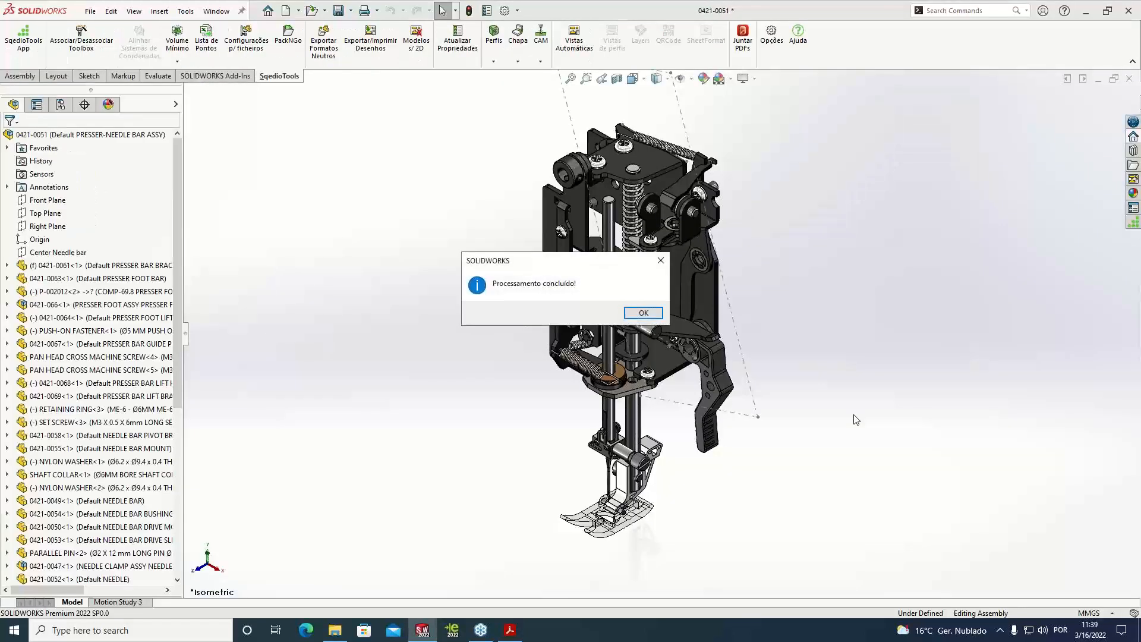
{"action": "left_click", "coordinate": [658, 317]}
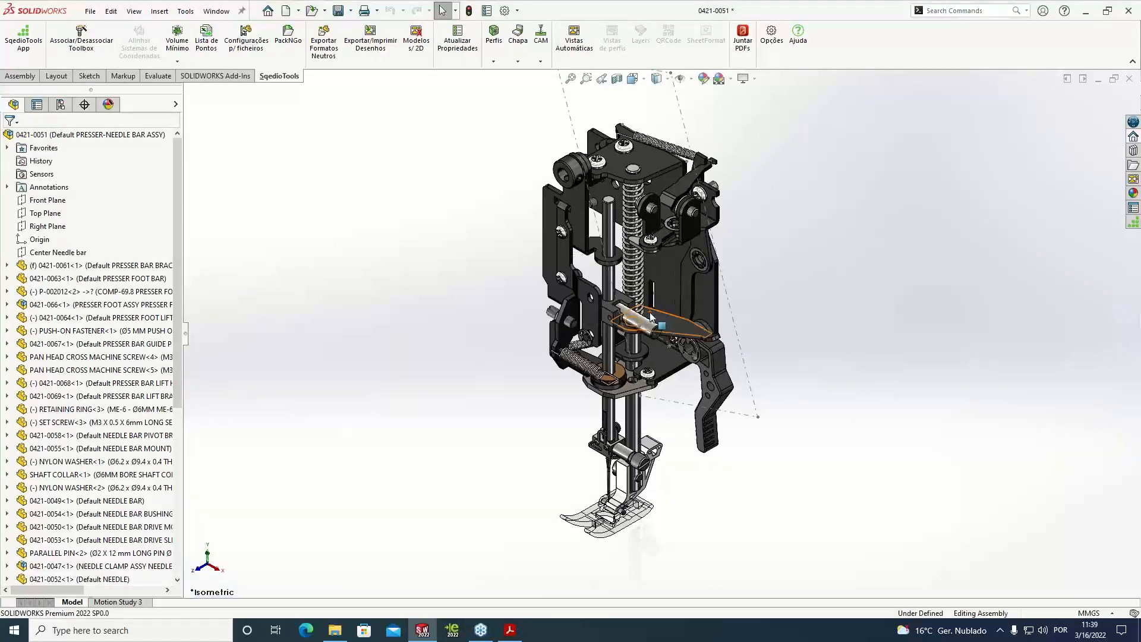
Open the recent drawing 0421-0041 to examine its generated views, and close it
{"action": "left_click", "coordinate": [91, 13]}
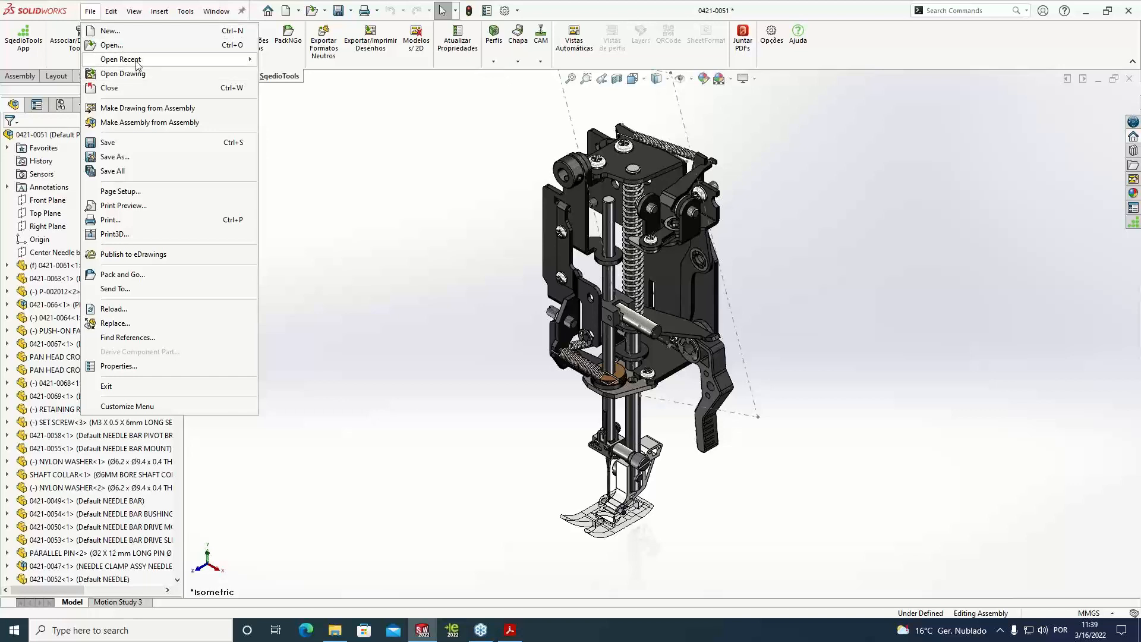
{"action": "mouse_move", "coordinate": [138, 62]}
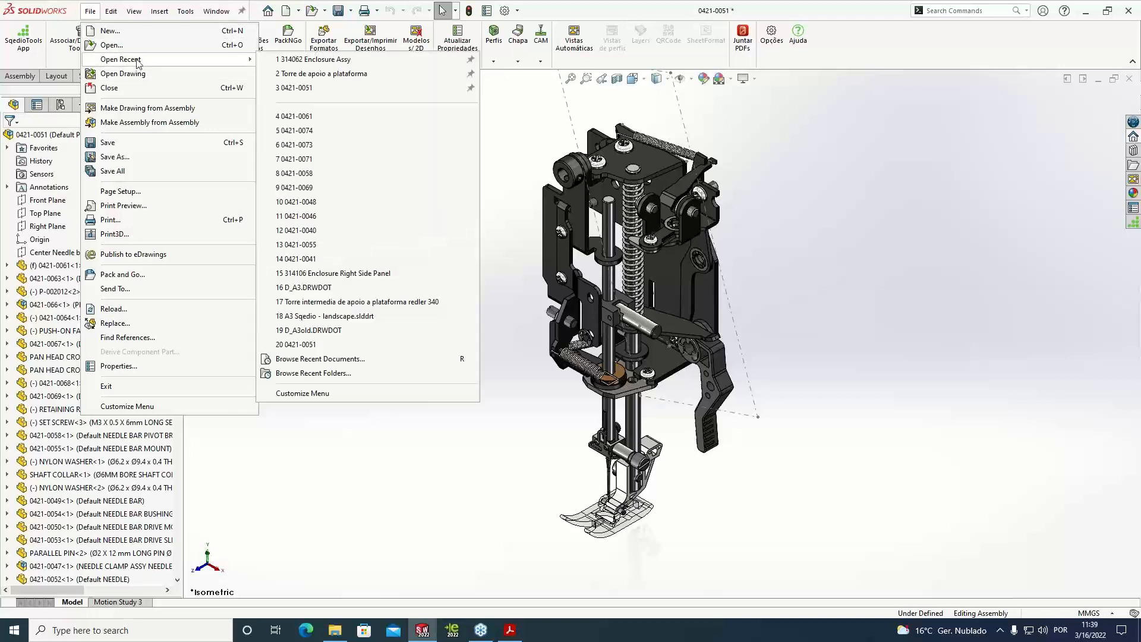
{"action": "left_click", "coordinate": [321, 259]}
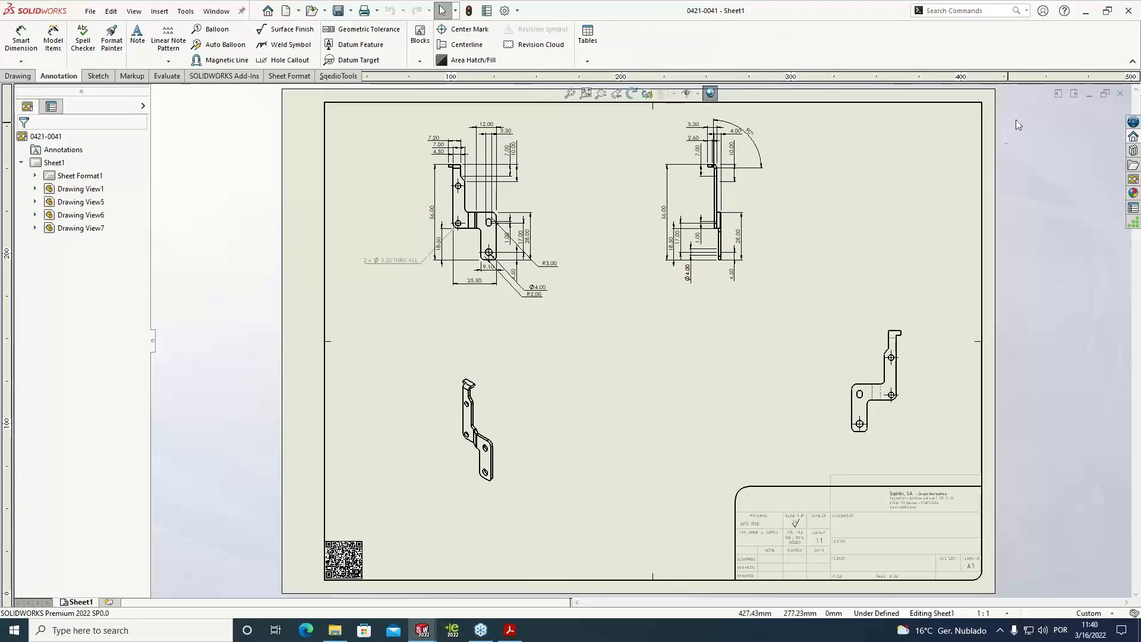
{"action": "left_click", "coordinate": [1127, 96]}
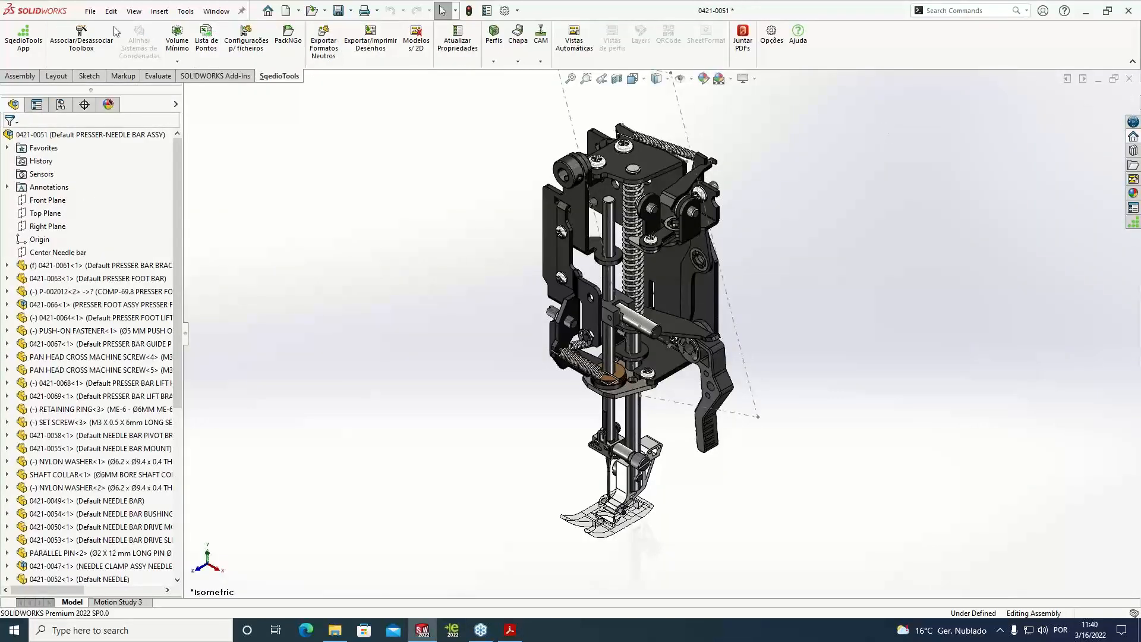
Open the recent drawing 0421-0061 and move its flat pattern view up, clear of the title block
{"action": "left_click", "coordinate": [90, 11]}
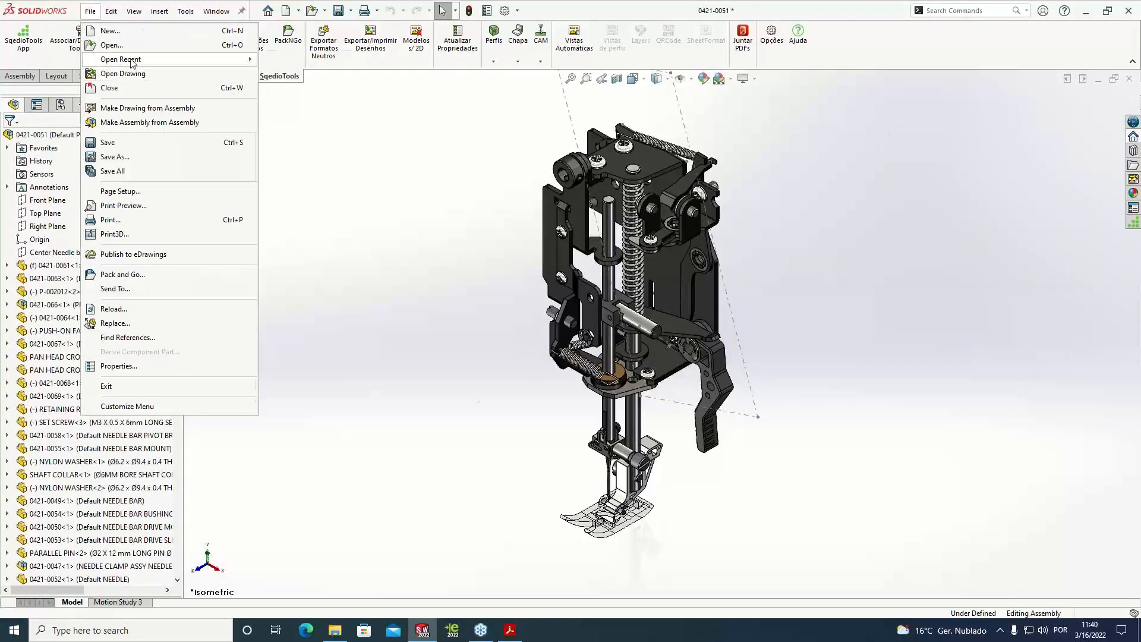
{"action": "mouse_move", "coordinate": [128, 59]}
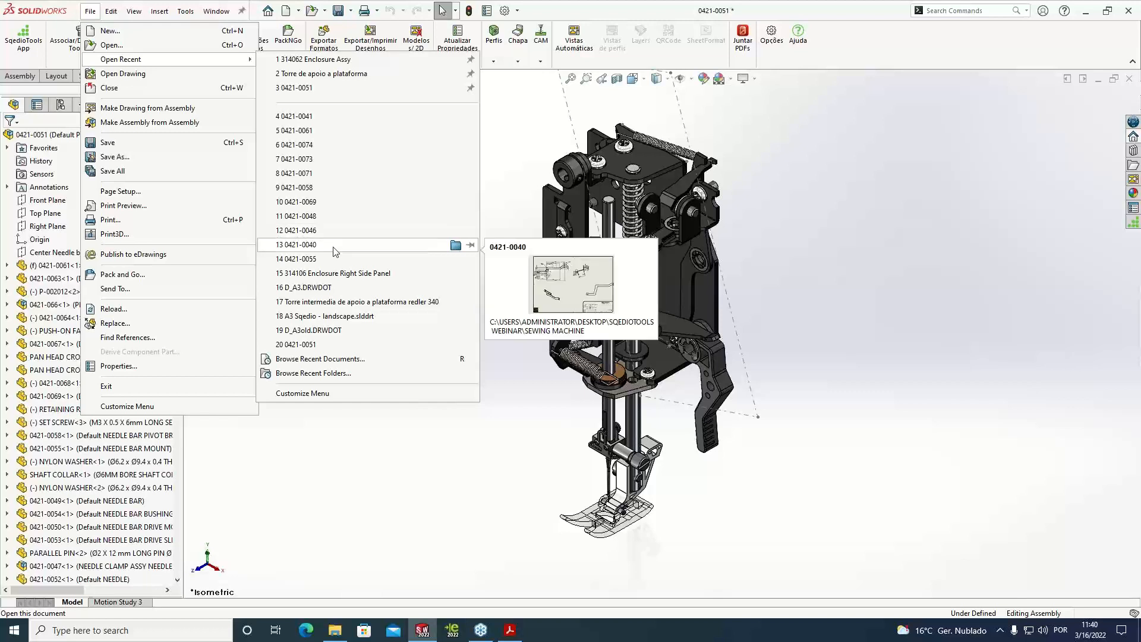
{"action": "left_click", "coordinate": [317, 131]}
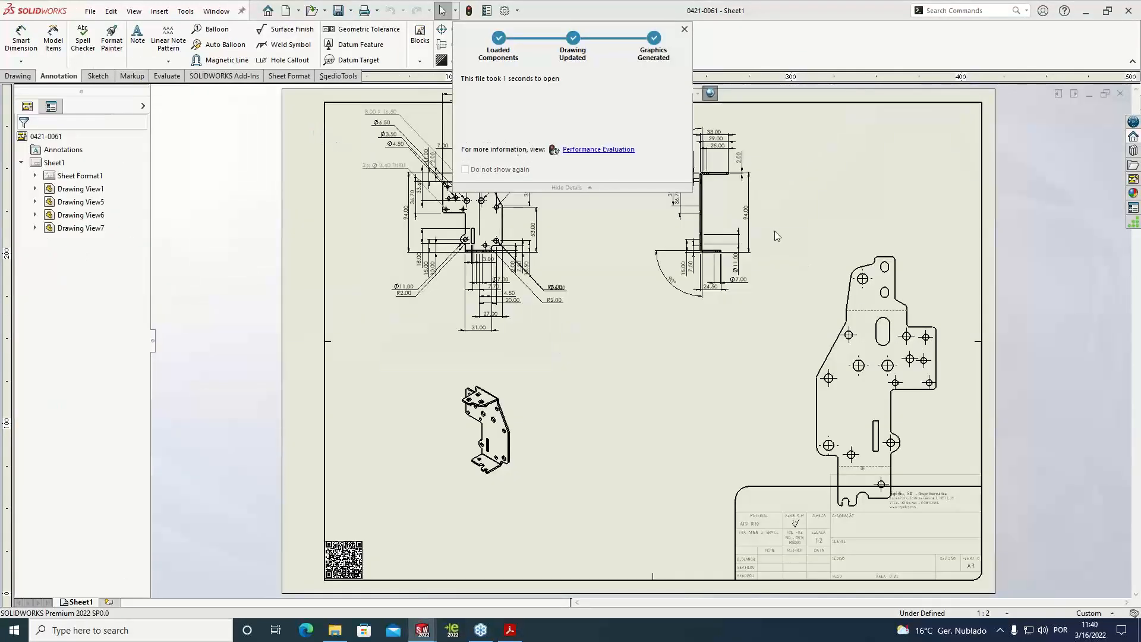
{"action": "left_click_drag", "start_coordinate": [925, 253], "coordinate": [929, 190]}
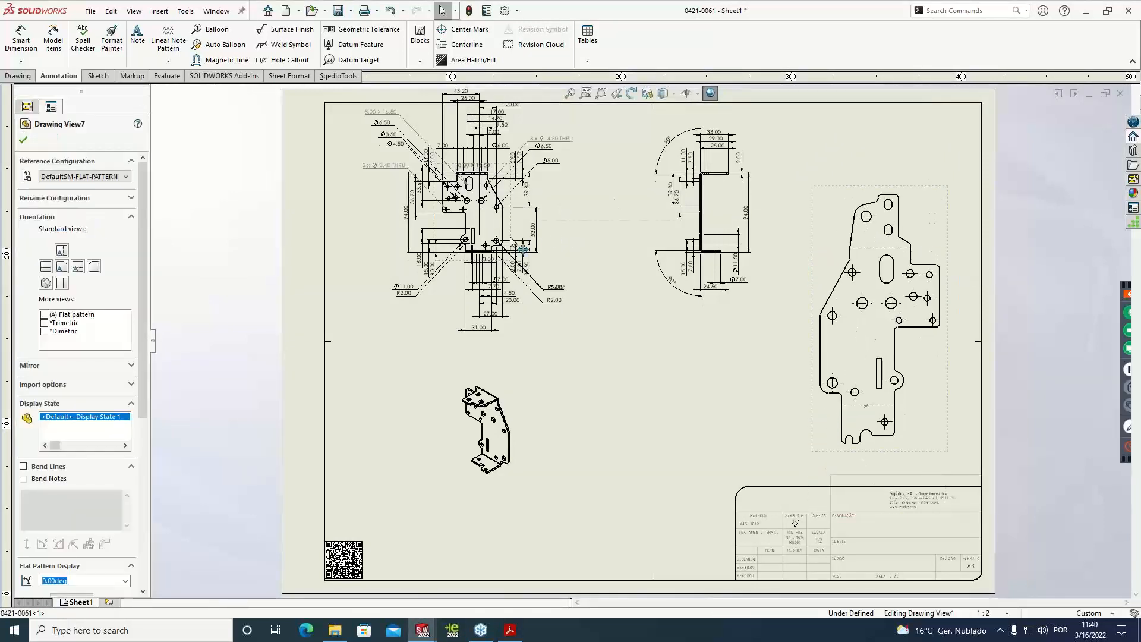
Move the dimensioned front view down on Sheet1, and move the isometric view further below it
{"action": "left_click_drag", "start_coordinate": [512, 234], "coordinate": [512, 271]}
{"action": "left_click", "coordinate": [516, 399]}
{"action": "left_click_drag", "start_coordinate": [518, 398], "coordinate": [534, 435]}
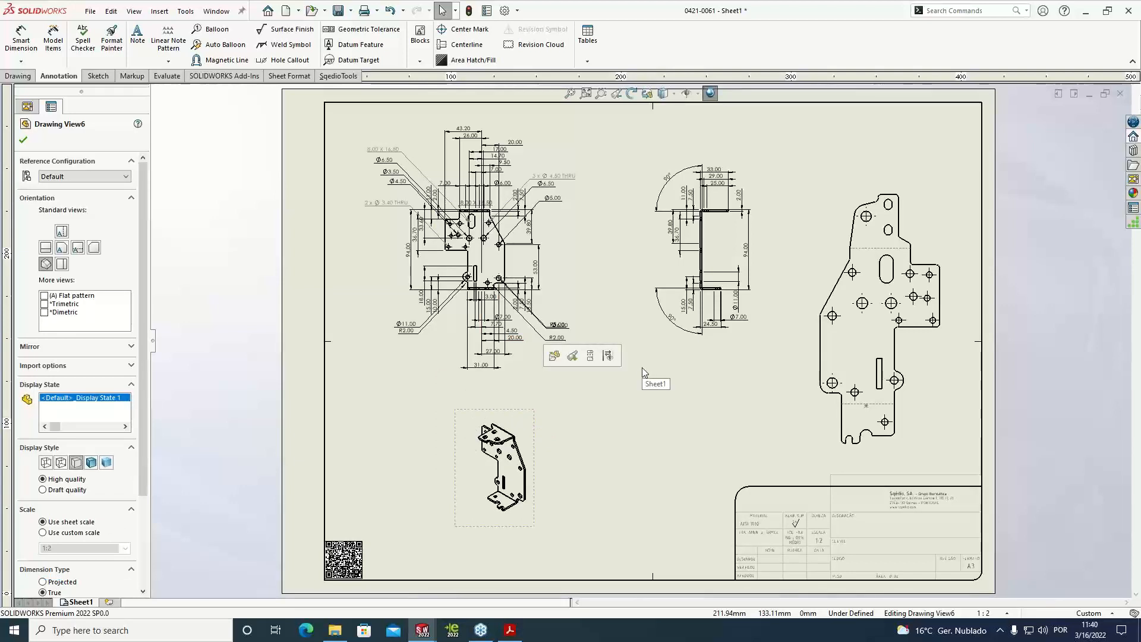
Add a second sheet to the drawing and move the flat pattern view from Sheet1 to Sheet2
{"action": "left_click", "coordinate": [112, 602]}
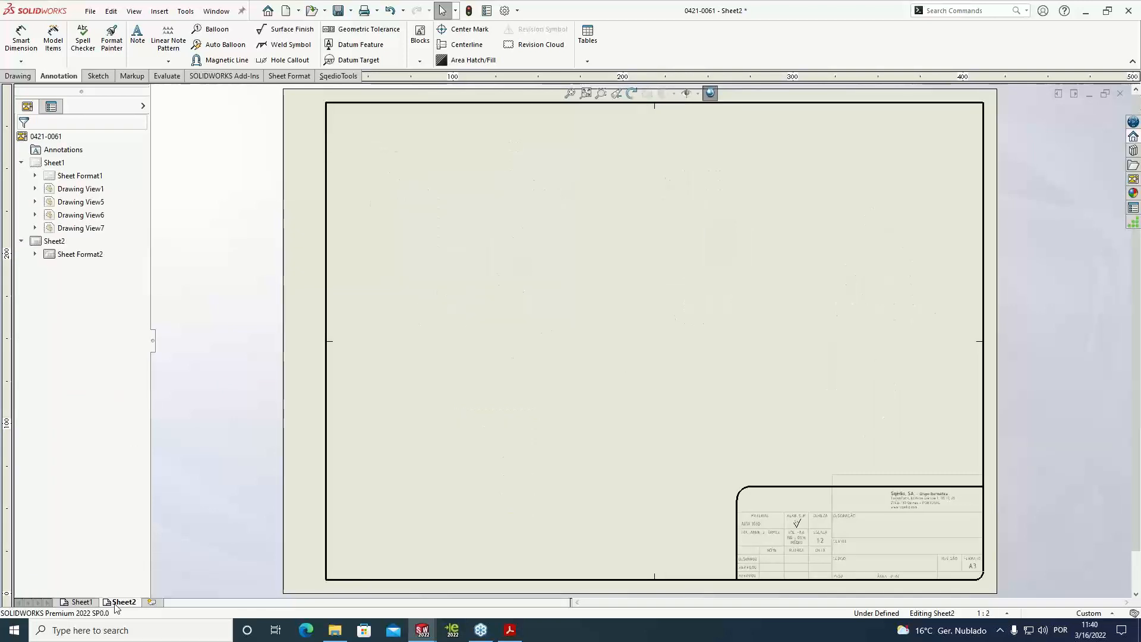
{"action": "left_click", "coordinate": [82, 602]}
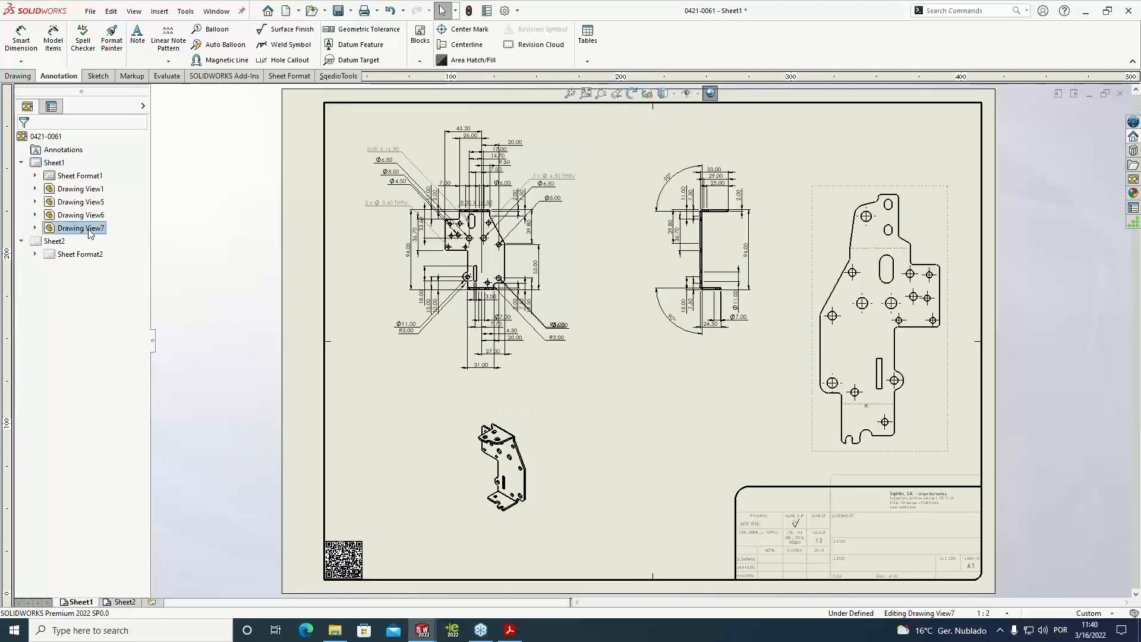
{"action": "left_click_drag", "start_coordinate": [75, 245], "coordinate": [75, 245]}
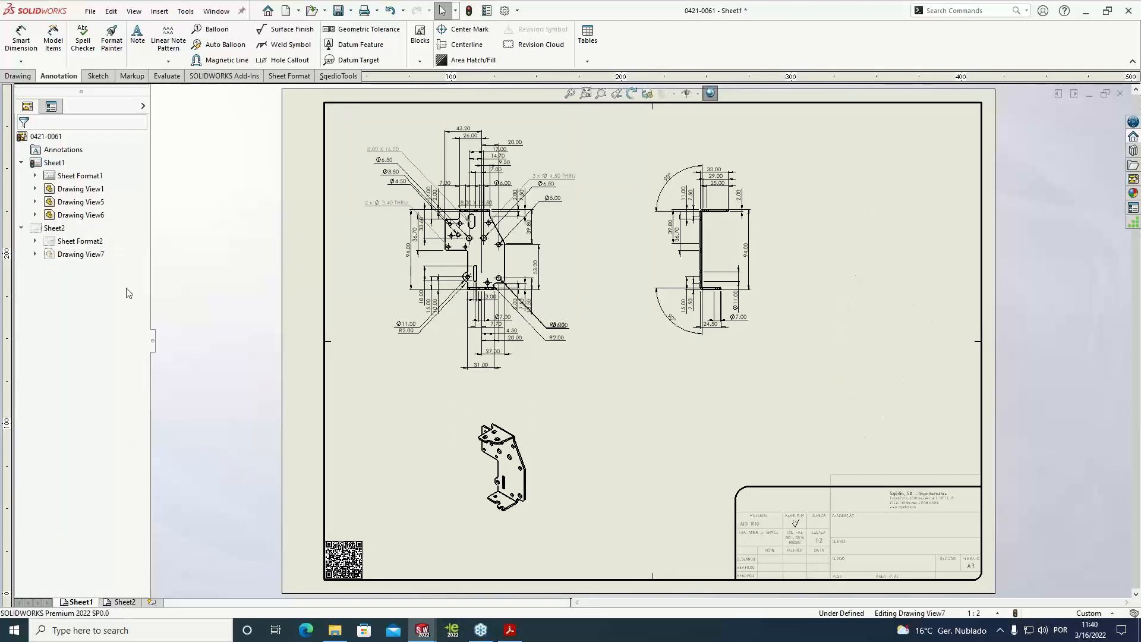
Place the isometric view in the free area above the title block and set its custom scale to 1:1
{"action": "left_click_drag", "start_coordinate": [537, 467], "coordinate": [897, 397]}
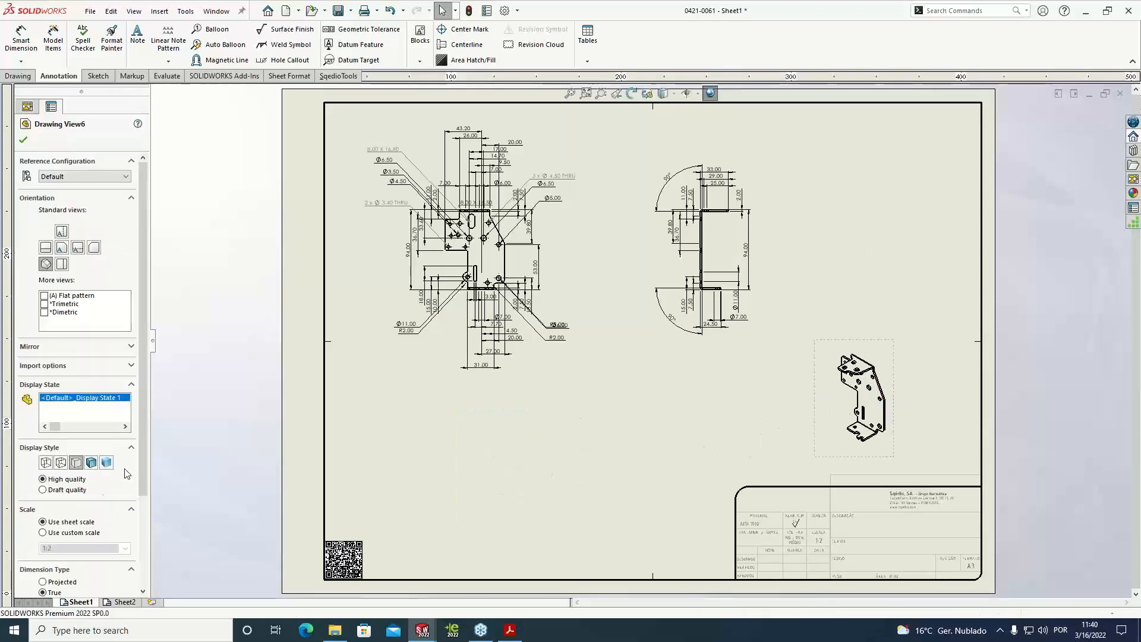
{"action": "left_click", "coordinate": [63, 533]}
{"action": "left_click", "coordinate": [125, 548]}
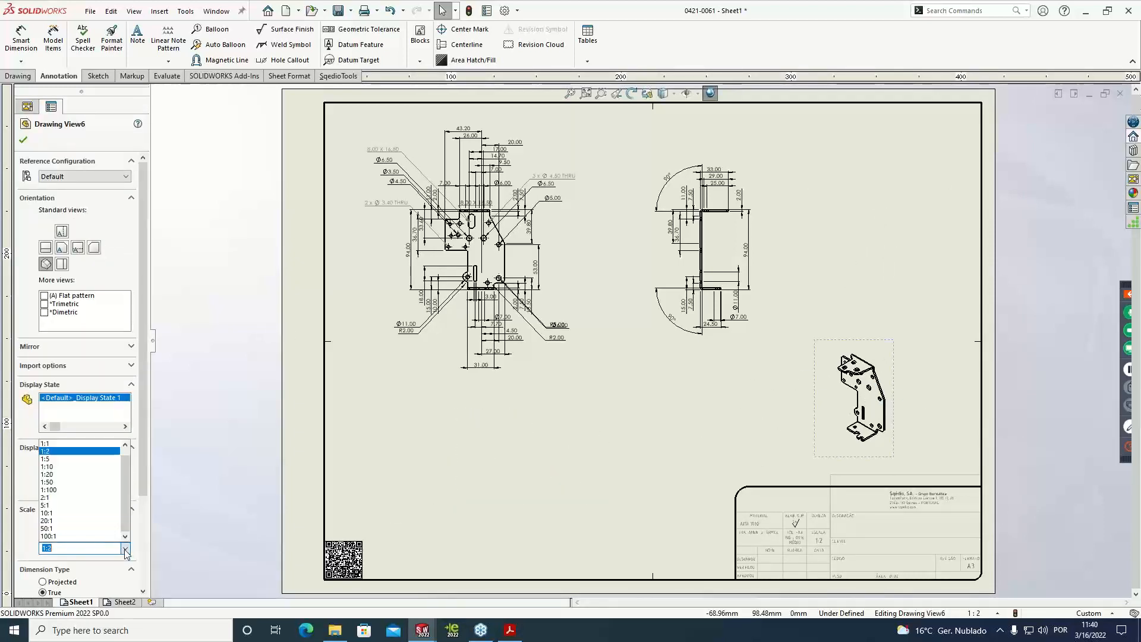
{"action": "left_click", "coordinate": [54, 443]}
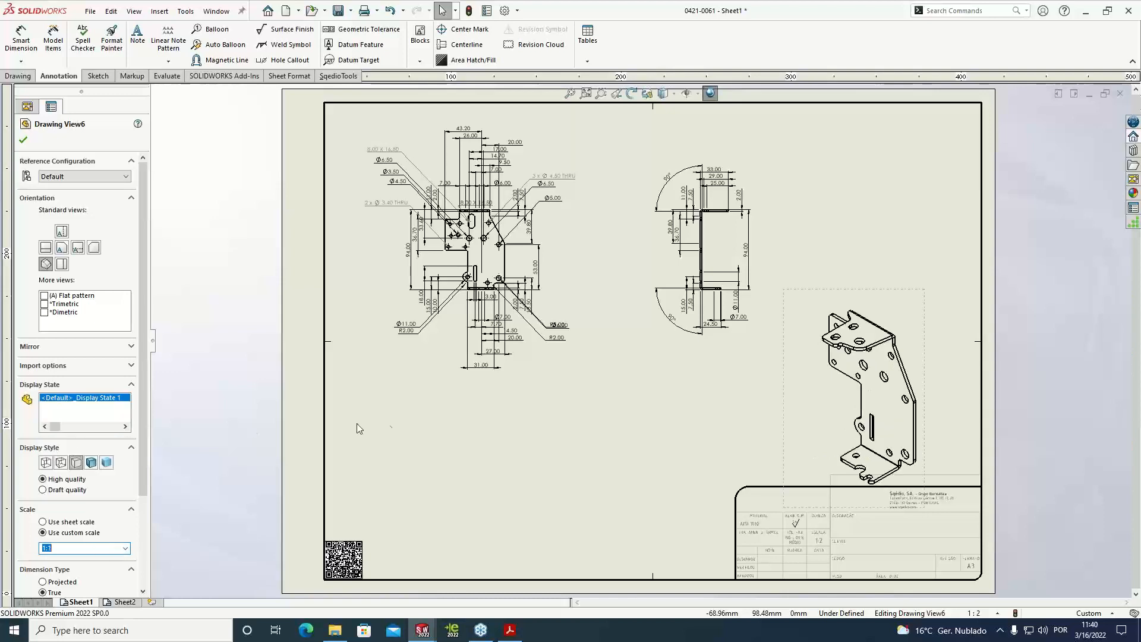
{"action": "left_click", "coordinate": [500, 420]}
{"action": "left_click_drag", "start_coordinate": [925, 311], "coordinate": [922, 292]}
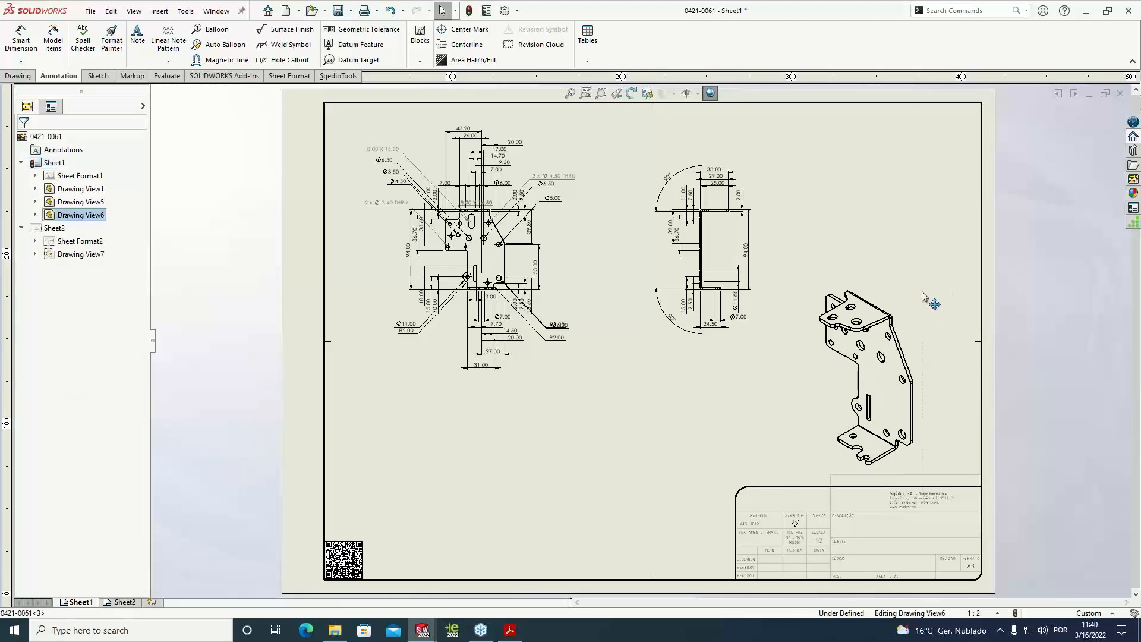
Move the flat pattern view to the middle of Sheet2 and rotate it to a 90-degree view angle
{"action": "left_click", "coordinate": [123, 603]}
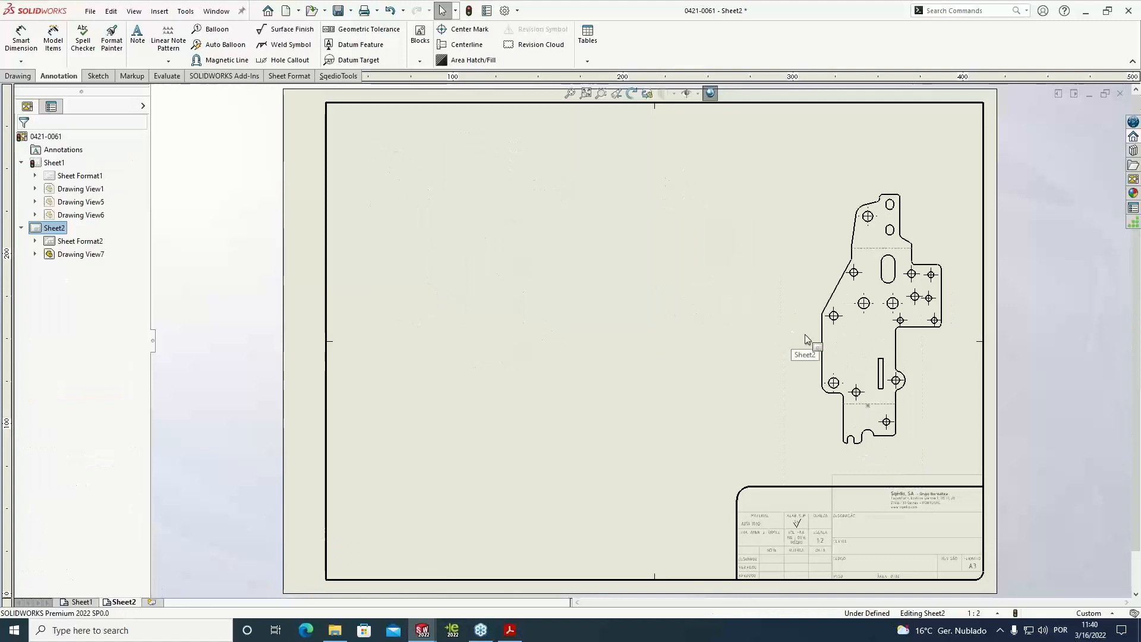
{"action": "left_click_drag", "start_coordinate": [820, 338], "coordinate": [545, 331]}
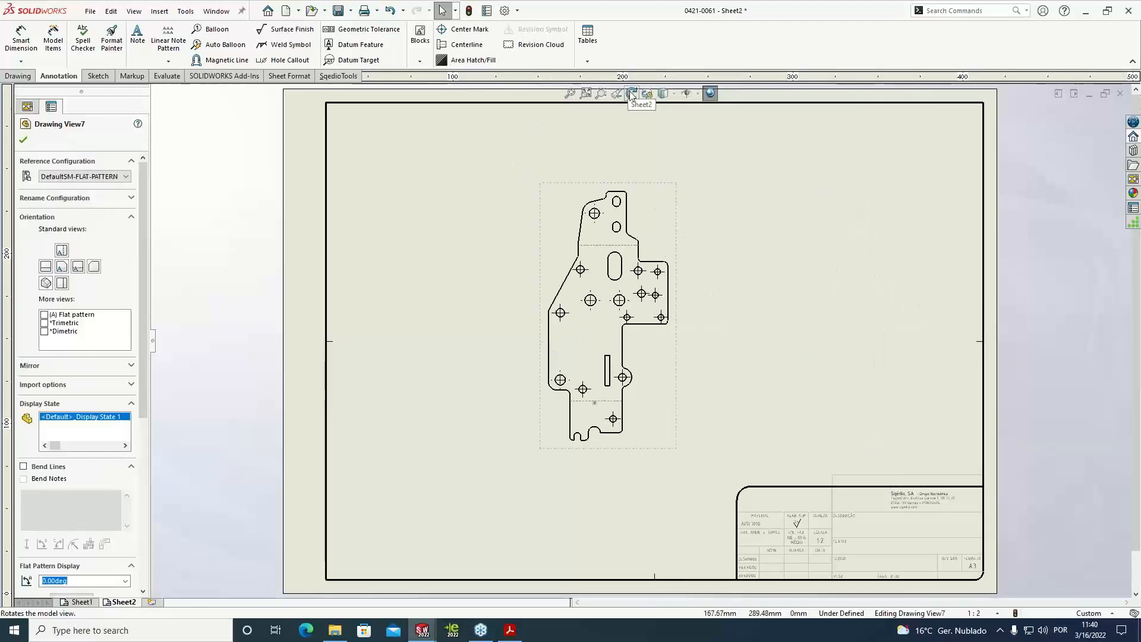
{"action": "left_click", "coordinate": [631, 94]}
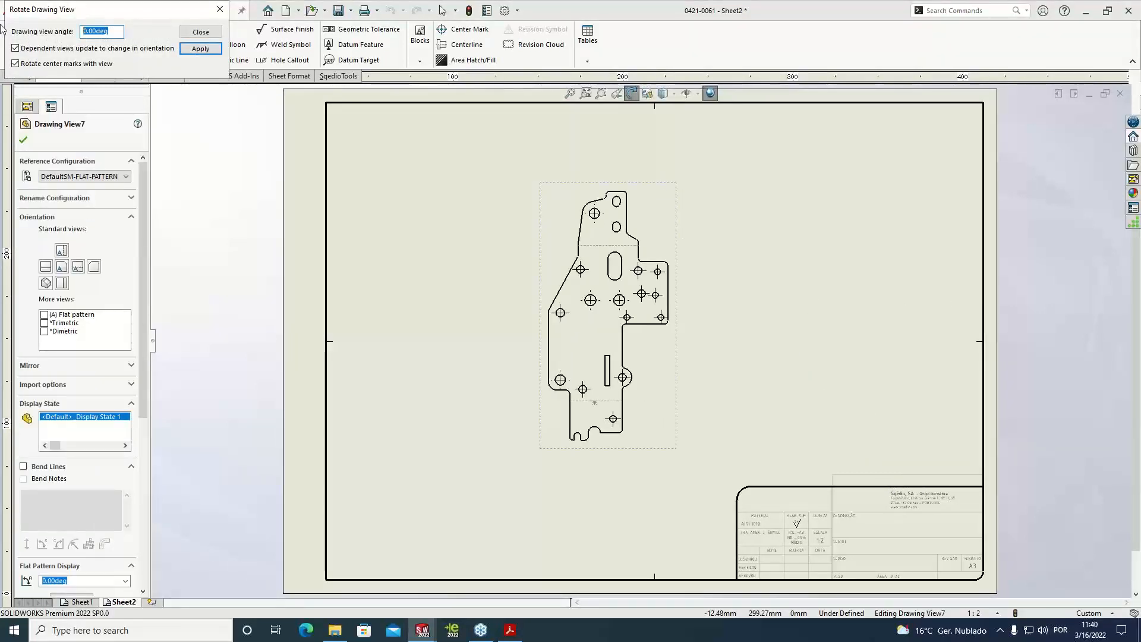
{"action": "type", "text": "90"}
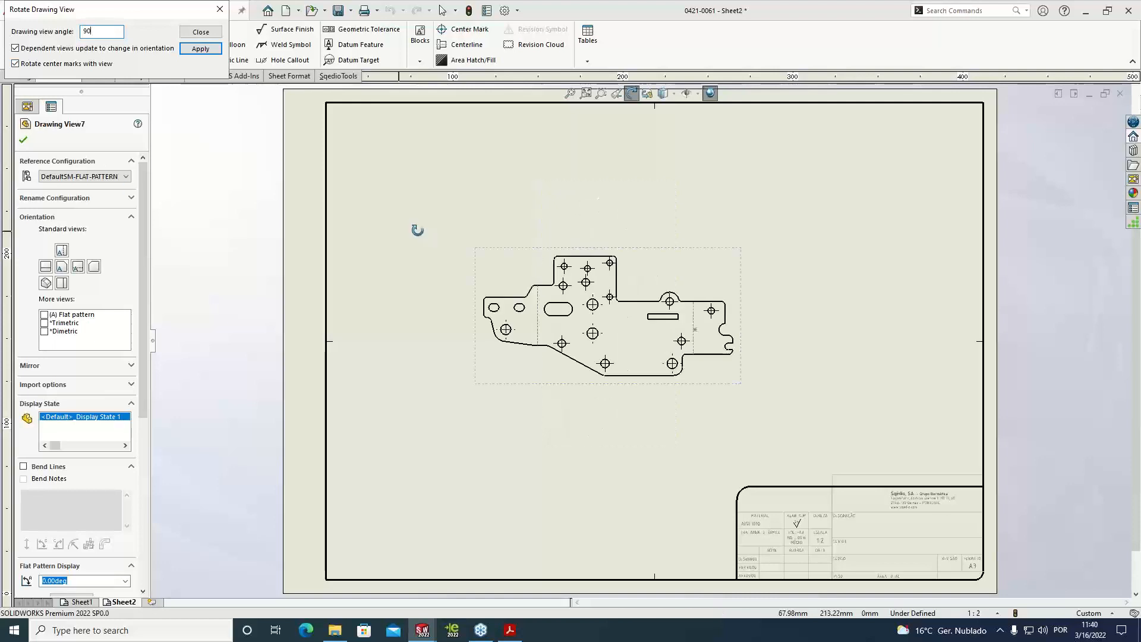
{"action": "key", "text": "Escape"}
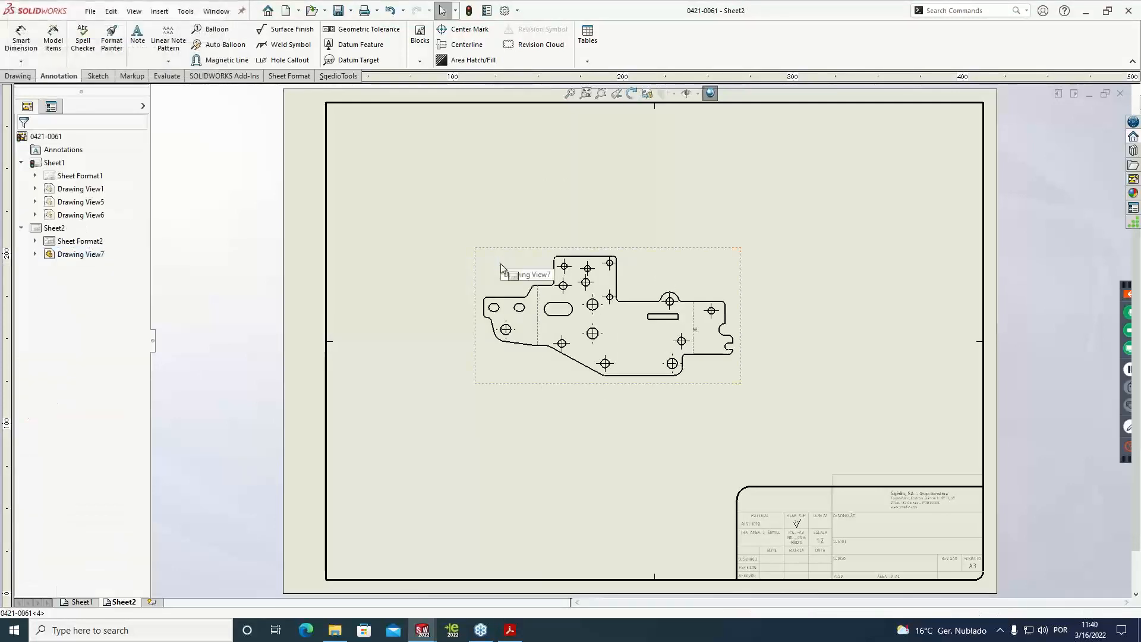
Scale the flat pattern view to 2:1 and centre it on Sheet2, and save the drawing with Sheet1 active
{"action": "left_click", "coordinate": [501, 269]}
{"action": "scroll", "coordinate": [79, 512], "scroll_direction": "down", "scroll_amount": 5}
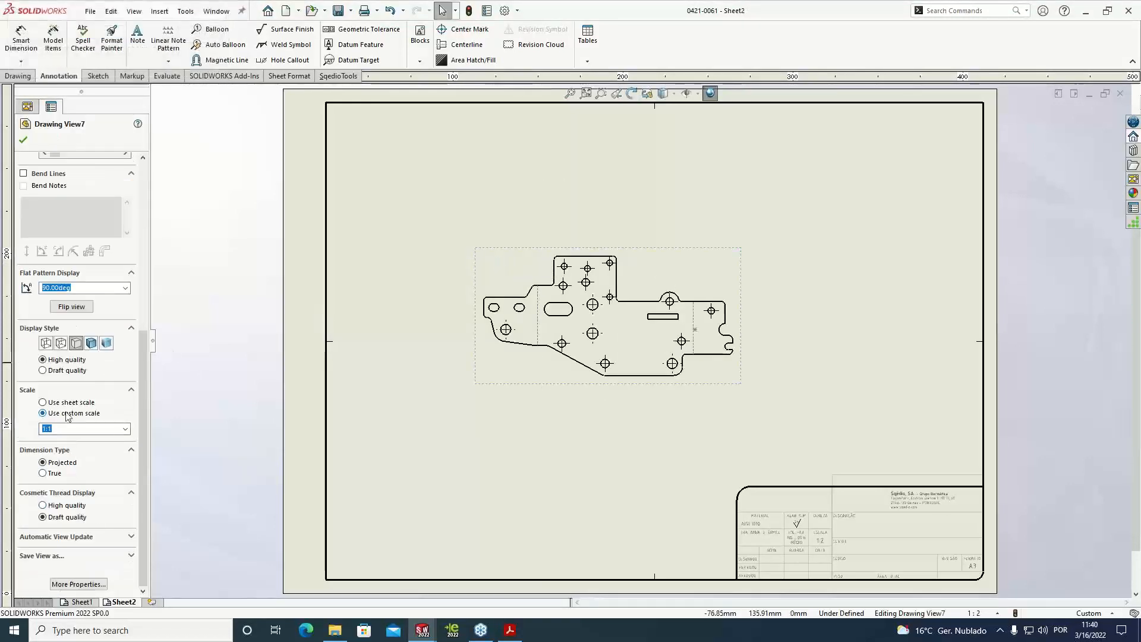
{"action": "left_click", "coordinate": [125, 428]}
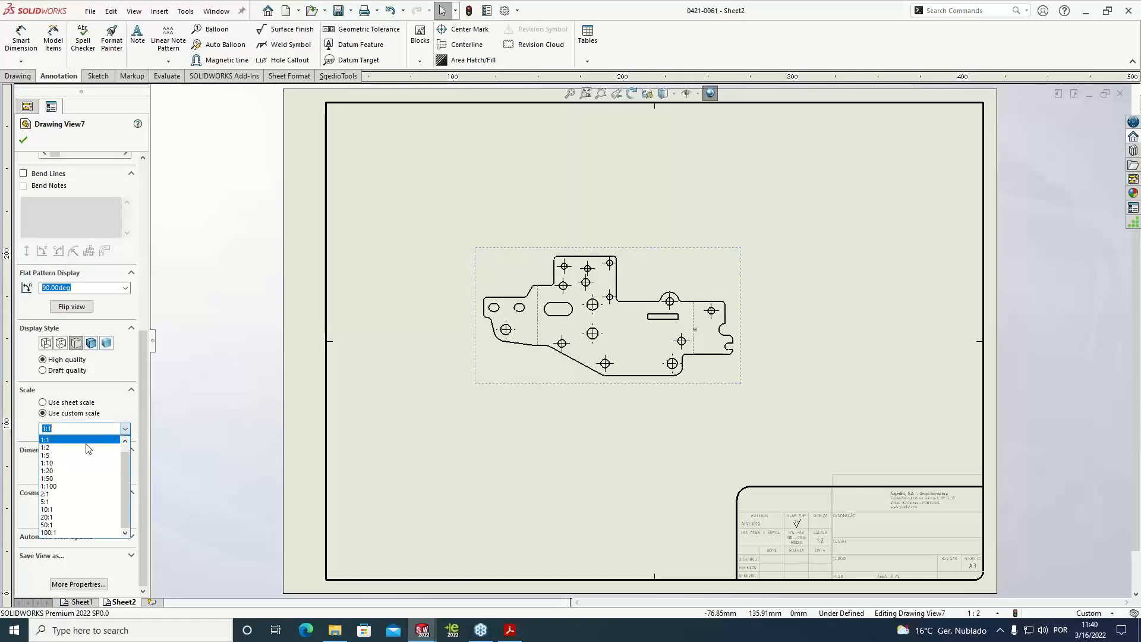
{"action": "left_click", "coordinate": [72, 493]}
{"action": "left_click_drag", "start_coordinate": [493, 187], "coordinate": [517, 187]}
{"action": "left_click", "coordinate": [460, 158]}
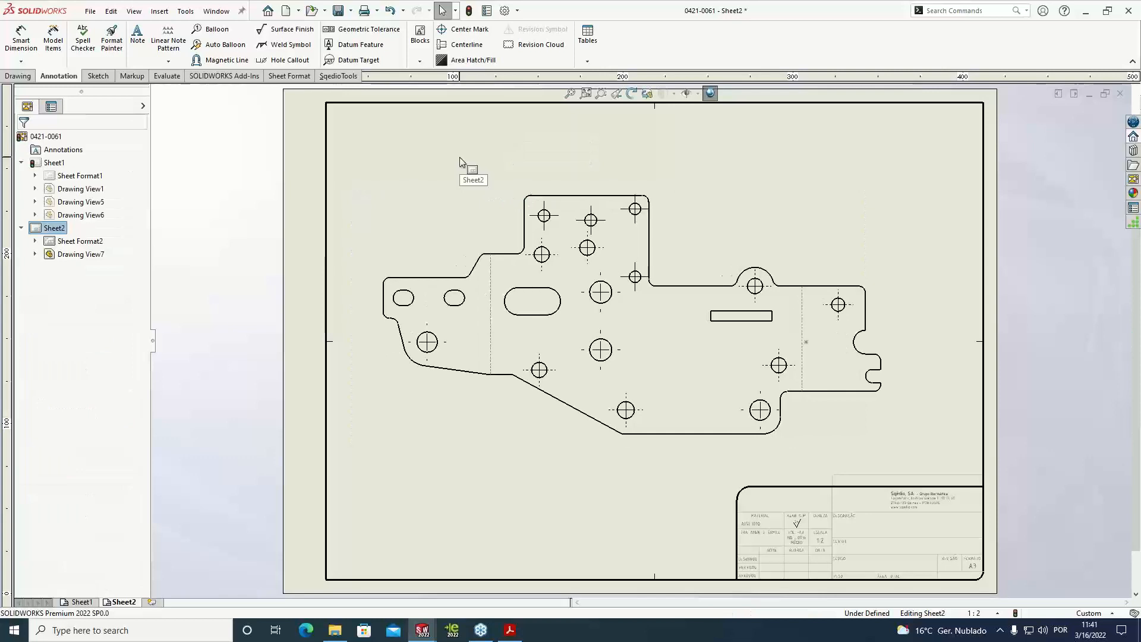
{"action": "left_click", "coordinate": [82, 601]}
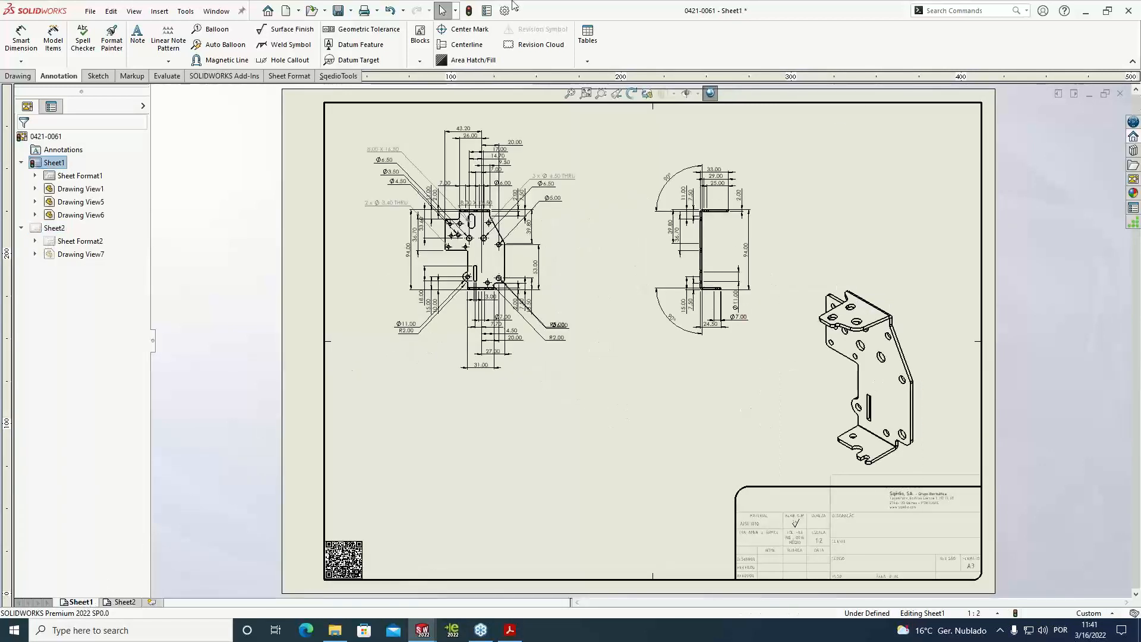
{"action": "left_click", "coordinate": [339, 11]}
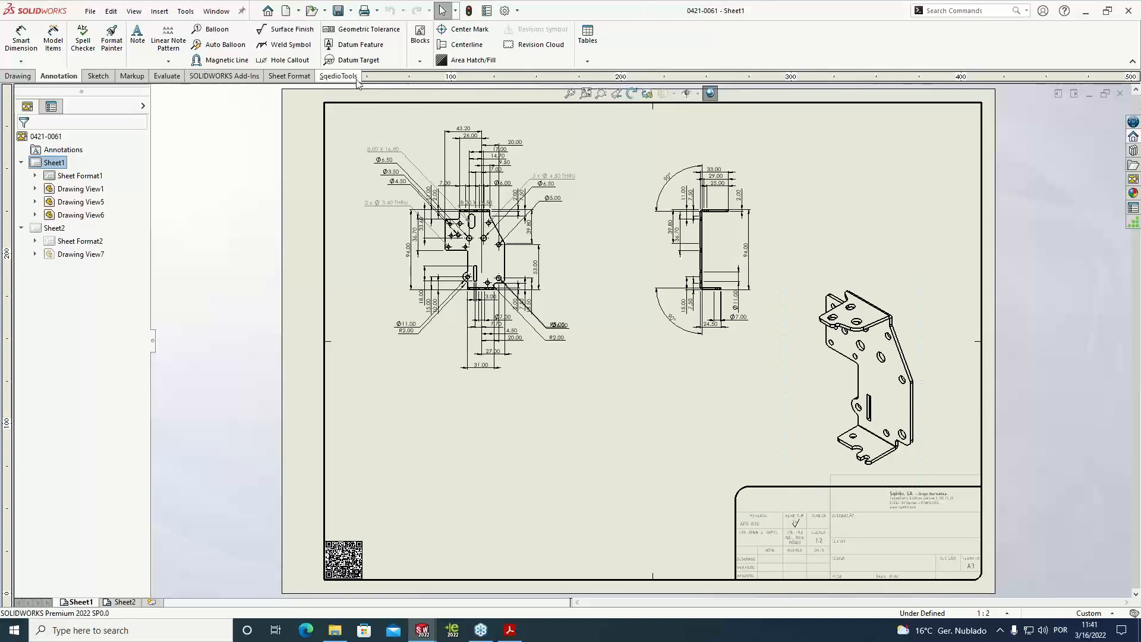
Check the SheetFormat association settings, and replace the format of Sheet1 and Sheet2 with A3 Sqedio New.slddrt
{"action": "left_click", "coordinate": [339, 76]}
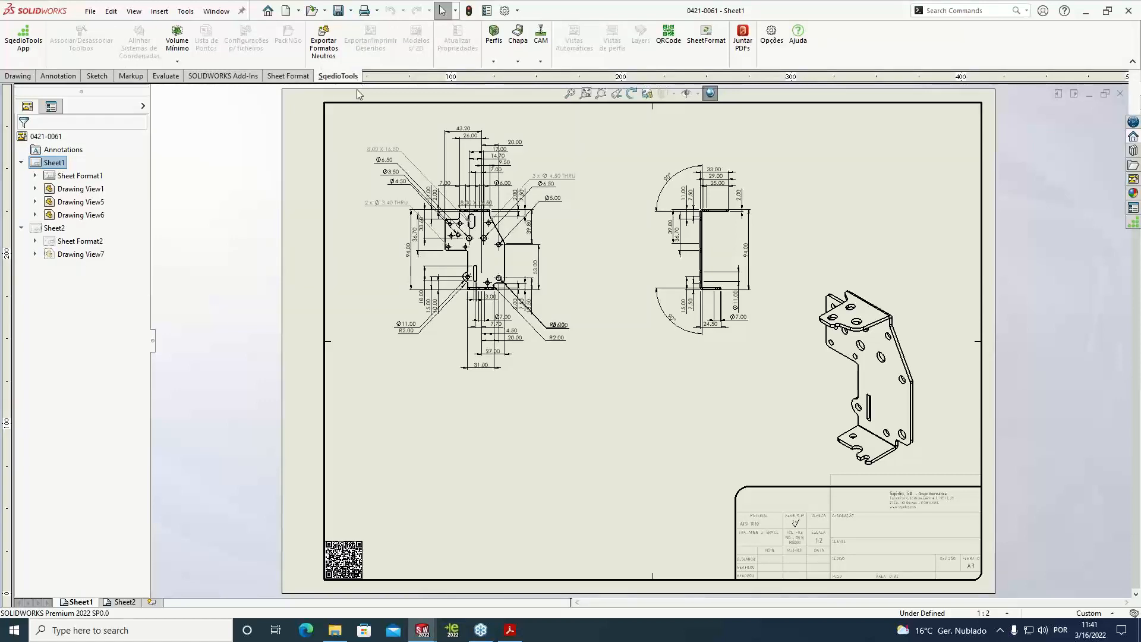
{"action": "left_click", "coordinate": [714, 50]}
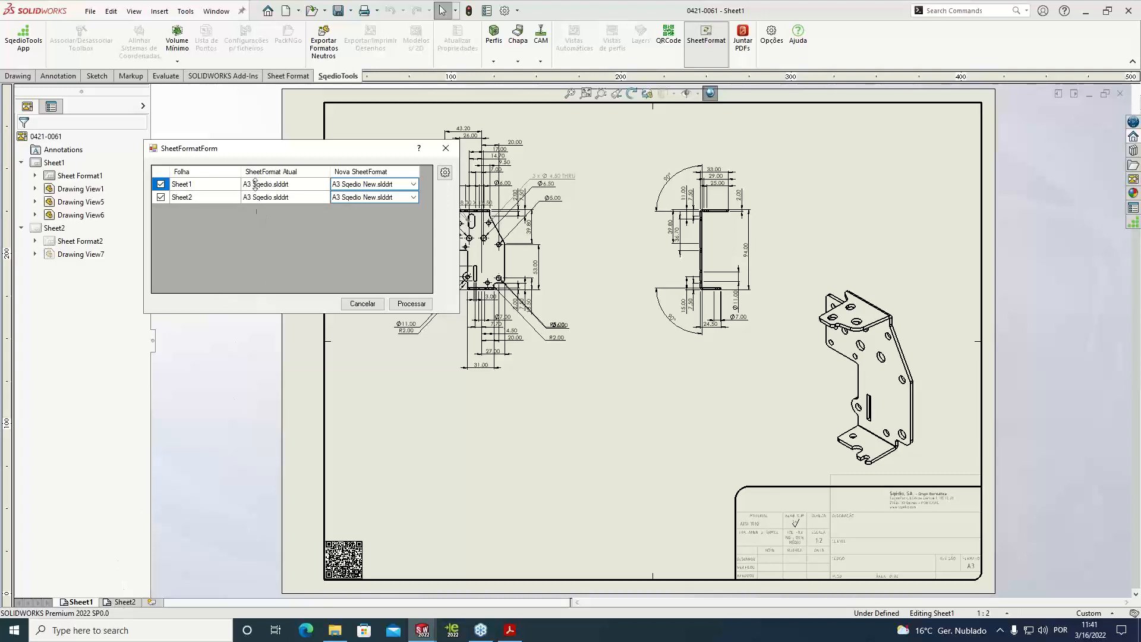
{"action": "left_click", "coordinate": [446, 172]}
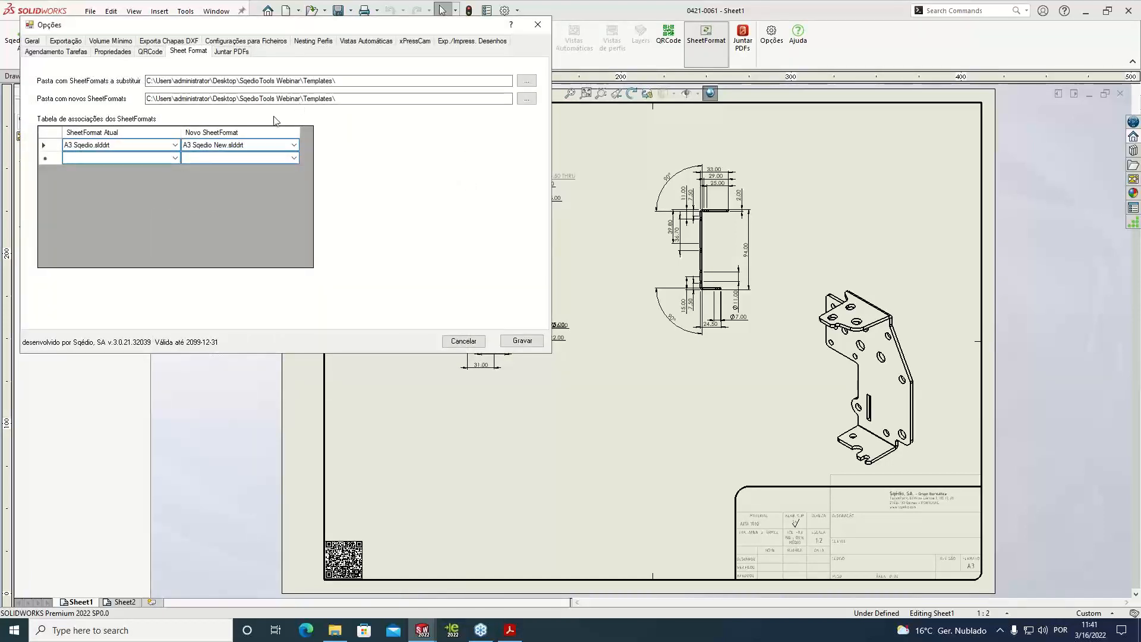
{"action": "left_click", "coordinate": [465, 339]}
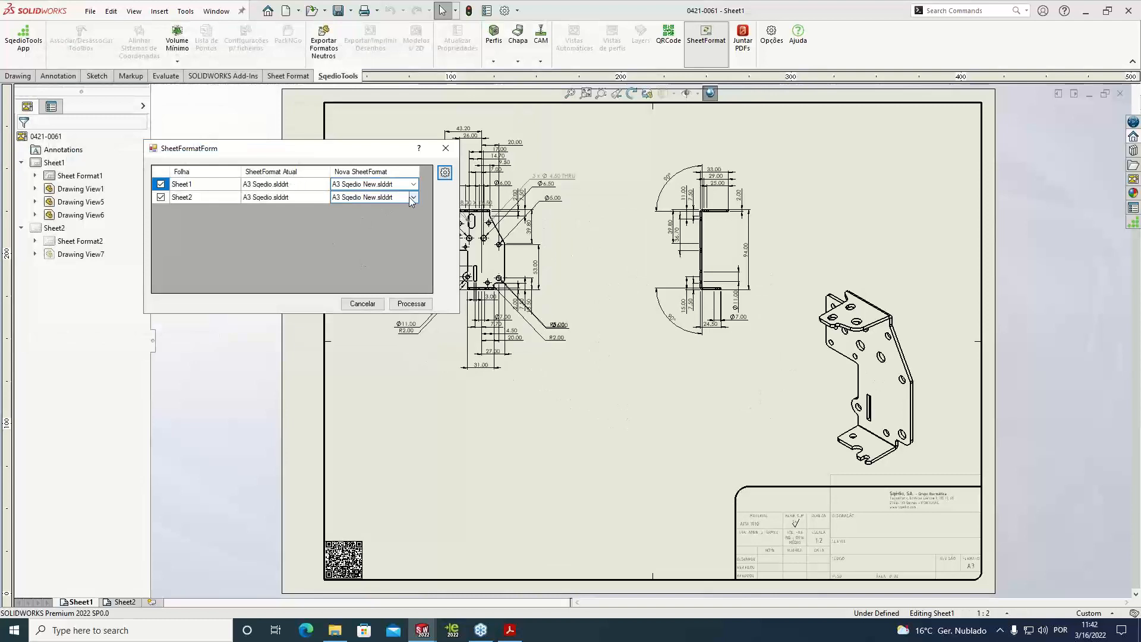
{"action": "left_click", "coordinate": [421, 304]}
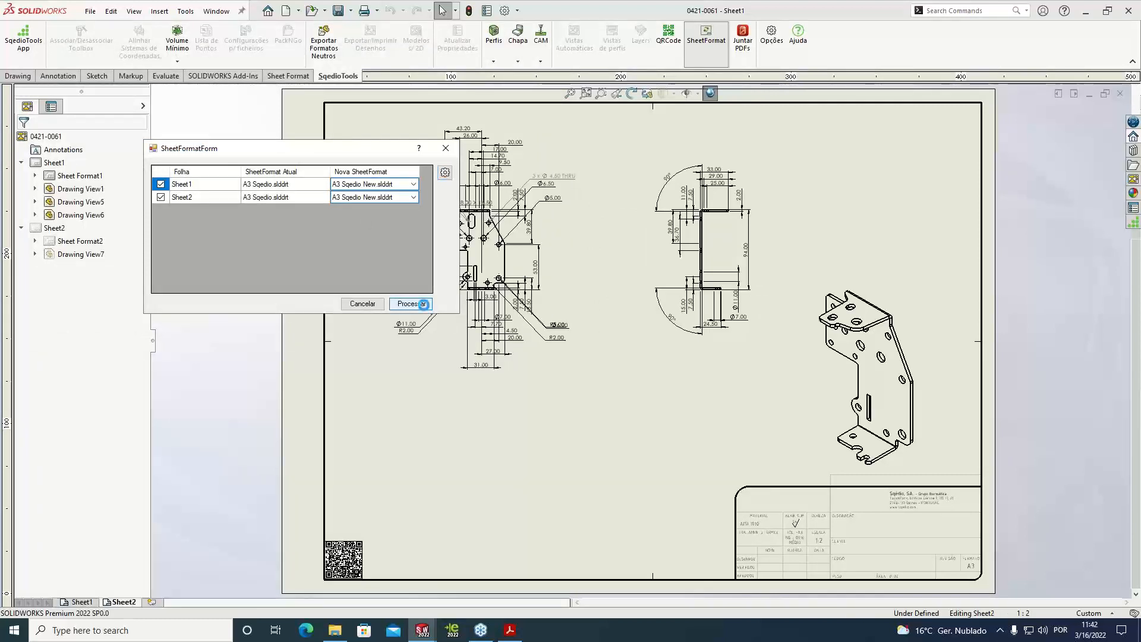
{"action": "left_click", "coordinate": [594, 339]}
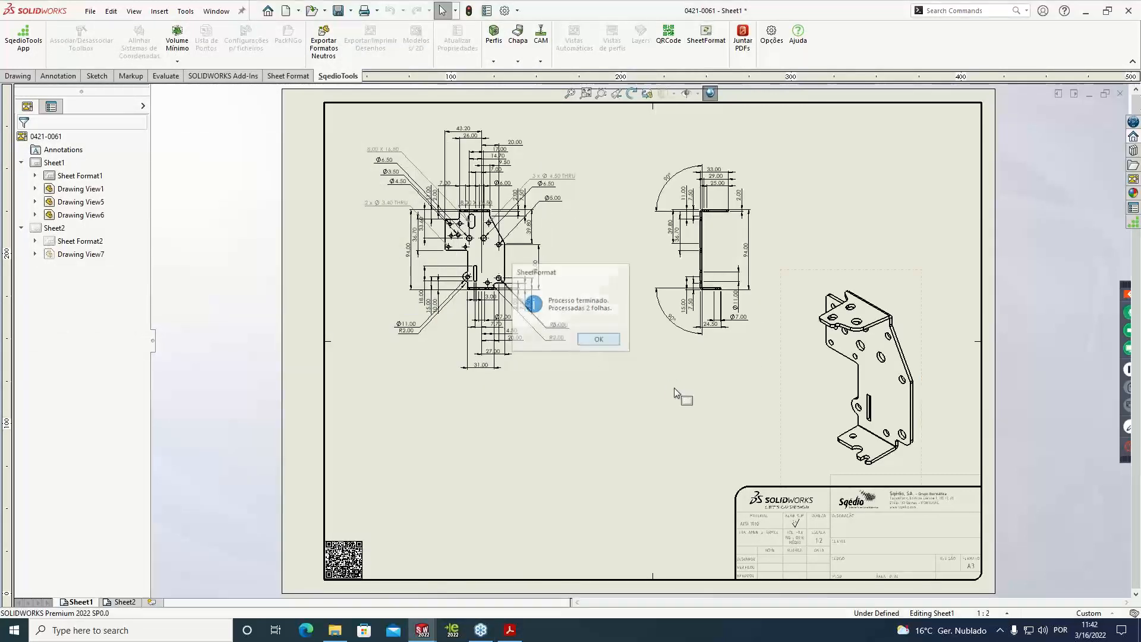
Check the new title block on Sheet2, and save the drawing with Sheet1 active
{"action": "left_click", "coordinate": [127, 601]}
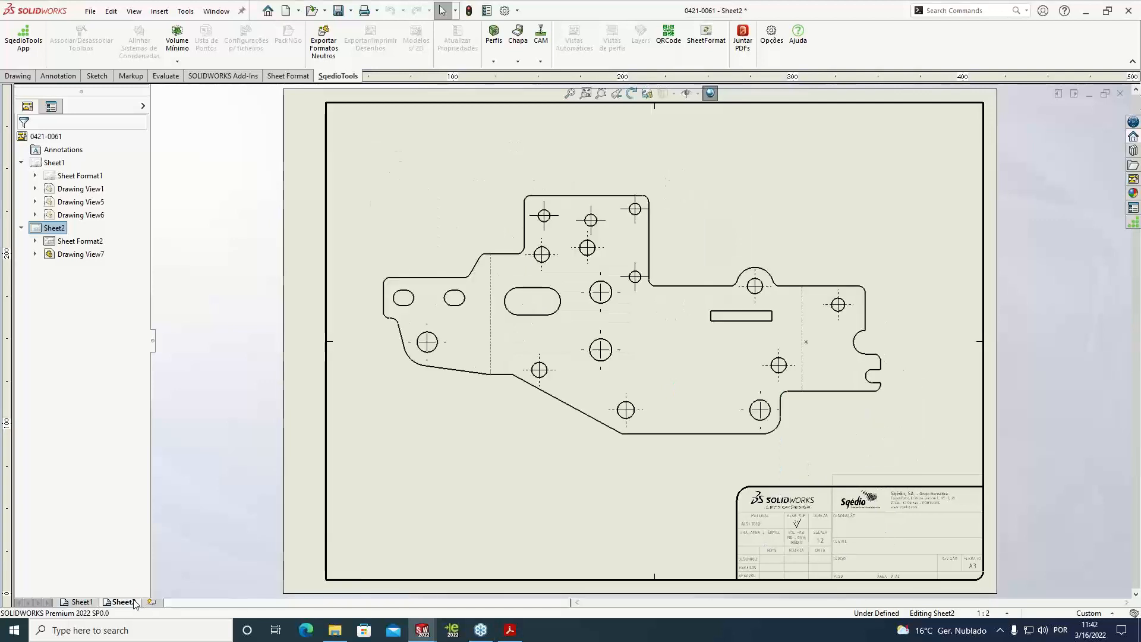
{"action": "left_click", "coordinate": [82, 602]}
{"action": "key", "text": "ctrl+s"}
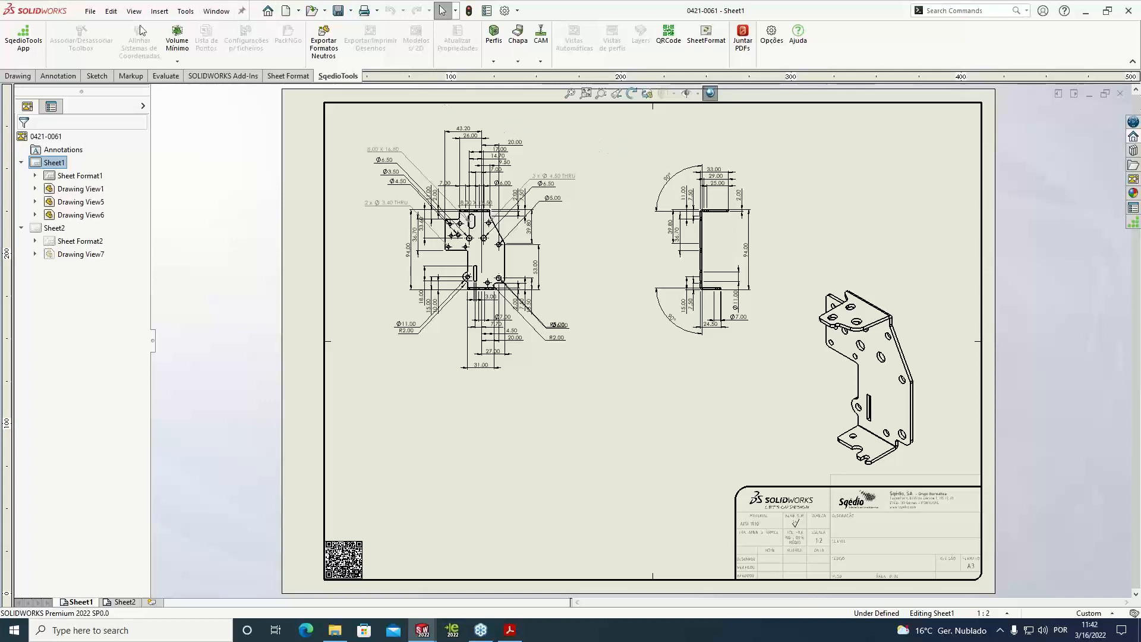
Start a mass change in the SqedioTools App and choose the SqedioTools Webinar folder as the folder to process
{"action": "left_click", "coordinate": [37, 50]}
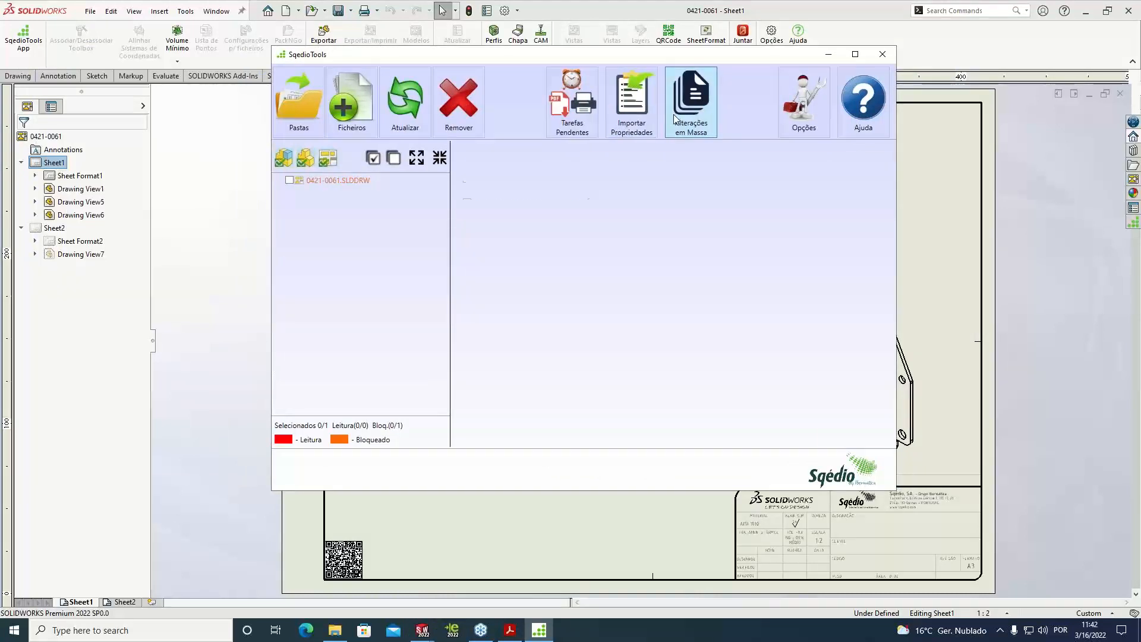
{"action": "left_click", "coordinate": [705, 122]}
{"action": "left_click", "coordinate": [869, 165]}
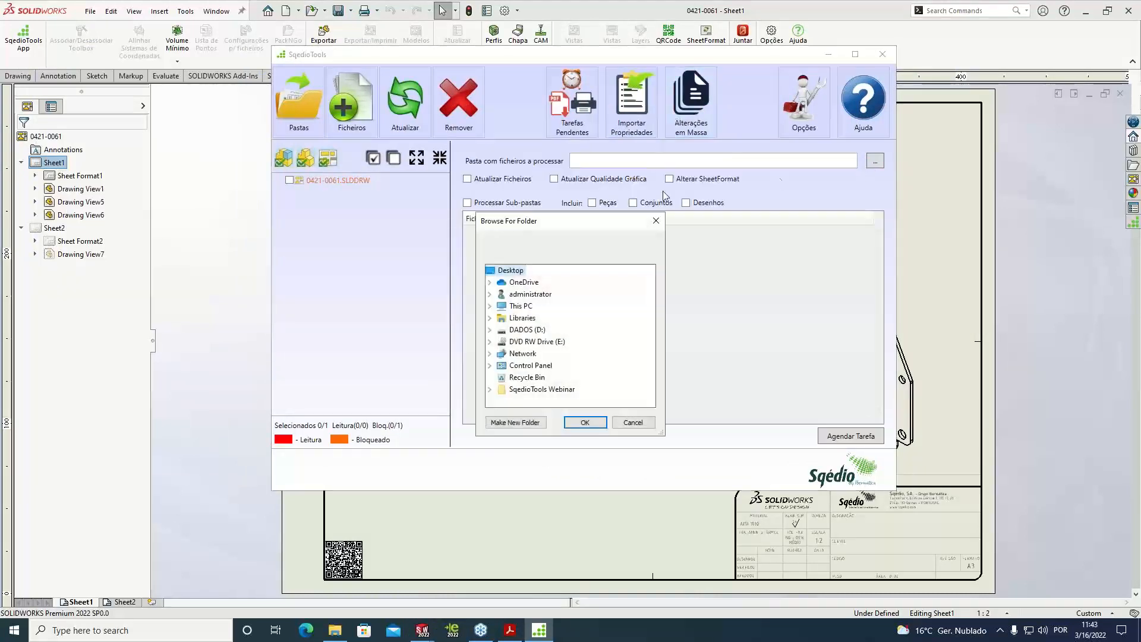
{"action": "left_click", "coordinate": [535, 388]}
{"action": "left_click", "coordinate": [586, 423]}
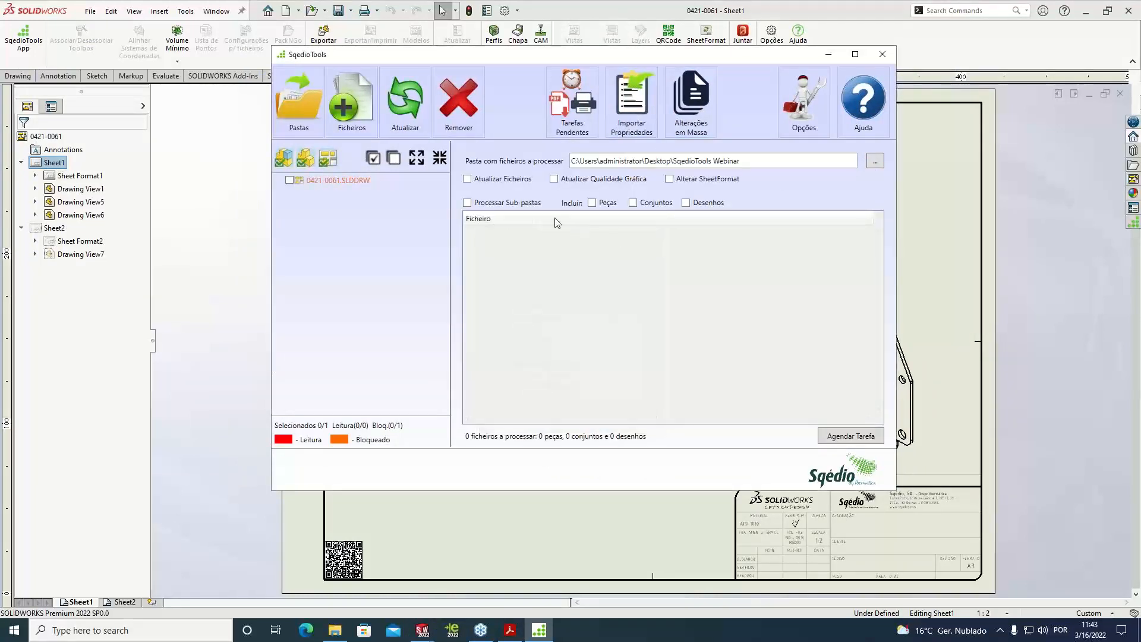
Set the mass change to process subfolders, include drawings and alter the SheetFormat
{"action": "left_click", "coordinate": [467, 203]}
{"action": "left_click", "coordinate": [685, 202]}
{"action": "left_click", "coordinate": [669, 179]}
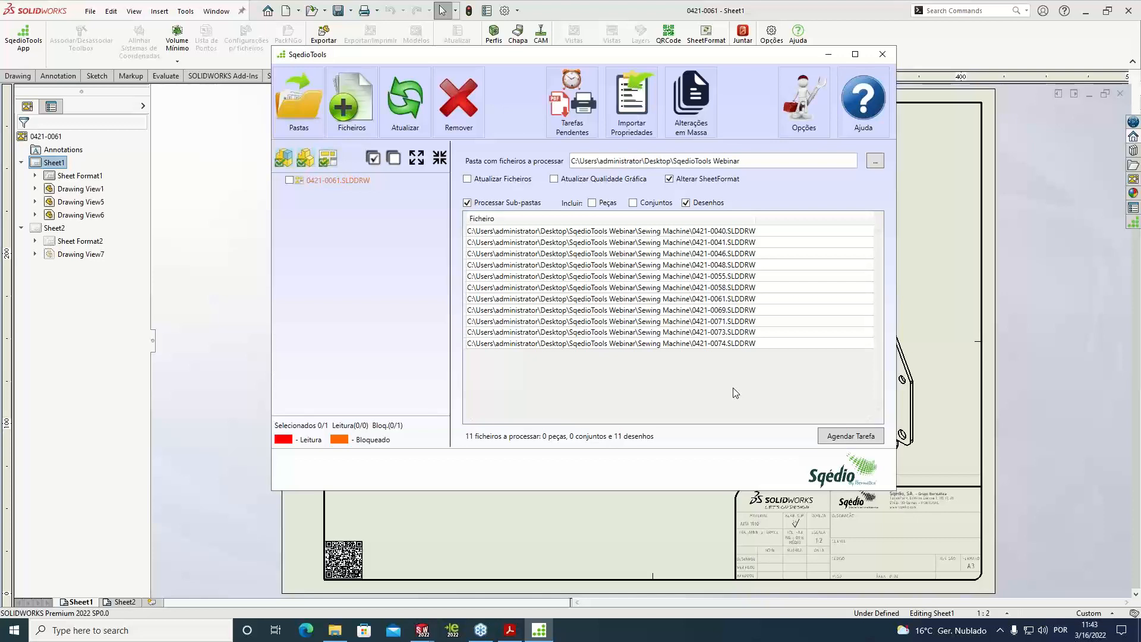
Examine the task scheduling and graphic quality options that apply to the mass changes
{"action": "left_click", "coordinate": [803, 101]}
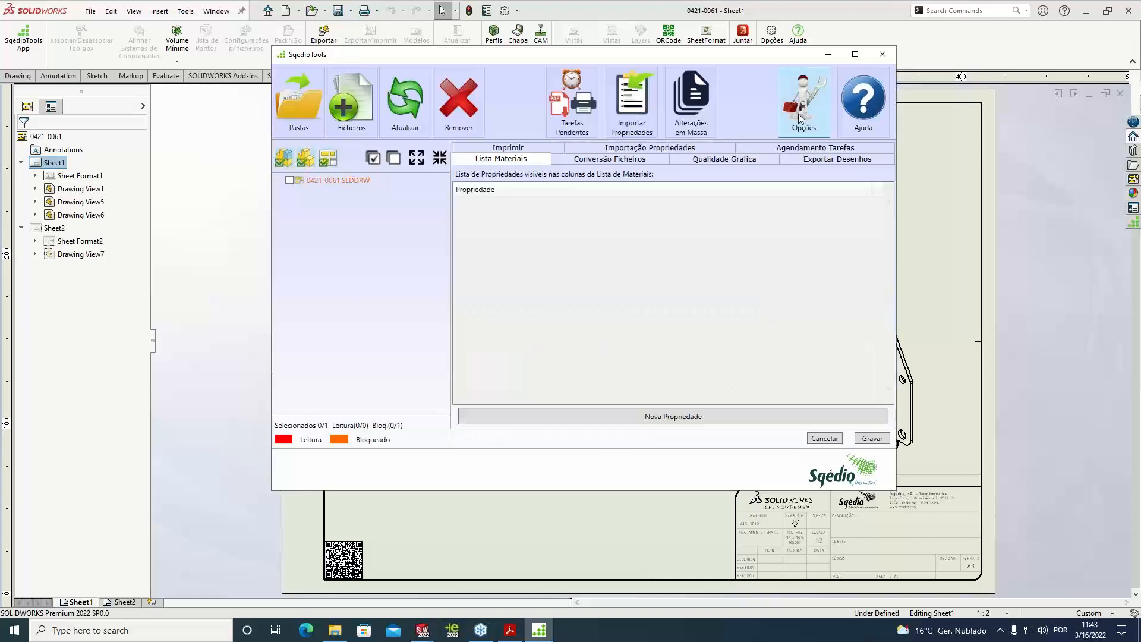
{"action": "left_click", "coordinate": [801, 151]}
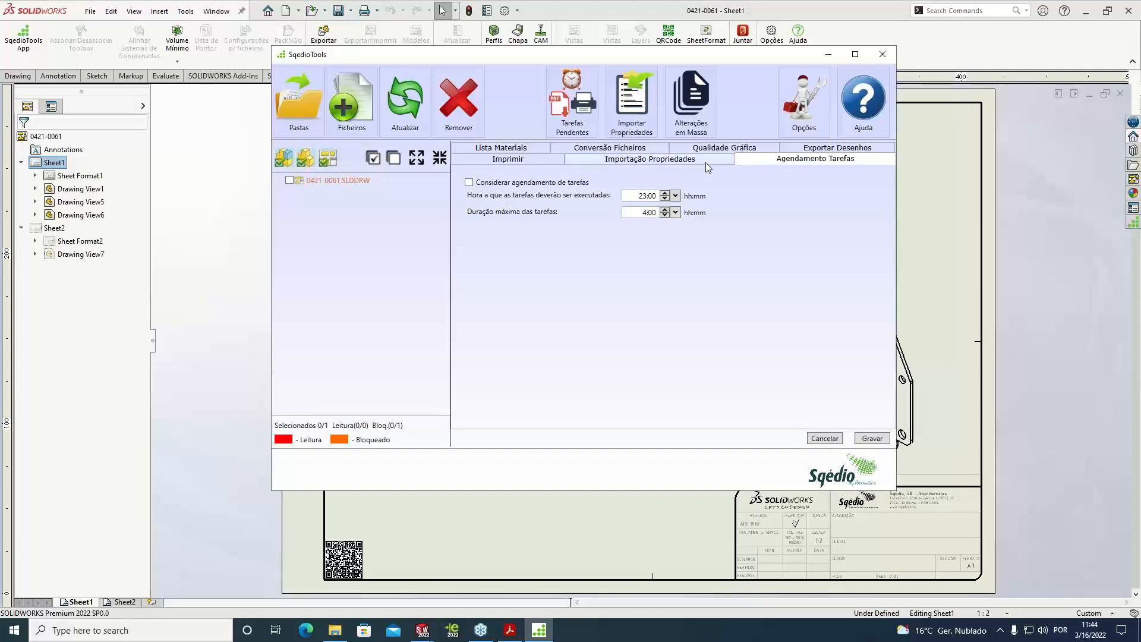
{"action": "left_click", "coordinate": [694, 116]}
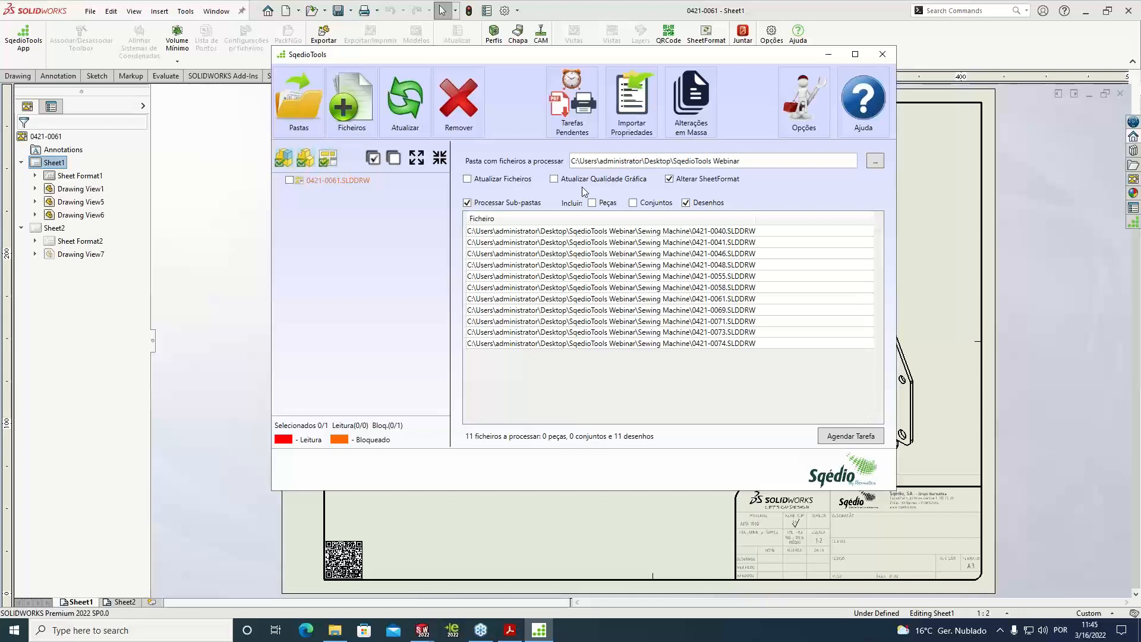
{"action": "left_click", "coordinate": [802, 126]}
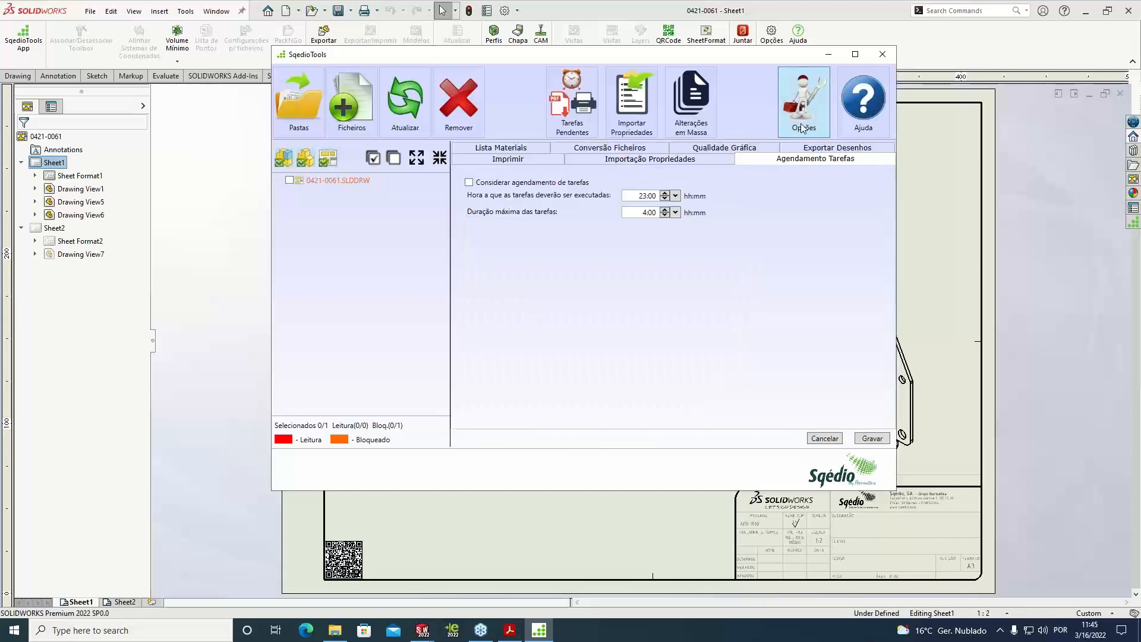
{"action": "left_click", "coordinate": [725, 148]}
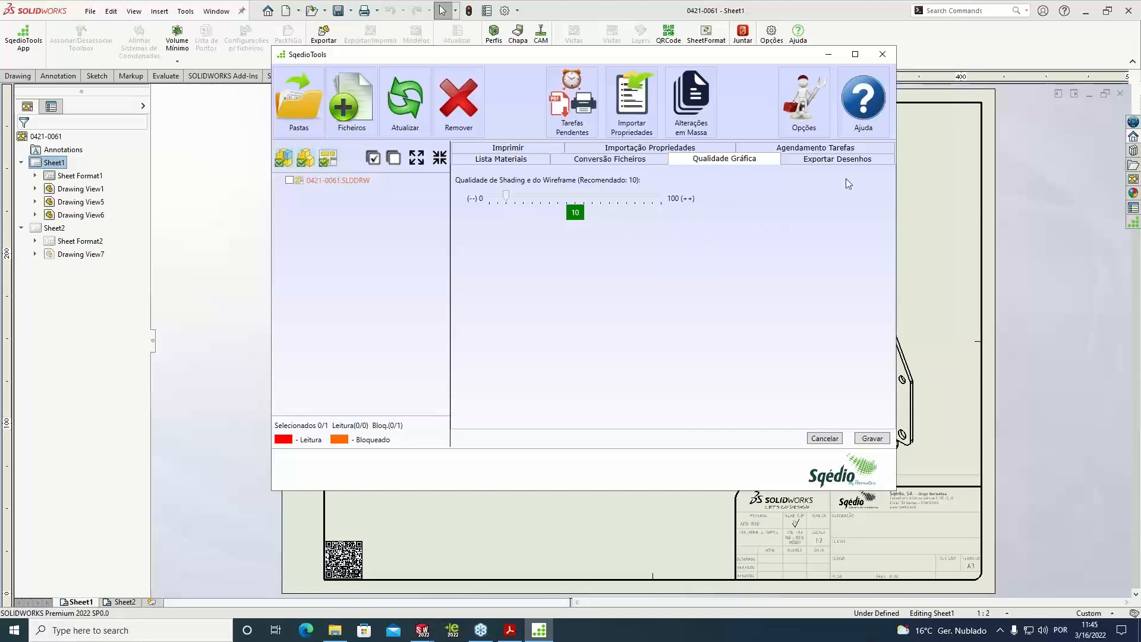
Close the SqedioTools App window and delete the QR code image from Sheet1 of the drawing
{"action": "left_click", "coordinate": [882, 54]}
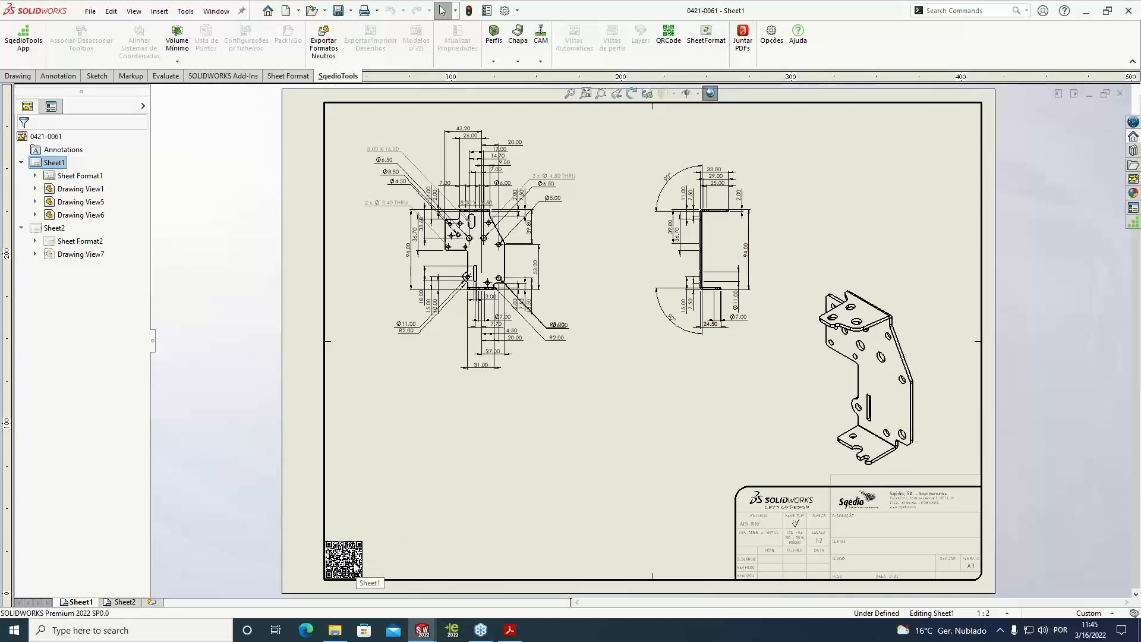
{"action": "scroll", "coordinate": [327, 572], "scroll_direction": "down", "scroll_amount": 2}
{"action": "scroll", "coordinate": [328, 572], "scroll_direction": "down", "scroll_amount": 2}
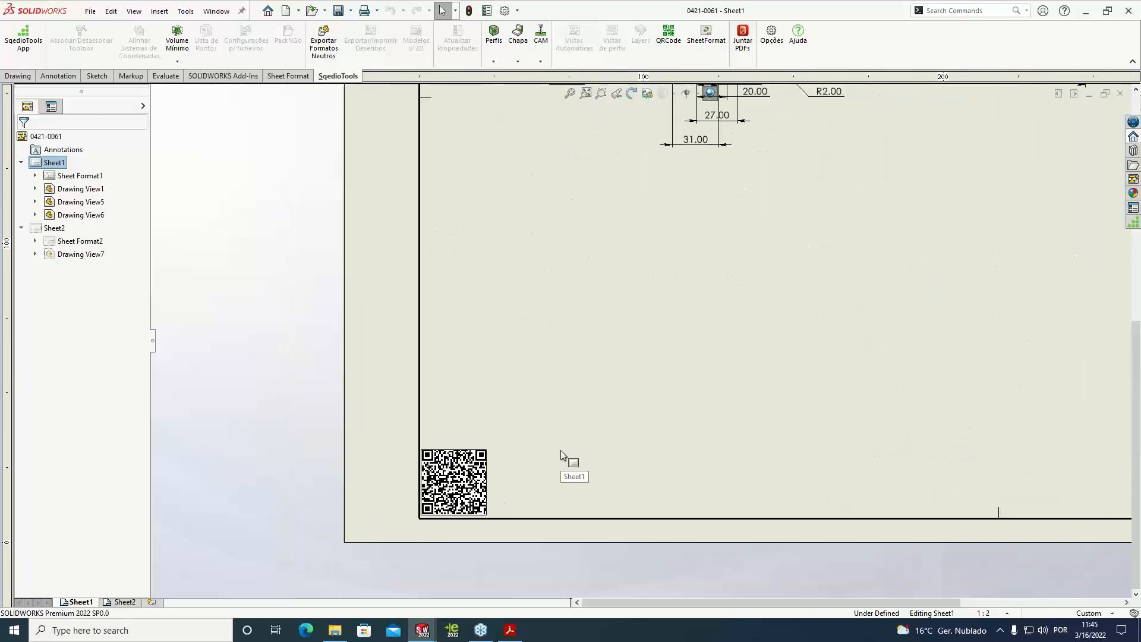
{"action": "scroll", "coordinate": [657, 375], "scroll_direction": "up", "scroll_amount": 4}
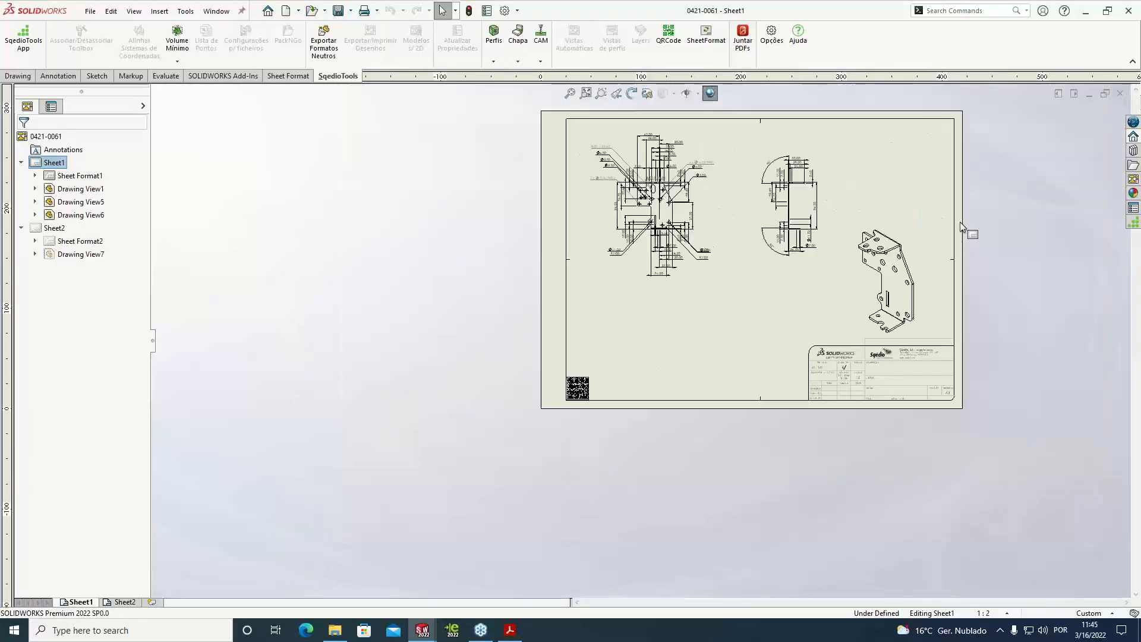
{"action": "left_click", "coordinate": [392, 453]}
{"action": "key", "text": "Delete"}
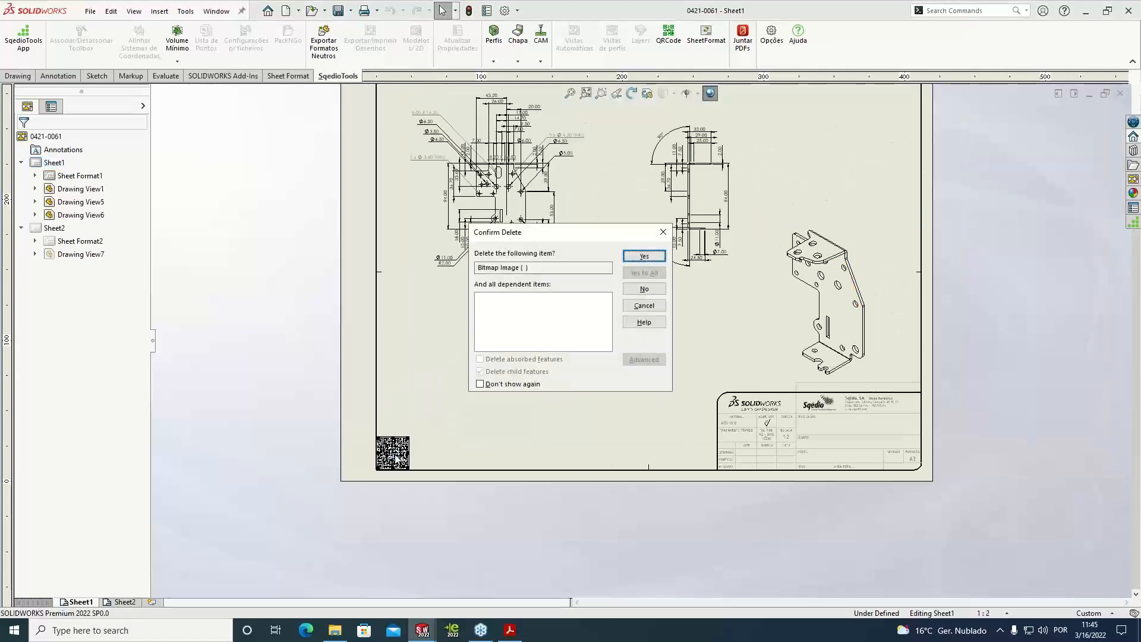
{"action": "left_click", "coordinate": [644, 256]}
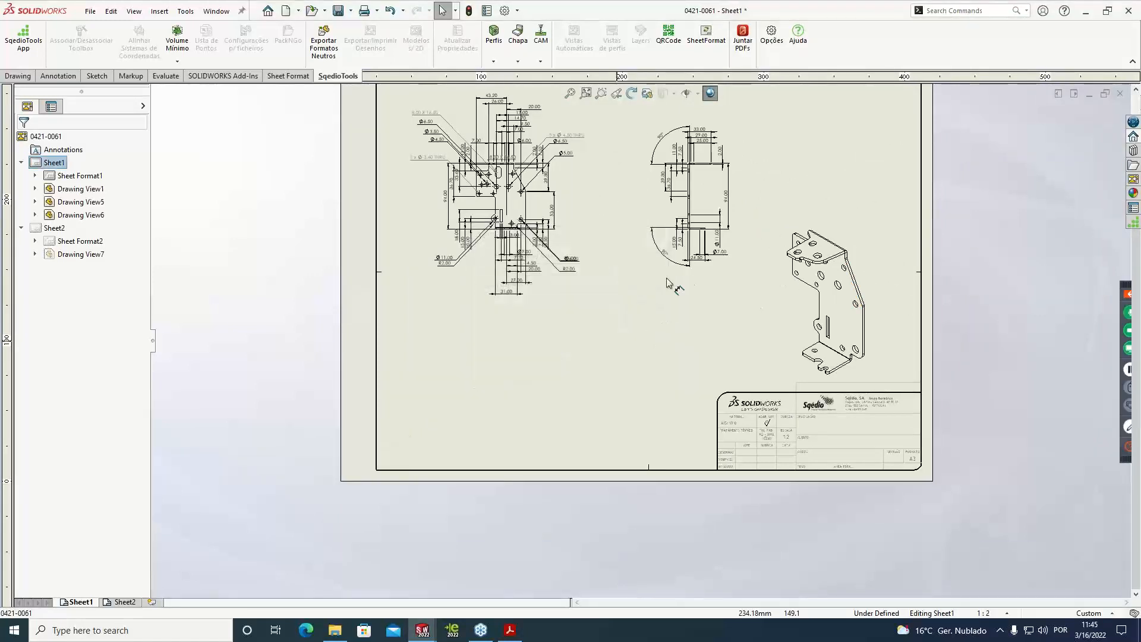
Insert a new QR code on Sheet1 with the SqedioTools QRCode command and check its placement
{"action": "left_click", "coordinate": [677, 48]}
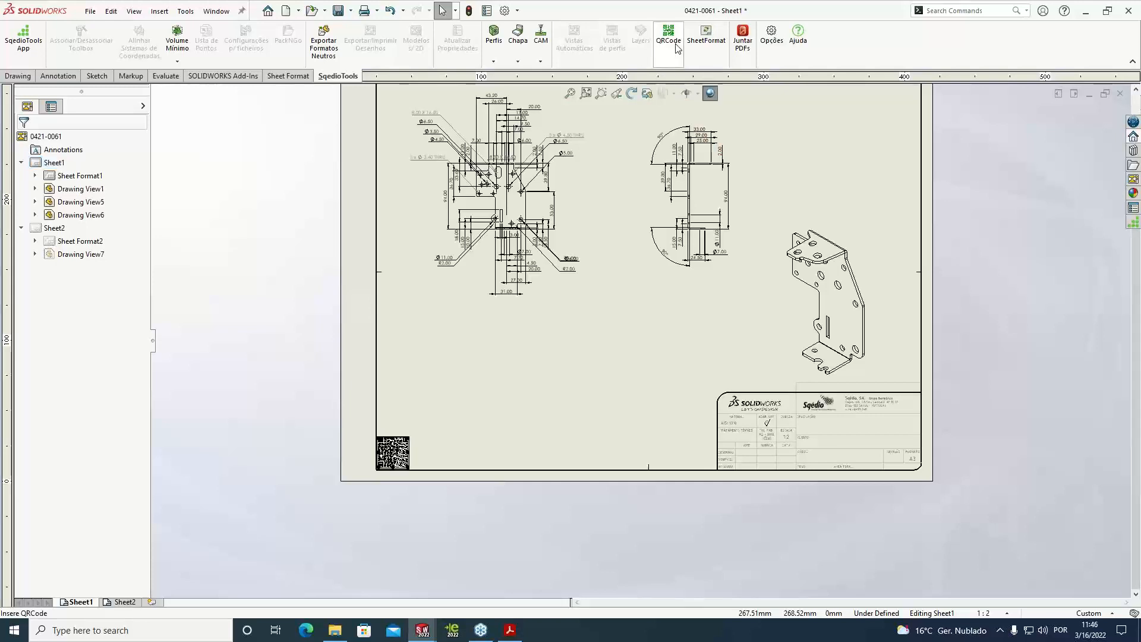
{"action": "left_click", "coordinate": [648, 452]}
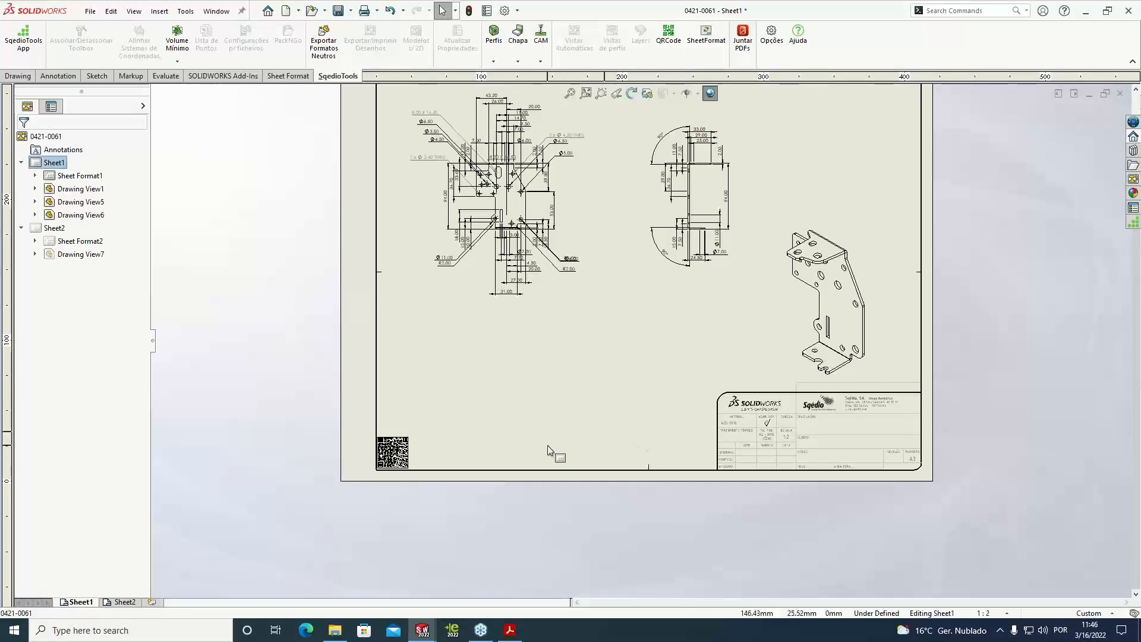
{"action": "scroll", "coordinate": [410, 463], "scroll_direction": "down", "scroll_amount": 5}
{"action": "scroll", "coordinate": [619, 315], "scroll_direction": "up", "scroll_amount": 10}
{"action": "scroll", "coordinate": [749, 205], "scroll_direction": "down", "scroll_amount": 3}
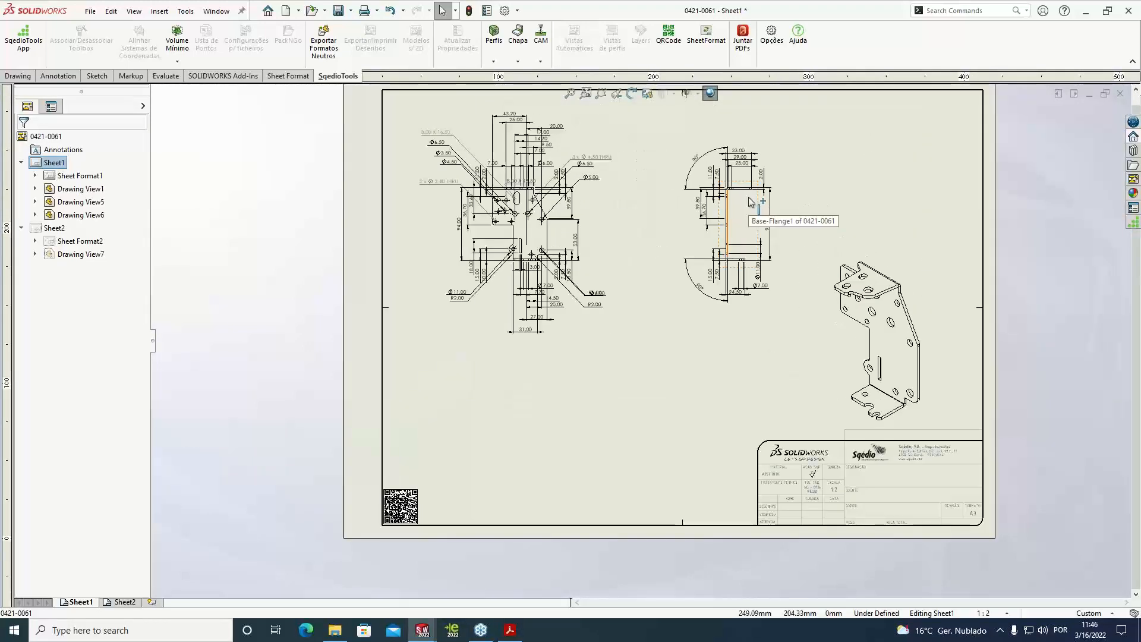
Open the SqedioTools QRCode options and compare the four corner positioning references, ending on the lower-left one
{"action": "left_click", "coordinate": [771, 35]}
{"action": "left_click", "coordinate": [196, 88]}
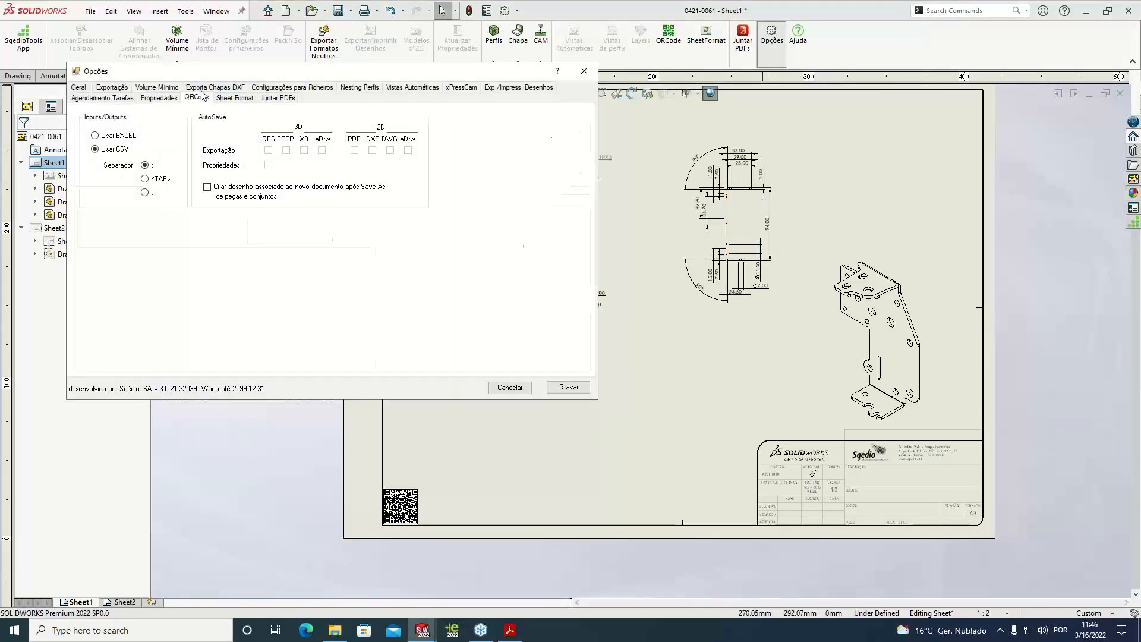
{"action": "left_click_drag", "start_coordinate": [273, 72], "coordinate": [462, 123]}
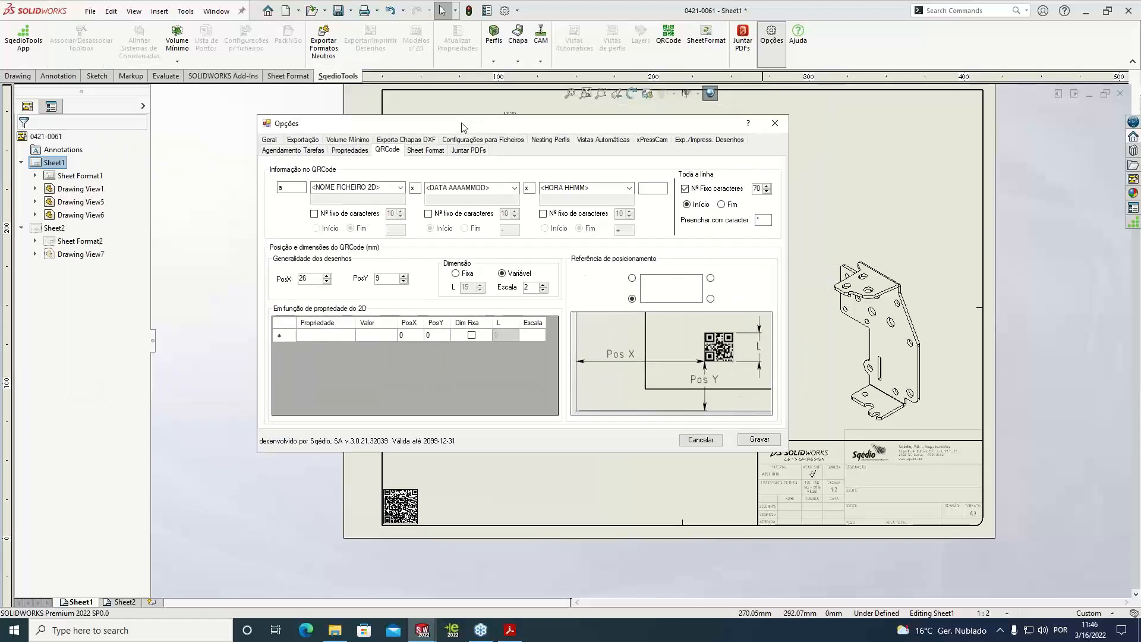
{"action": "left_click", "coordinate": [710, 298]}
{"action": "left_click", "coordinate": [710, 278]}
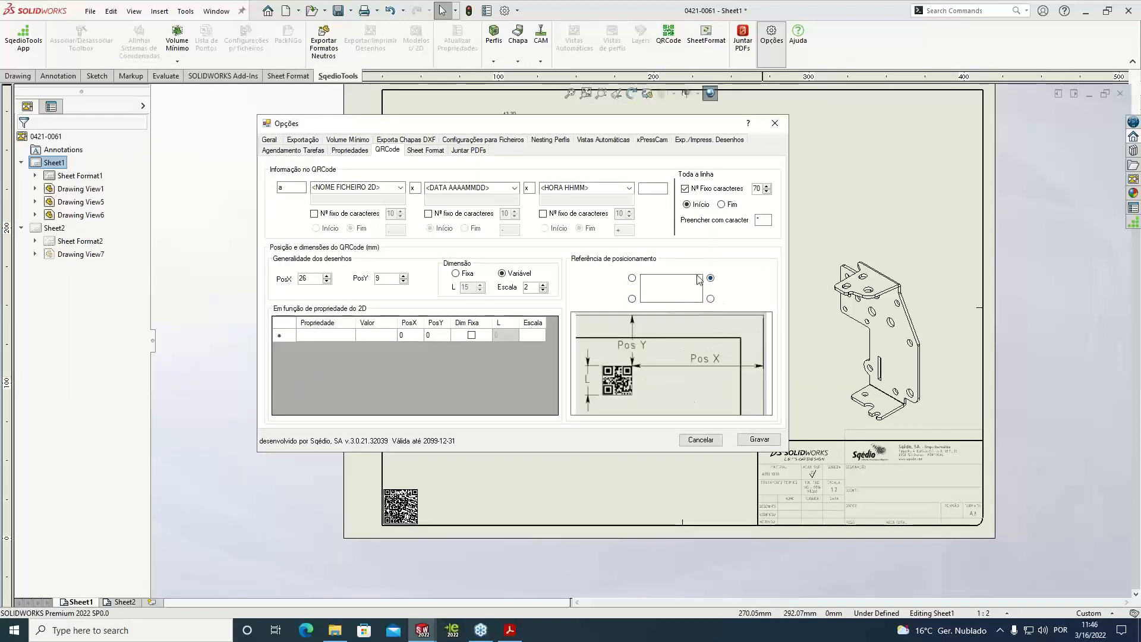
{"action": "left_click", "coordinate": [632, 278]}
{"action": "left_click", "coordinate": [632, 298]}
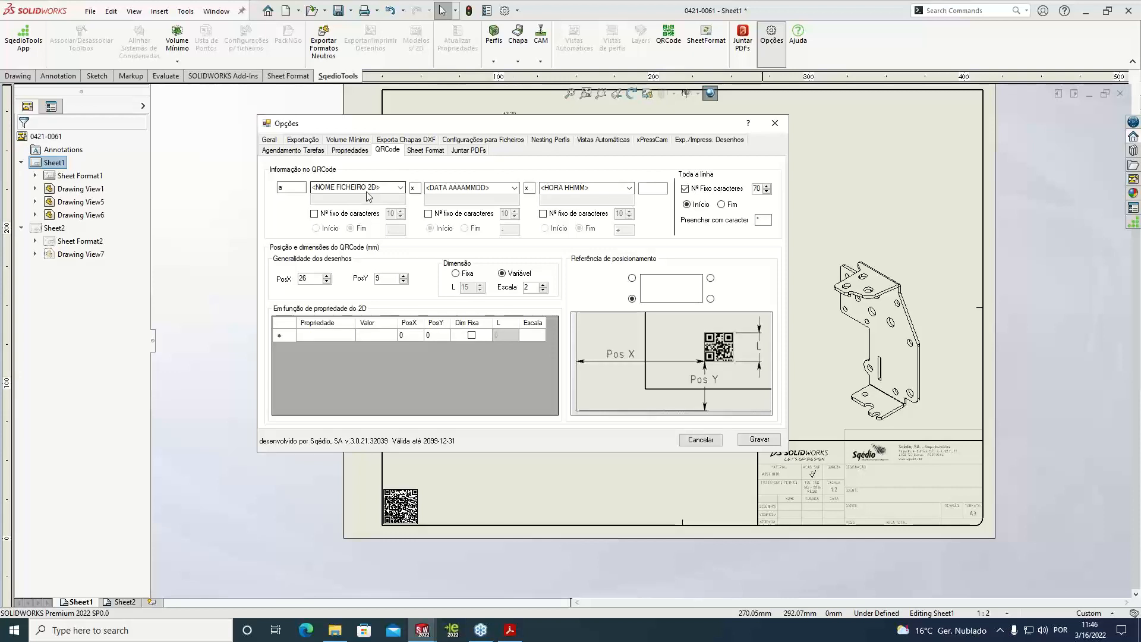
Examine the prefix text and fill character settings for the QR code content, and leave the options without saving
{"action": "double_click", "coordinate": [286, 190]}
{"action": "left_click", "coordinate": [763, 220]}
{"action": "left_click", "coordinate": [715, 439]}
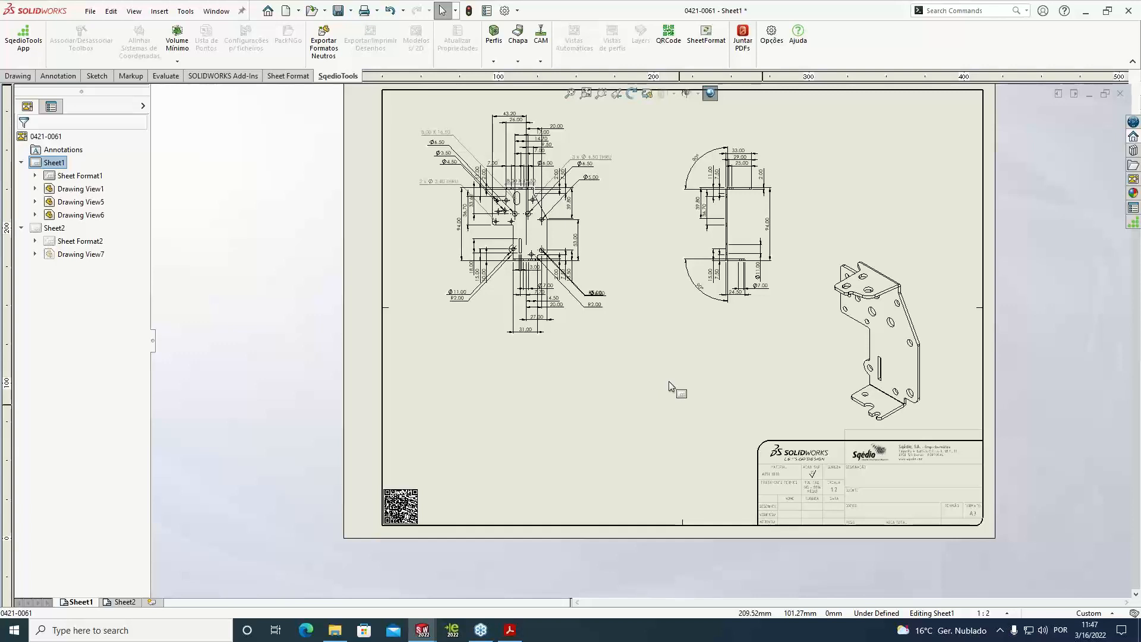
Close the 0421-0061 drawing and save all modified documents
{"action": "left_click", "coordinate": [695, 61]}
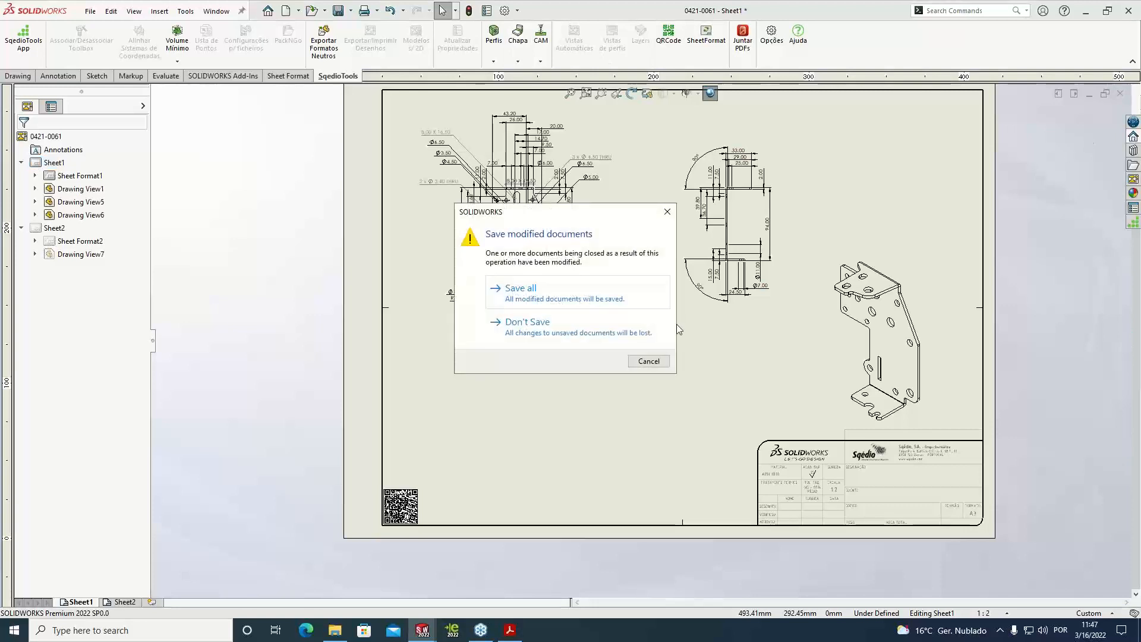
{"action": "left_click", "coordinate": [586, 294]}
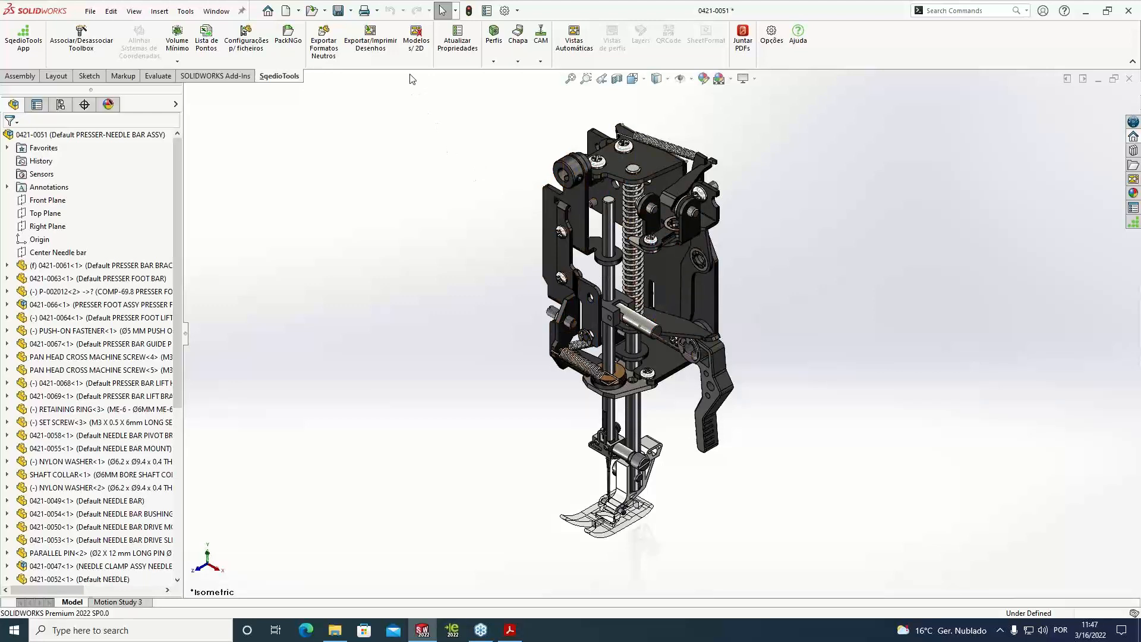
Review the list of models without drawings in assembly 0421-0051, and close the list
{"action": "left_click", "coordinate": [414, 52]}
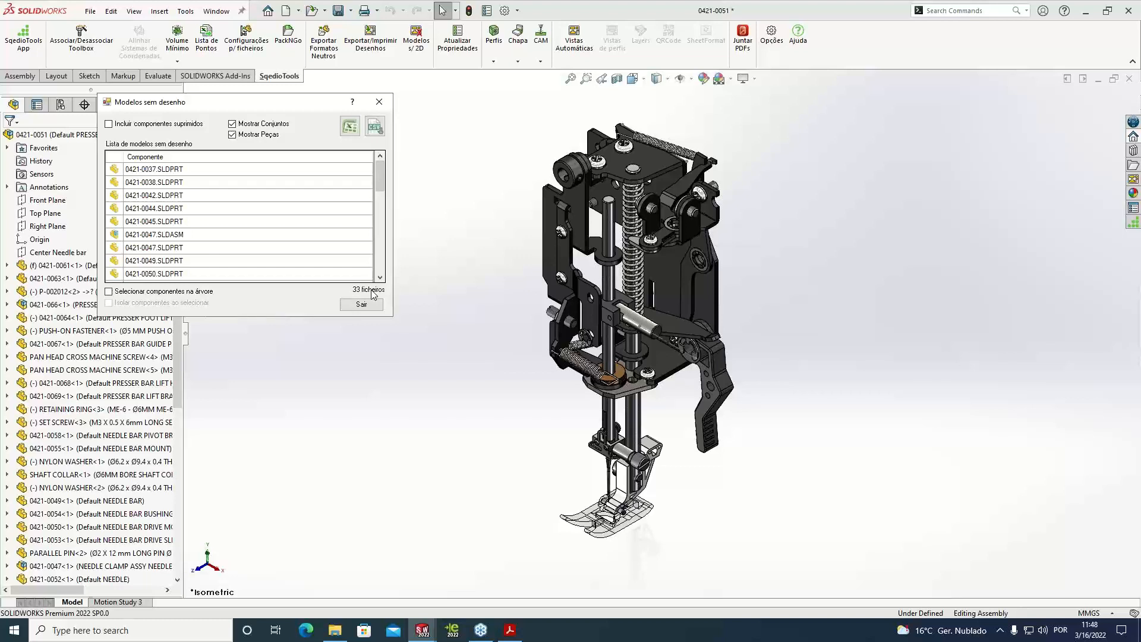
{"action": "mouse_move", "coordinate": [378, 183]}
{"action": "left_mouse_down"}
{"action": "mouse_move", "coordinate": [378, 269]}
{"action": "mouse_move", "coordinate": [375, 184]}
{"action": "left_mouse_up"}
{"action": "left_click", "coordinate": [381, 102]}
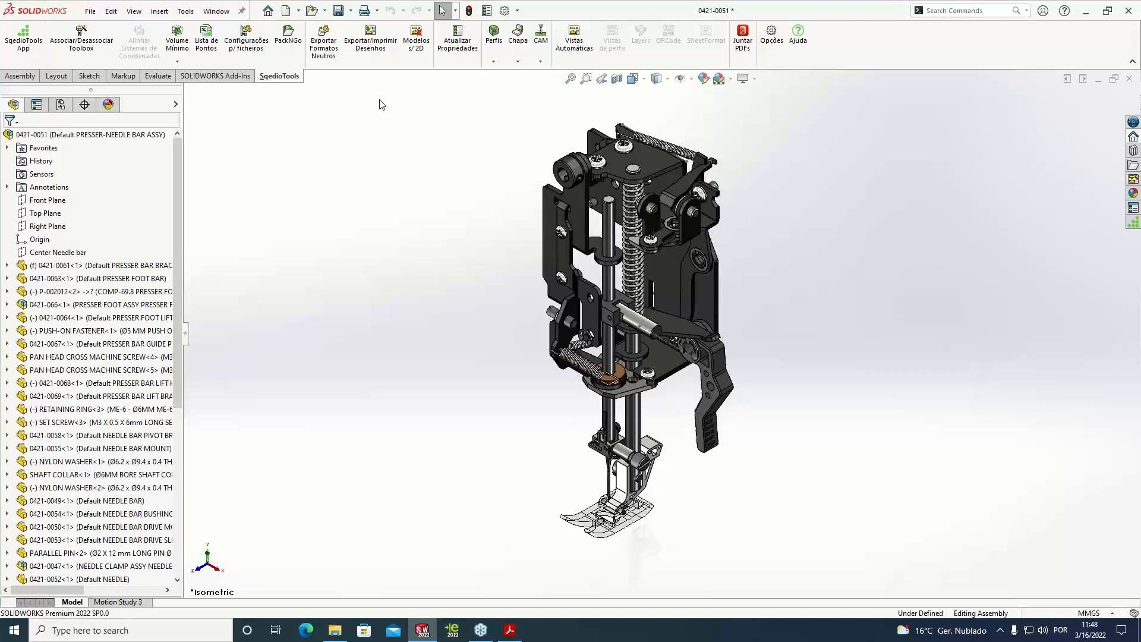
Check the Sewing Machine folder's files, and export all the listed drawings of assembly 0421-0051 to PDF
{"action": "left_click", "coordinate": [336, 631]}
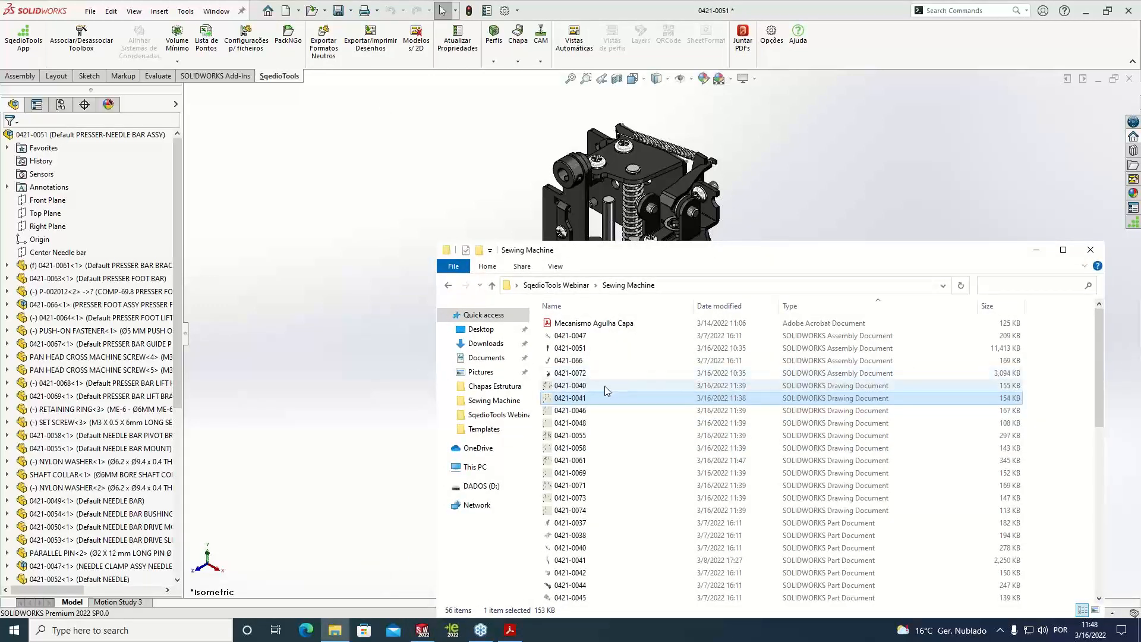
{"action": "left_click", "coordinate": [439, 196]}
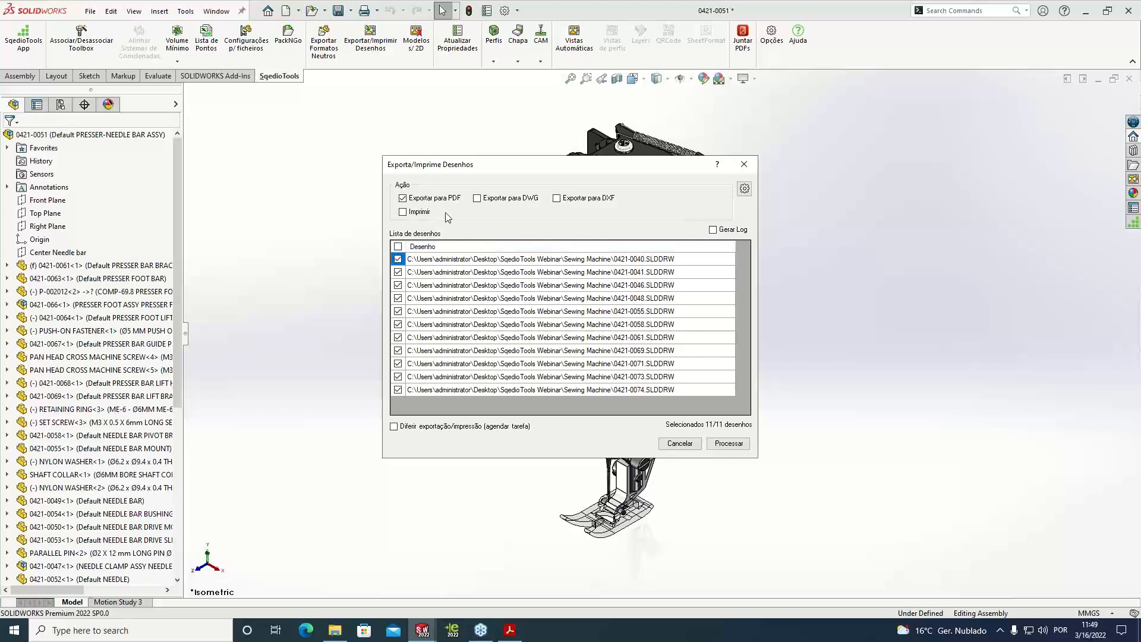
{"action": "left_click", "coordinate": [731, 444]}
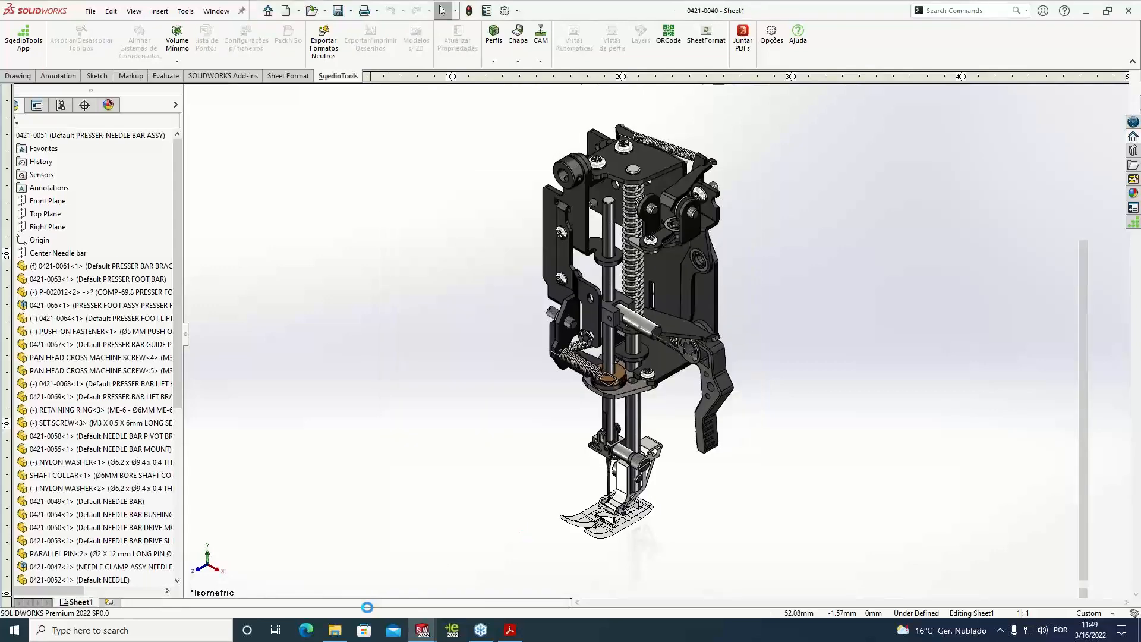
Open the exported 0421-0061 PDF from the Sewing Machine folder, inspect both of its pages, and close it
{"action": "left_click", "coordinate": [336, 631]}
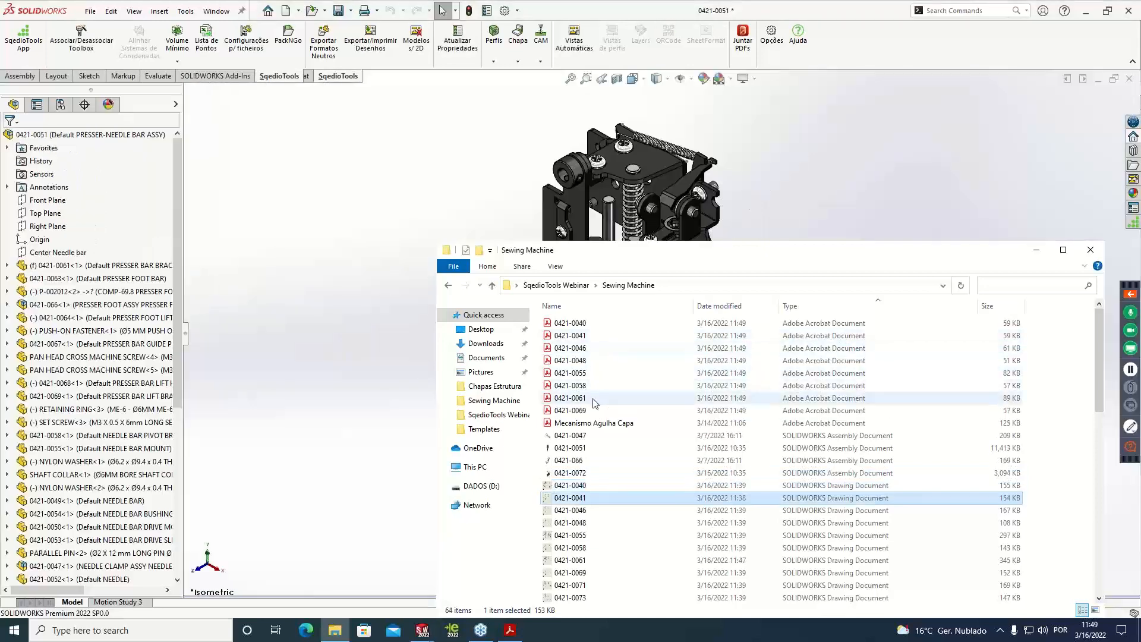
{"action": "double_click", "coordinate": [593, 398]}
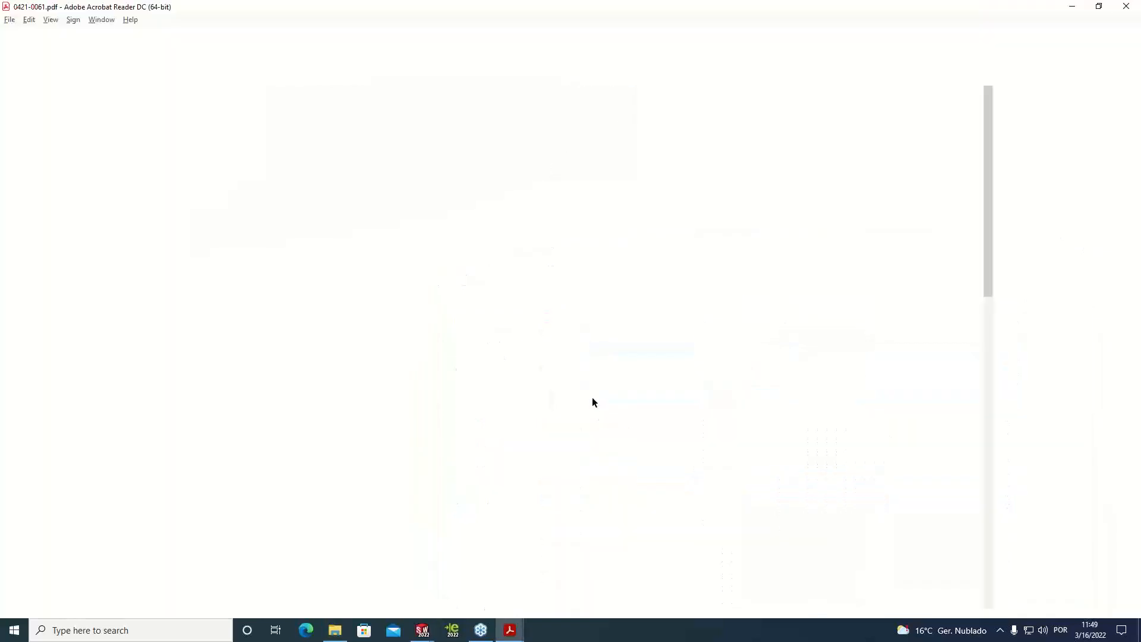
{"action": "scroll", "coordinate": [376, 562], "scroll_direction": "down", "scroll_amount": 2}
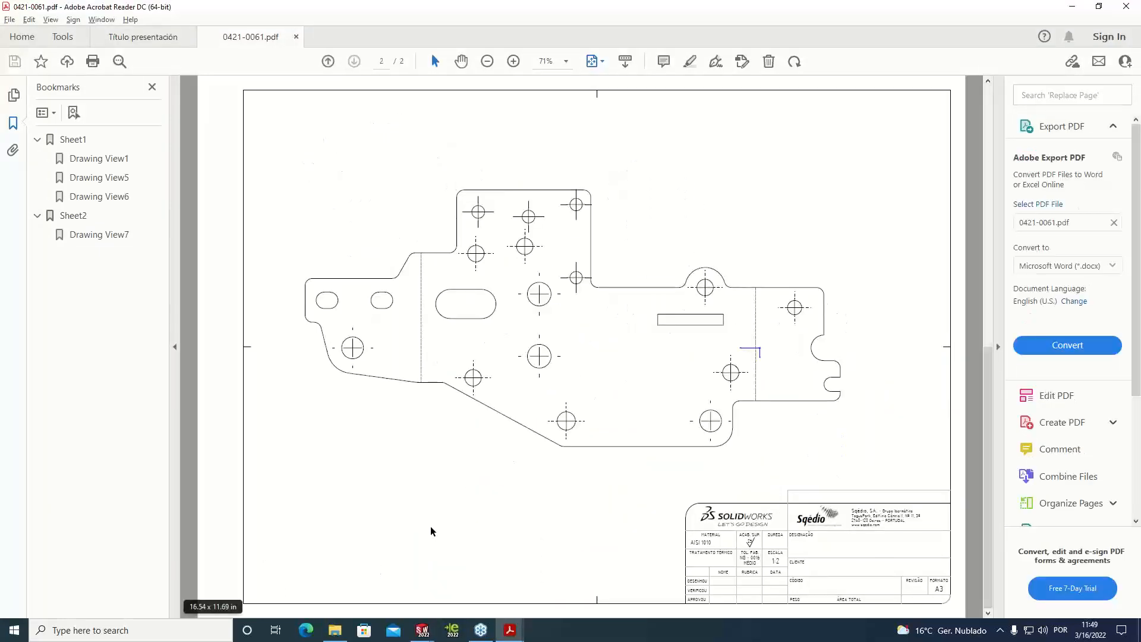
{"action": "scroll", "coordinate": [543, 487], "scroll_direction": "up", "scroll_amount": 2}
{"action": "scroll", "coordinate": [544, 487], "scroll_direction": "down", "scroll_amount": 2}
{"action": "scroll", "coordinate": [543, 487], "scroll_direction": "up", "scroll_amount": 2}
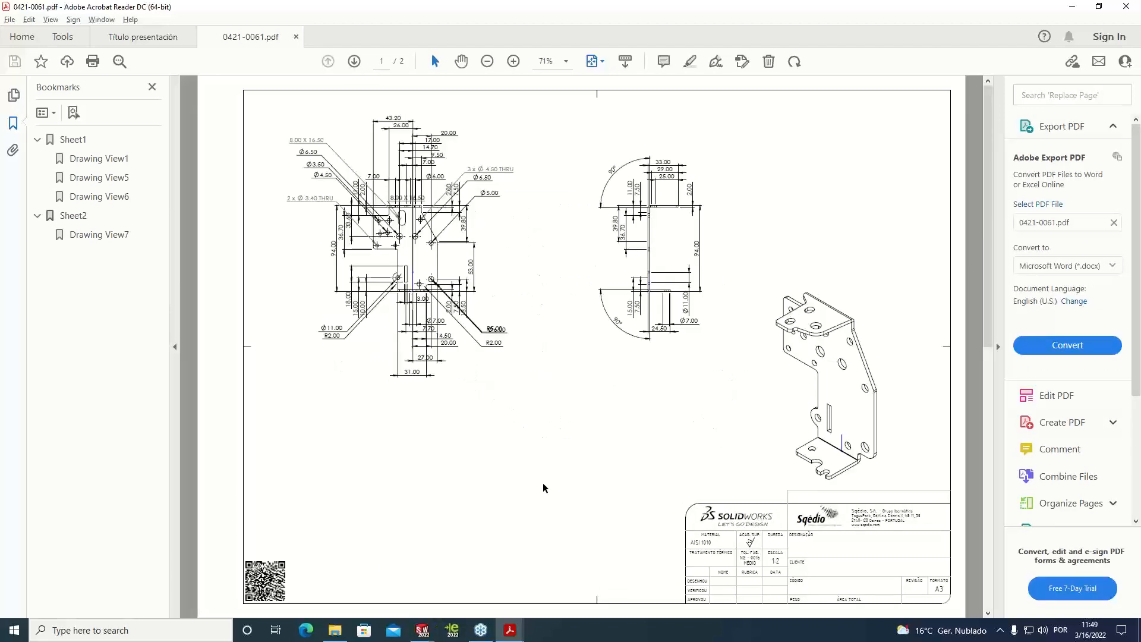
{"action": "scroll", "coordinate": [543, 487], "scroll_direction": "down", "scroll_amount": 2}
{"action": "scroll", "coordinate": [544, 487], "scroll_direction": "up", "scroll_amount": 2}
{"action": "scroll", "coordinate": [544, 487], "scroll_direction": "down", "scroll_amount": 2}
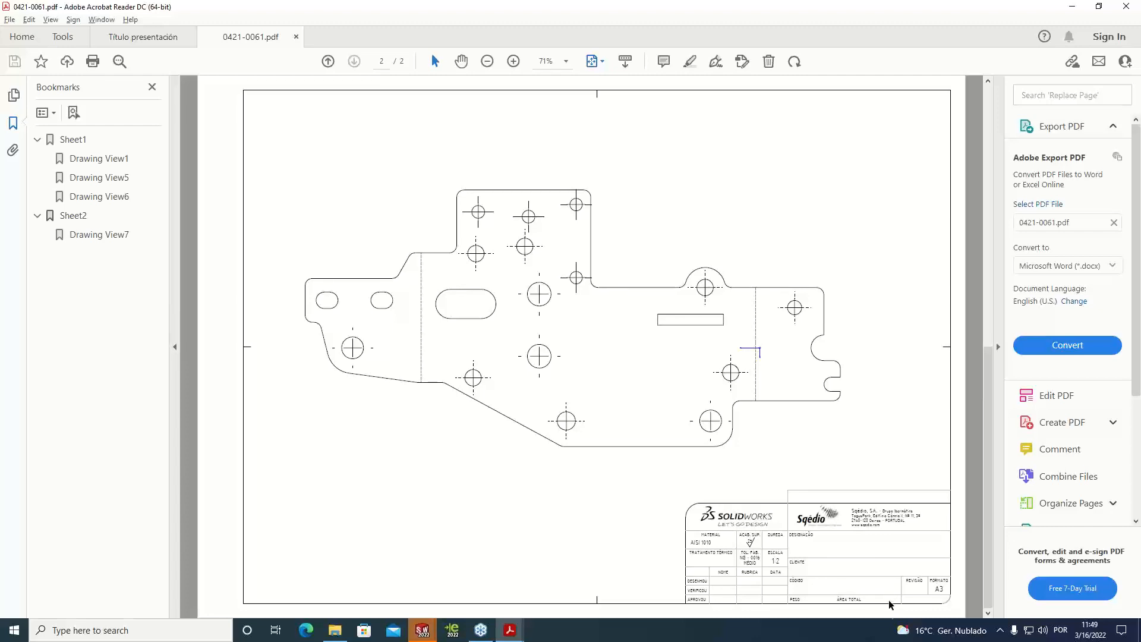
{"action": "left_click", "coordinate": [998, 346]}
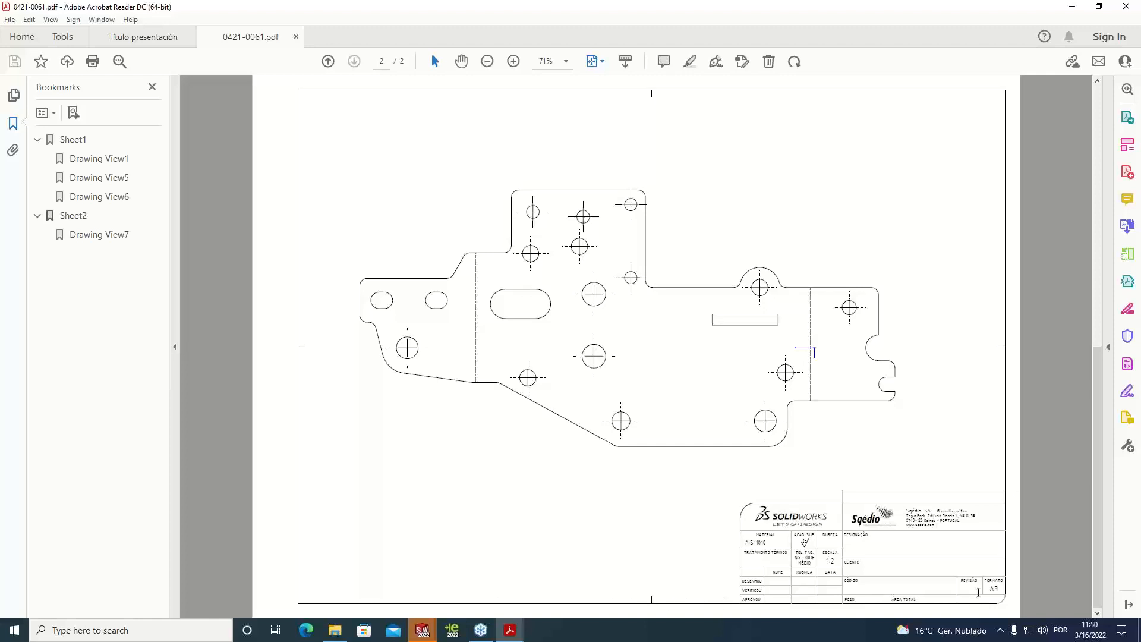
{"action": "left_click", "coordinate": [296, 37]}
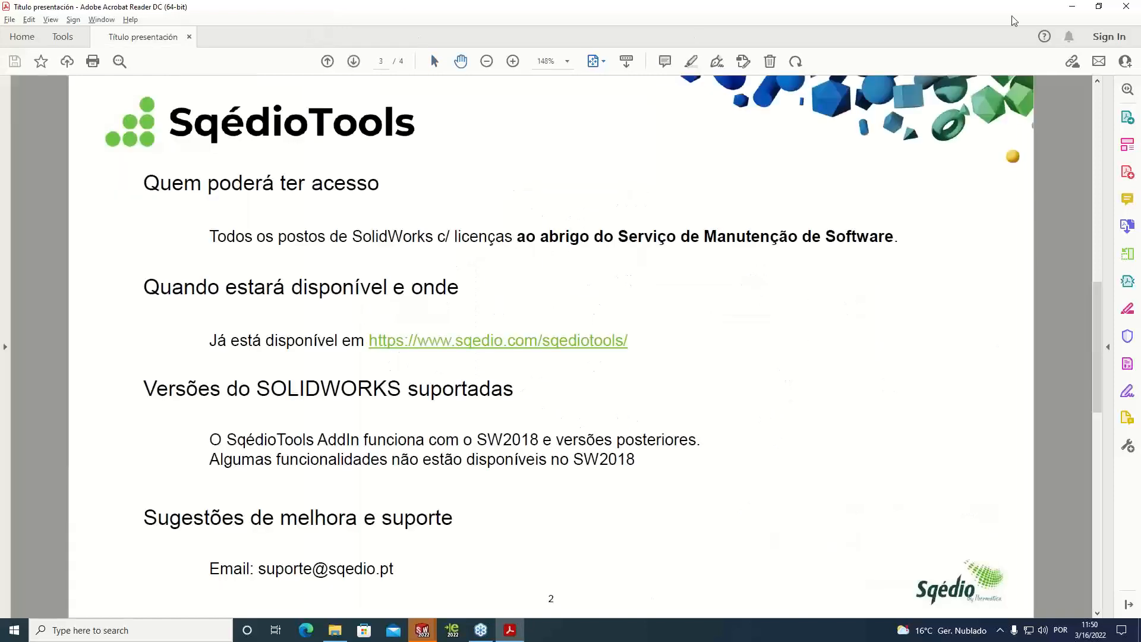
Return to SOLIDWORKS, acknowledge the completed export task and close the drawing export dialog
{"action": "left_click", "coordinate": [1072, 6]}
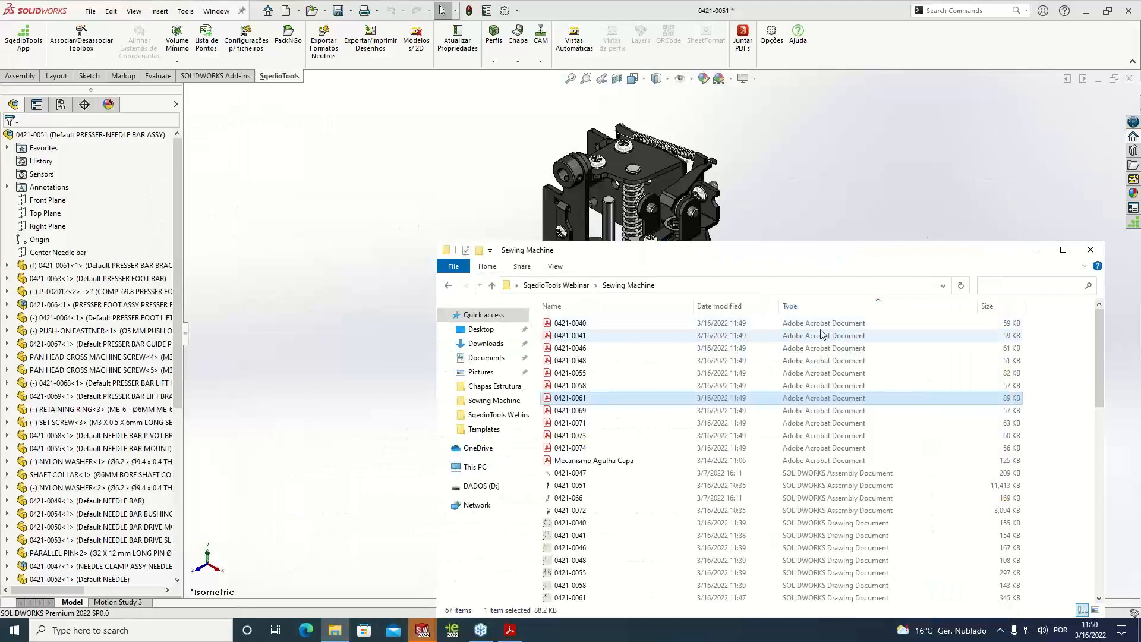
{"action": "left_click", "coordinate": [817, 224]}
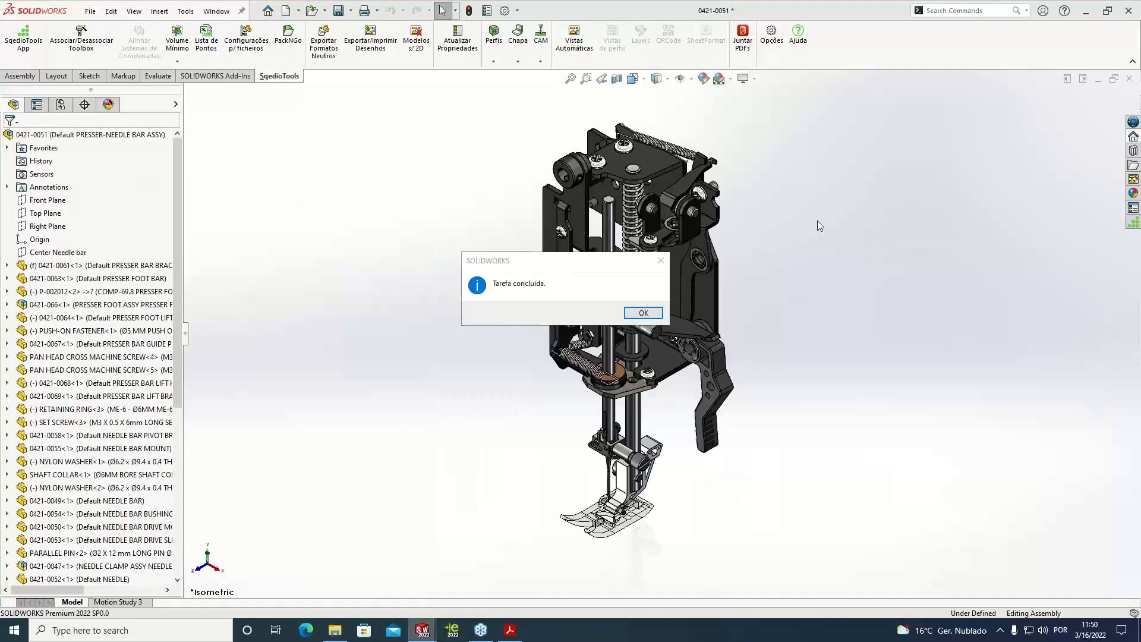
{"action": "left_click", "coordinate": [643, 313]}
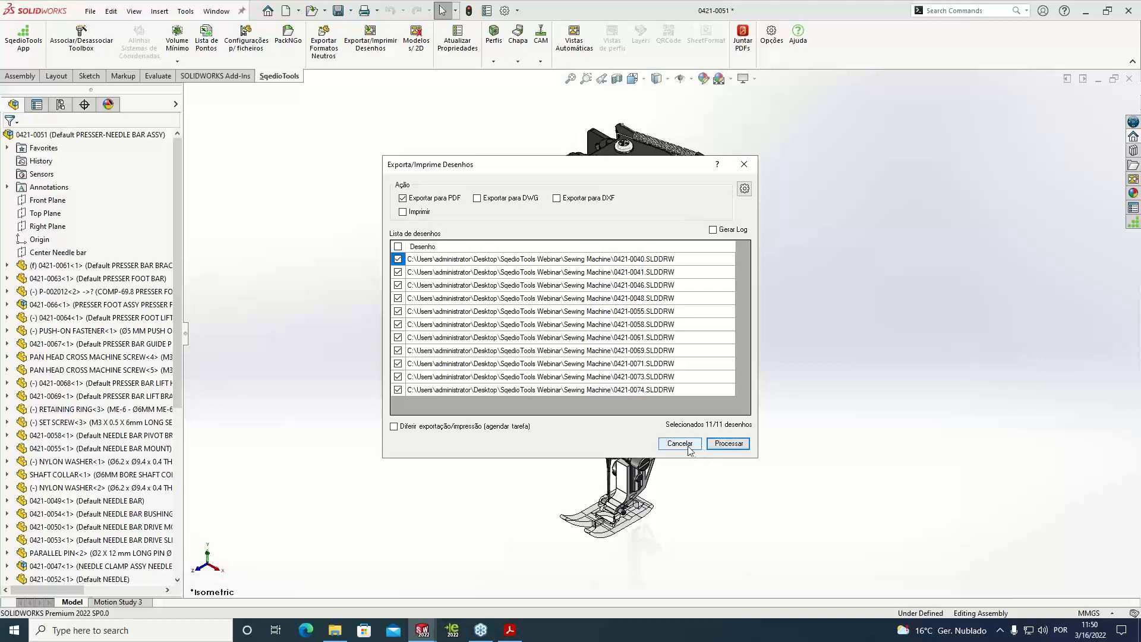
{"action": "left_click", "coordinate": [728, 443]}
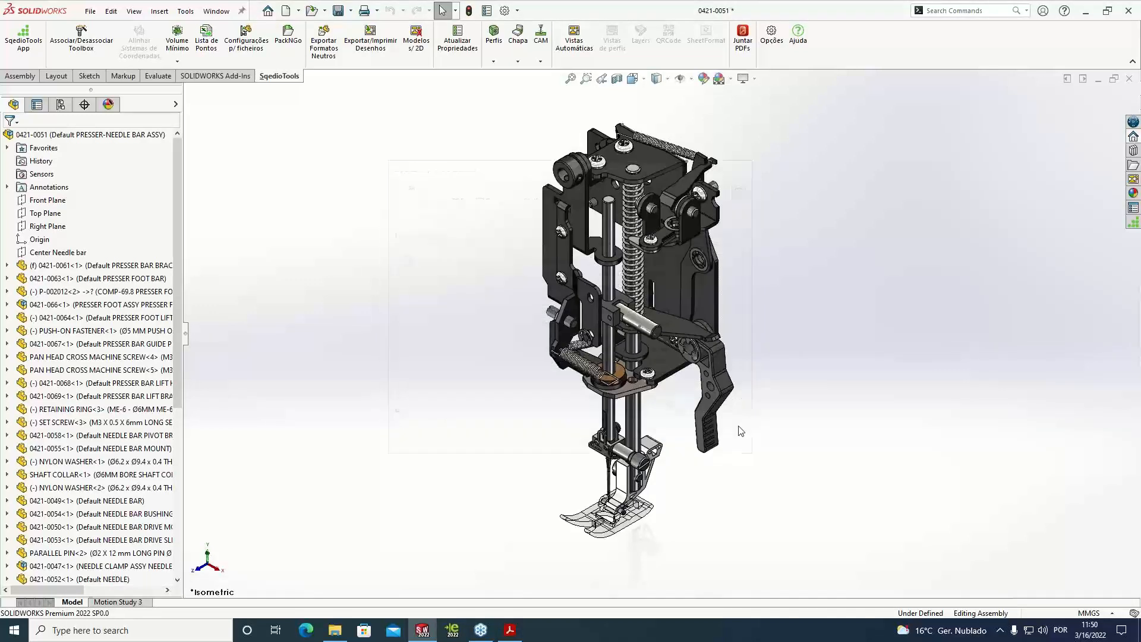
Set up a PDF merge of the Sewing Machine folder's drawings, excluding Mecanismo Agulha Capa.pdf from the file list
{"action": "left_click", "coordinate": [753, 58]}
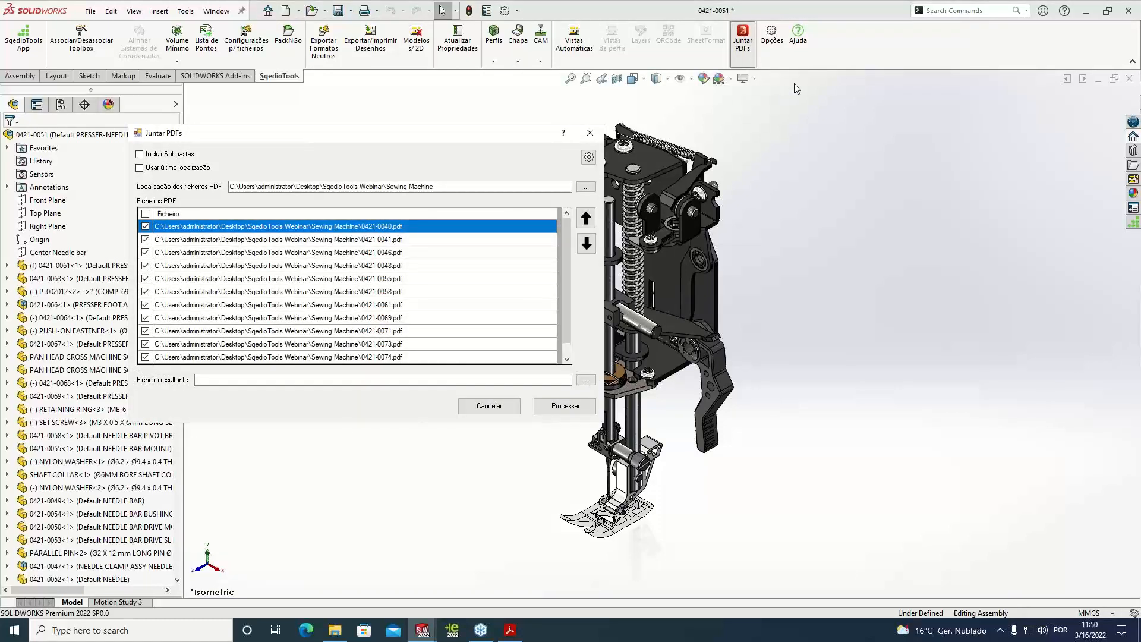
{"action": "left_click_drag", "start_coordinate": [439, 187], "coordinate": [221, 190]}
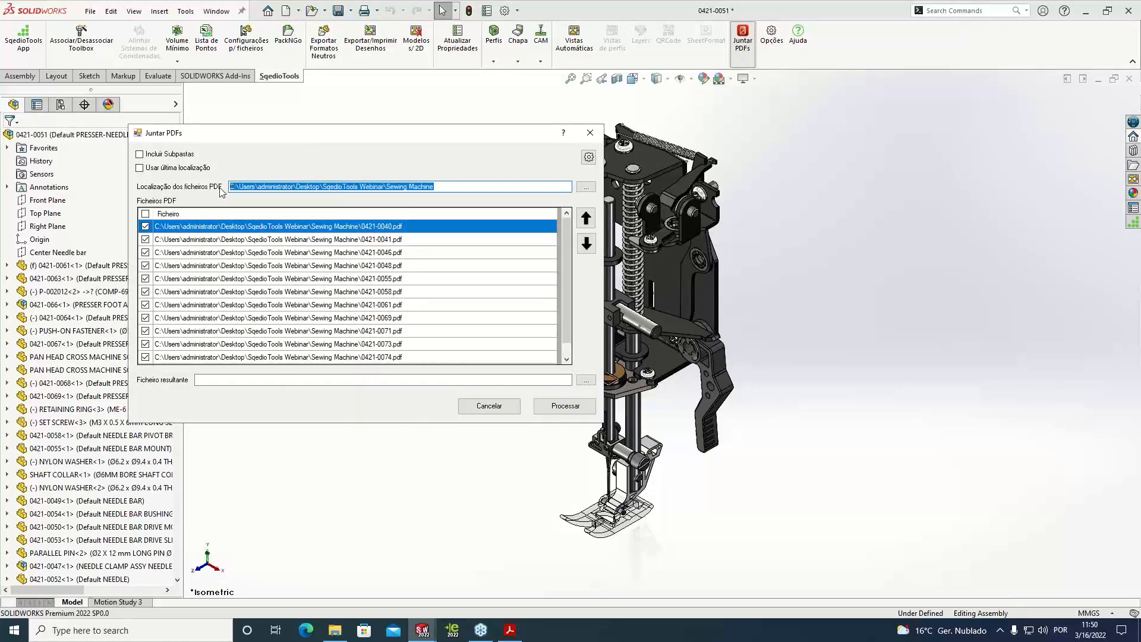
{"action": "left_click", "coordinate": [448, 186]}
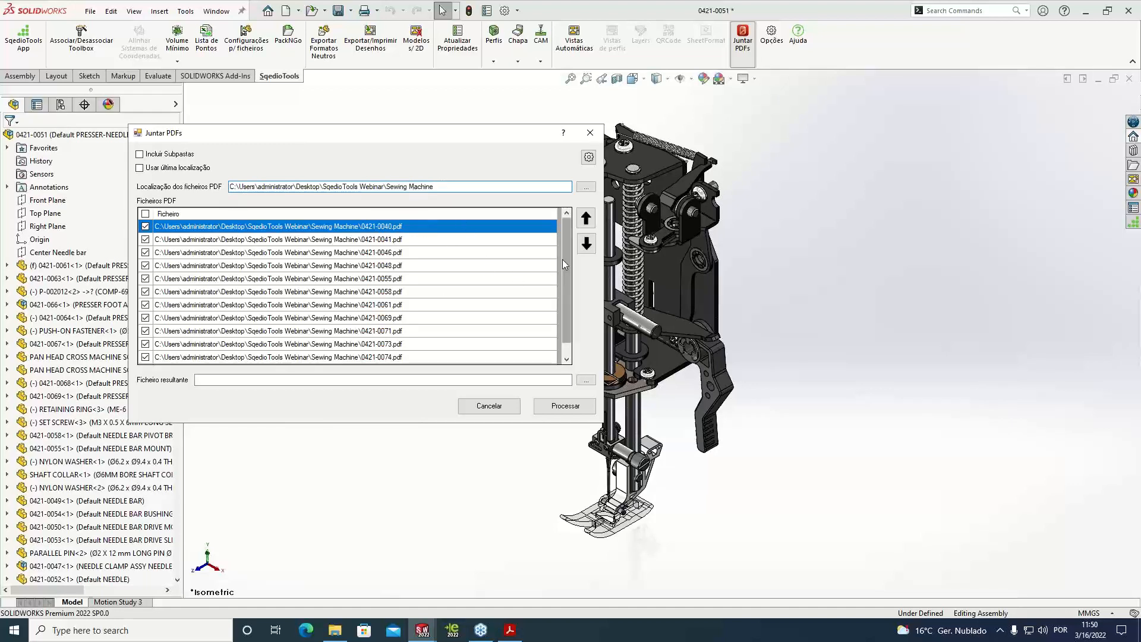
{"action": "scroll", "coordinate": [562, 259], "scroll_direction": "down", "scroll_amount": 1}
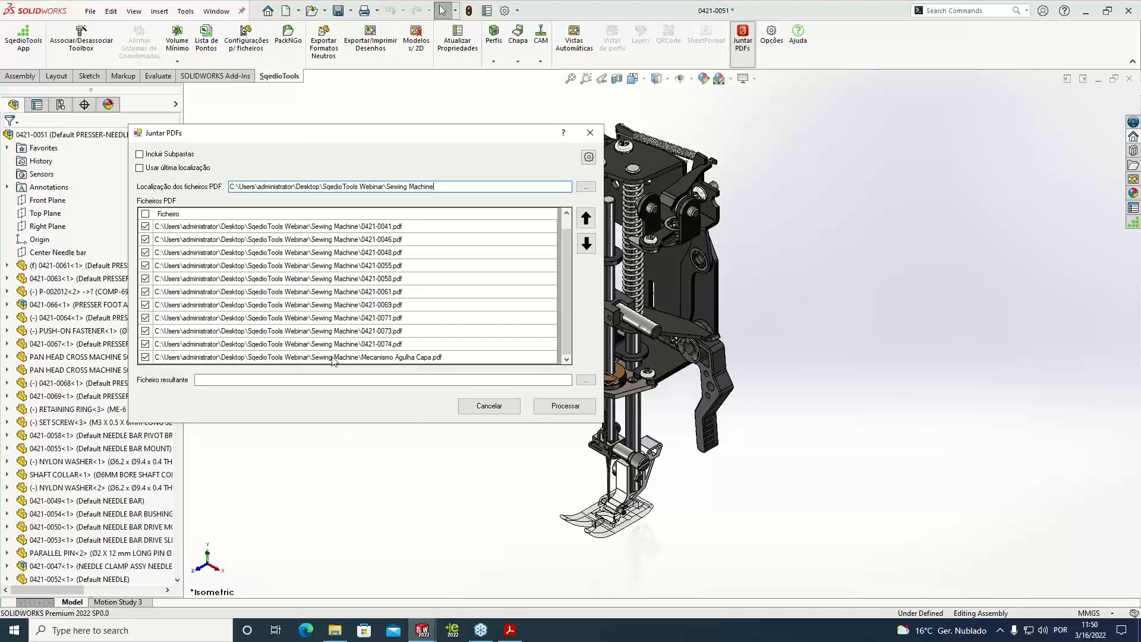
{"action": "left_click", "coordinate": [146, 357]}
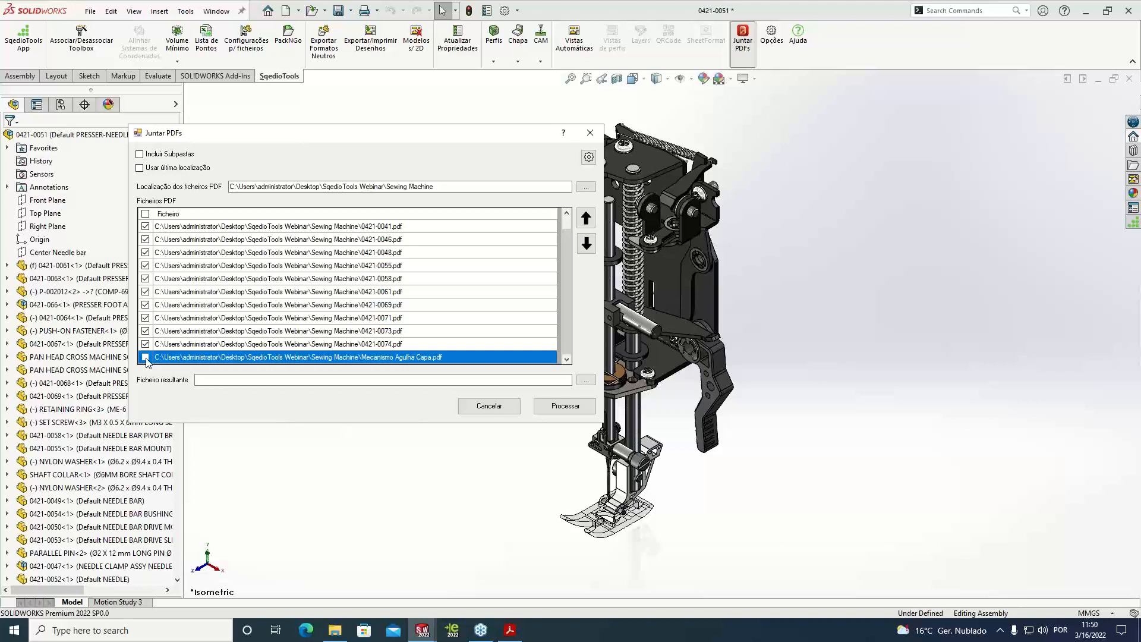
Merge the selected PDFs into f.pdf in the Sewing Machine folder and acknowledge the completed task
{"action": "left_click", "coordinate": [586, 379]}
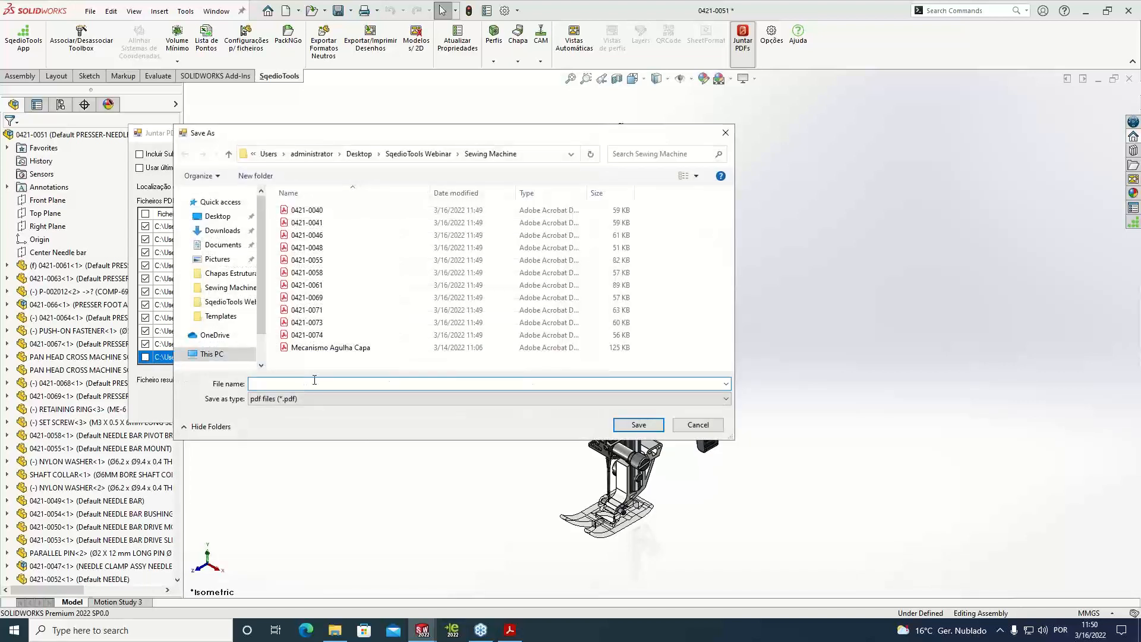
{"action": "type", "text": "f"}
{"action": "left_click", "coordinate": [638, 425]}
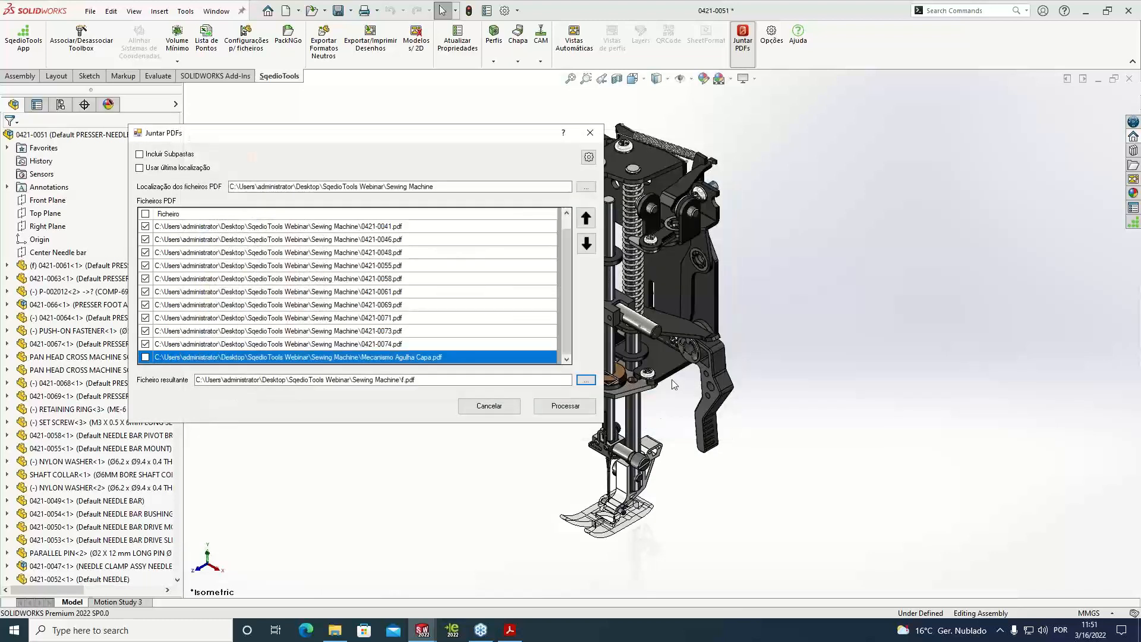
{"action": "left_click", "coordinate": [580, 412]}
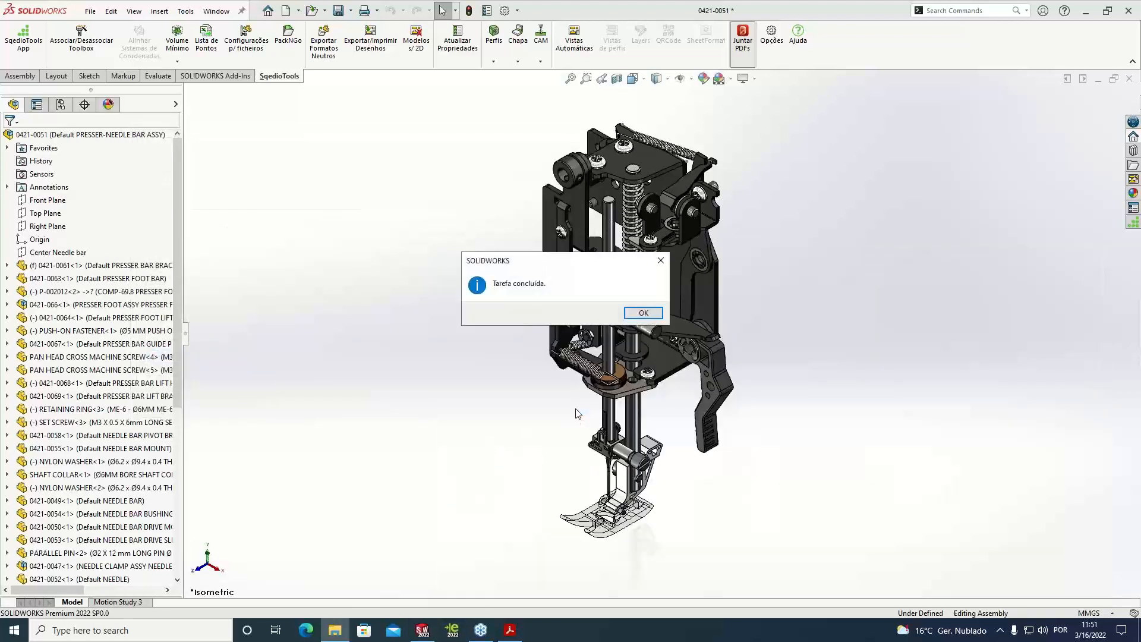
{"action": "left_click", "coordinate": [644, 311]}
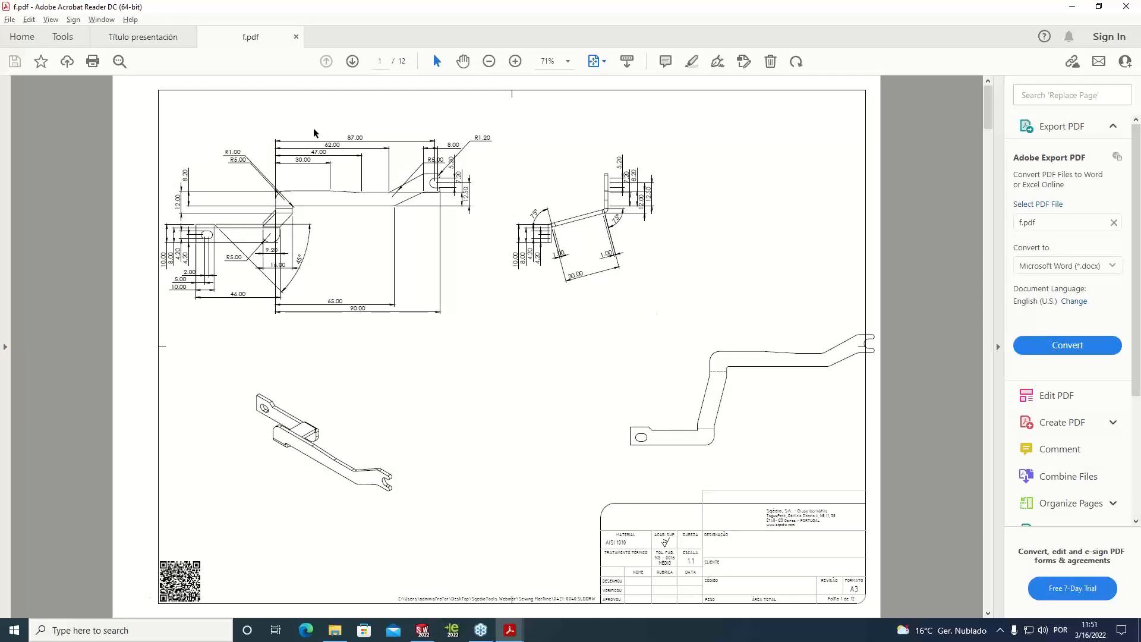
Inspect the page numbering and the original file path beside the title block on the first page of f.pdf
{"action": "left_click_drag", "start_coordinate": [860, 601], "coordinate": [827, 599]}
{"action": "left_click", "coordinate": [837, 601]}
{"action": "scroll", "coordinate": [856, 610], "scroll_direction": "down", "scroll_amount": 2, "text": "ctrl"}
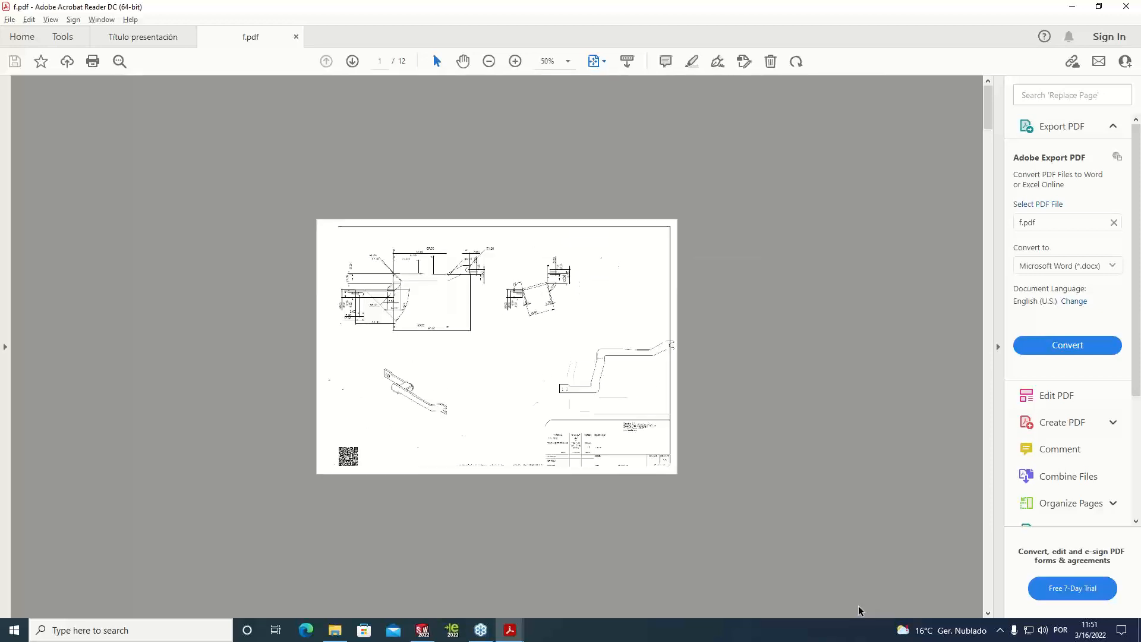
{"action": "scroll", "coordinate": [772, 547], "scroll_direction": "up", "scroll_amount": 4, "text": "ctrl"}
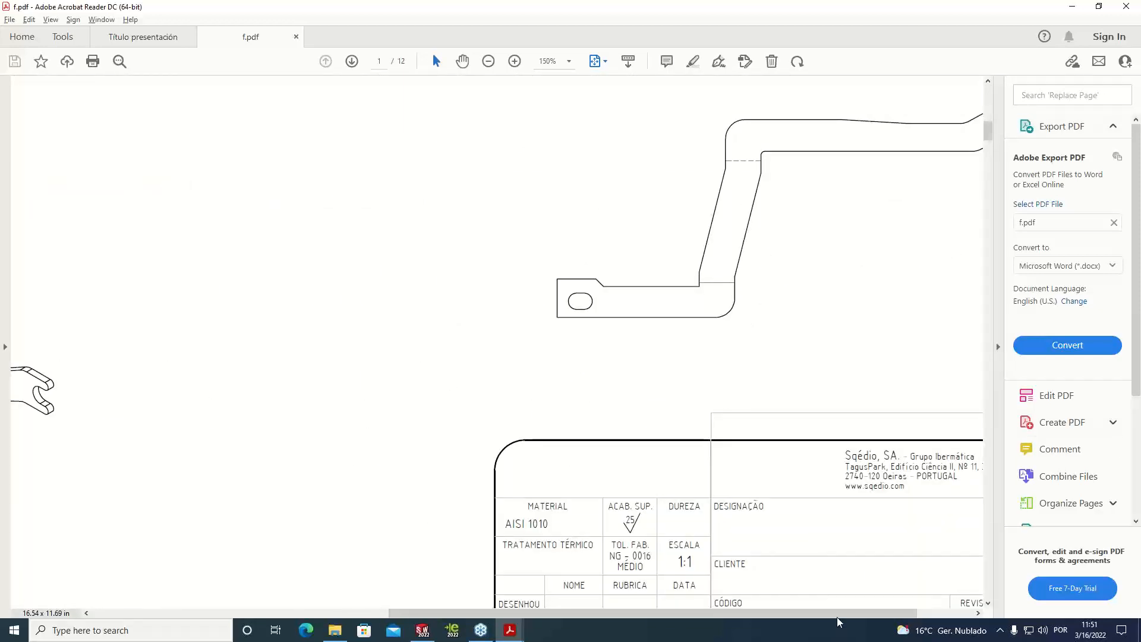
{"action": "scroll", "coordinate": [916, 579], "scroll_direction": "up", "scroll_amount": 1, "text": "ctrl"}
{"action": "scroll", "coordinate": [916, 578], "scroll_direction": "down", "scroll_amount": 1}
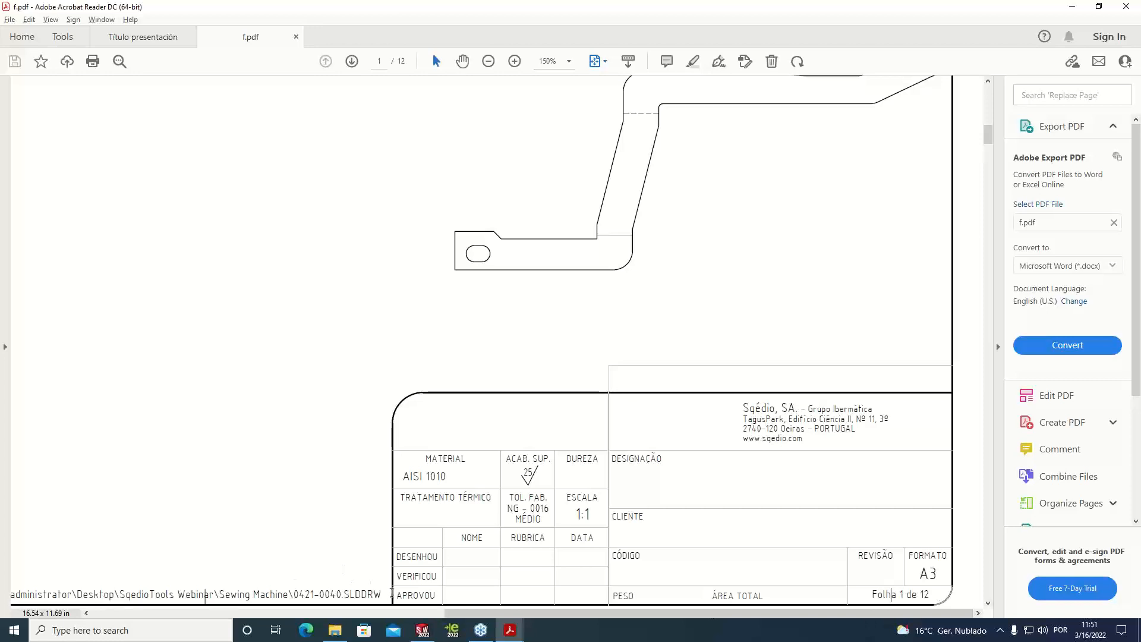
{"action": "left_click_drag", "start_coordinate": [386, 594], "coordinate": [291, 590]}
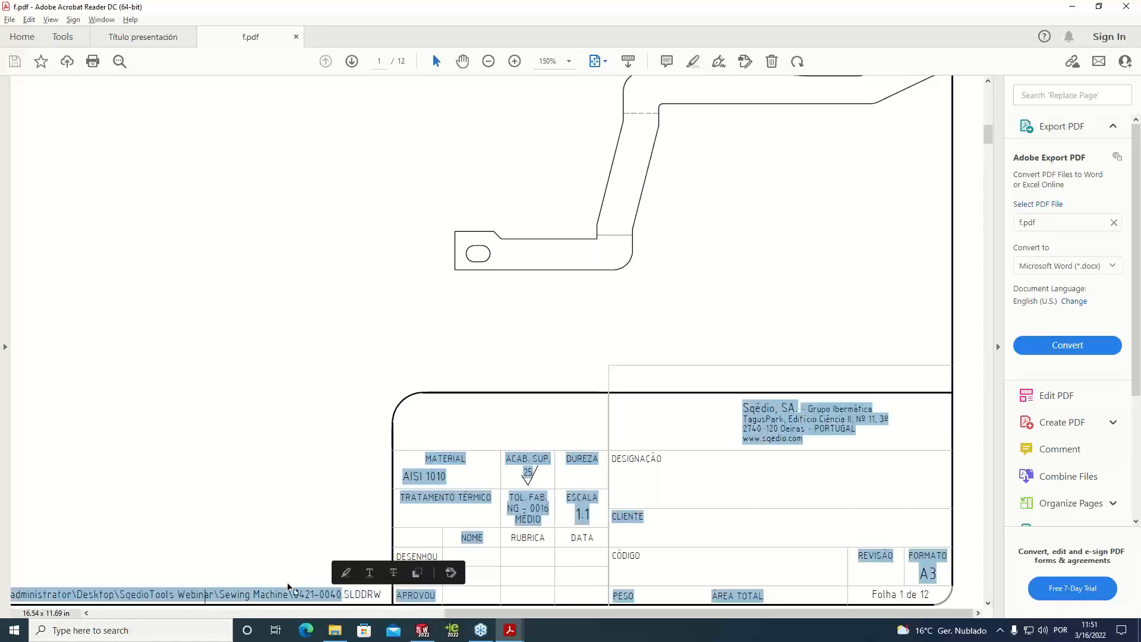
{"action": "left_click", "coordinate": [265, 582]}
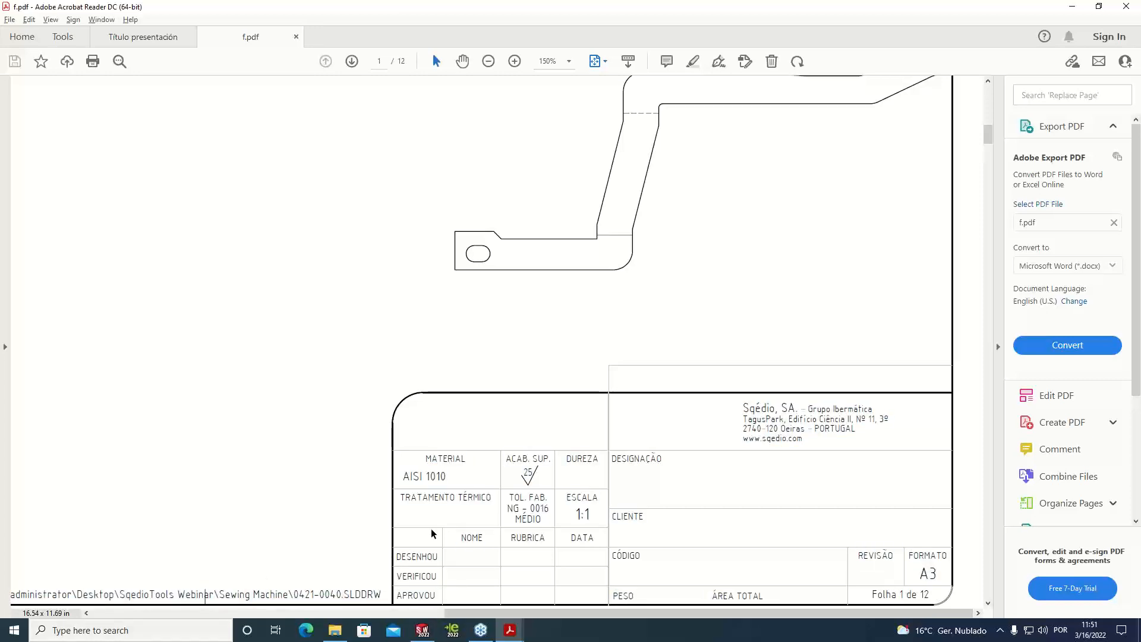
Browse the merged f.pdf from page 1 to page 8, checking the sheet number and file path on each page
{"action": "scroll", "coordinate": [517, 392], "scroll_direction": "down", "scroll_amount": 1}
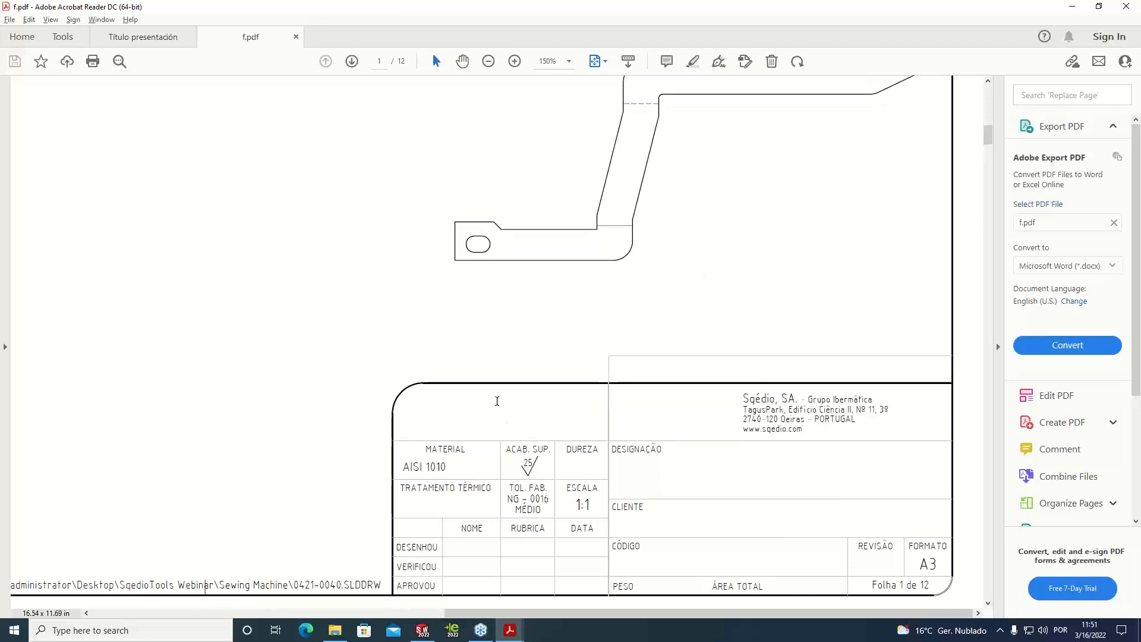
{"action": "scroll", "coordinate": [789, 461], "scroll_direction": "down", "scroll_amount": 3}
{"action": "scroll", "coordinate": [791, 462], "scroll_direction": "down", "scroll_amount": 8}
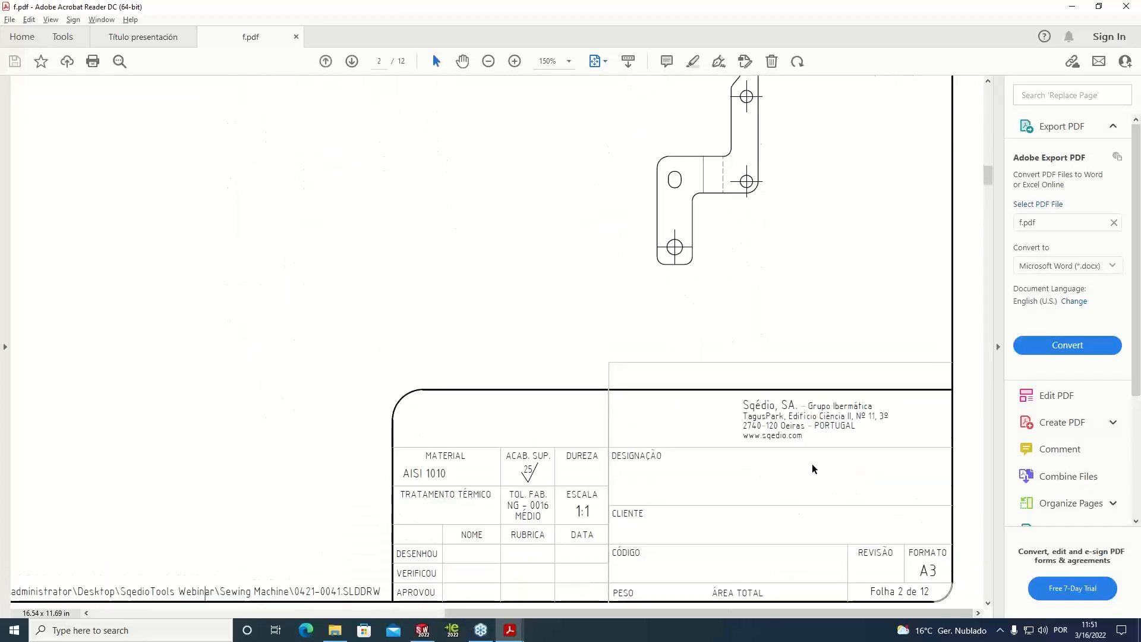
{"action": "scroll", "coordinate": [889, 262], "scroll_direction": "down", "scroll_amount": 10}
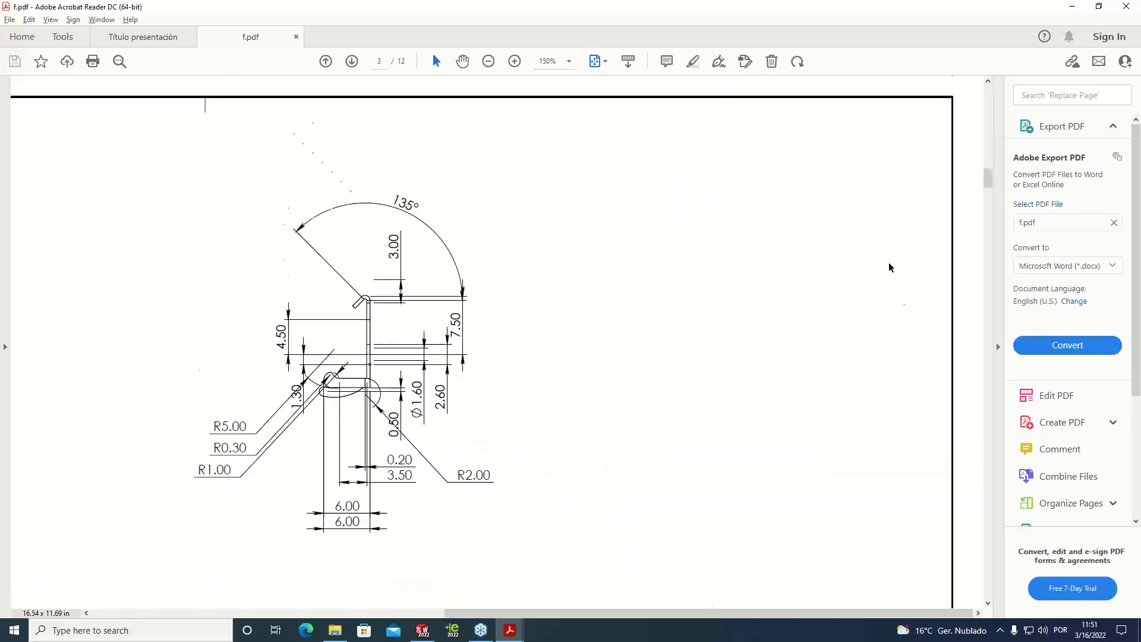
{"action": "scroll", "coordinate": [869, 296], "scroll_direction": "down", "scroll_amount": 10}
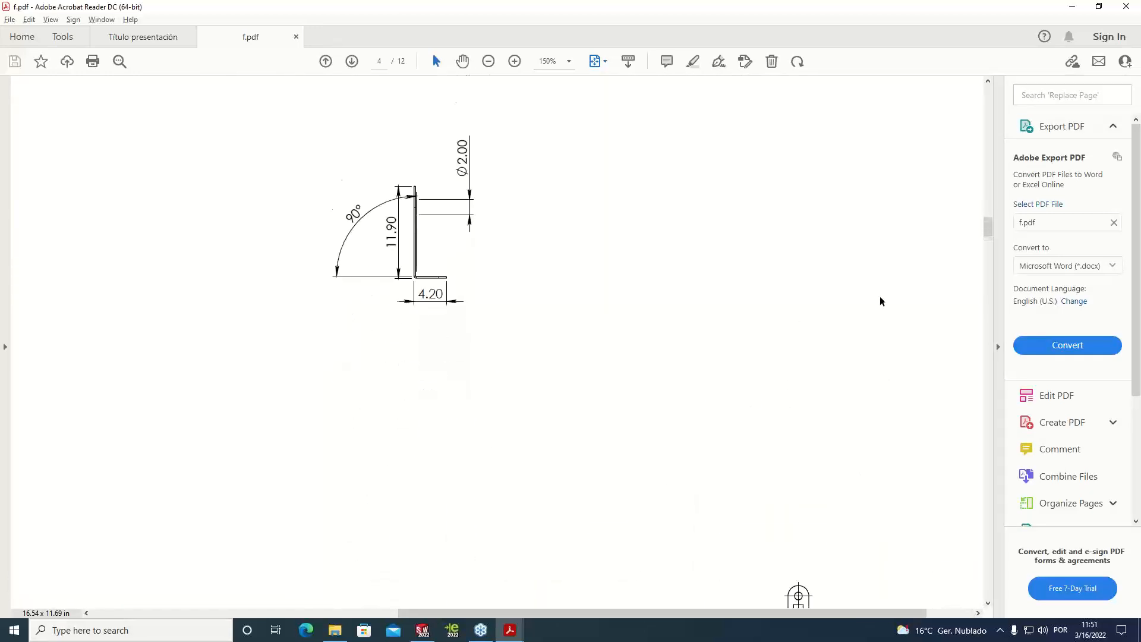
{"action": "scroll", "coordinate": [873, 268], "scroll_direction": "down", "scroll_amount": 3}
{"action": "scroll", "coordinate": [874, 268], "scroll_direction": "down", "scroll_amount": 5, "text": "ctrl"}
{"action": "scroll", "coordinate": [873, 271], "scroll_direction": "down", "scroll_amount": 10}
{"action": "scroll", "coordinate": [775, 296], "scroll_direction": "down", "scroll_amount": 5}
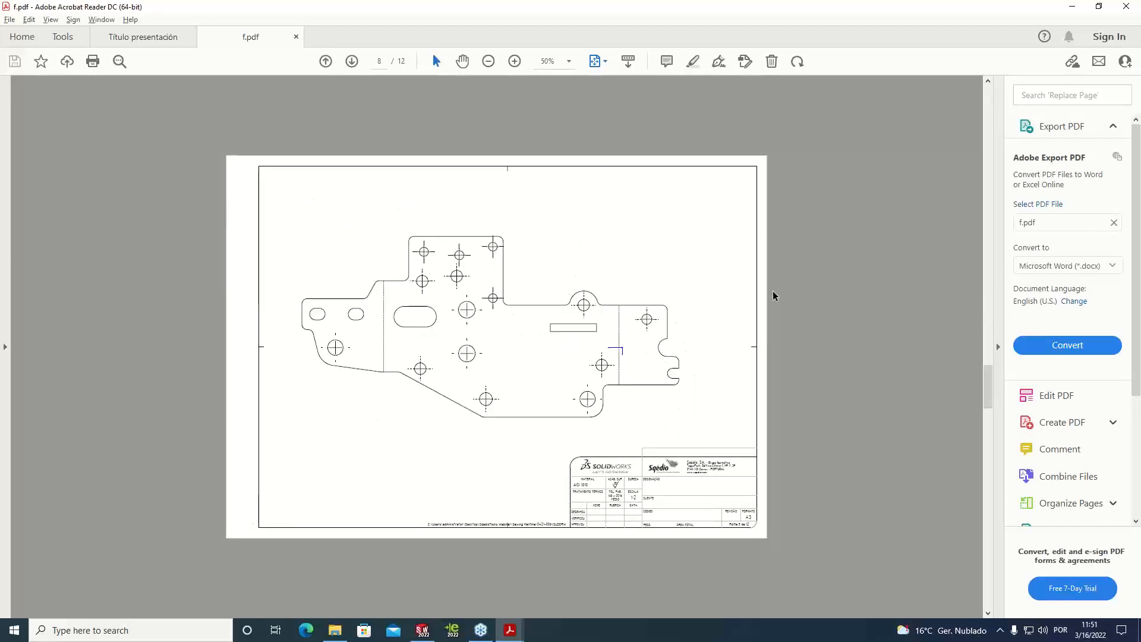
Compare pages 7 and 8 of f.pdf, view the last page, then close the file and return to SOLIDWORKS
{"action": "scroll", "coordinate": [743, 531], "scroll_direction": "up", "scroll_amount": 2, "text": "ctrl"}
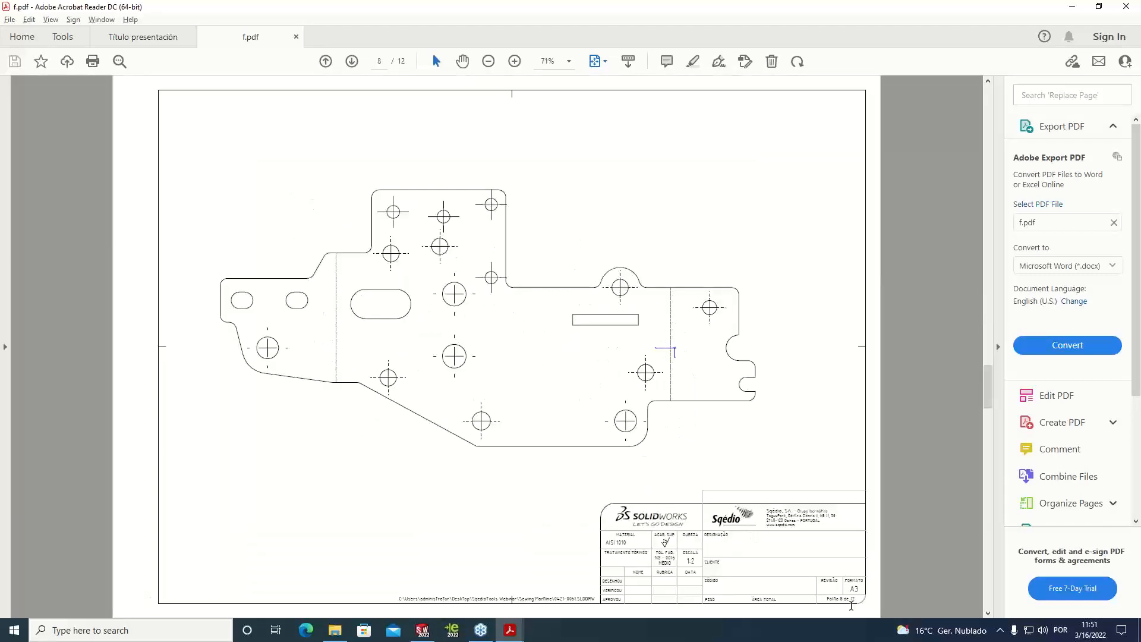
{"action": "scroll", "coordinate": [838, 578], "scroll_direction": "up", "scroll_amount": 3}
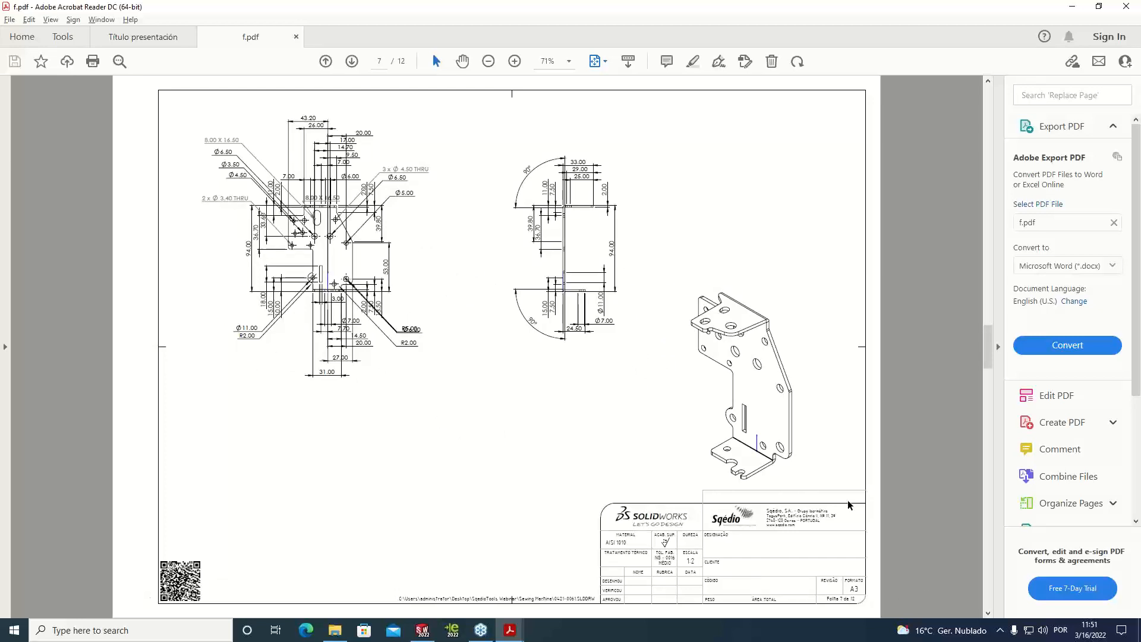
{"action": "scroll", "coordinate": [848, 500], "scroll_direction": "down", "scroll_amount": 3}
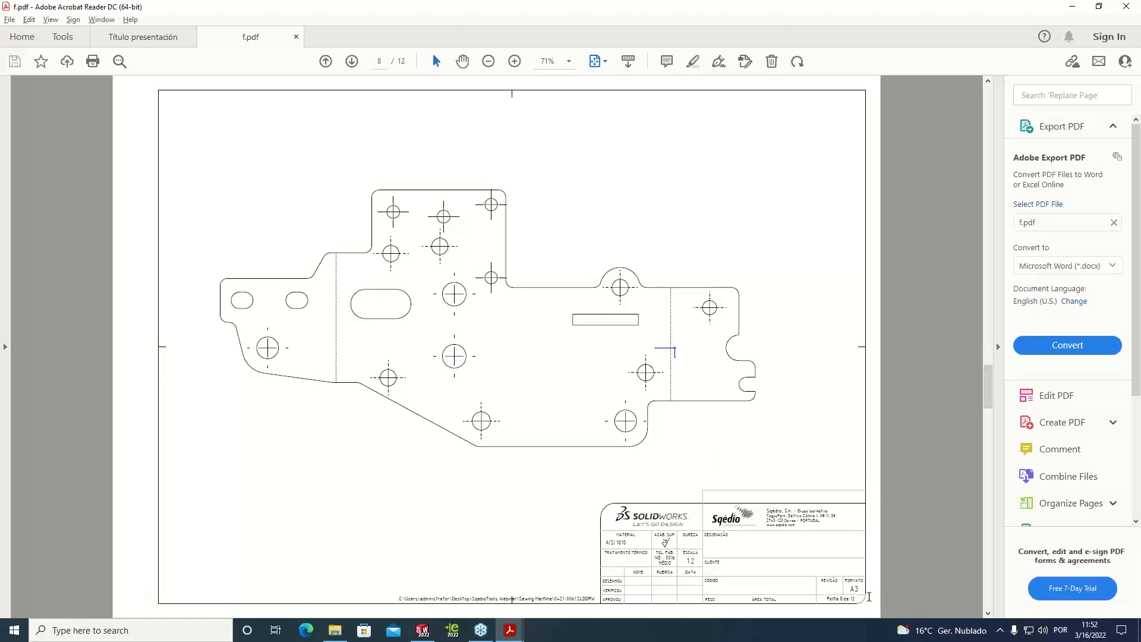
{"action": "scroll", "coordinate": [869, 599], "scroll_direction": "down", "scroll_amount": 4}
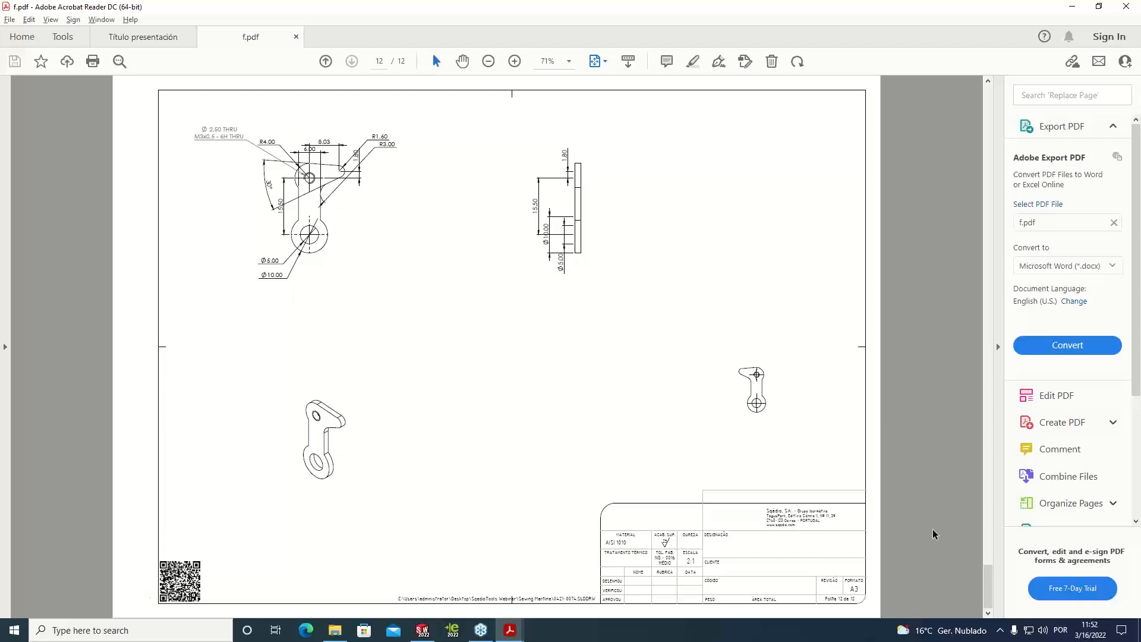
{"action": "left_click", "coordinate": [296, 36]}
{"action": "left_click", "coordinate": [1073, 7]}
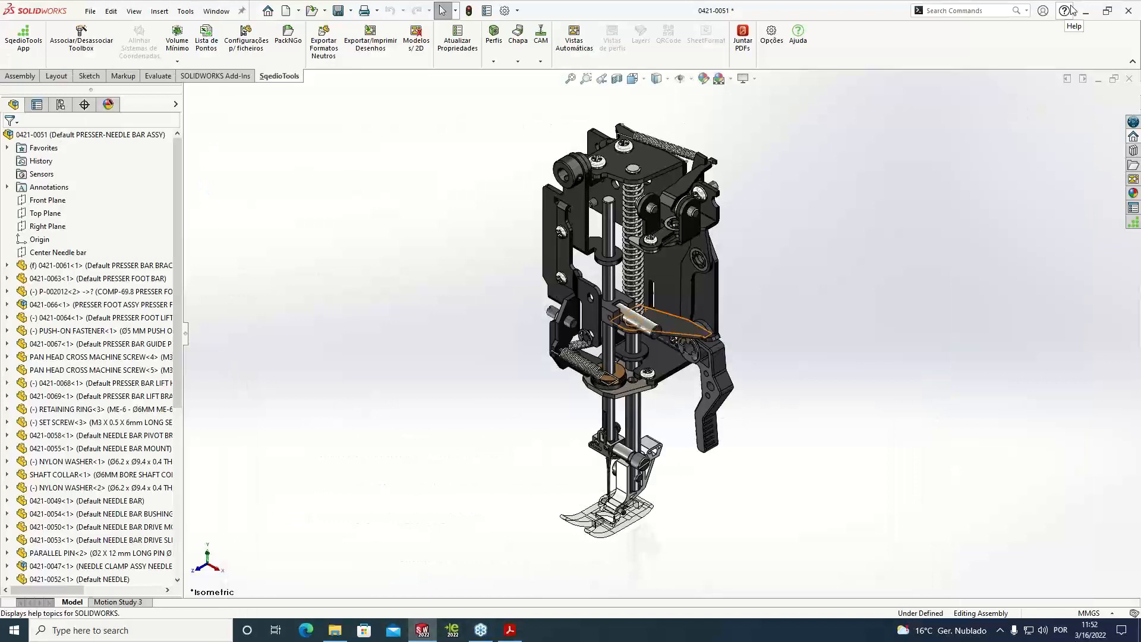
Open the SqédioTools options for merging PDFs and examine the centre file path and right-hand page number texts
{"action": "left_click", "coordinate": [772, 35]}
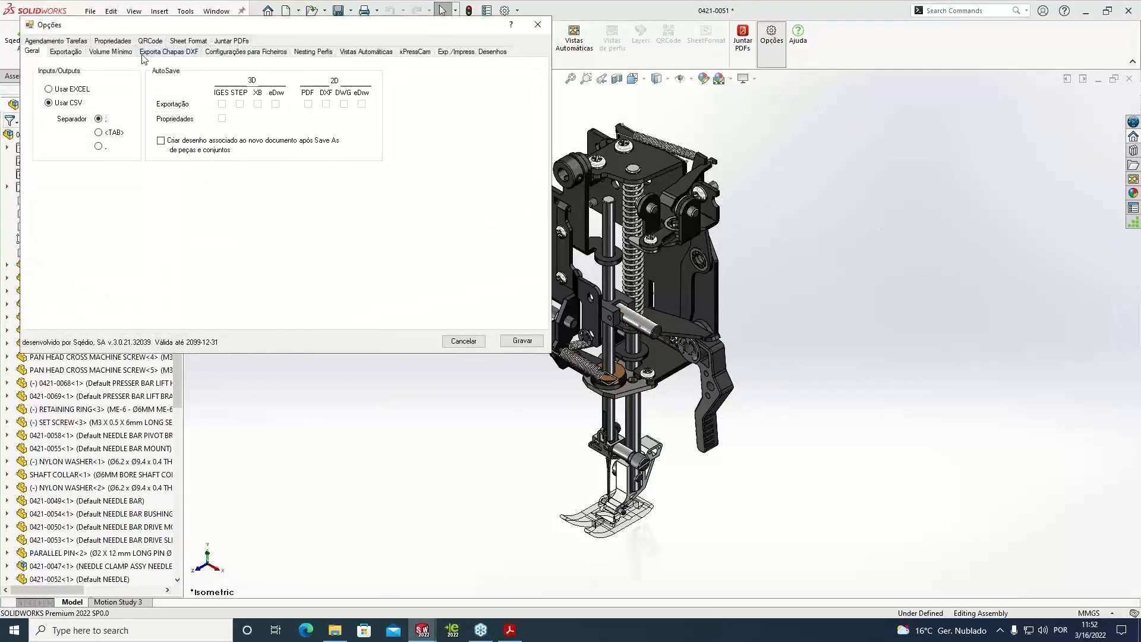
{"action": "left_click", "coordinate": [247, 40]}
{"action": "left_click_drag", "start_coordinate": [277, 31], "coordinate": [493, 107]}
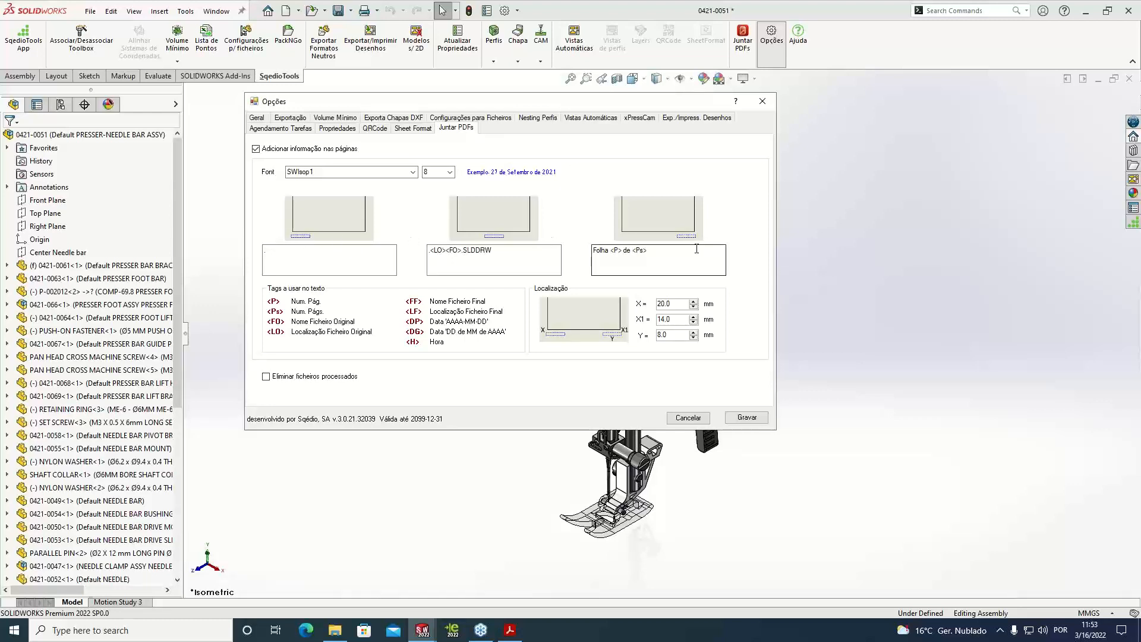
{"action": "left_click_drag", "start_coordinate": [499, 251], "coordinate": [430, 250]}
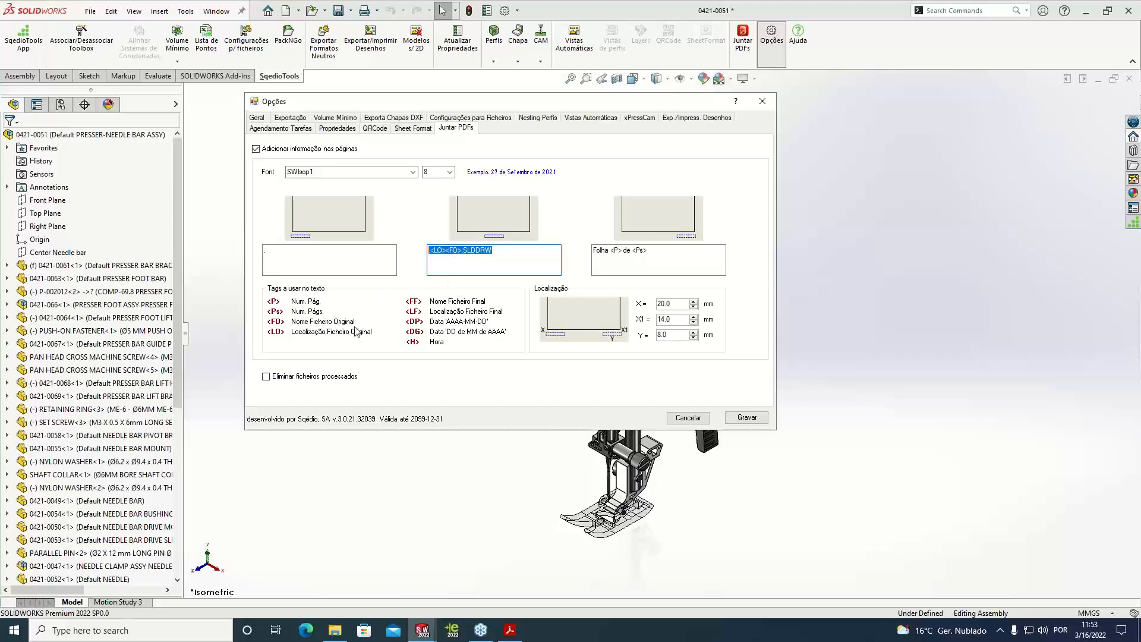
{"action": "left_click", "coordinate": [484, 256]}
{"action": "left_click", "coordinate": [635, 251]}
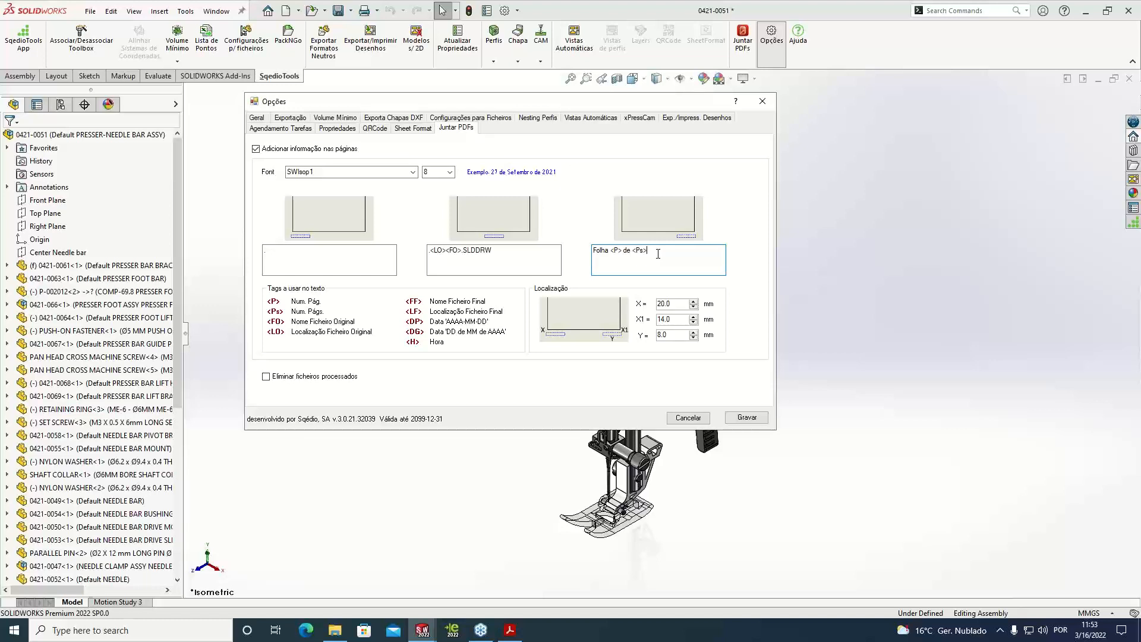
Check the font and text size settings for the merged pages' information, and leave the options without saving
{"action": "left_click", "coordinate": [413, 172]}
{"action": "left_click", "coordinate": [412, 174]}
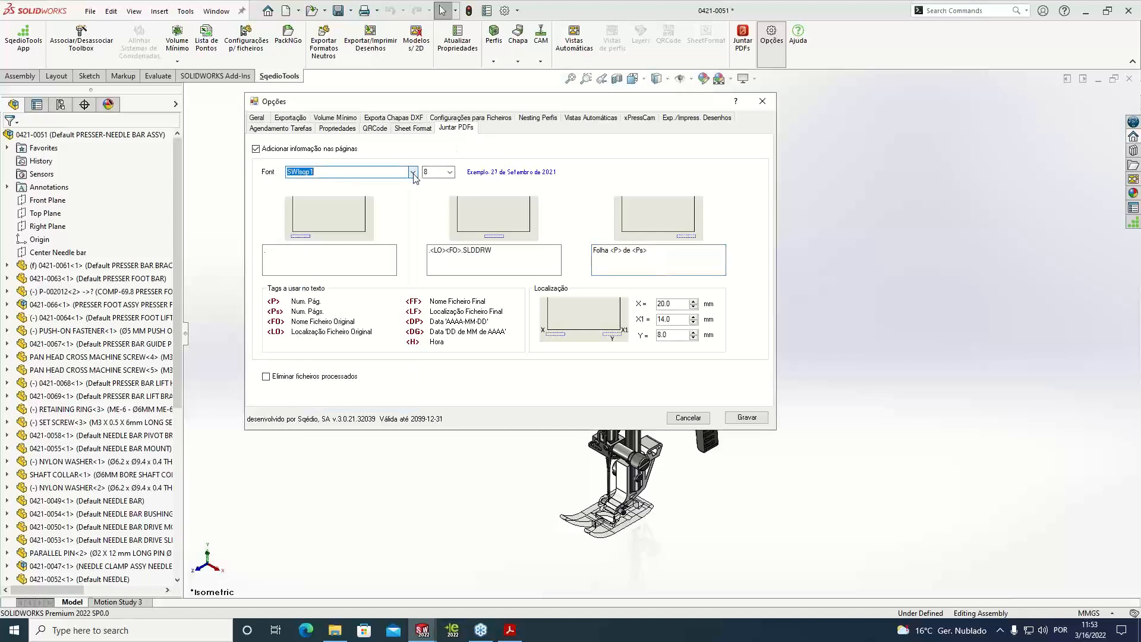
{"action": "left_click", "coordinate": [450, 172]}
{"action": "left_click", "coordinate": [450, 172]}
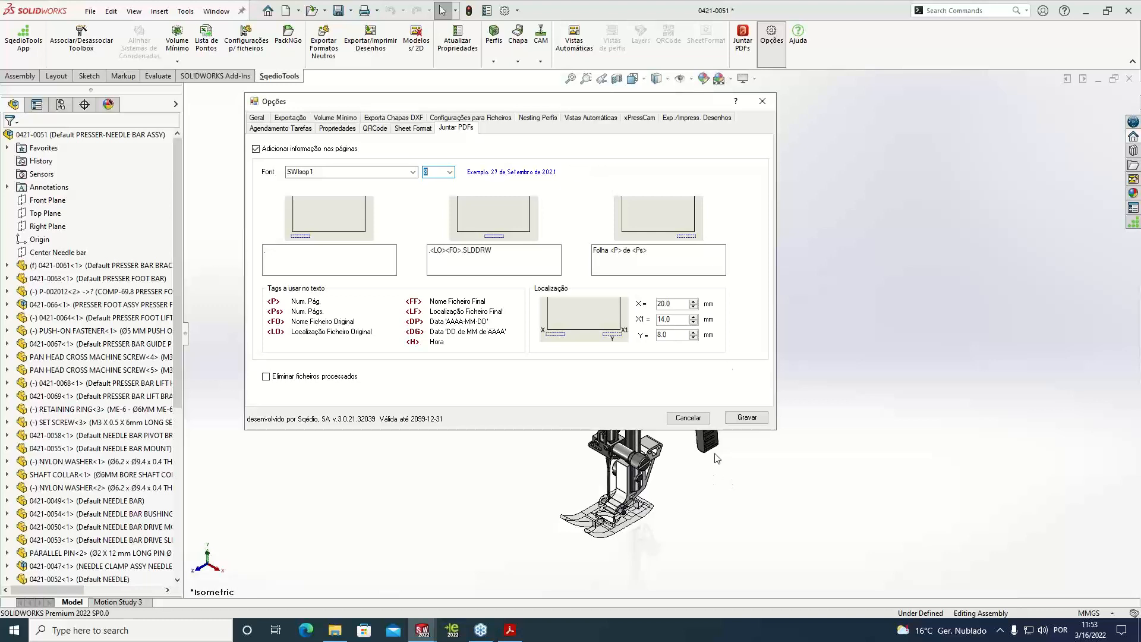
{"action": "left_click", "coordinate": [701, 418]}
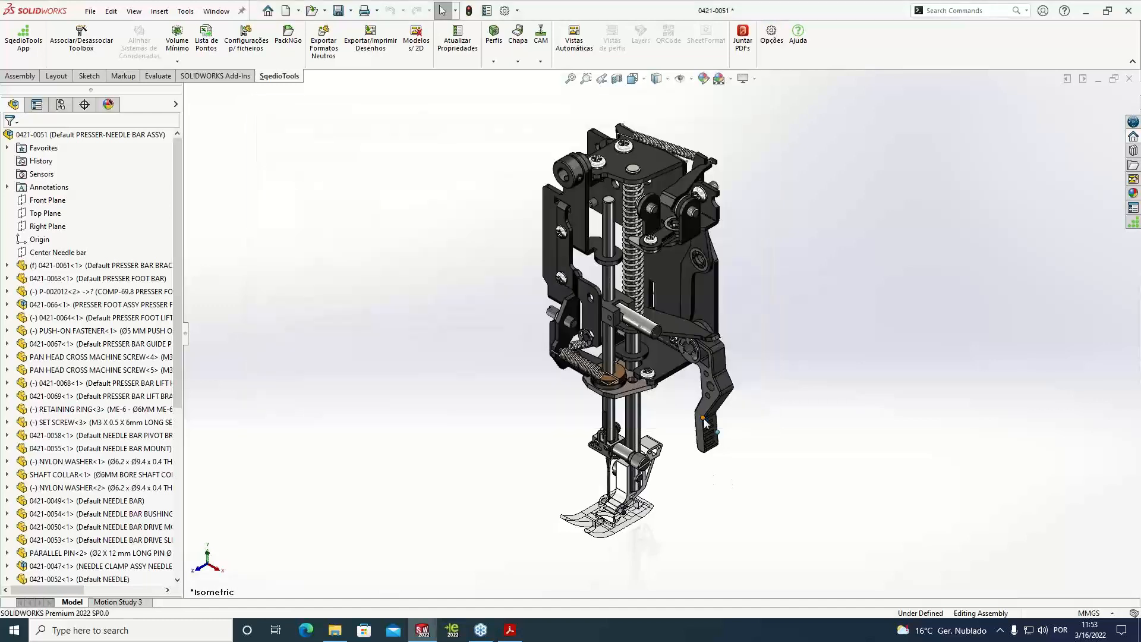
Start Juntar PDFs and include only f.pdf and Mecanismo Agulha Capa.pdf, ordering the cover file ahead of f.pdf
{"action": "left_click", "coordinate": [741, 52]}
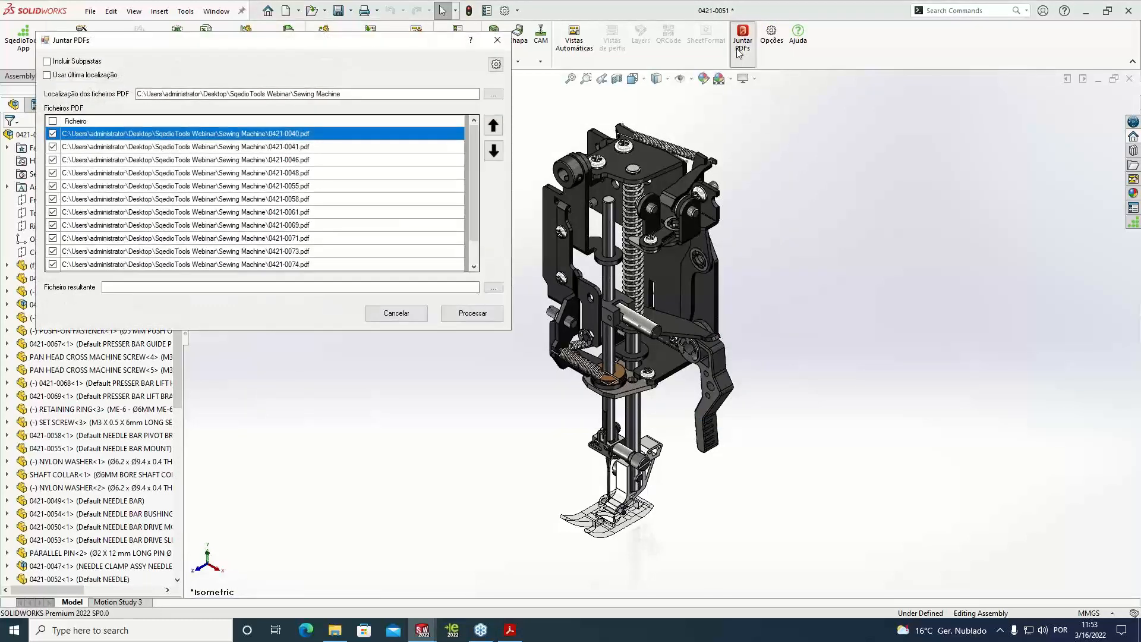
{"action": "left_click_drag", "start_coordinate": [200, 50], "coordinate": [571, 88]}
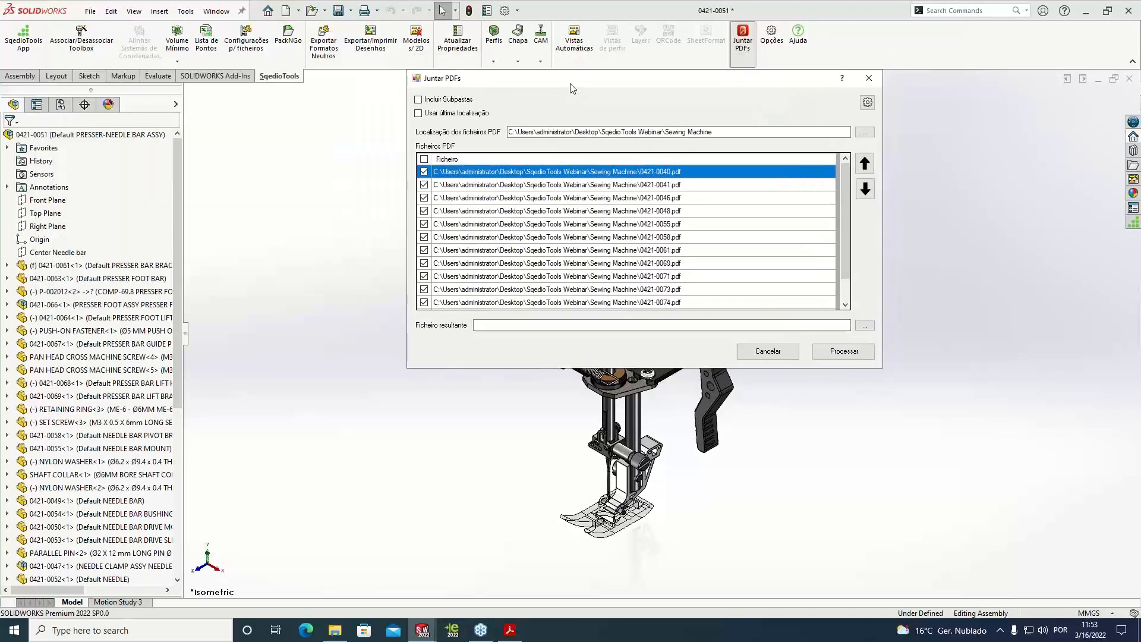
{"action": "left_click", "coordinate": [423, 159]}
{"action": "left_click", "coordinate": [424, 159]}
{"action": "scroll", "coordinate": [846, 277], "scroll_direction": "down", "scroll_amount": 1}
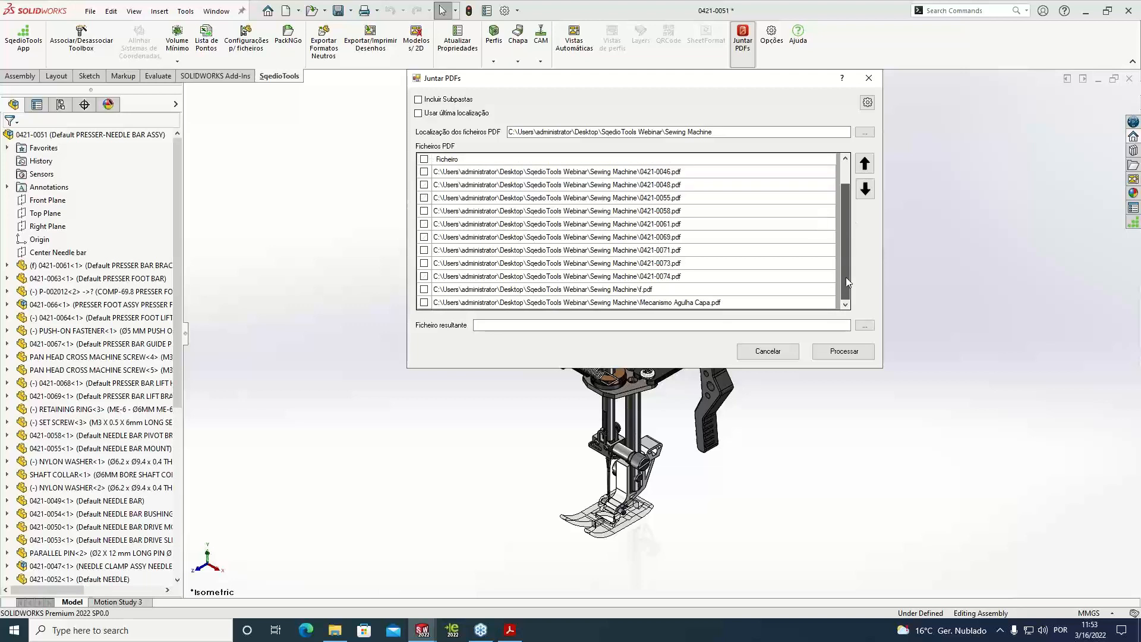
{"action": "left_click", "coordinate": [425, 291]}
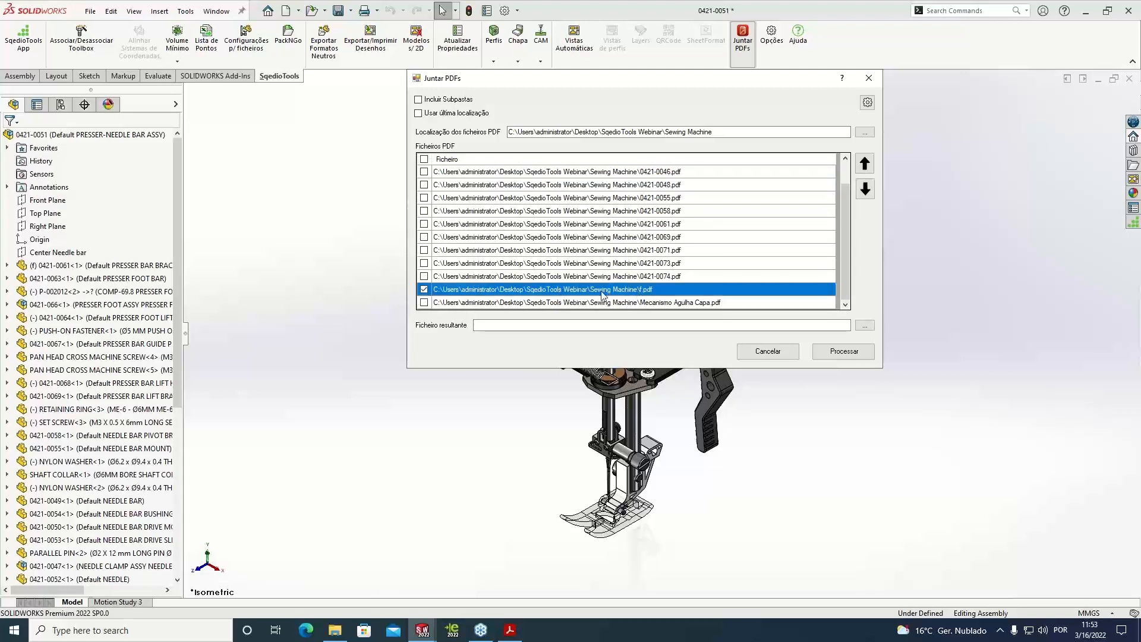
{"action": "left_click", "coordinate": [425, 304]}
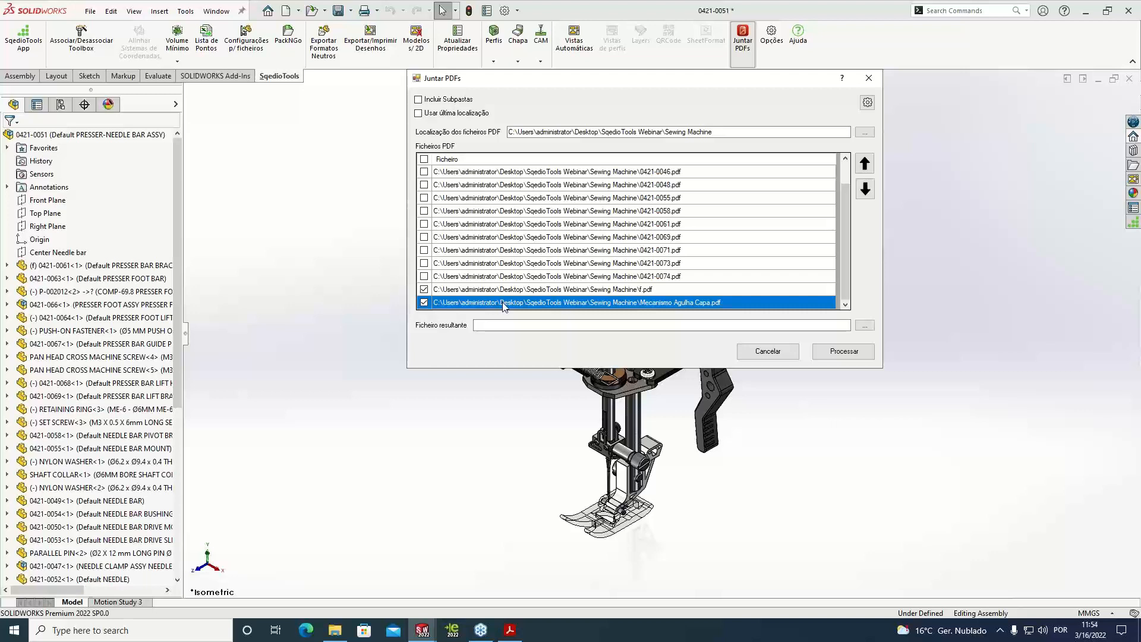
{"action": "left_click", "coordinate": [865, 167]}
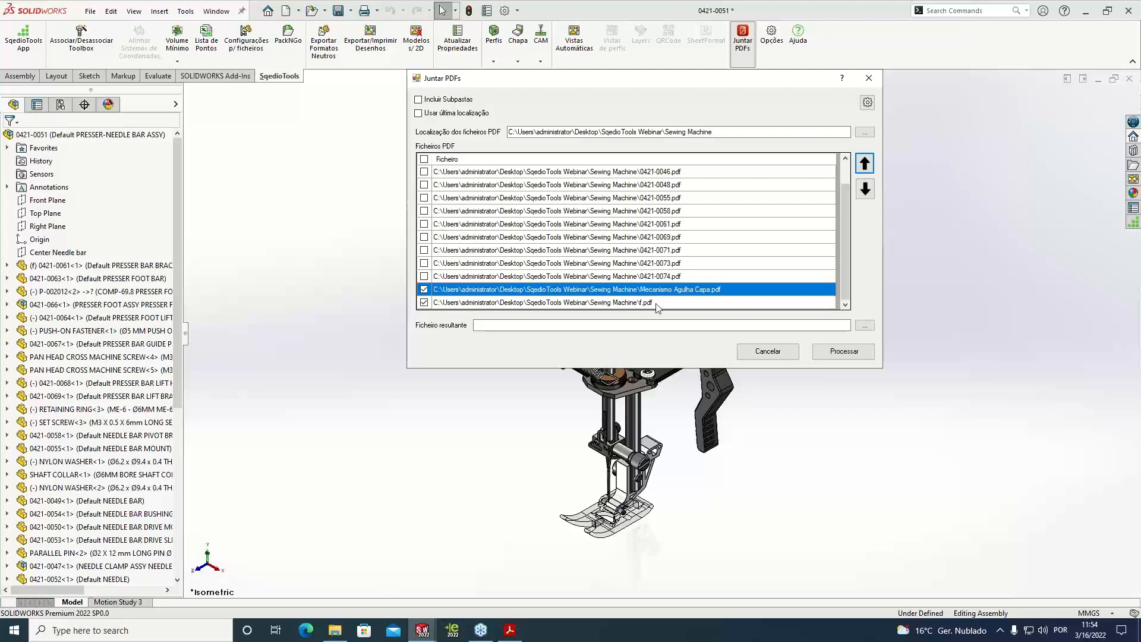
Turn off adding information to the pages in the PDF merge options and save the settings
{"action": "left_click", "coordinate": [868, 102]}
{"action": "left_click", "coordinate": [63, 103]}
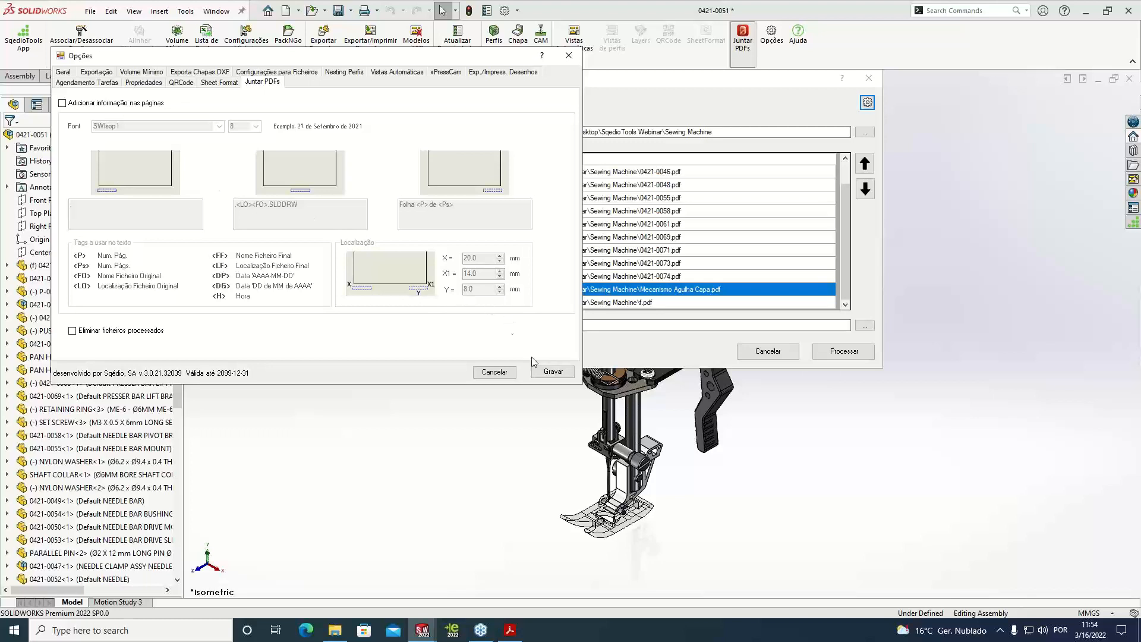
{"action": "left_click", "coordinate": [556, 373]}
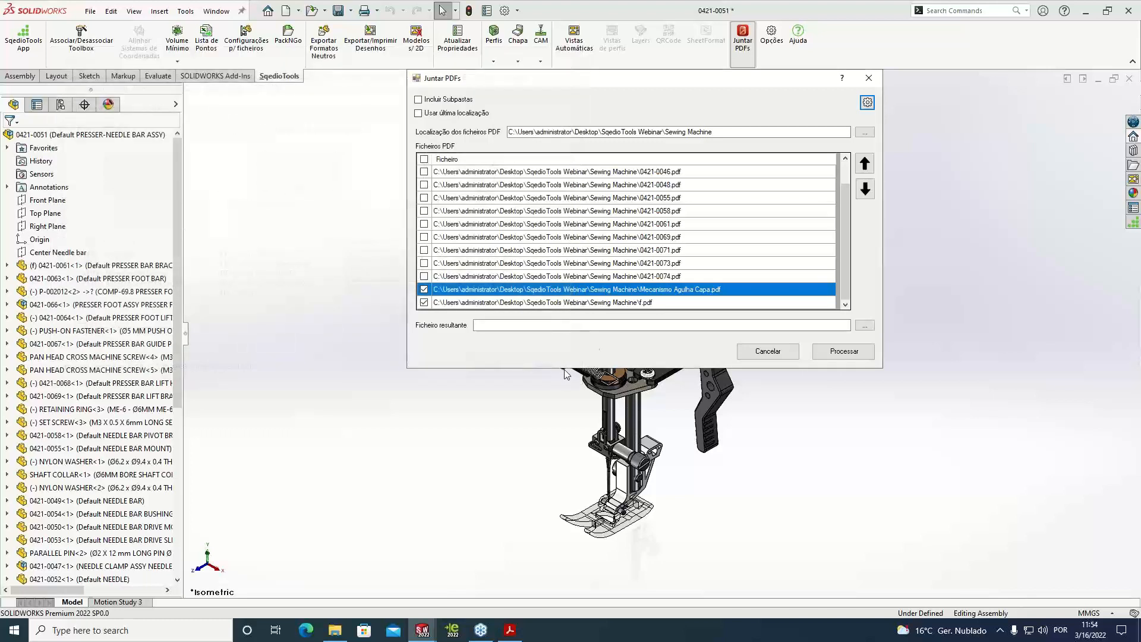
Set f.pdf in the Sewing Machine folder as the resulting file, replacing the existing one, and run the merge
{"action": "left_click", "coordinate": [864, 325]}
{"action": "left_click", "coordinate": [576, 294]}
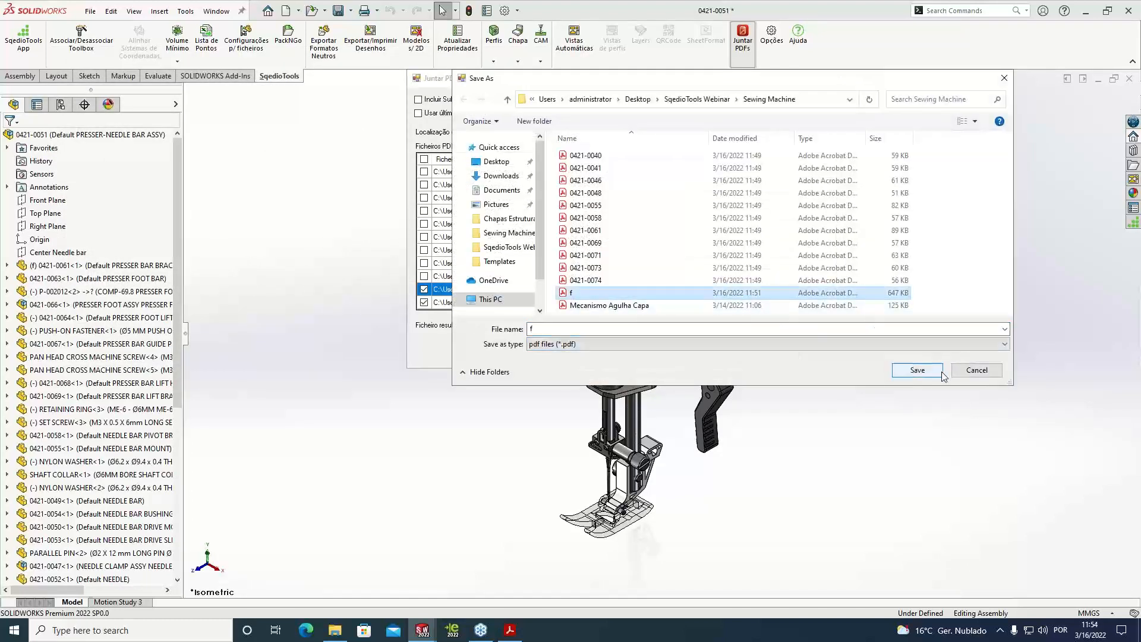
{"action": "left_click", "coordinate": [912, 371]}
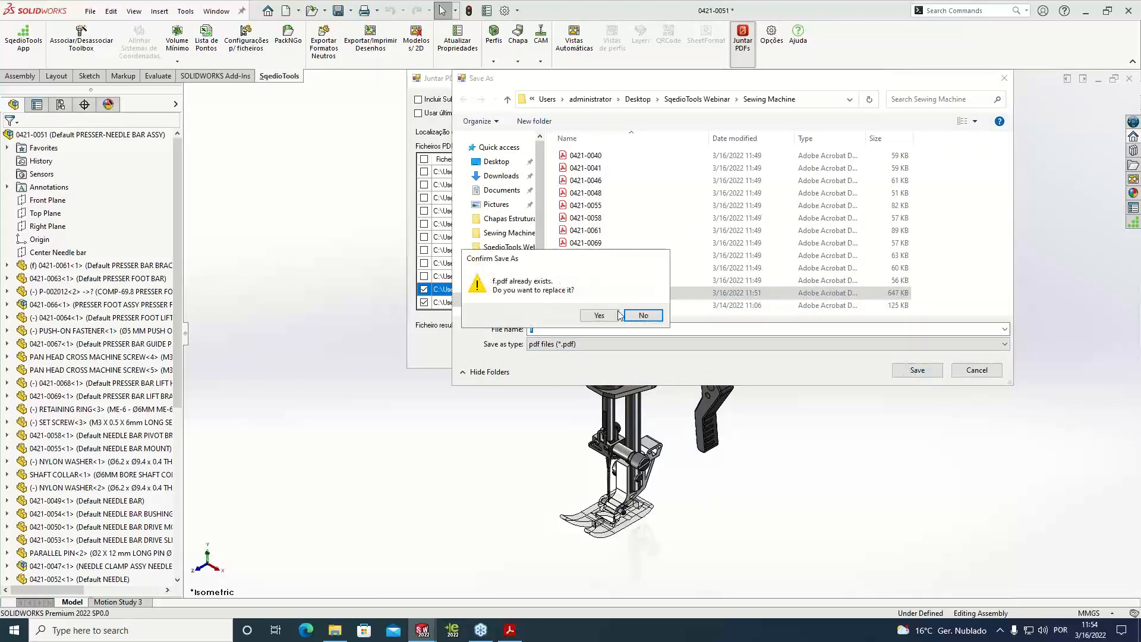
{"action": "left_click", "coordinate": [612, 318]}
{"action": "left_click", "coordinate": [844, 352]}
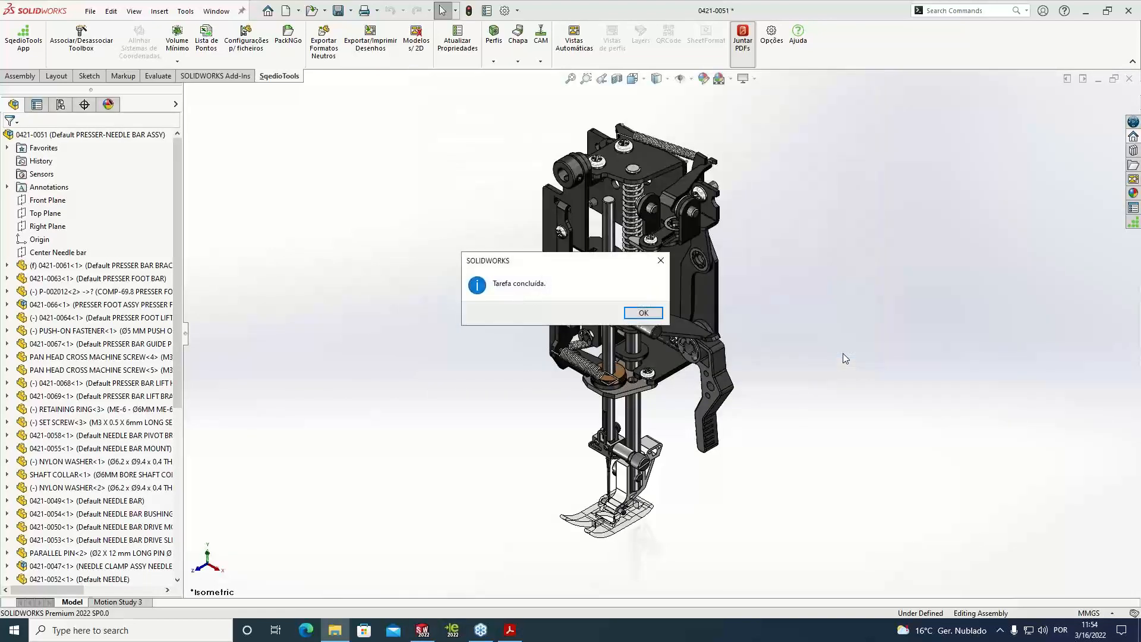
{"action": "left_click", "coordinate": [643, 312]}
Browse the merged f.pdf from the cover through page 9, checking the sheet number and file path on the drawings
{"action": "scroll", "coordinate": [646, 311], "scroll_direction": "down", "scroll_amount": 6, "text": "ctrl"}
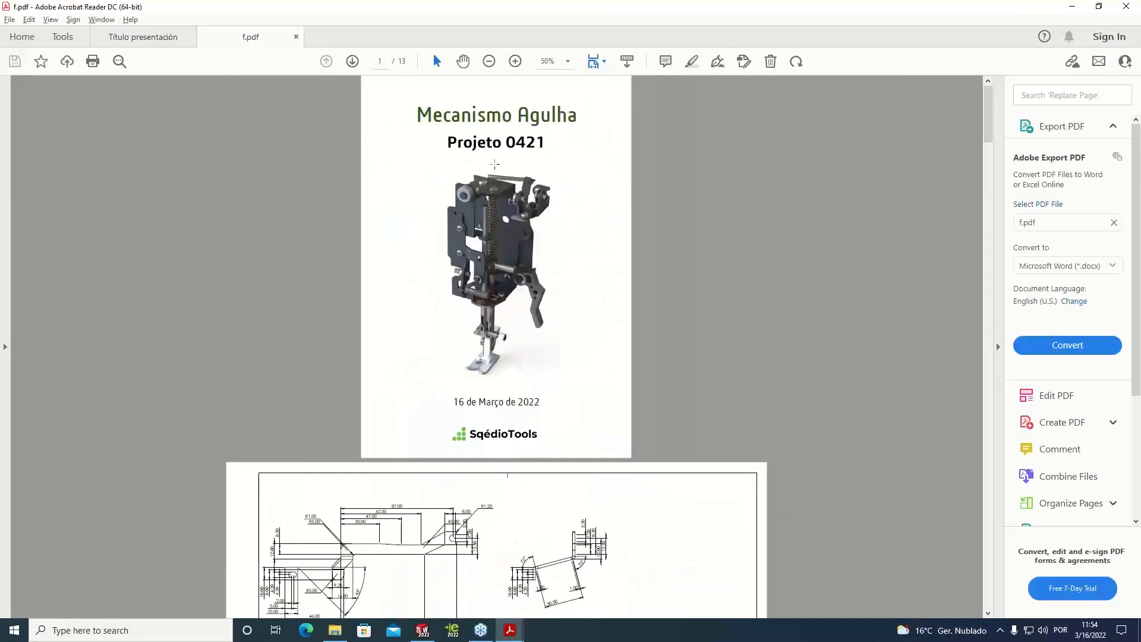
{"action": "scroll", "coordinate": [624, 450], "scroll_direction": "down", "scroll_amount": 6}
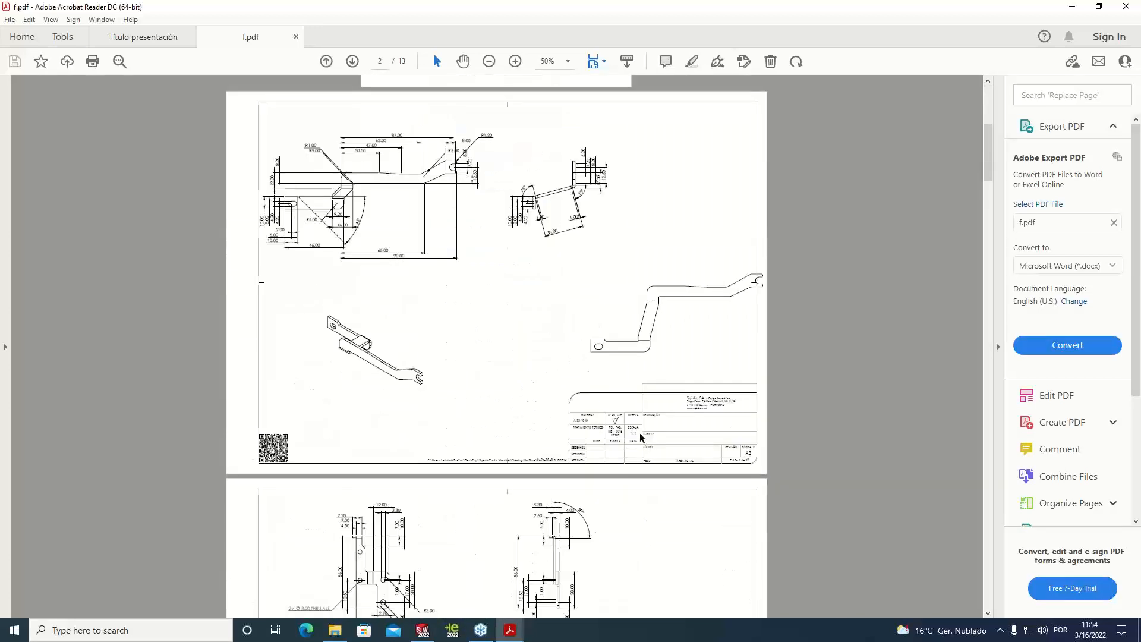
{"action": "scroll", "coordinate": [639, 432], "scroll_direction": "down", "scroll_amount": 10}
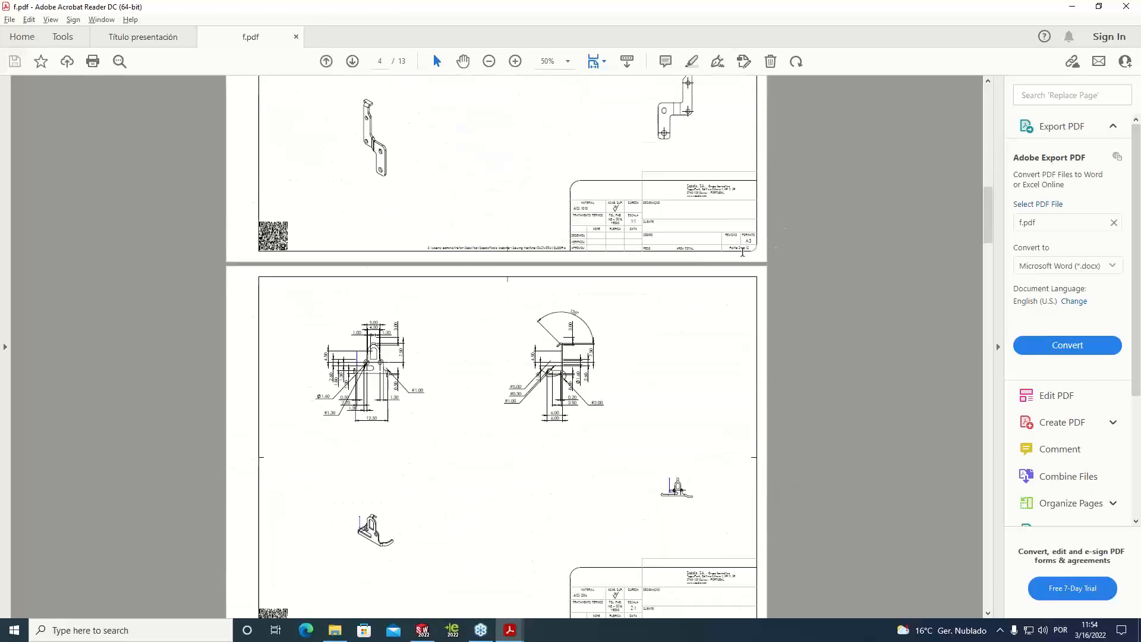
{"action": "scroll", "coordinate": [737, 268], "scroll_direction": "down", "scroll_amount": 10}
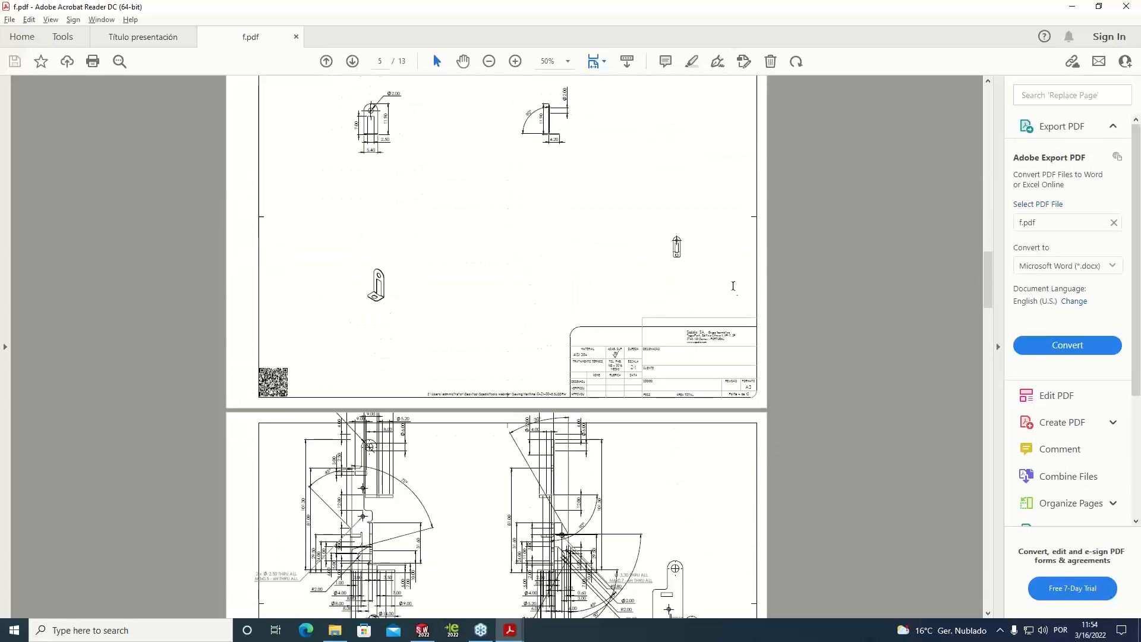
{"action": "scroll", "coordinate": [733, 286], "scroll_direction": "down", "scroll_amount": 20}
{"action": "scroll", "coordinate": [708, 313], "scroll_direction": "down", "scroll_amount": 3}
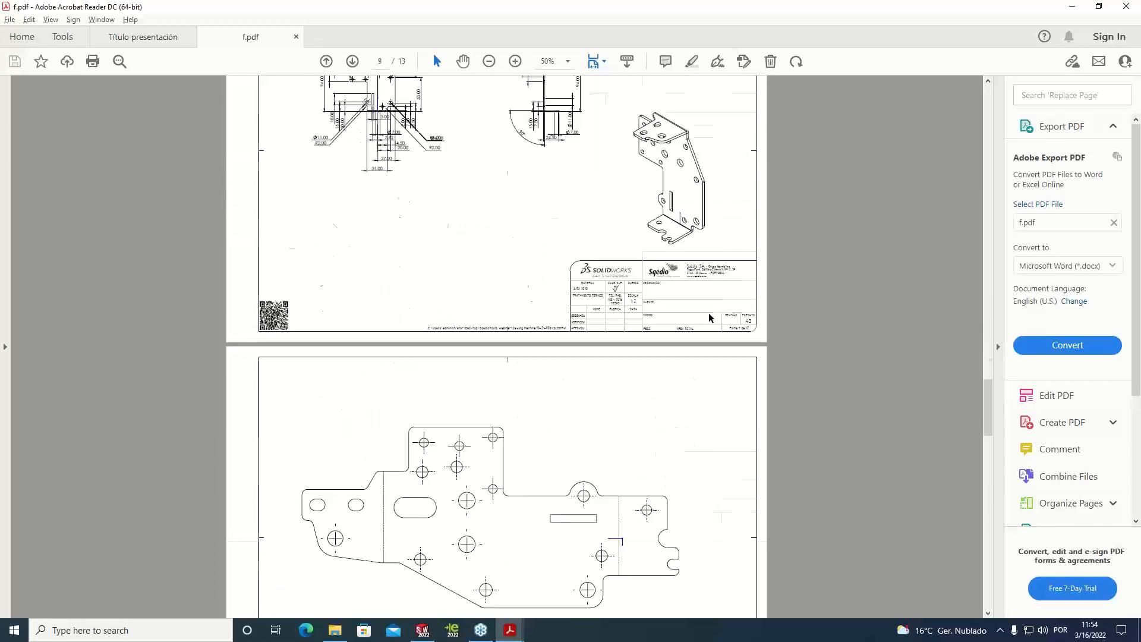
{"action": "scroll", "coordinate": [802, 324], "scroll_direction": "down", "scroll_amount": 3}
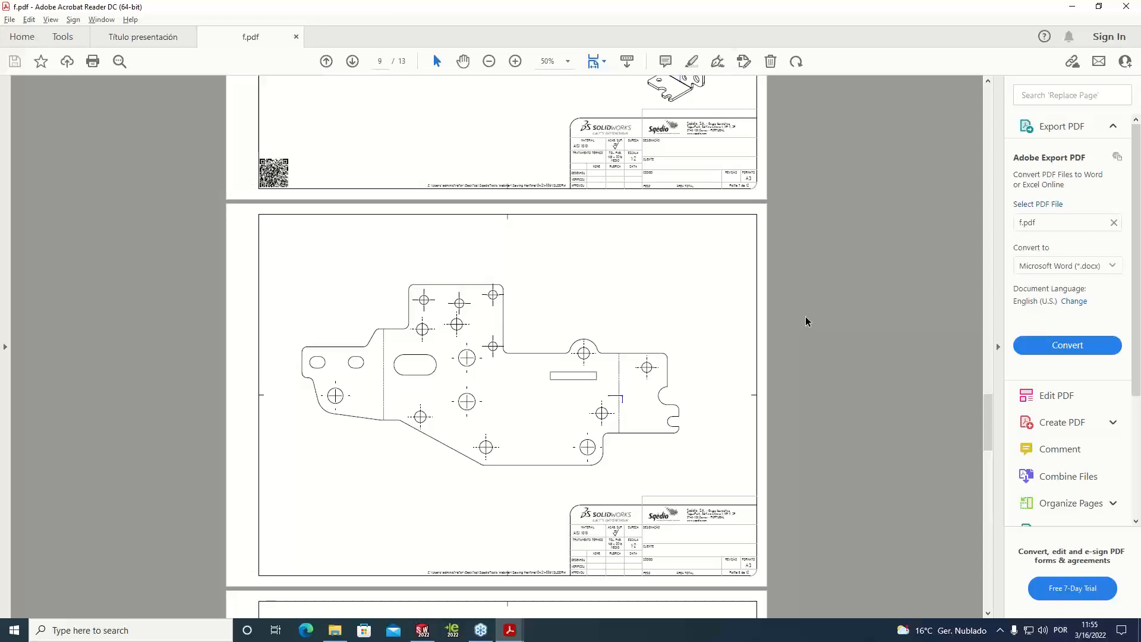
Close f.pdf, show the SqédioTools presentation in full screen and advance to its closing slide
{"action": "left_click", "coordinate": [296, 38]}
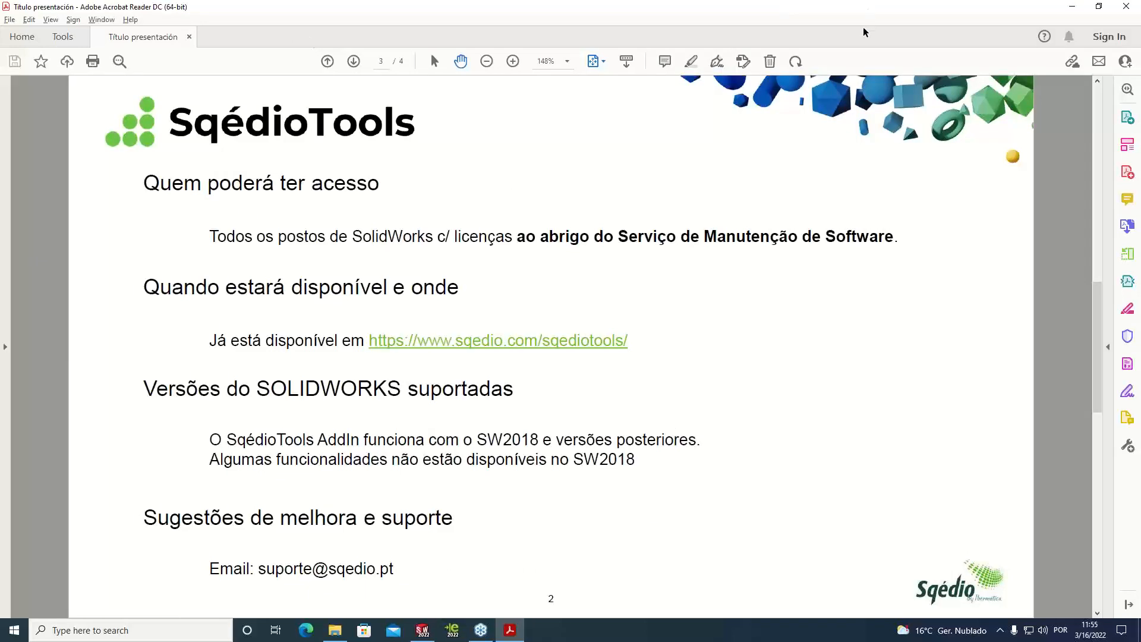
{"action": "key", "text": "ctrl+l"}
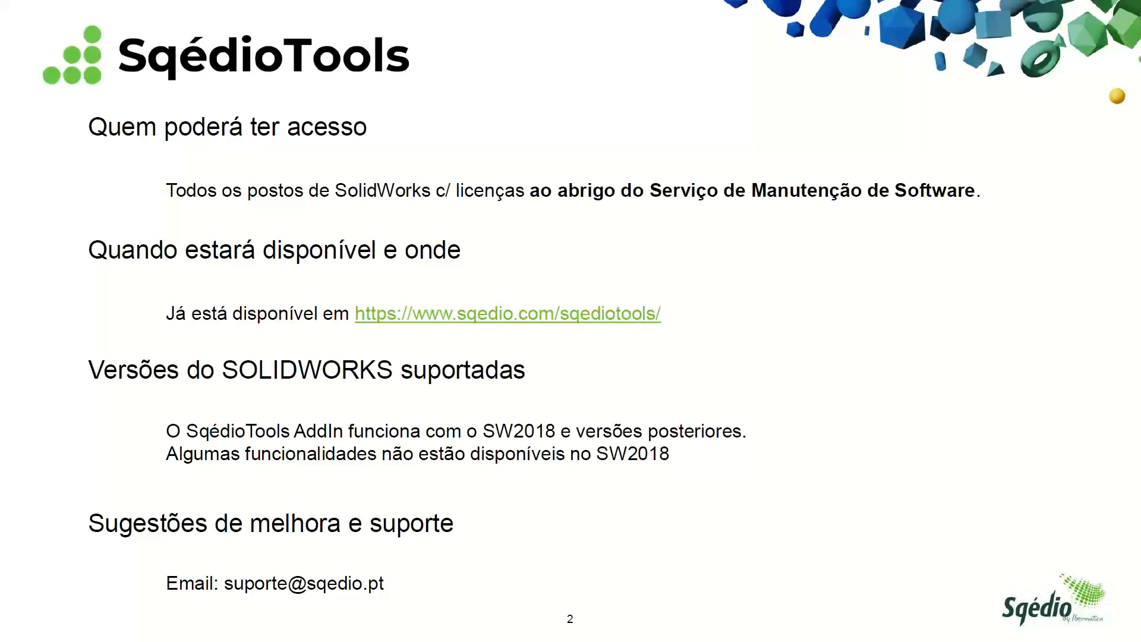
{"action": "left_click", "coordinate": [672, 370]}
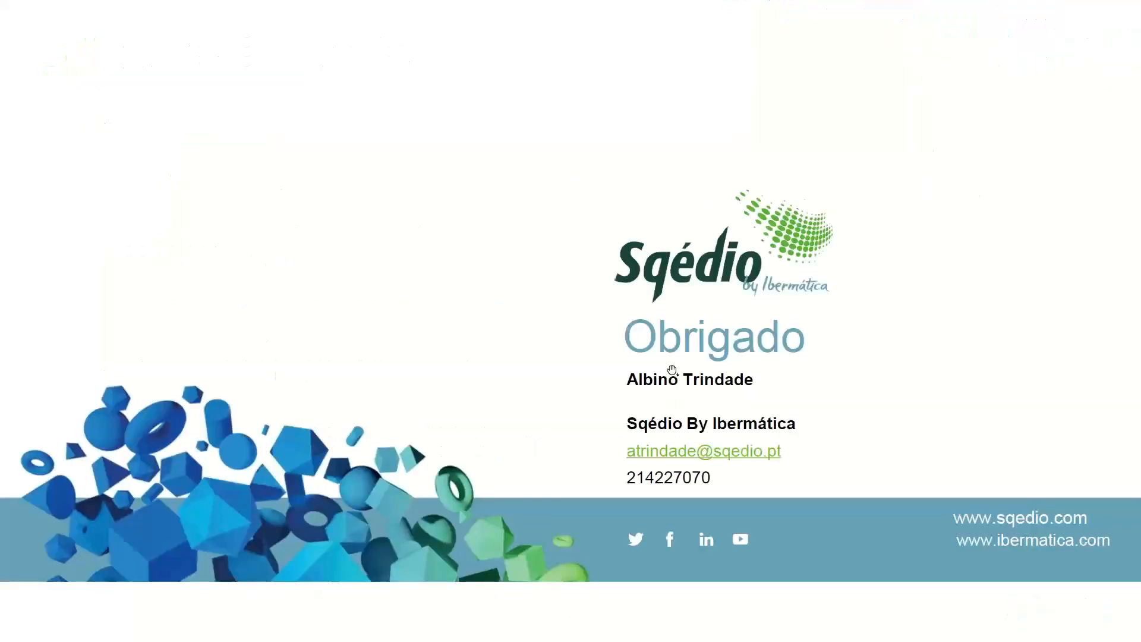